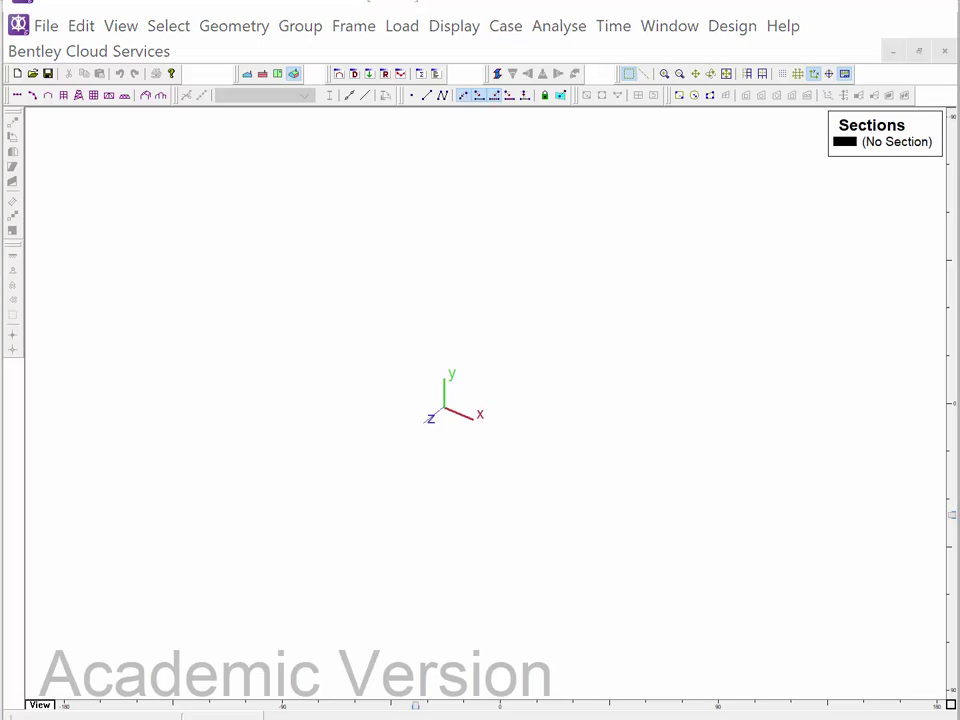
Start generating a frame and set the number of bays, stories and frames to 2 each
left_click(63, 96)
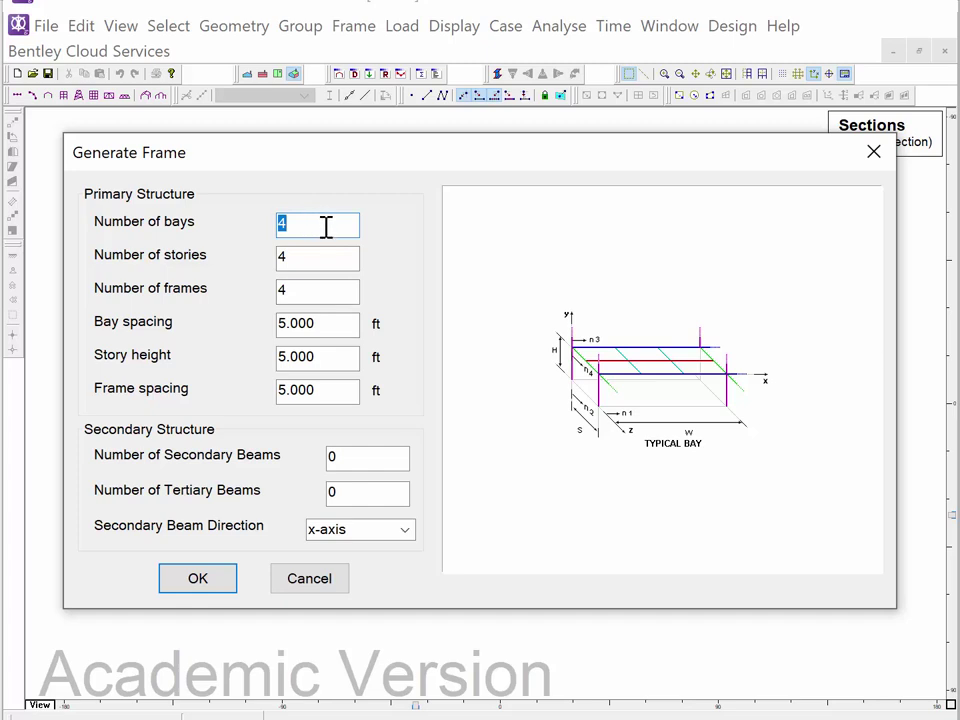
type("2")
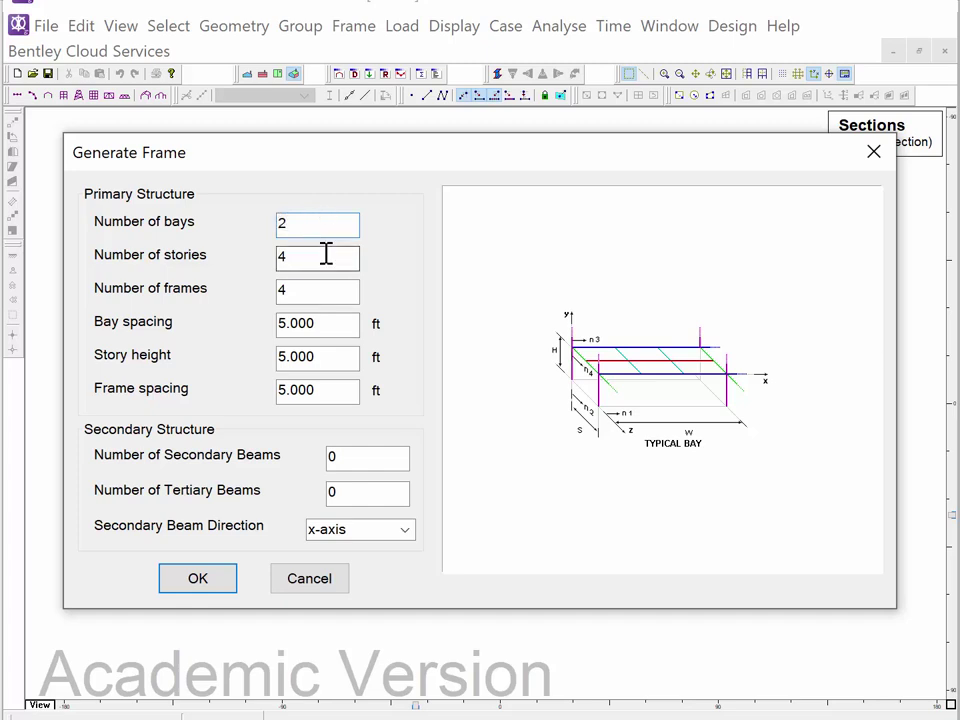
left_click(304, 257)
left_click_drag(304, 257, 270, 258)
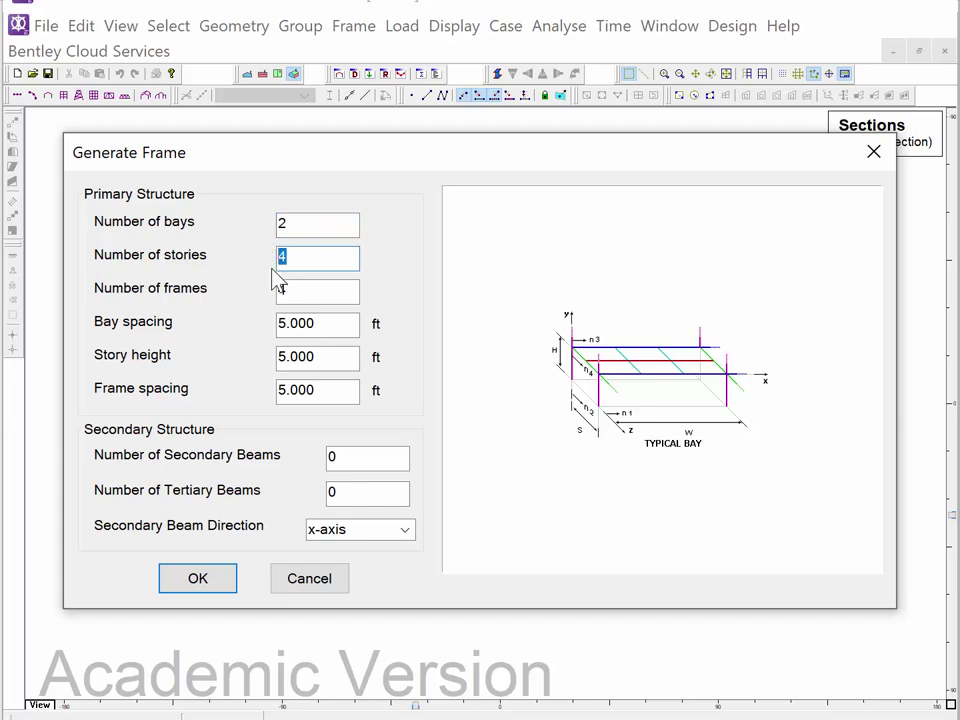
type("2")
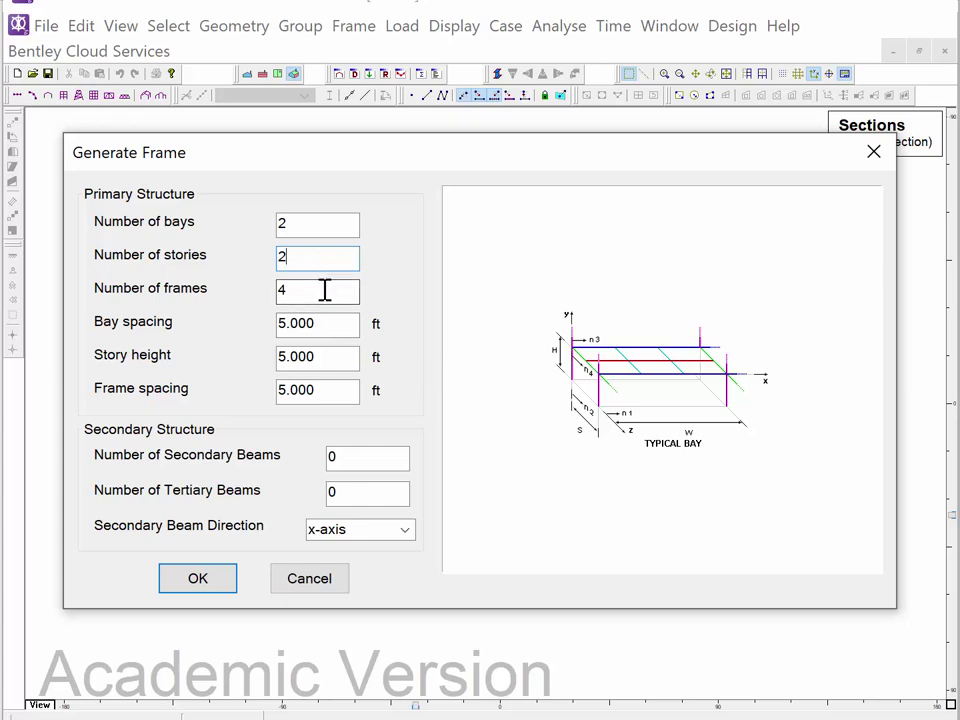
left_click_drag(325, 290, 259, 289)
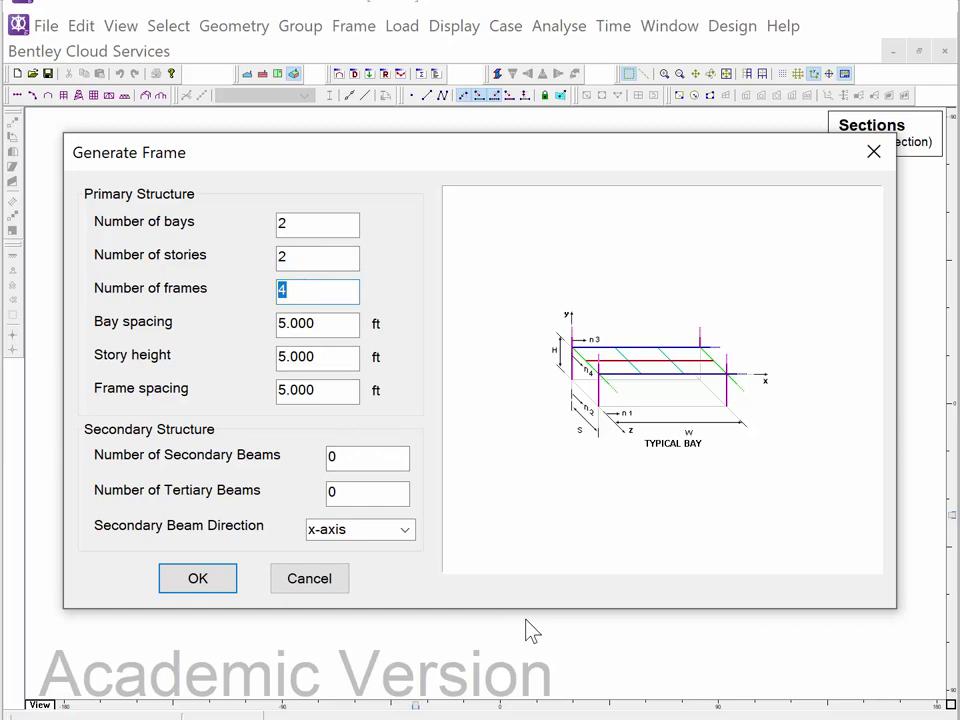
type("2")
Set the bay spacing to 42 ft, the story height to 15 ft and the frame spacing to 42 ft
left_click_drag(330, 322, 283, 333)
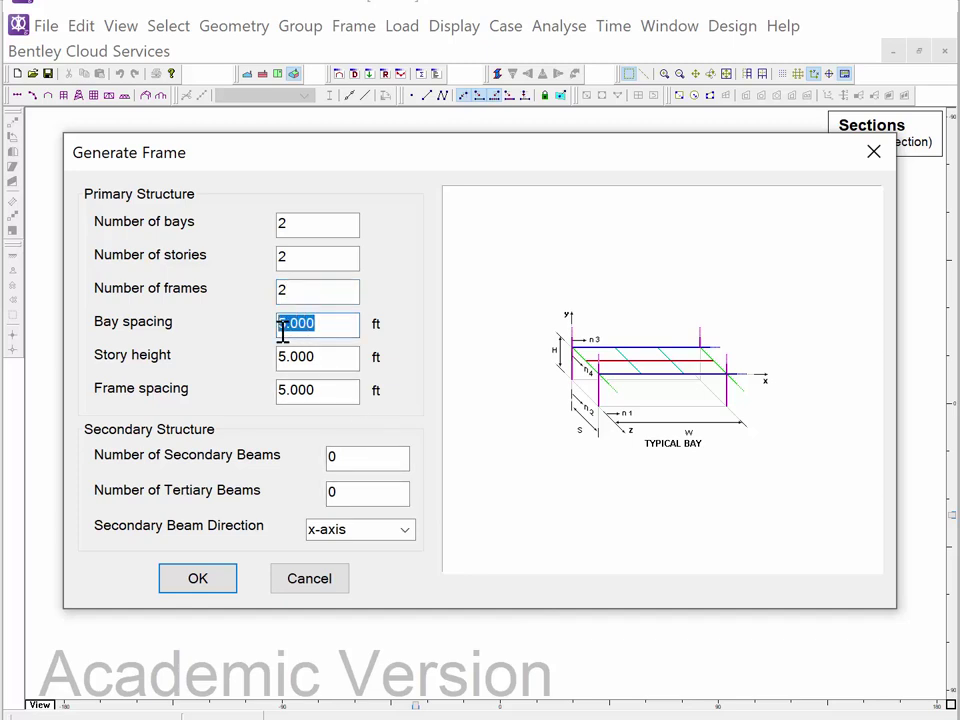
type("4")
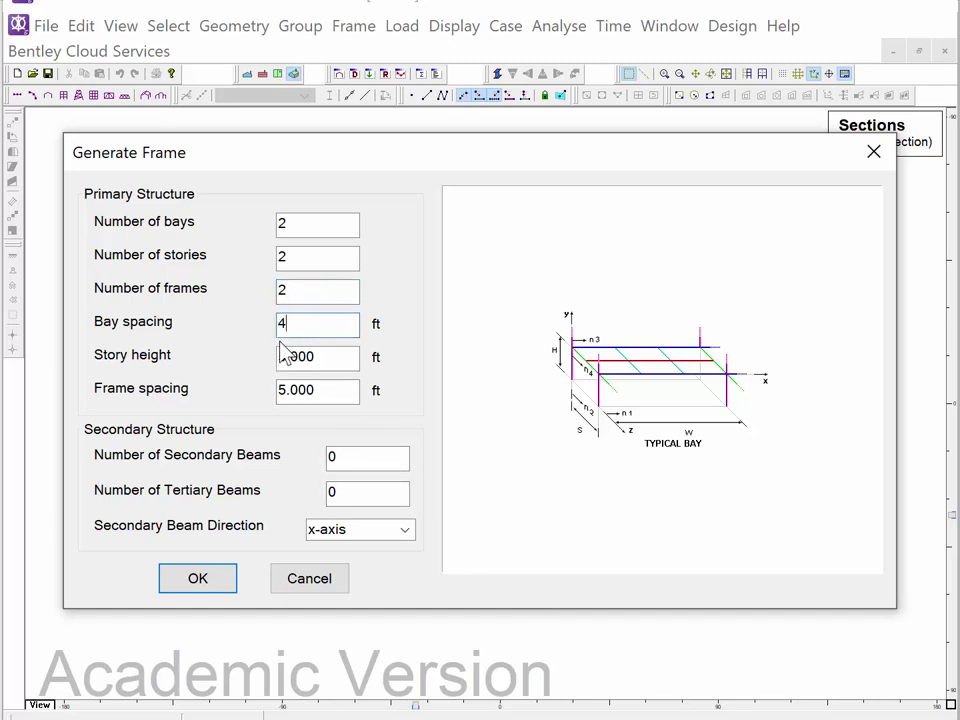
type("2")
left_click_drag(326, 360, 263, 358)
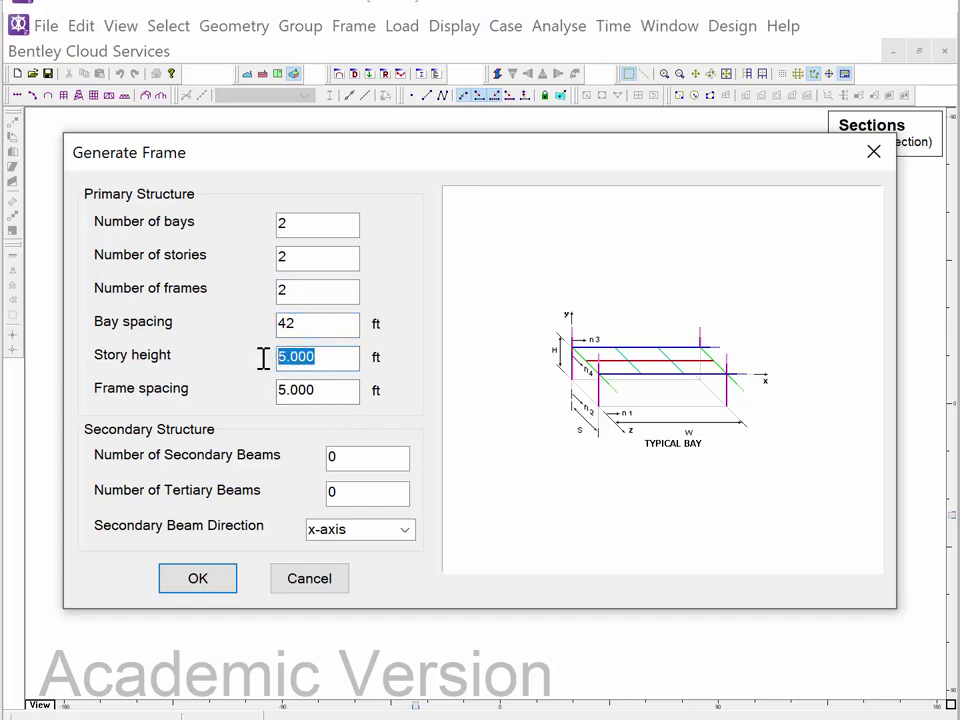
type("15")
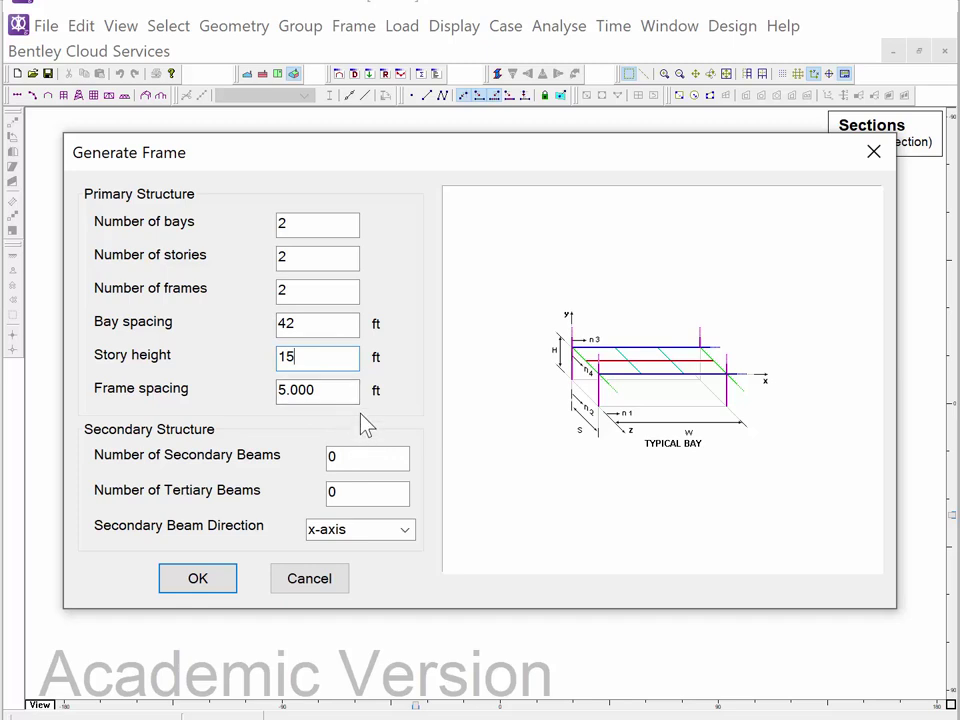
left_click_drag(332, 392, 258, 381)
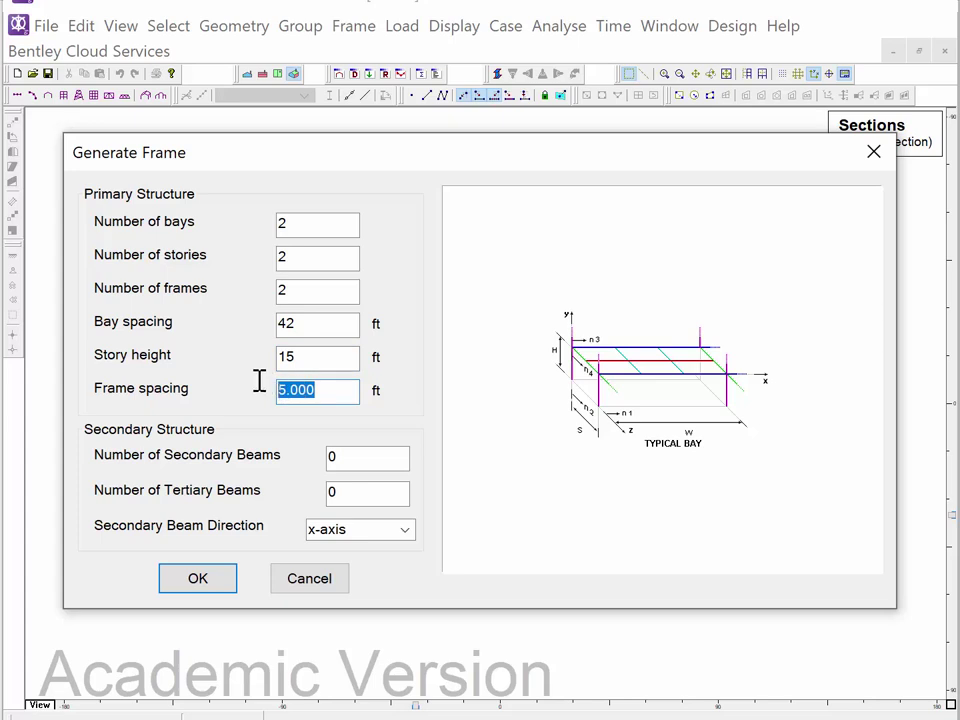
type("42")
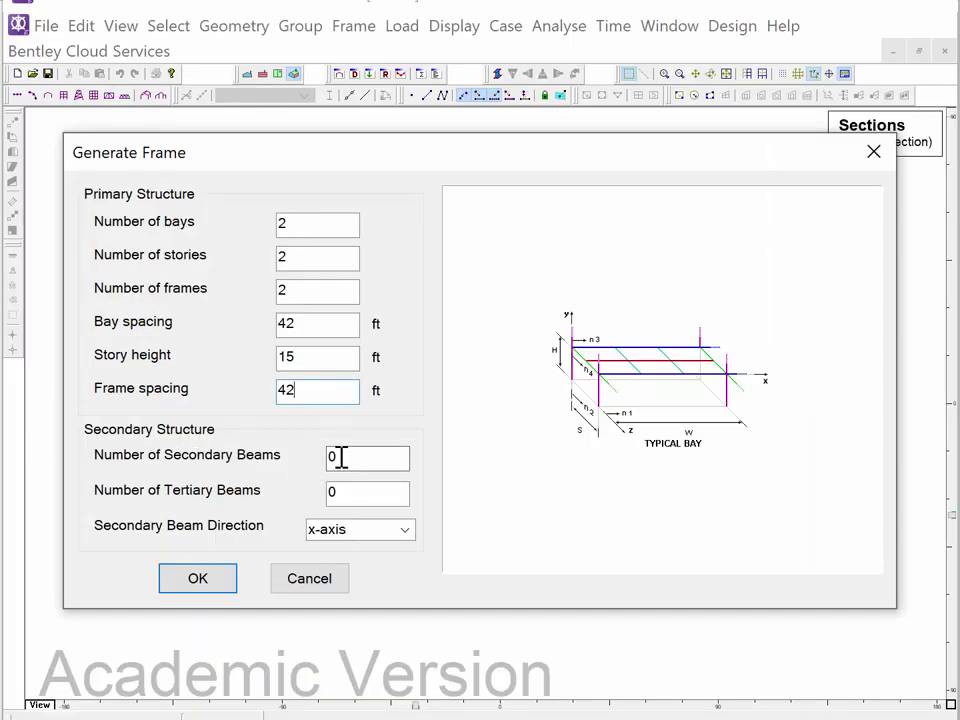
Set the number of secondary beams to 5 and generate the frame
left_click_drag(343, 456, 311, 456)
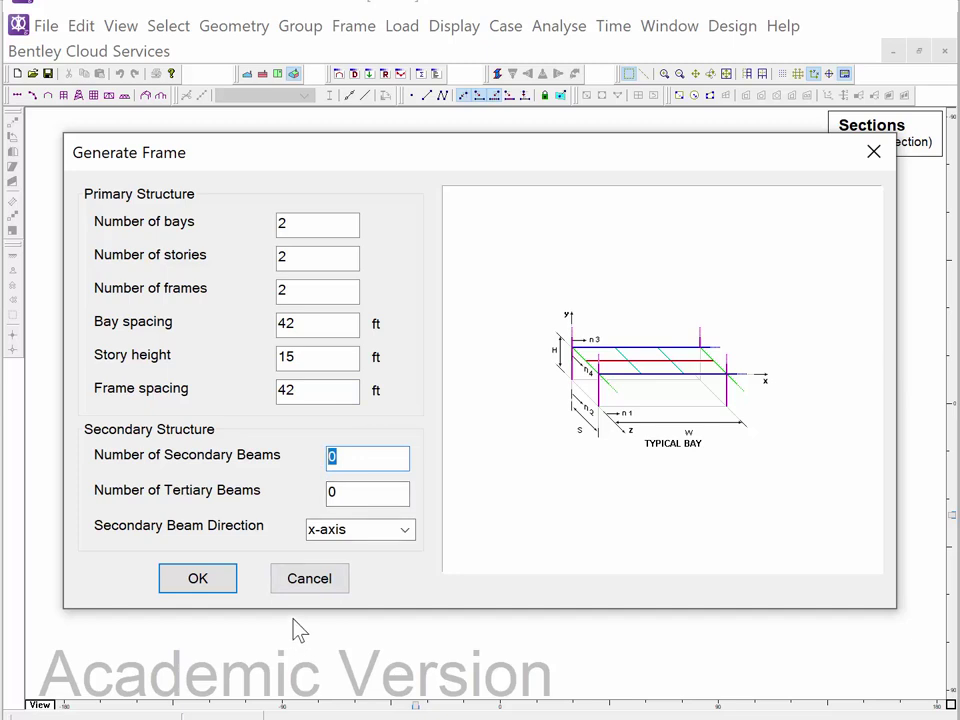
type("5")
left_click(195, 584)
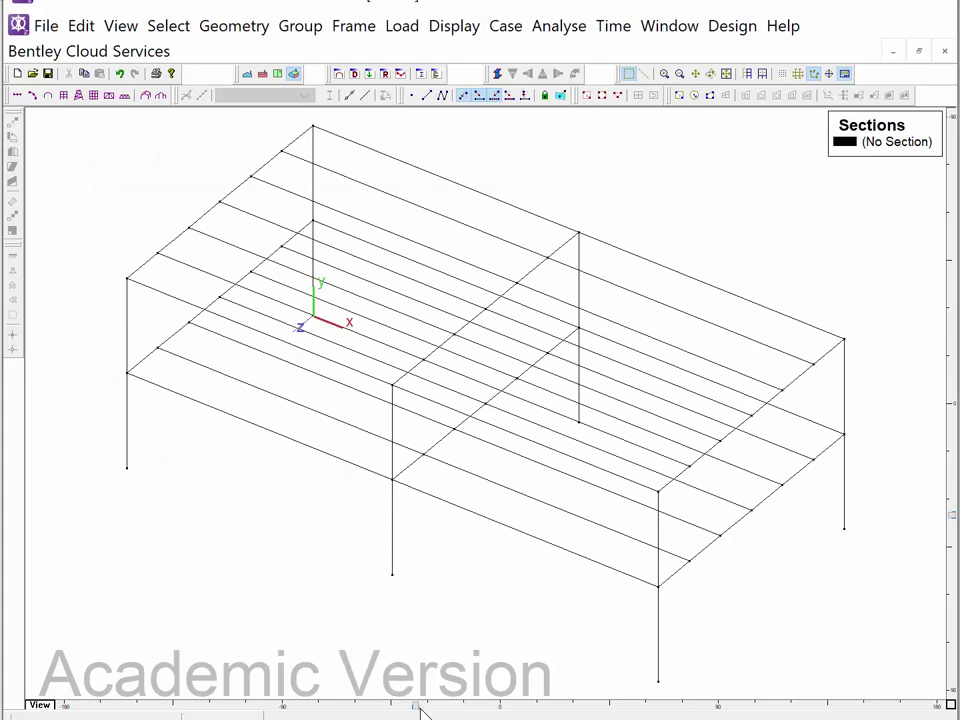
Select the structure's members and move them by -42 ft in x and -21 ft in z
mouse_move(418, 708)
left_mouse_down()
mouse_move(180, 708)
mouse_move(668, 710)
mouse_move(349, 707)
mouse_move(420, 705)
left_mouse_up()
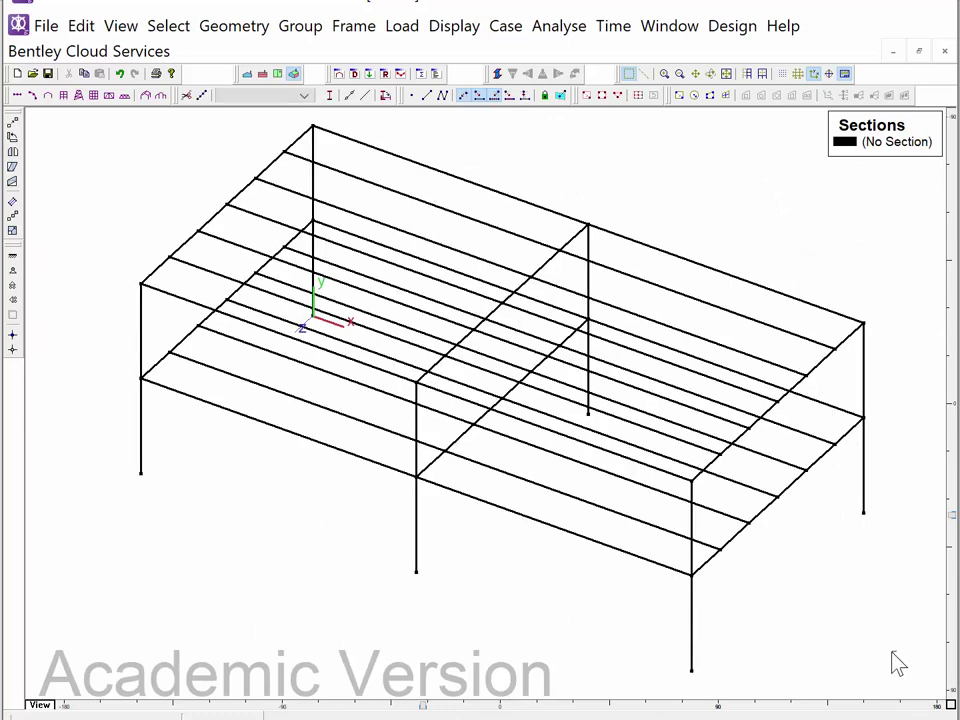
left_click_drag(887, 650, 145, 256)
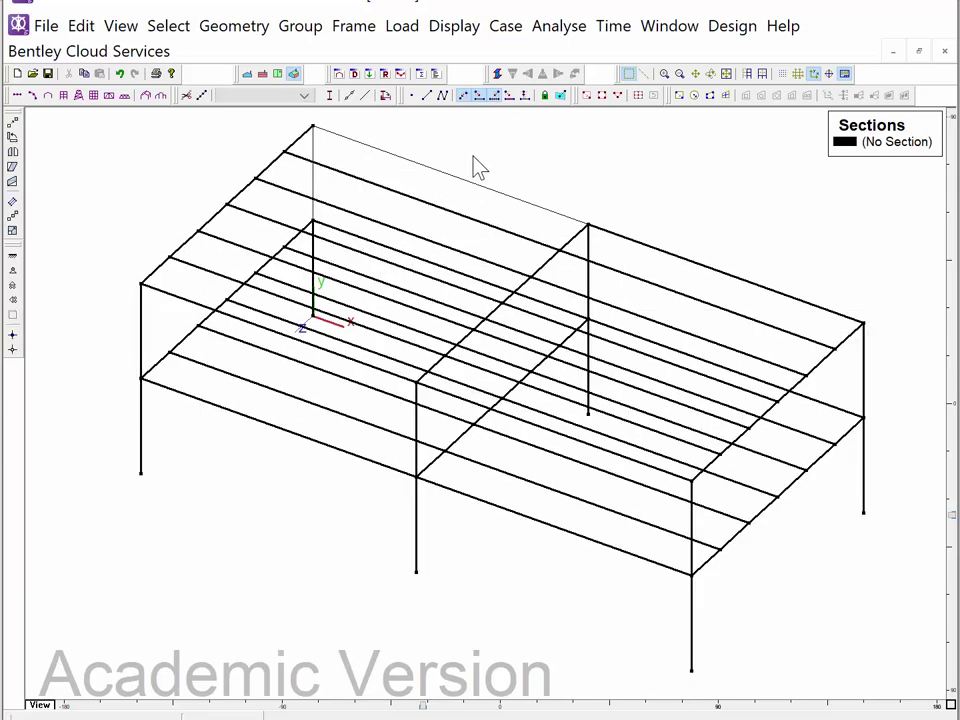
left_click(450, 178, "ctrl")
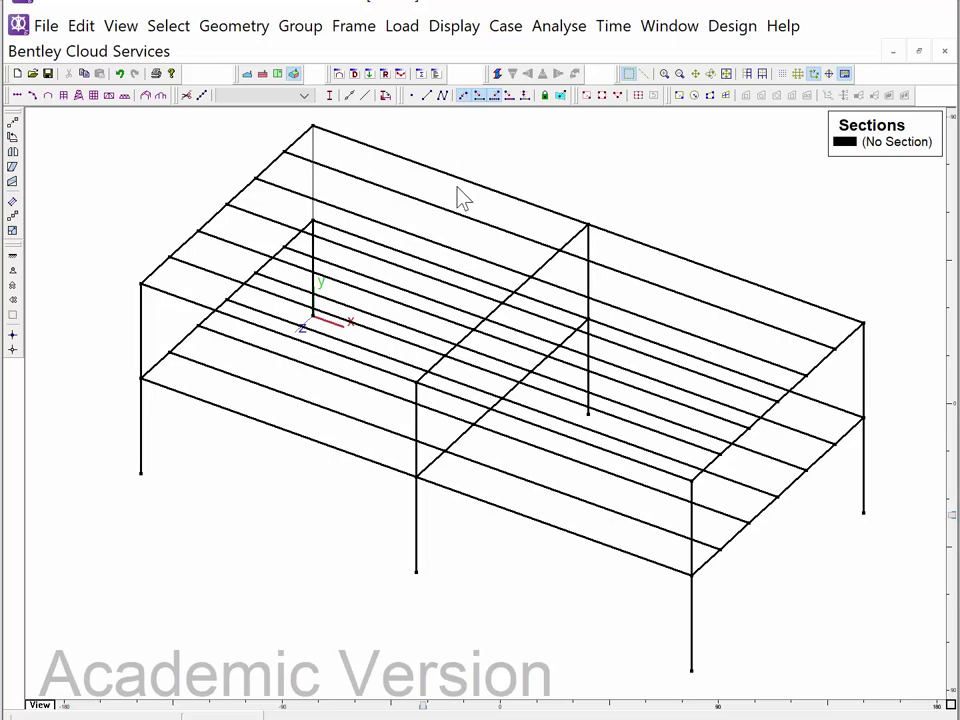
left_click(234, 27)
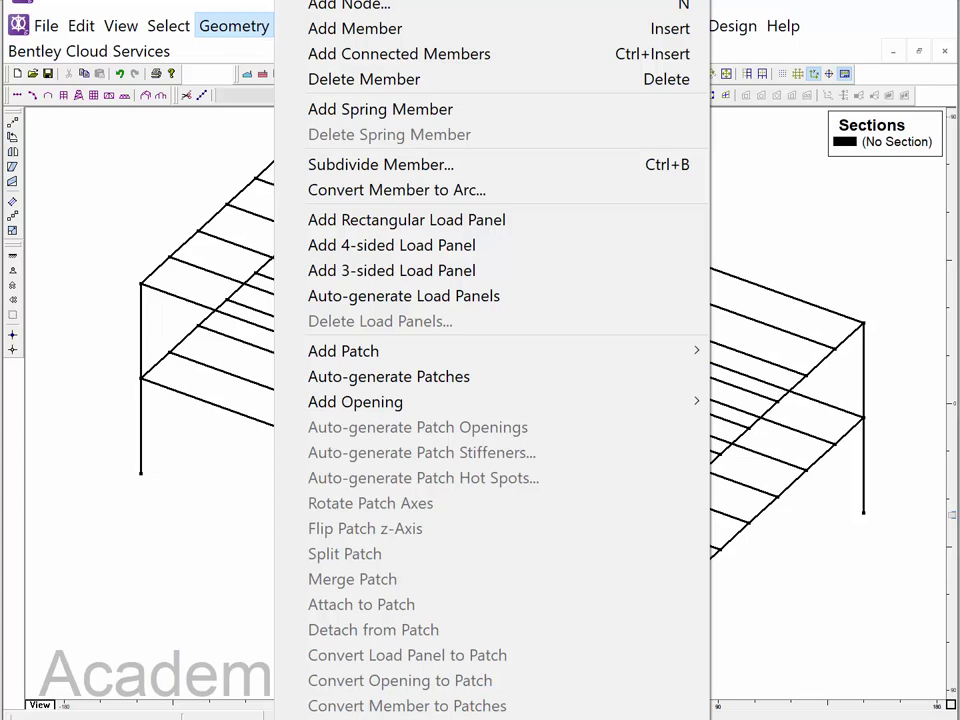
key("Return")
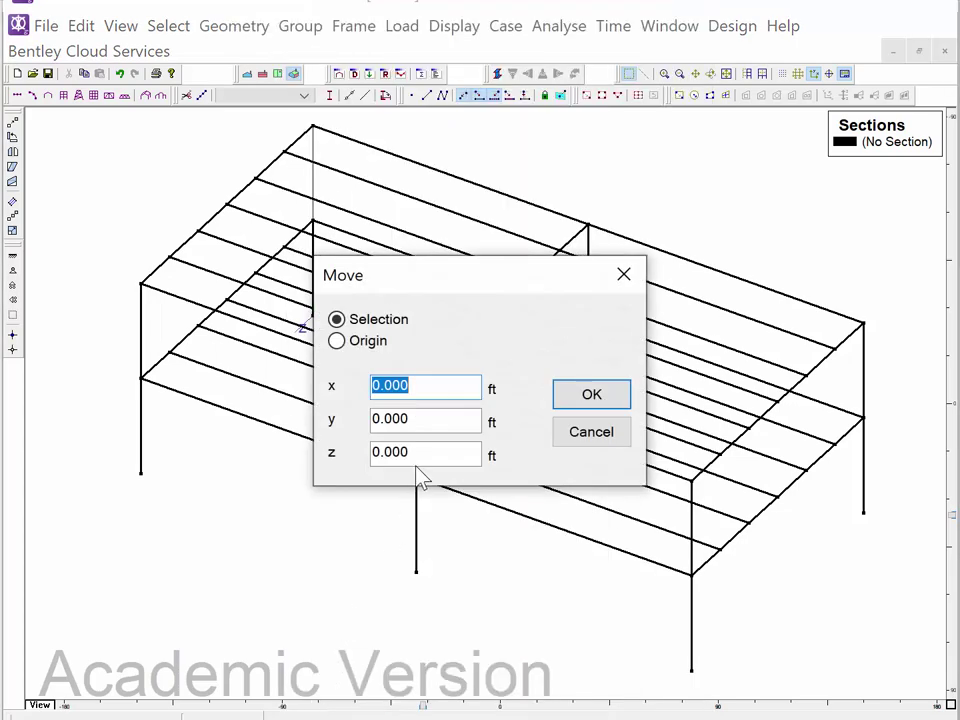
type("-42")
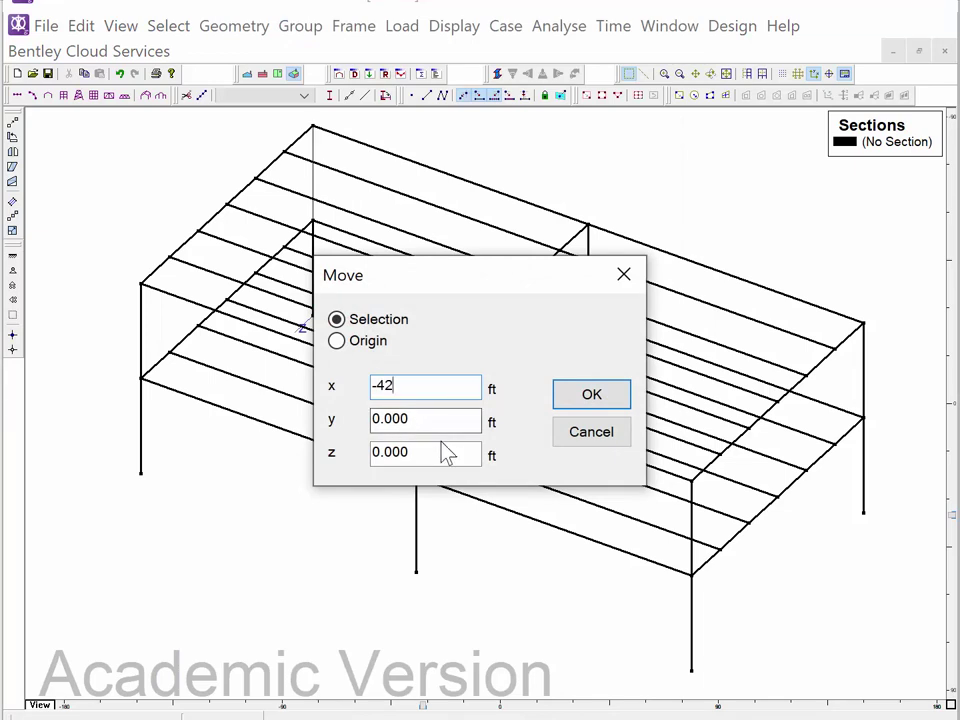
key("Tab")
key("Tab")
type("-21")
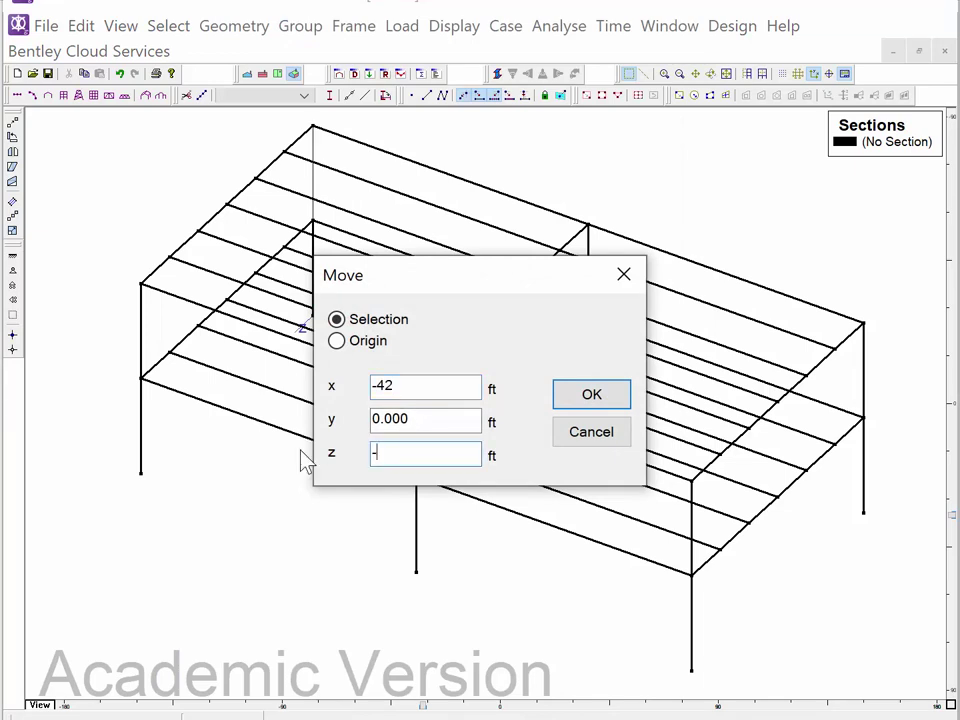
left_click(597, 402)
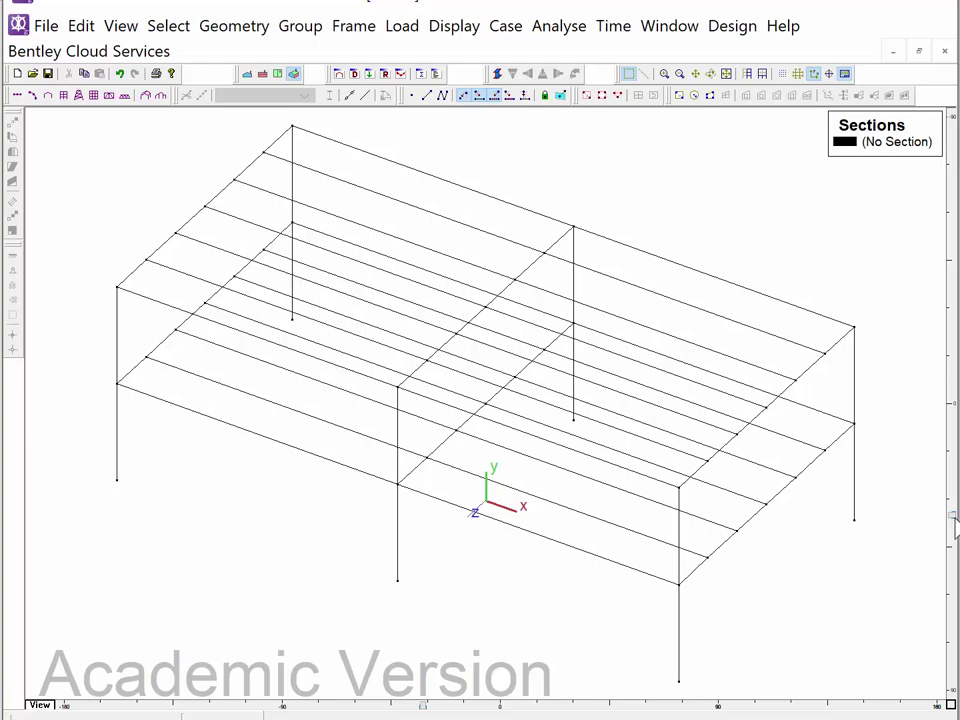
Select the six joints at the column bases and apply support restraints to them
left_click_drag(953, 520, 936, 463)
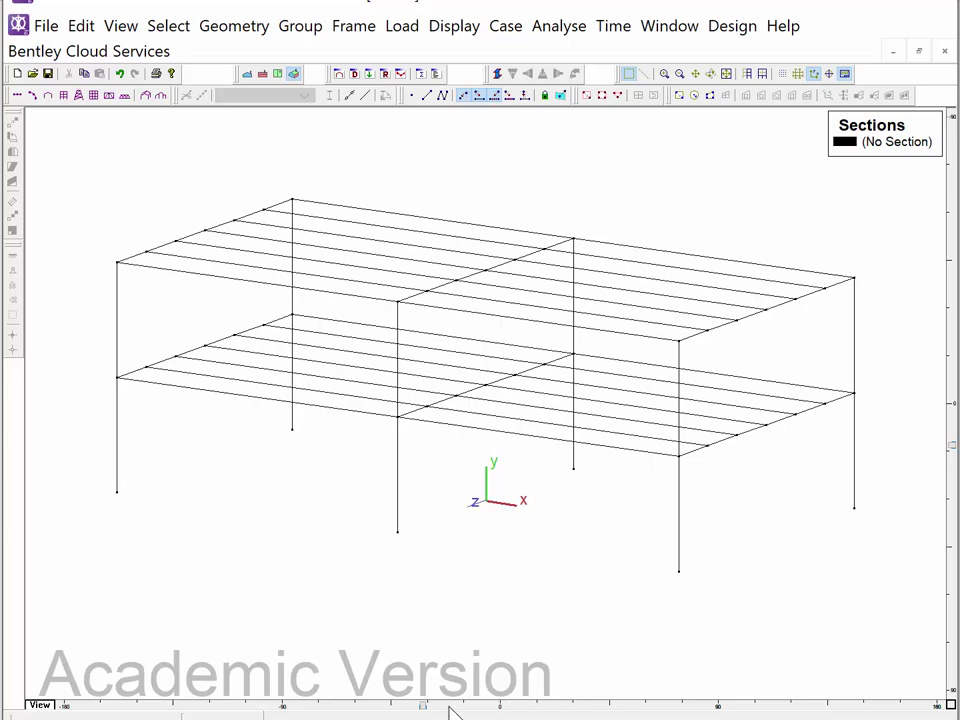
left_click_drag(428, 707, 452, 708)
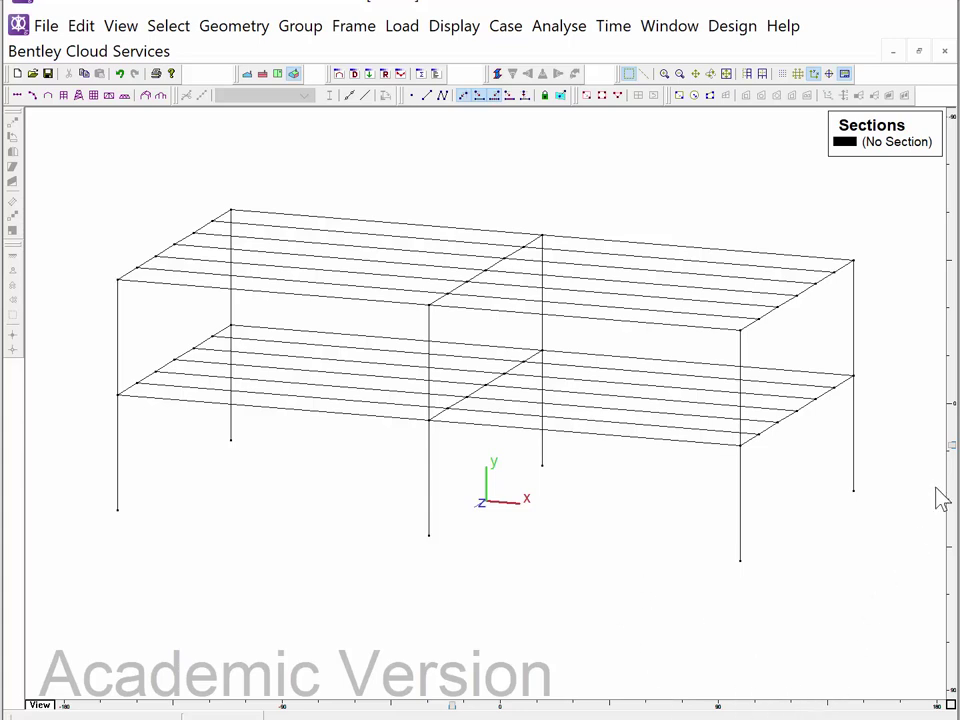
left_click(952, 452)
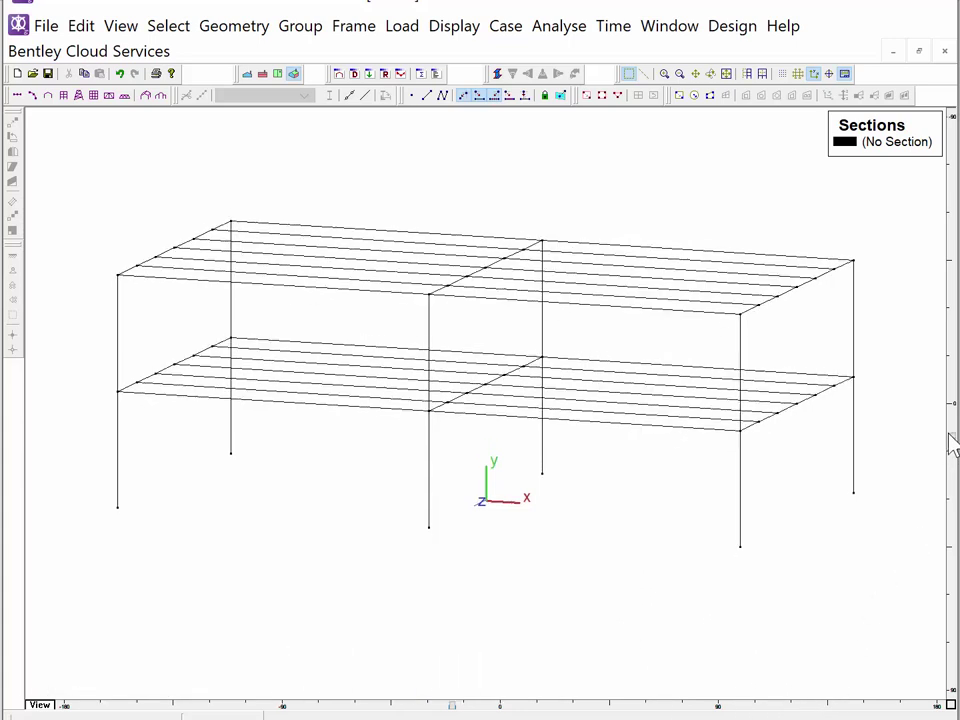
left_click(949, 442)
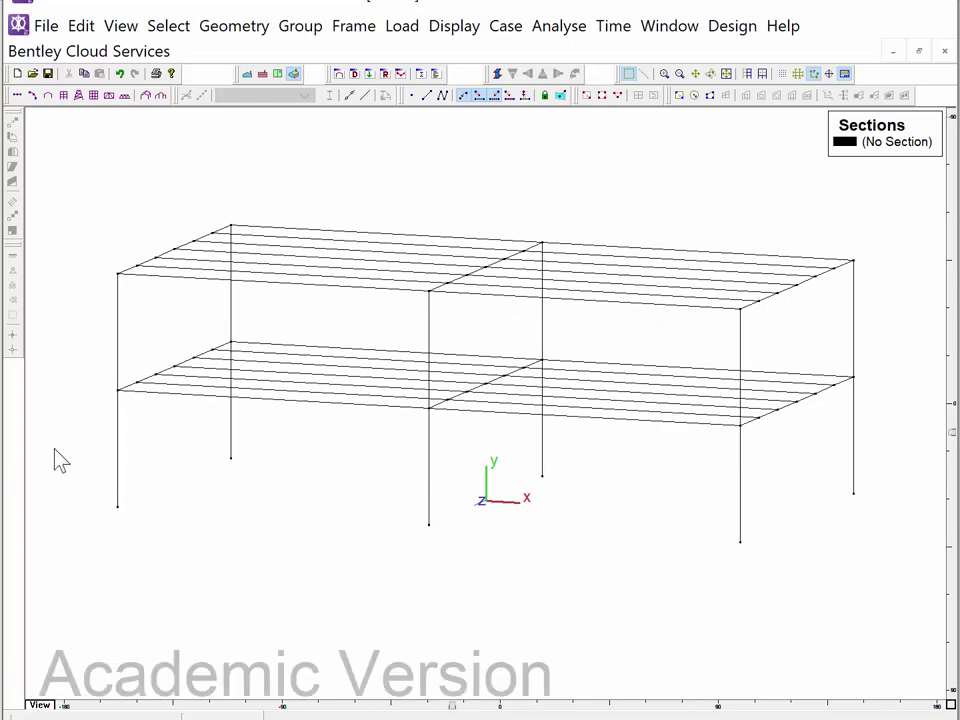
left_click_drag(56, 442, 900, 621)
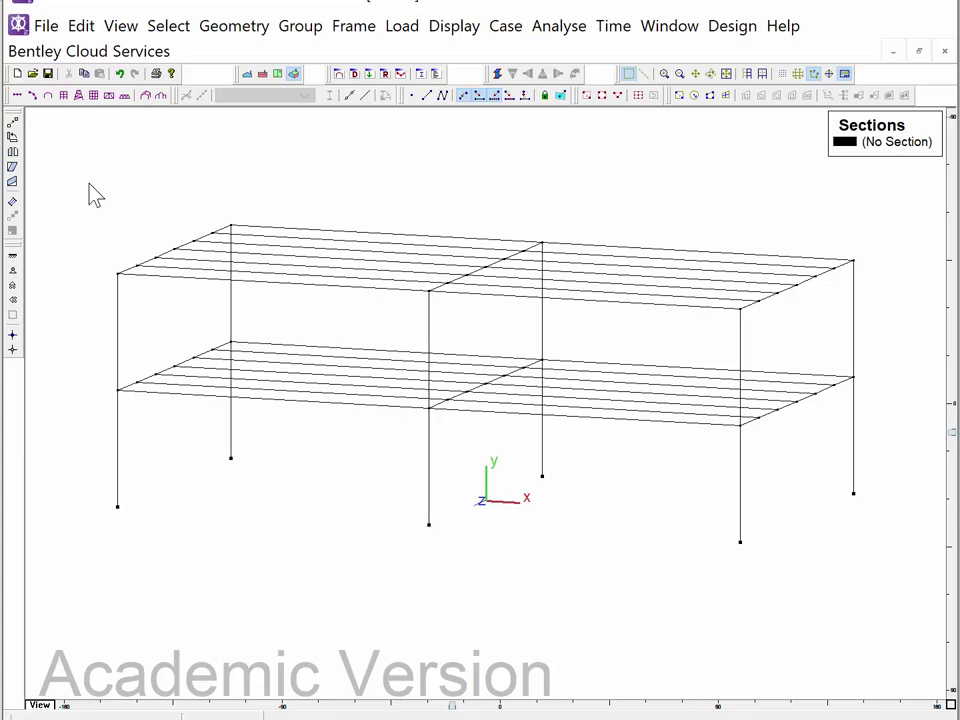
left_click(13, 270)
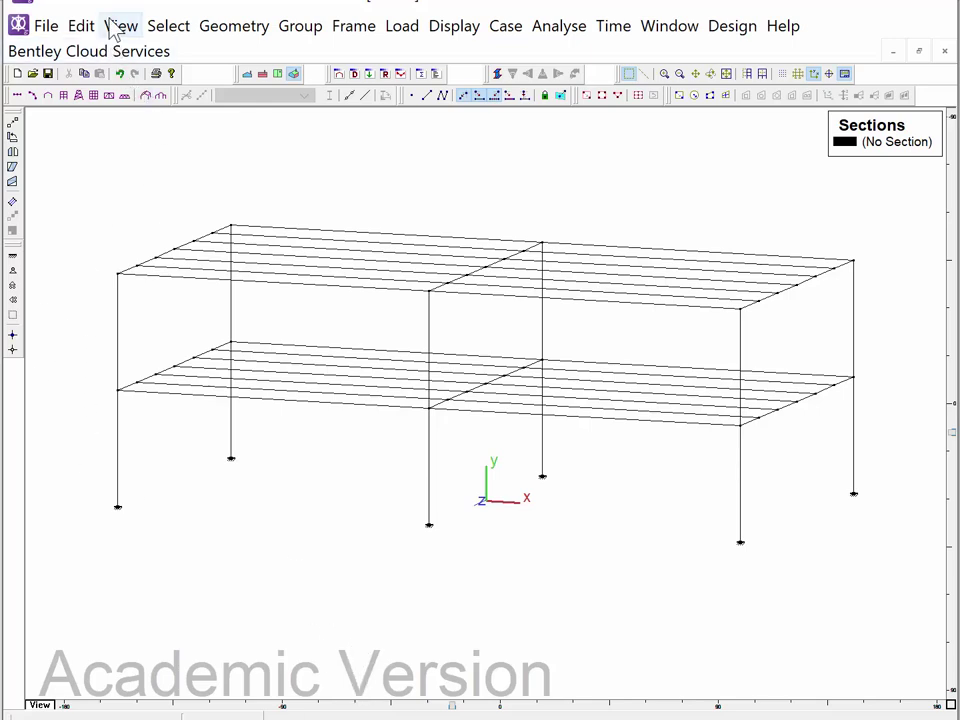
Select all vertical members by slope and assign them the W14x808 section from the sections library
left_click(168, 32)
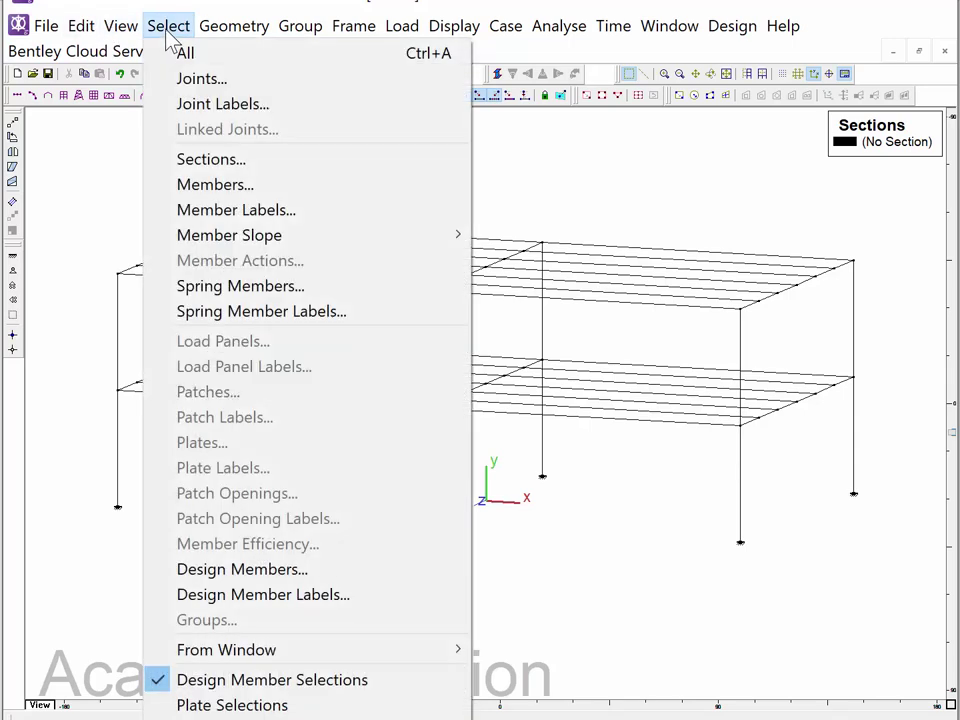
mouse_move(190, 240)
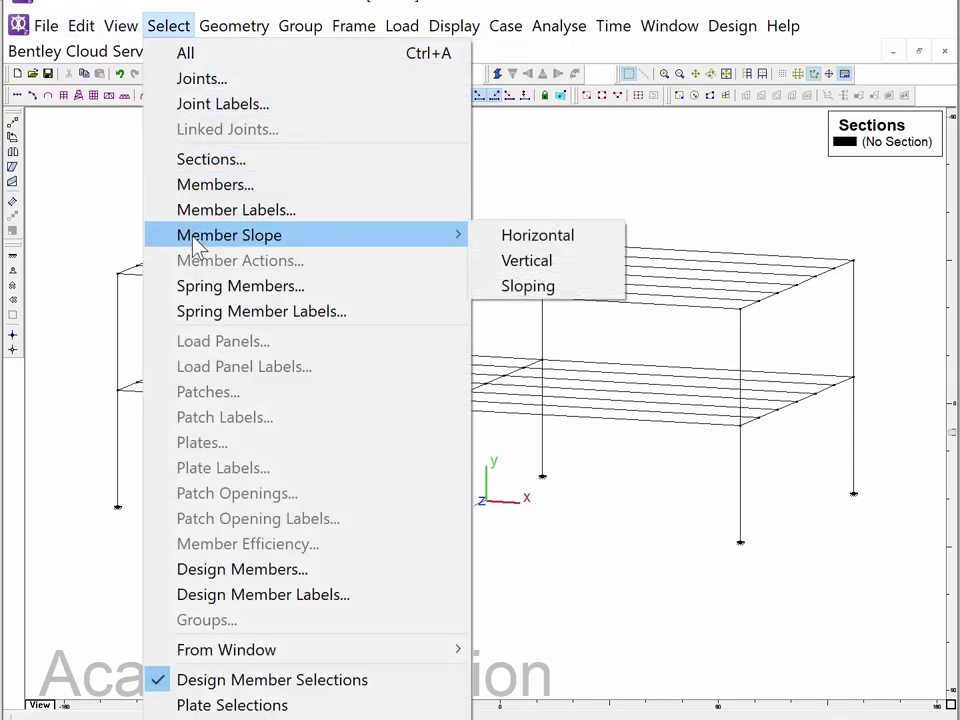
left_click(540, 261)
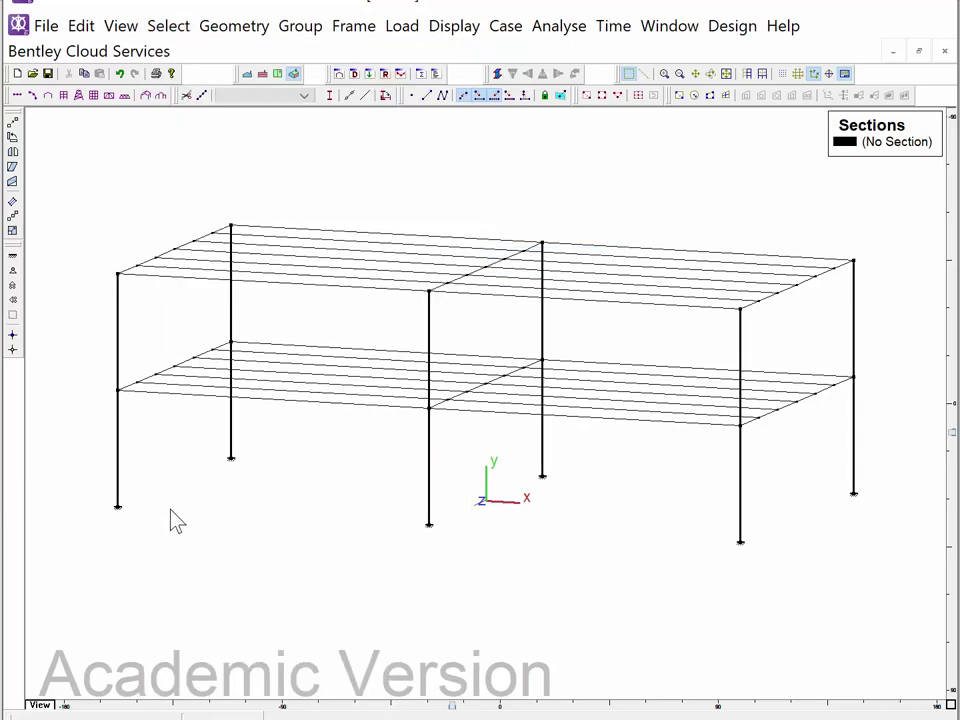
left_click(302, 97)
left_click(288, 120)
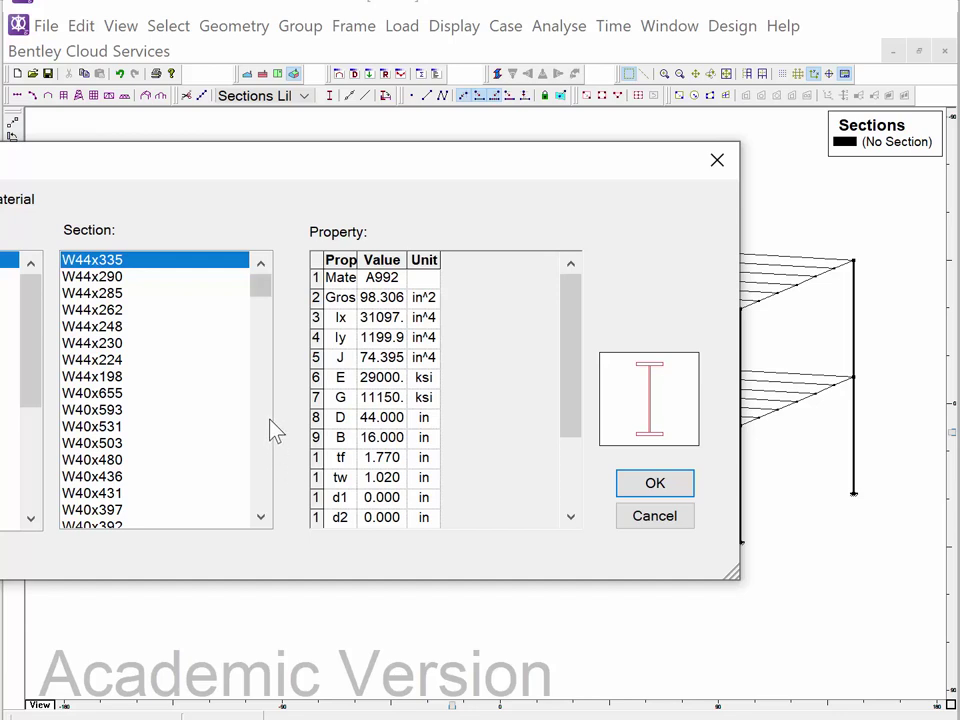
left_click_drag(260, 288, 255, 447)
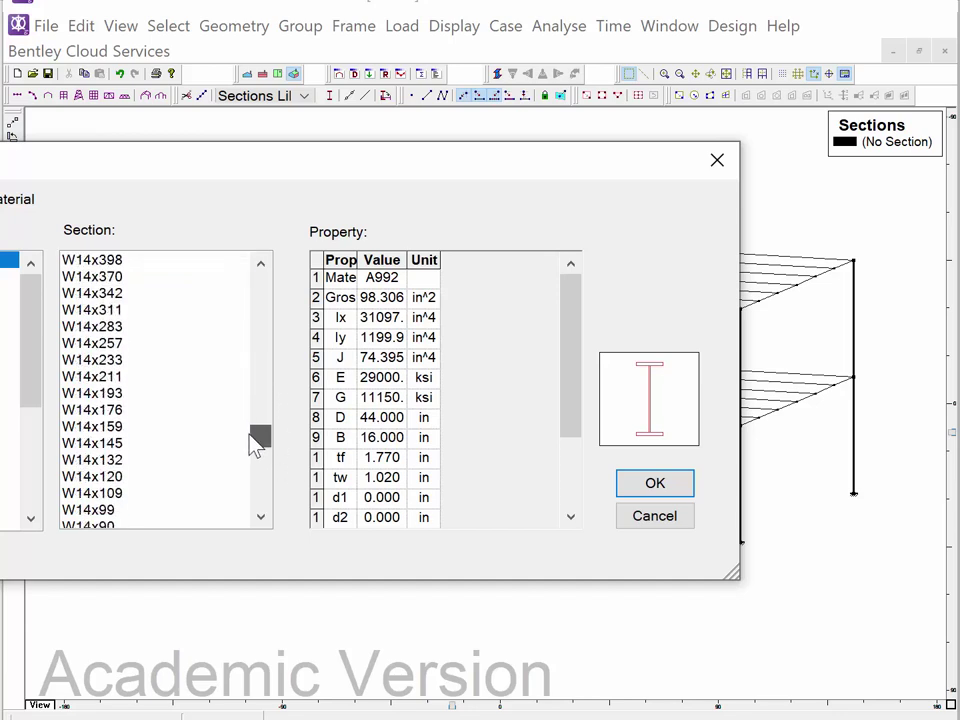
scroll(189, 403, "up", 5)
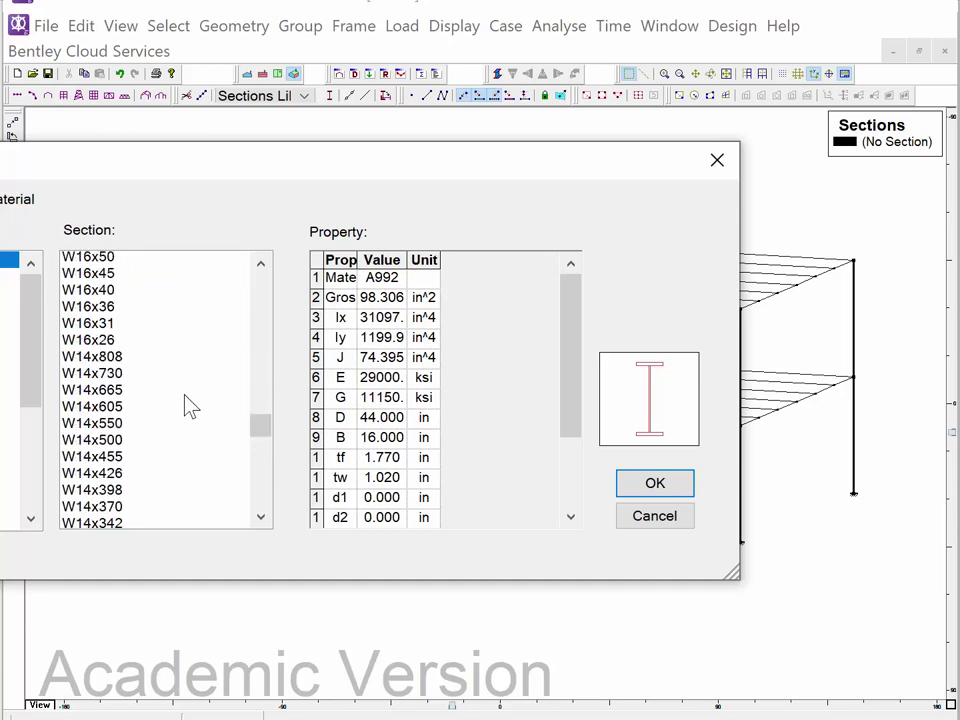
left_click(112, 378)
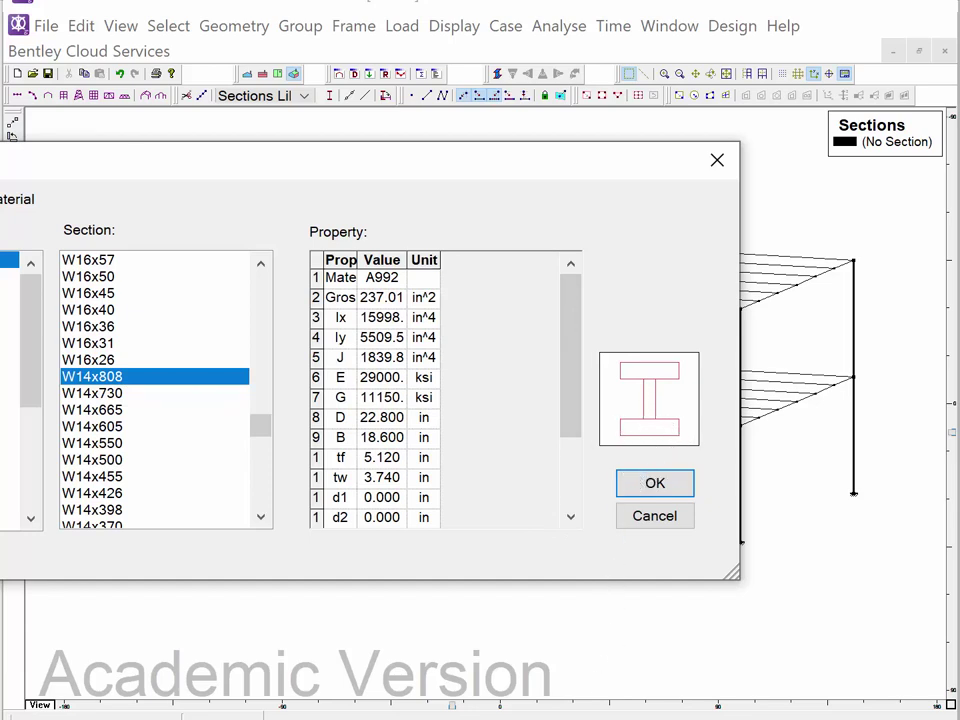
left_click(672, 488)
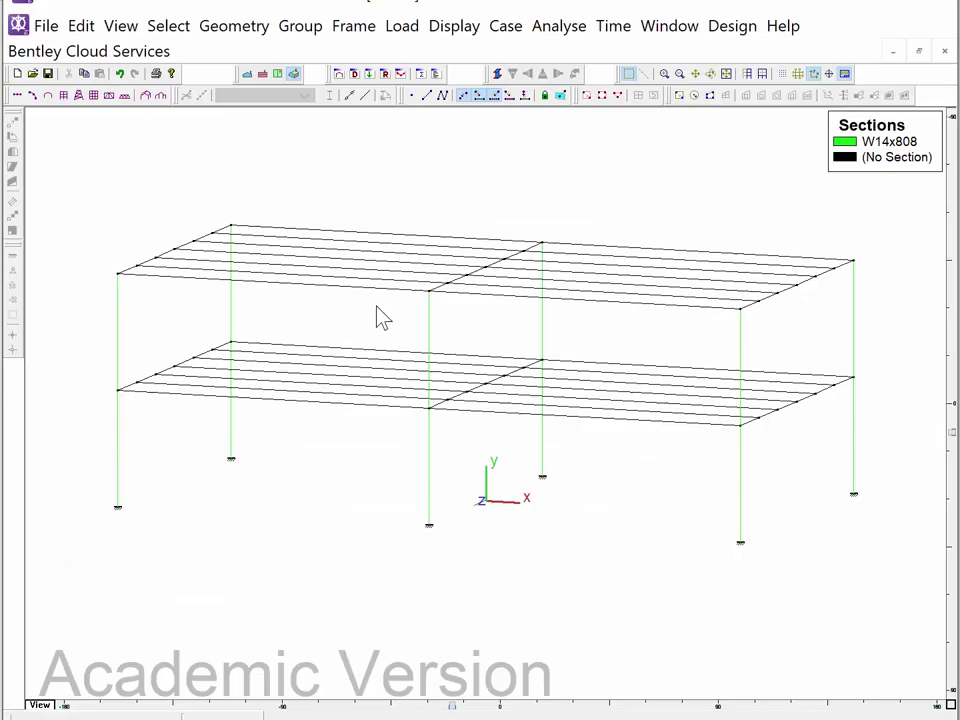
Select the upper-level longitudinal beams in both bays and assign them the W16x26 section from the sections library
left_click_drag(383, 317, 315, 208)
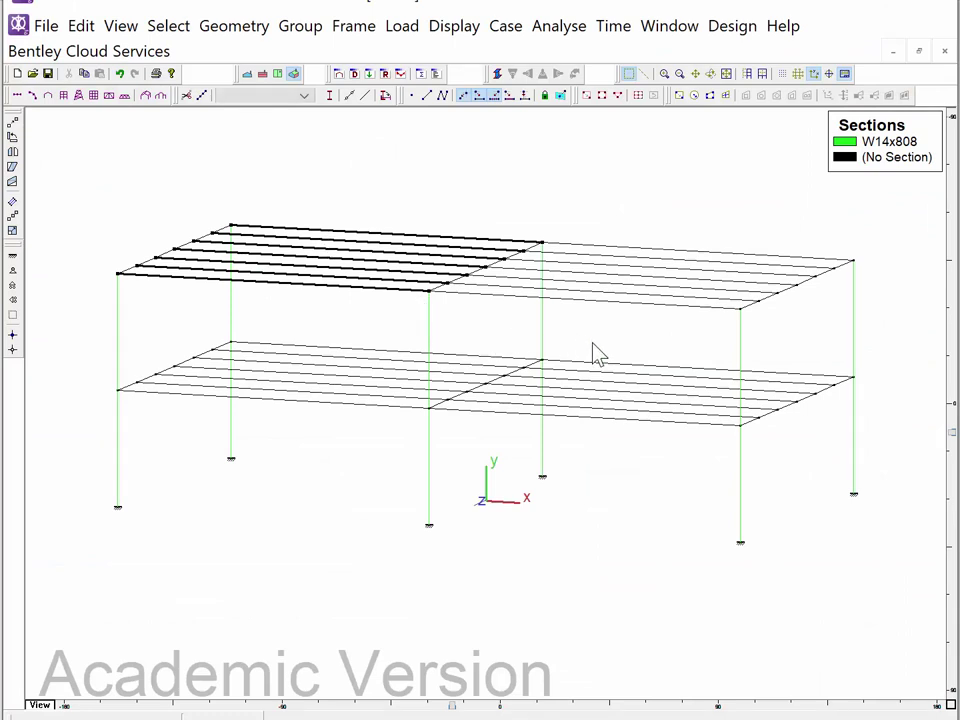
left_click_drag(620, 318, 594, 244, "ctrl")
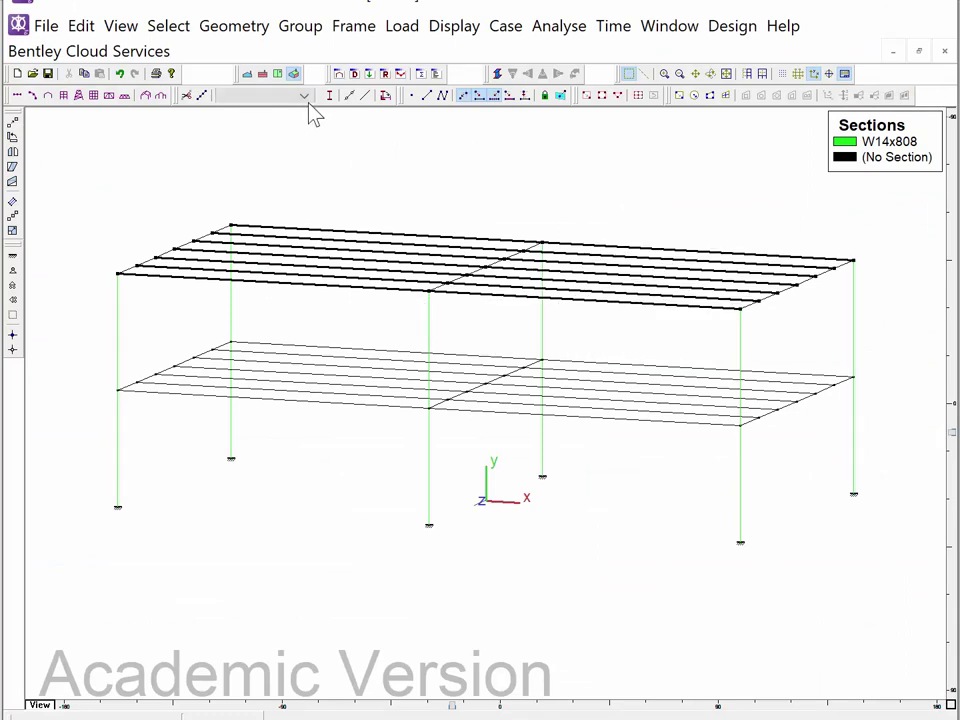
left_click(285, 132)
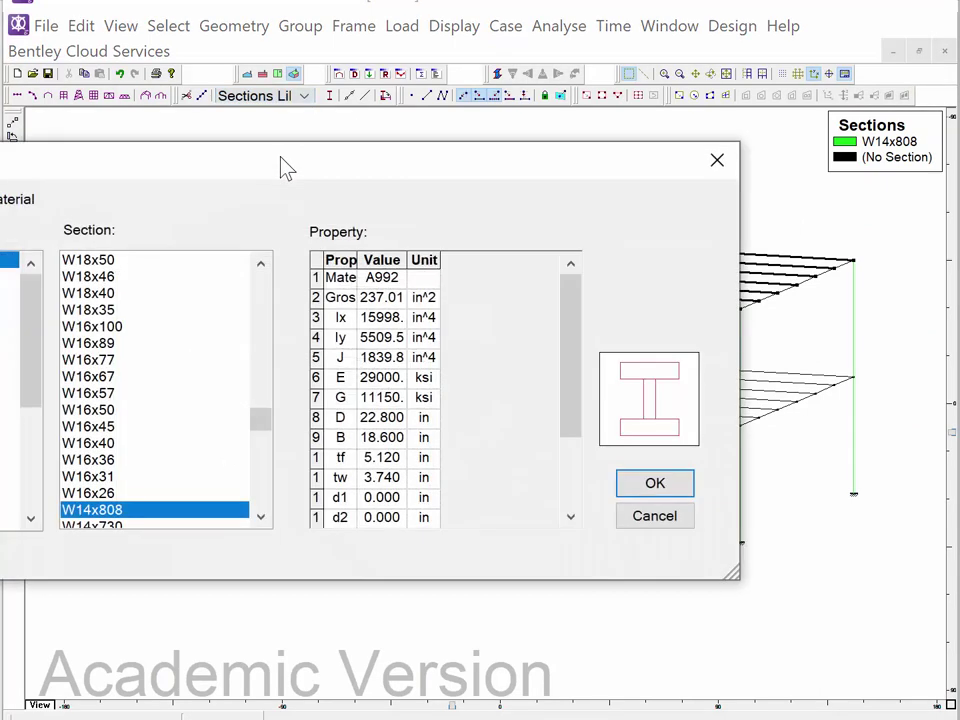
left_click(118, 495)
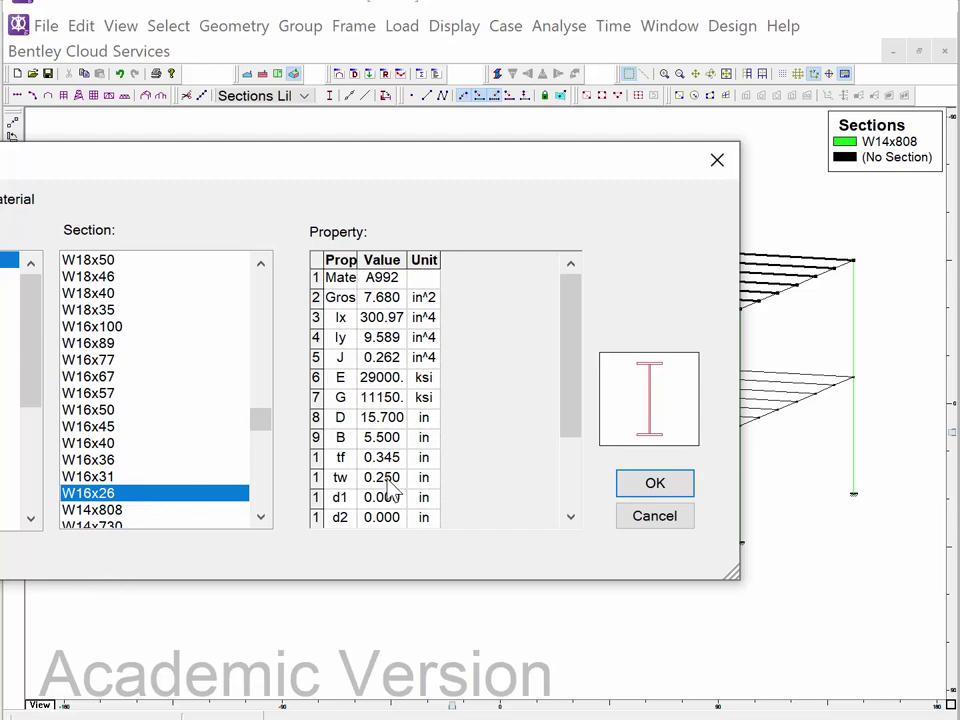
left_click(640, 490)
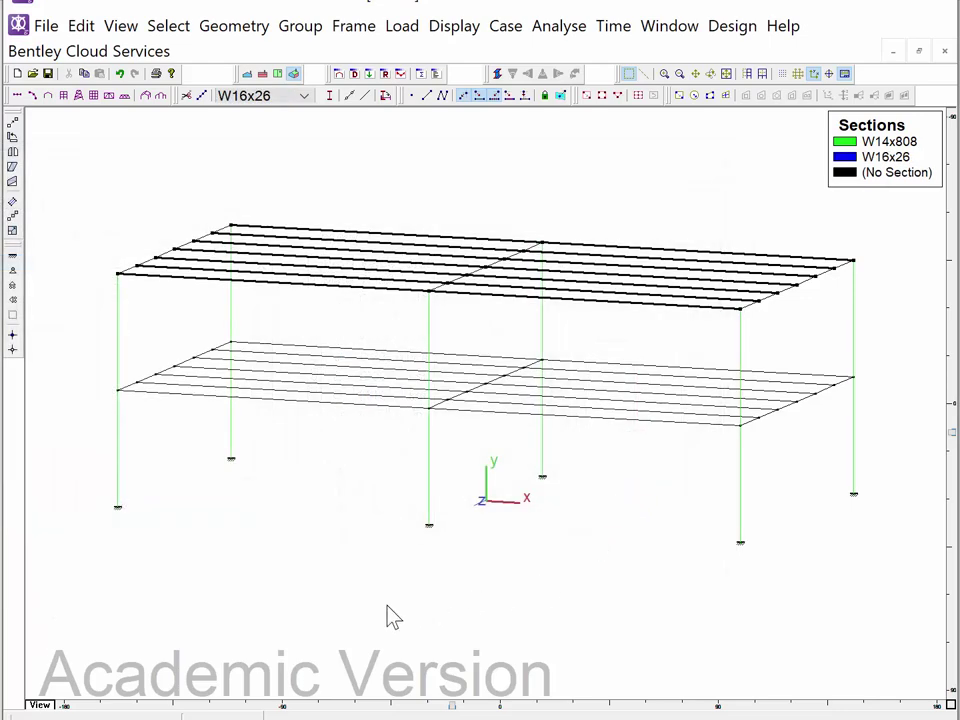
Select the two transverse end girders on the upper level and assign them the W21x44 section from the sections library
left_click_drag(86, 171, 312, 323)
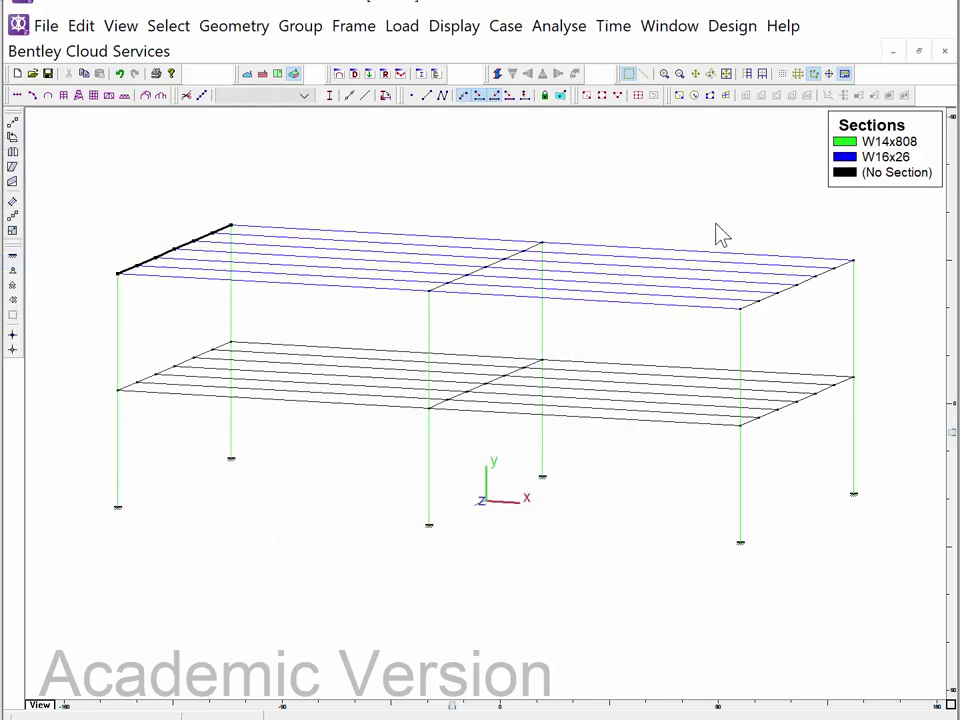
left_click_drag(716, 224, 840, 356)
left_click_drag(721, 228, 875, 352)
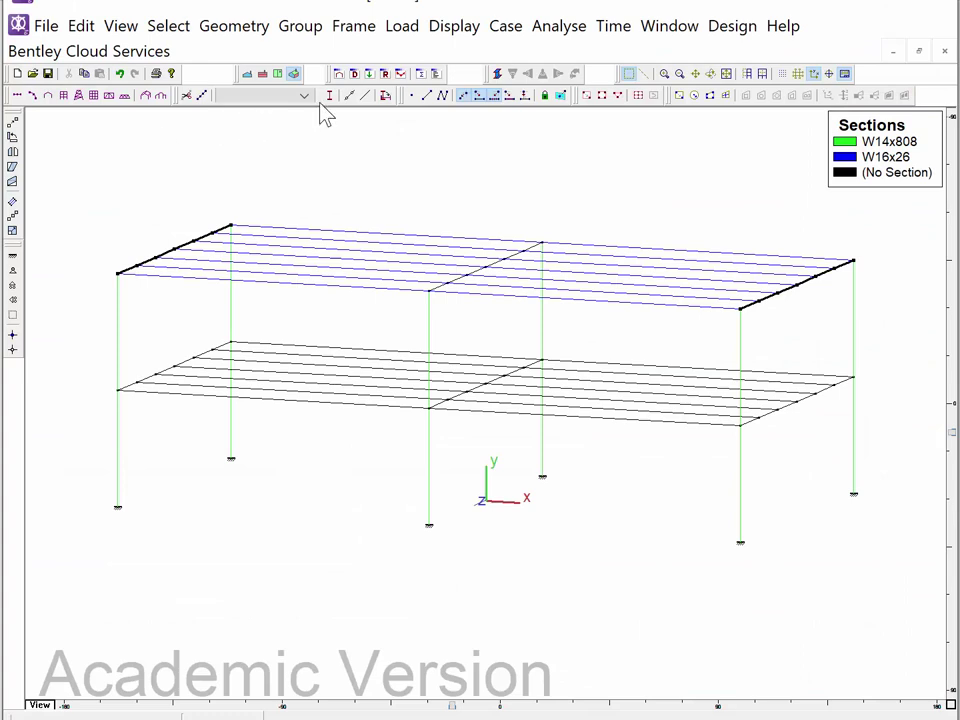
left_click(304, 95)
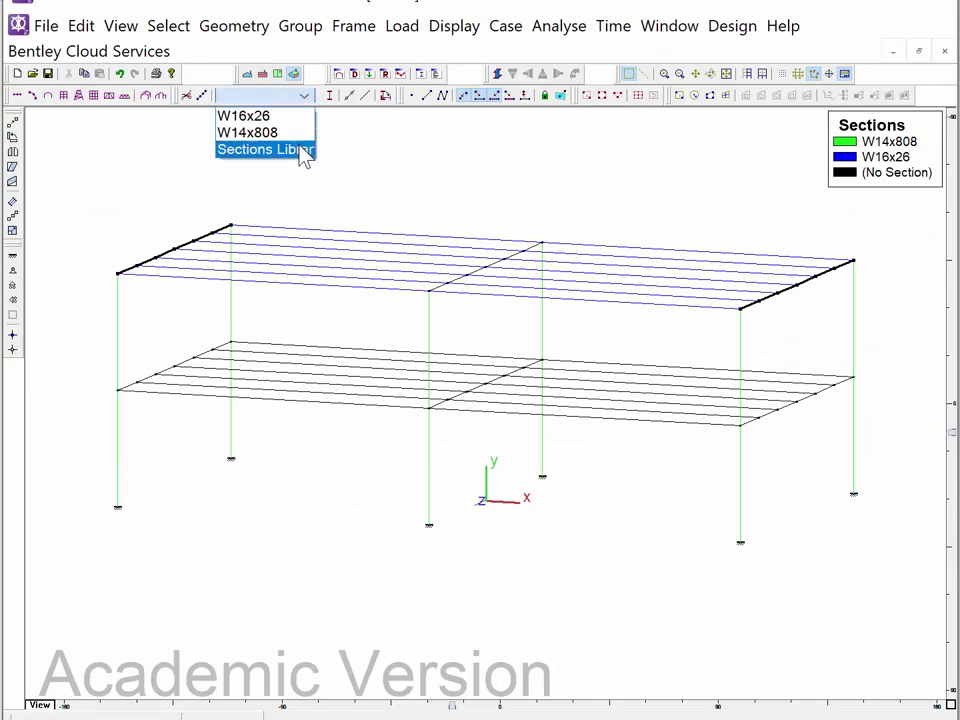
left_click(300, 150)
scroll(265, 340, "up", 5)
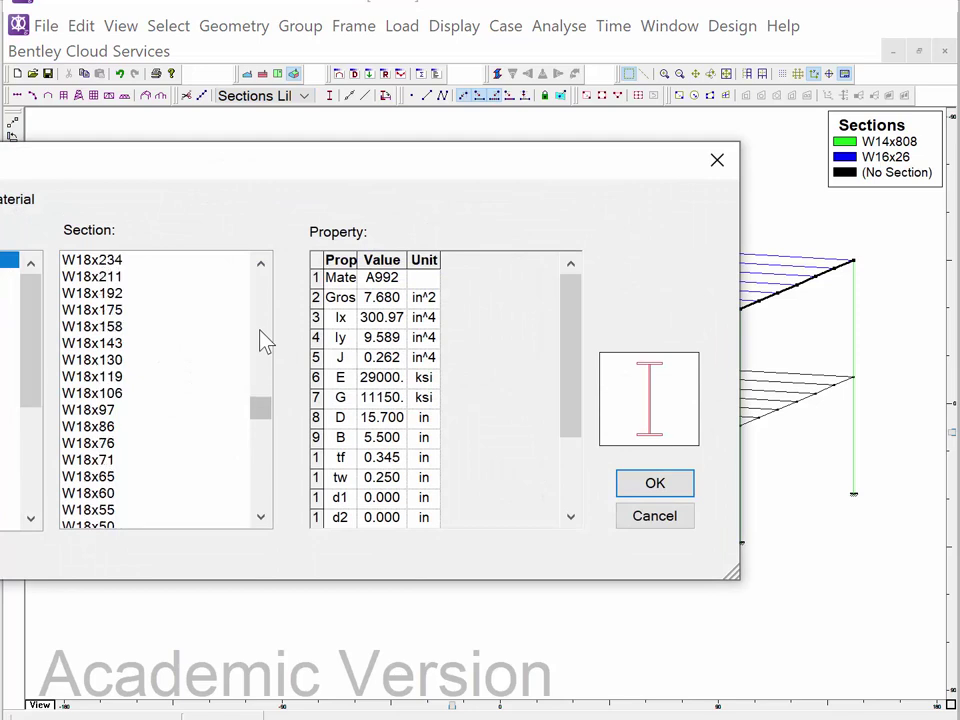
scroll(265, 340, "up", 10)
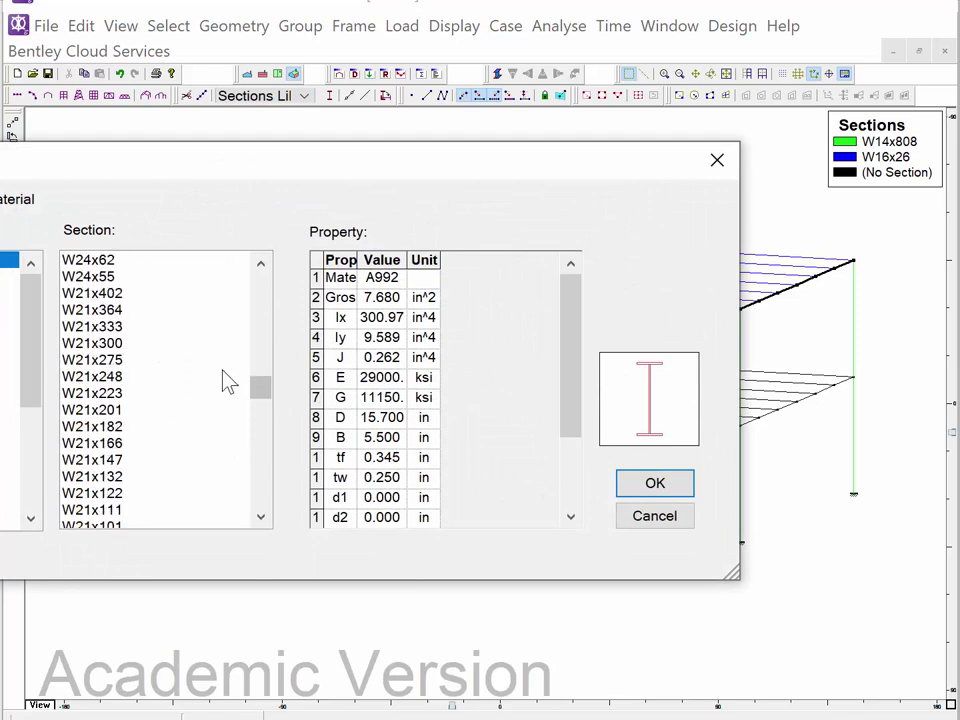
scroll(240, 434, "down", 5)
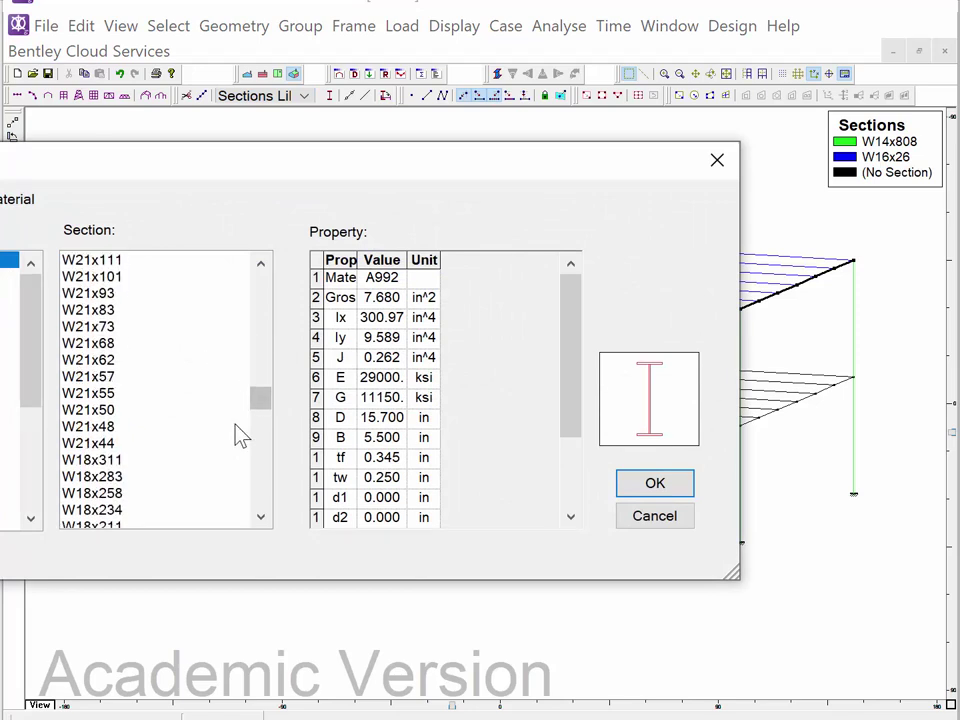
left_click(110, 443)
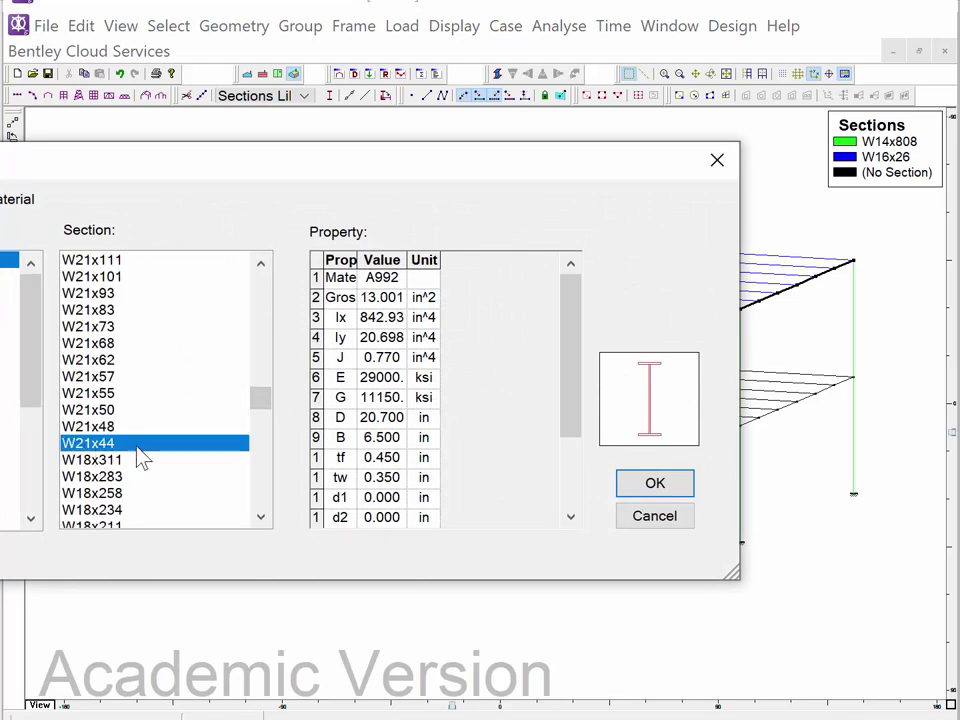
left_click(632, 488)
Select the middle transverse girder on the upper level and assign it the W24x62 section from the sections library
left_click_drag(540, 322, 561, 324)
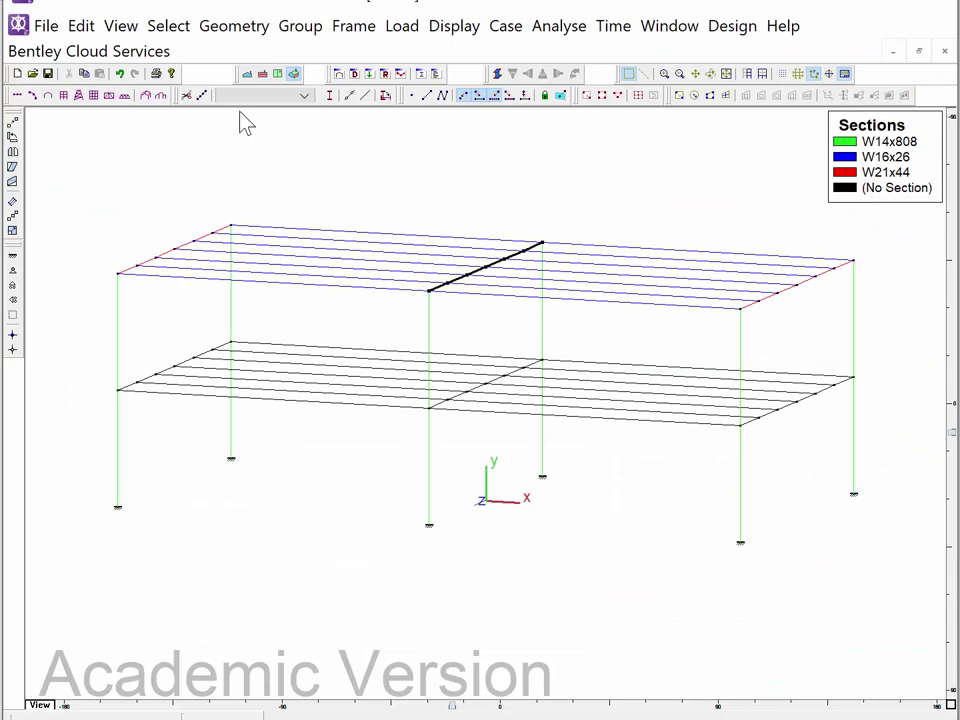
left_click(250, 96)
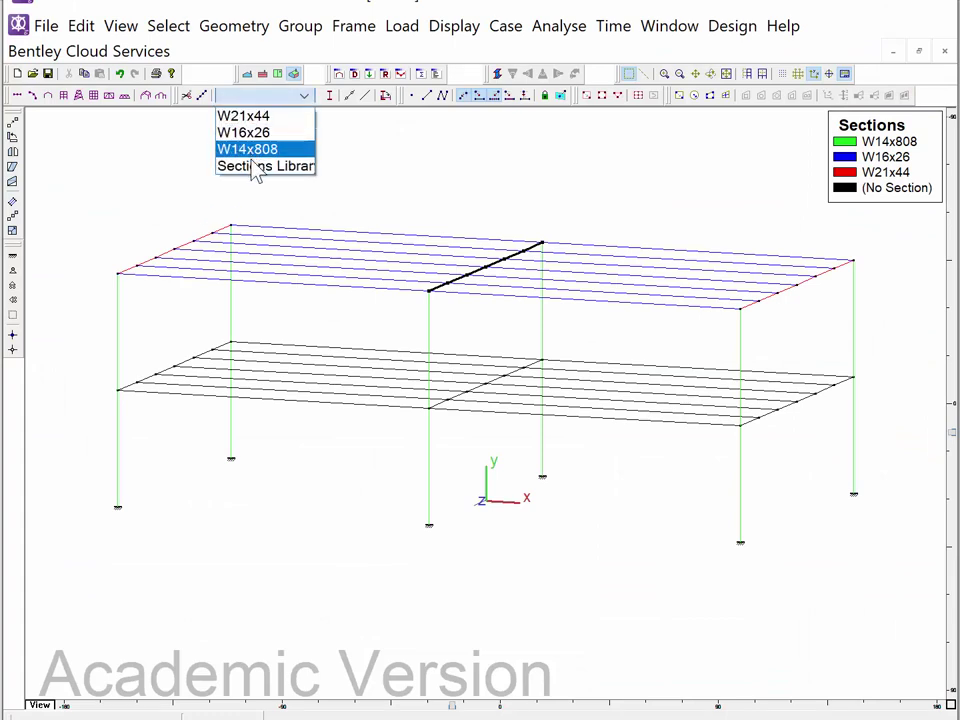
left_click(253, 165)
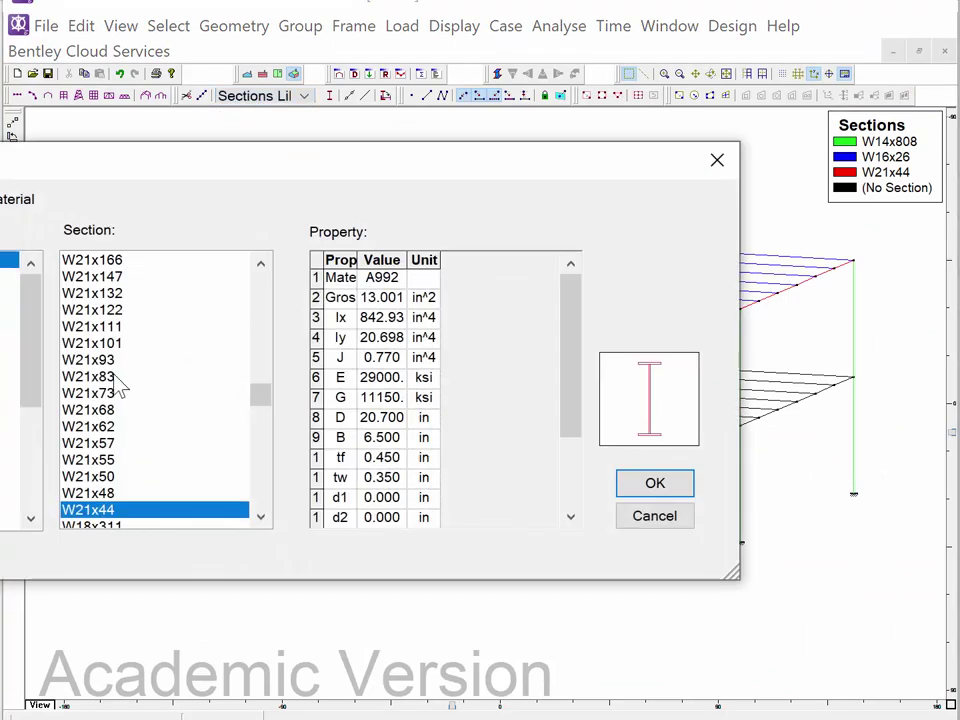
scroll(118, 385, "up", 4)
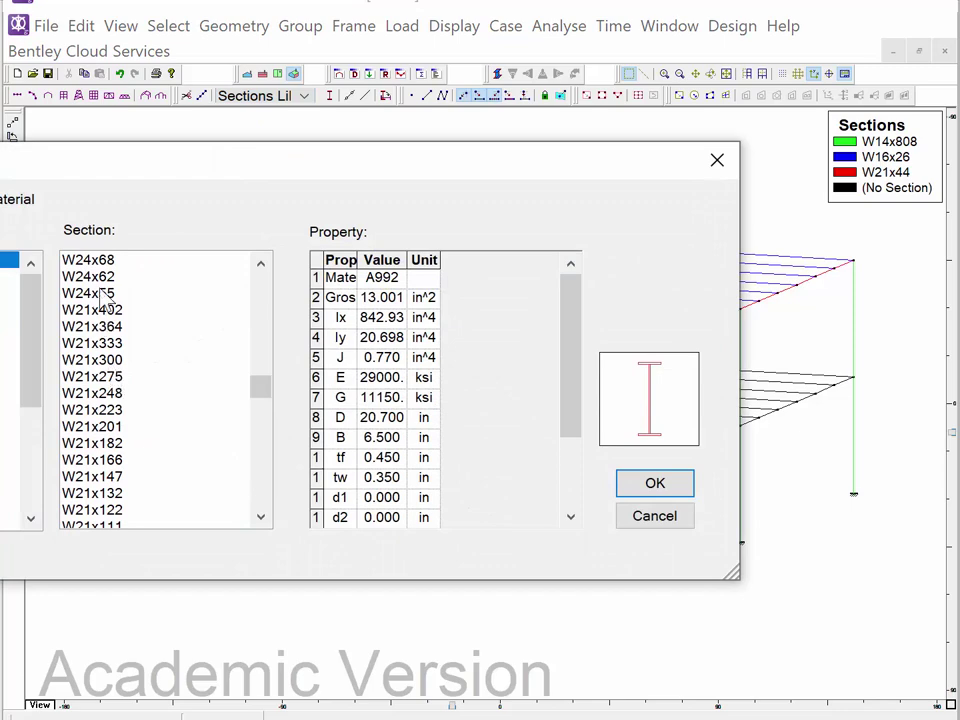
left_click(100, 278)
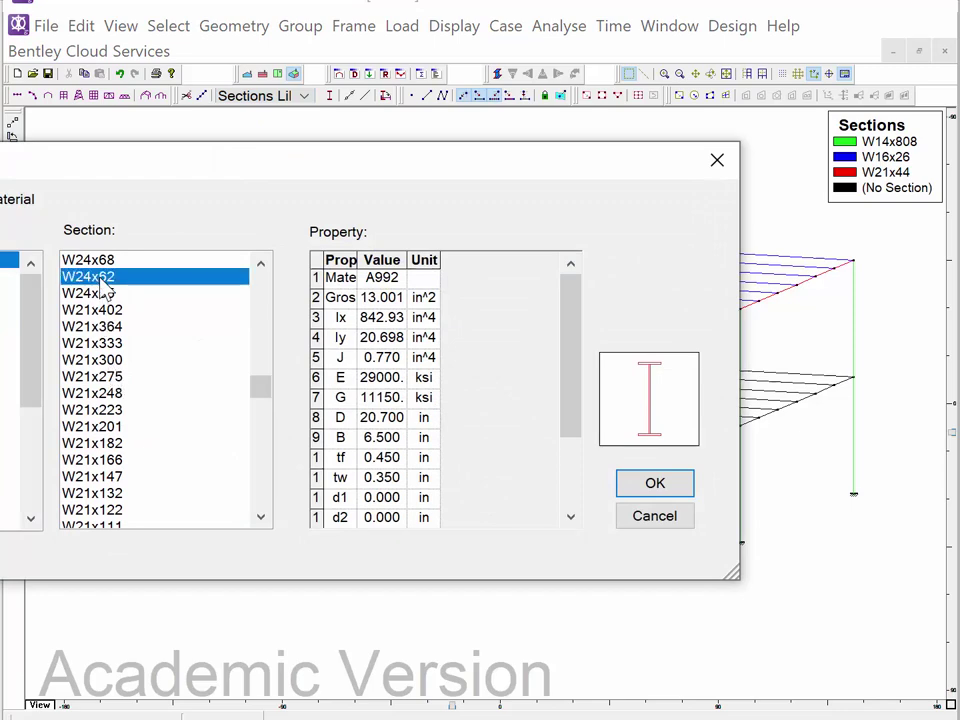
left_click(655, 484)
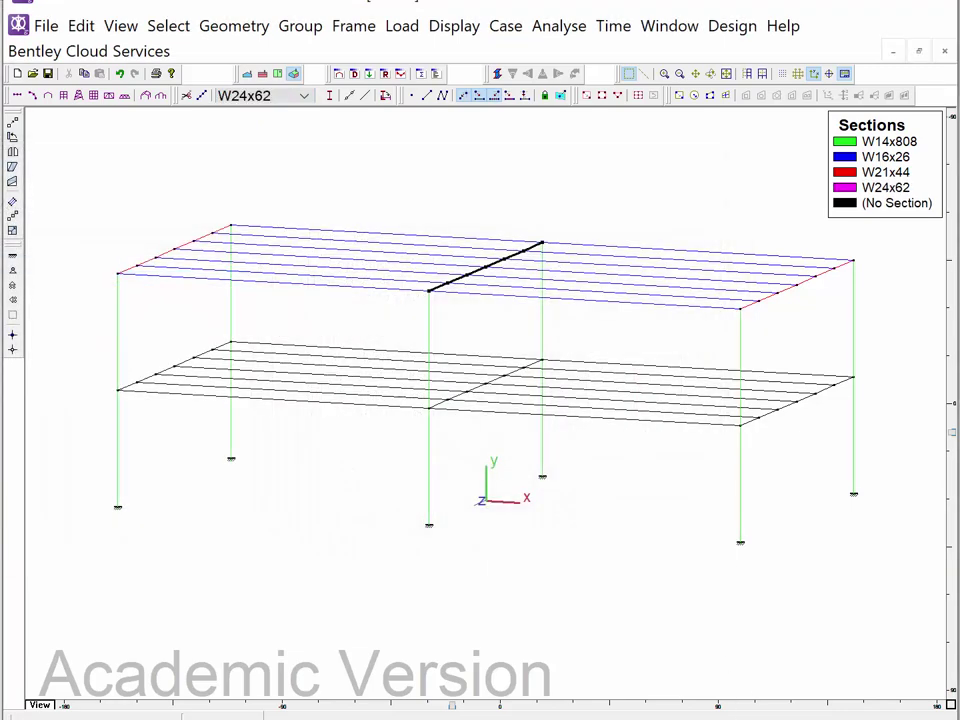
left_click(690, 495)
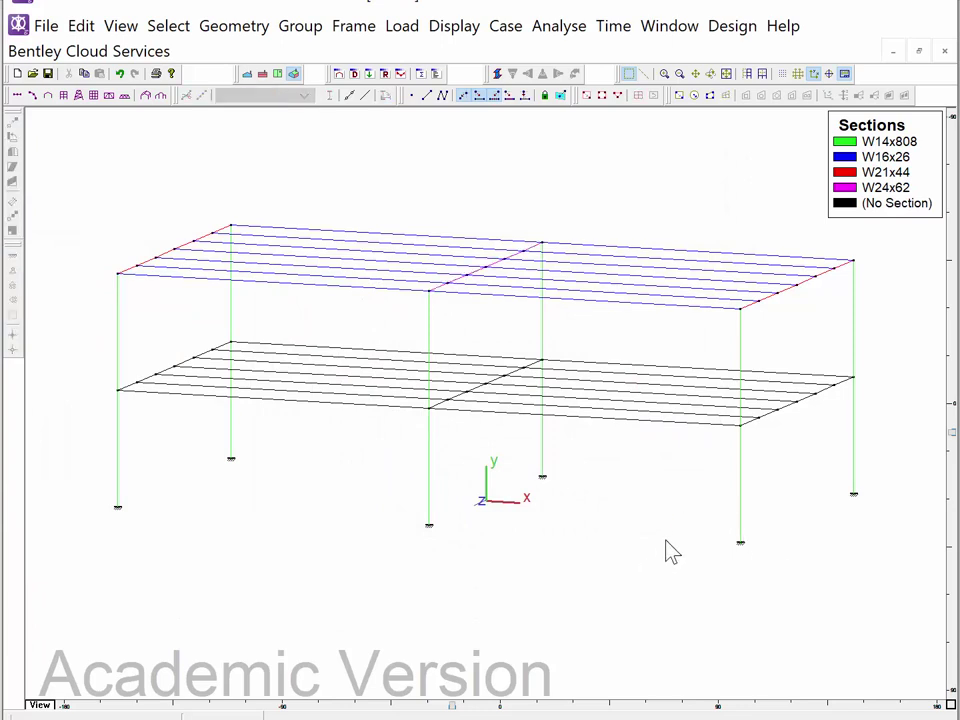
Select the lower-level longitudinal beams in both bays and assign them the W21x50 section from the sections library
left_click_drag(663, 543, 591, 330)
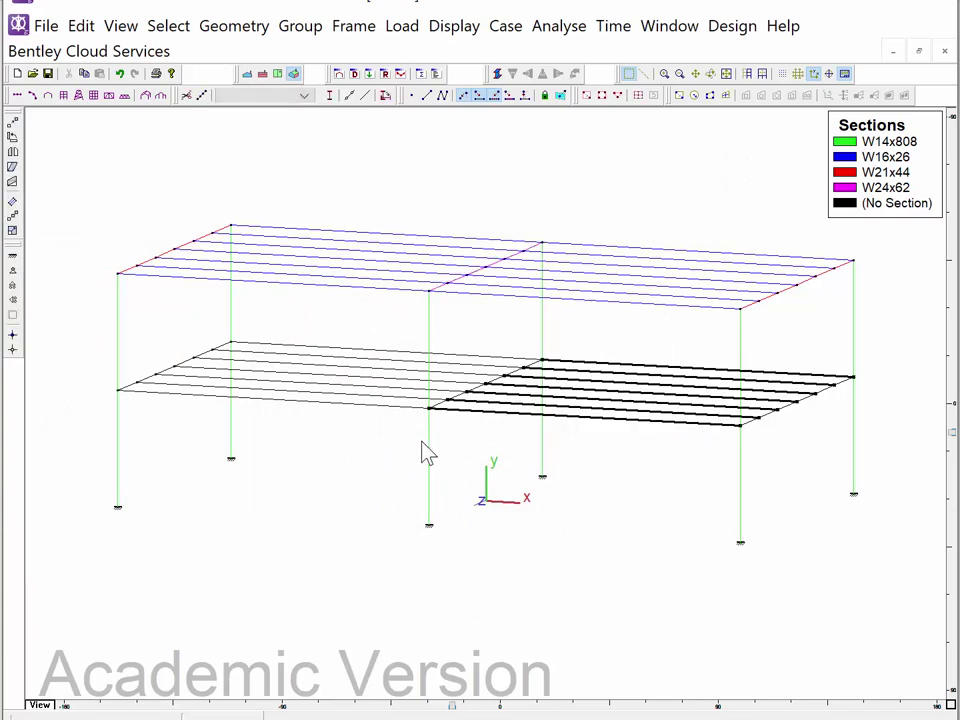
left_click_drag(327, 457, 283, 340)
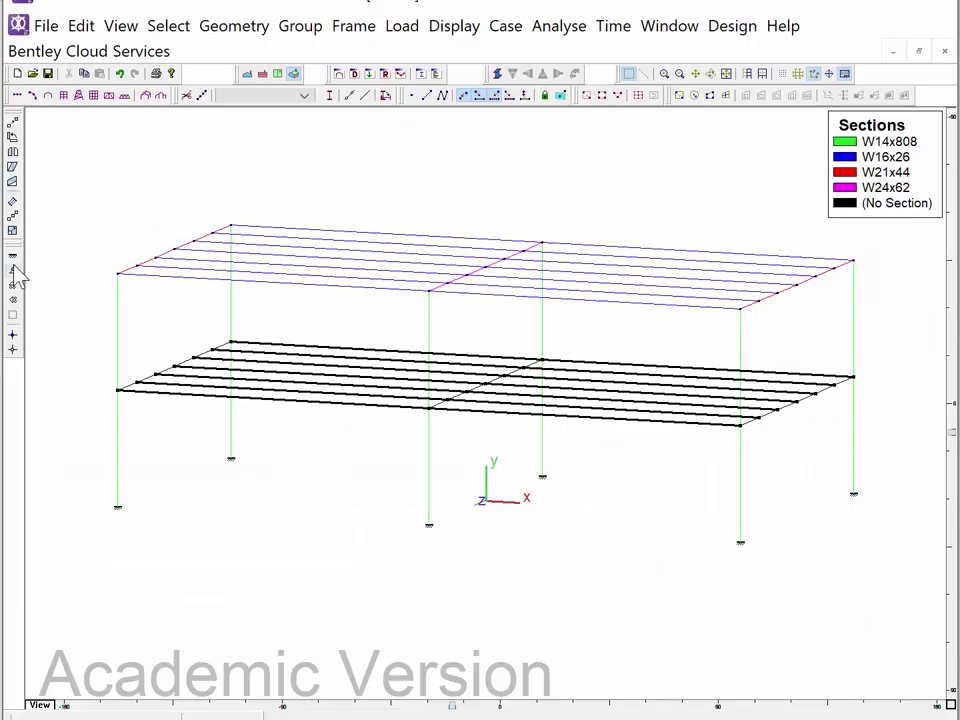
left_click(253, 96)
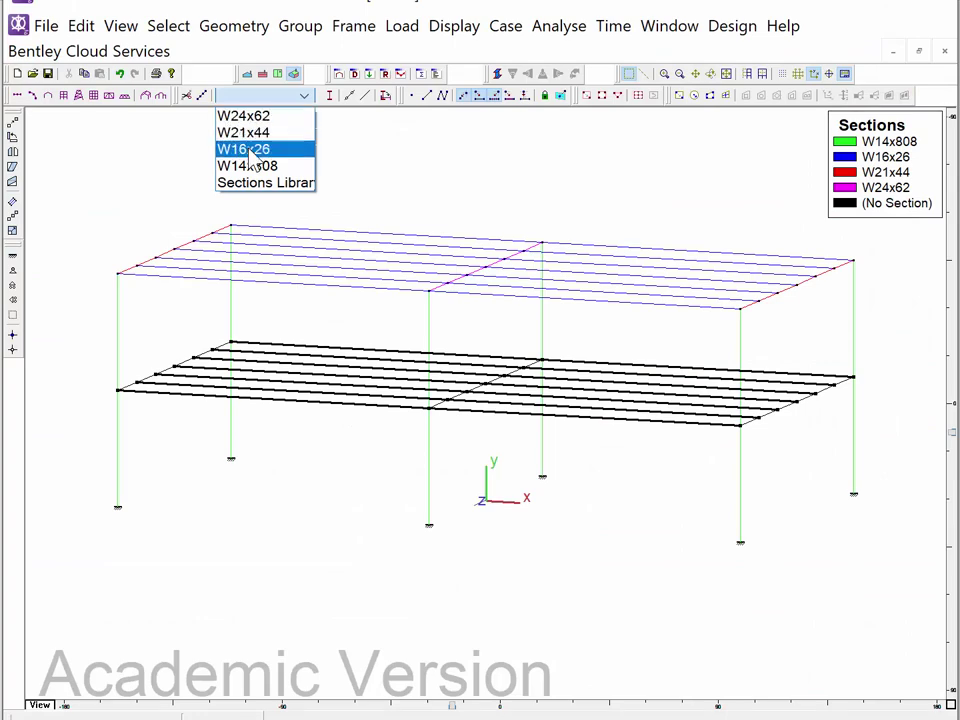
left_click(253, 183)
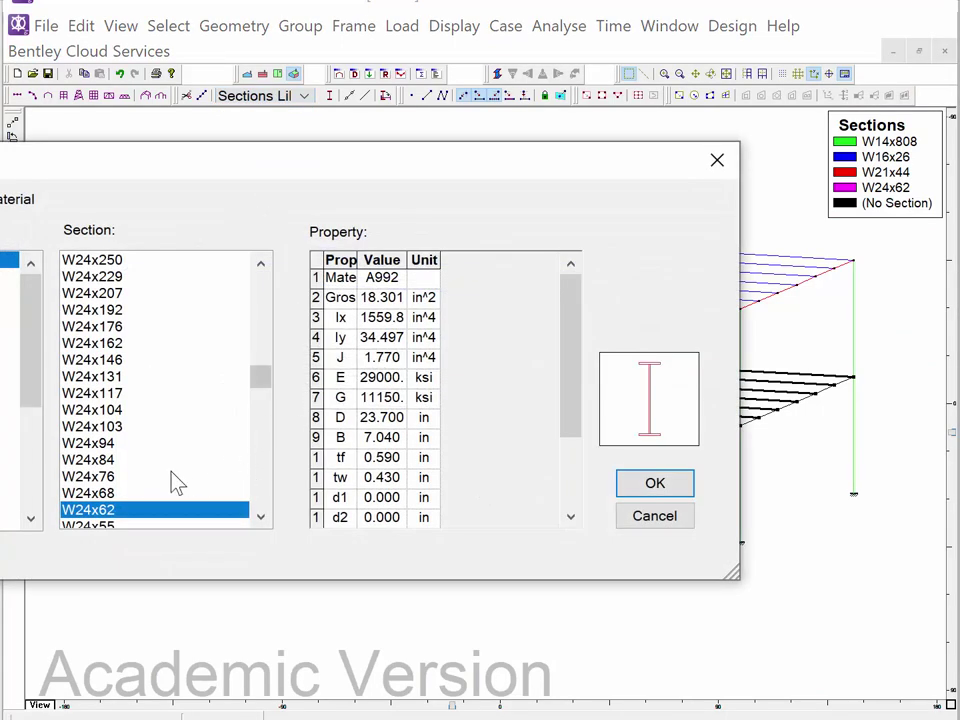
scroll(90, 440, "down", 6)
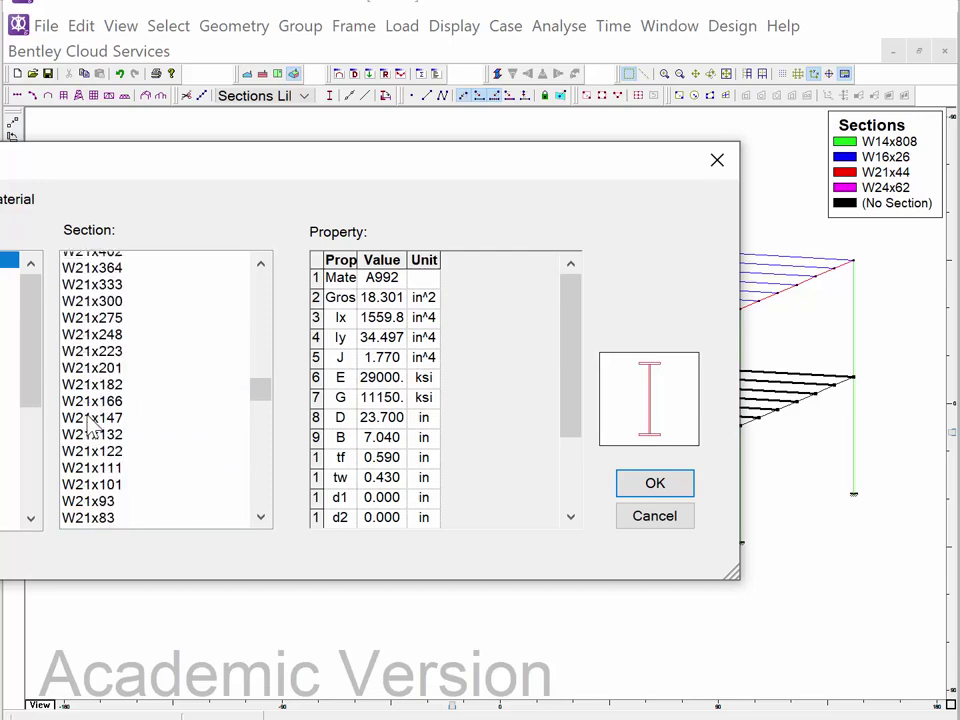
scroll(95, 470, "down", 3)
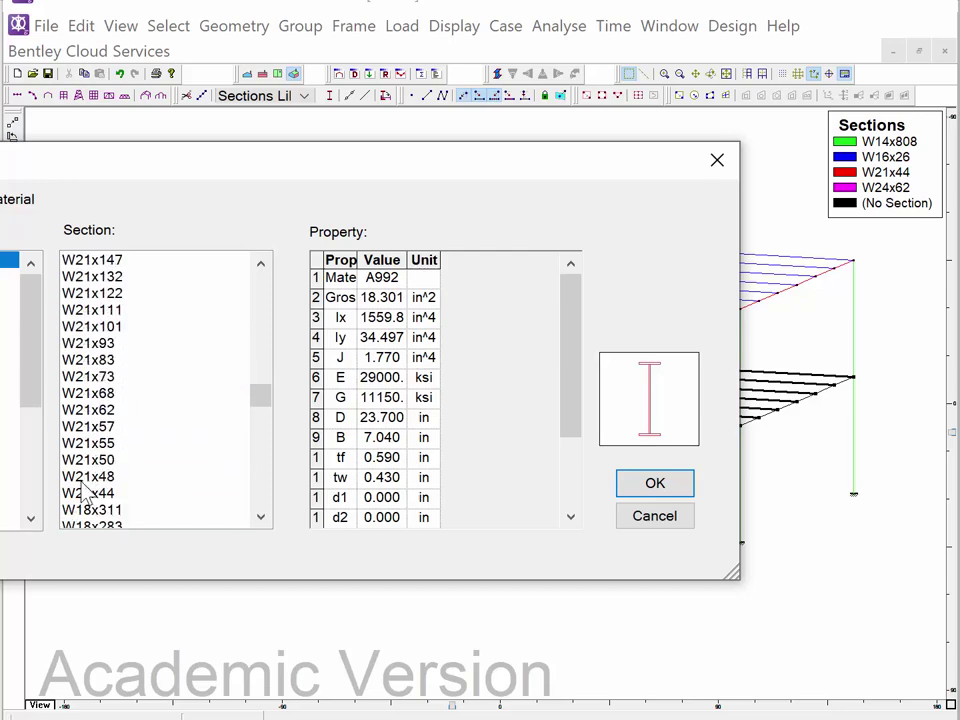
left_click(92, 460)
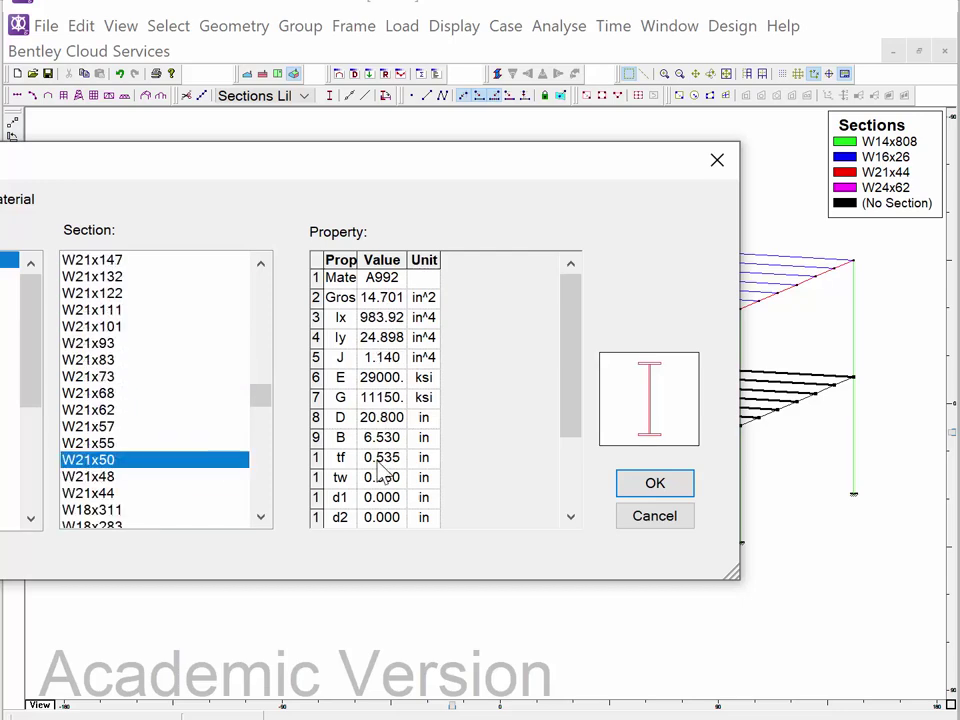
left_click(652, 486)
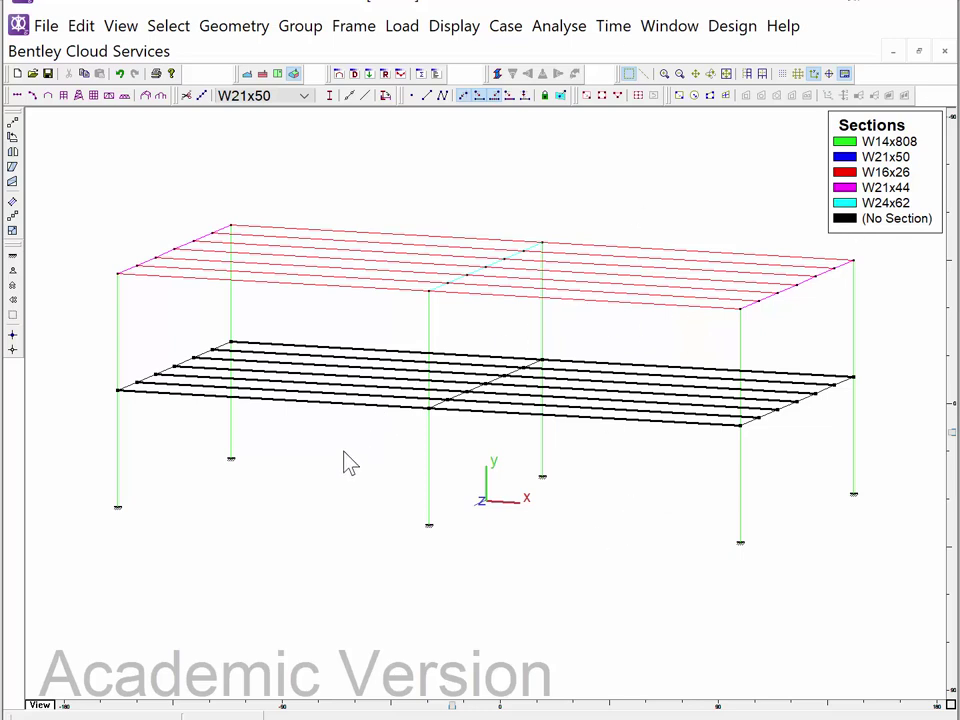
Select the two transverse end girders on the lower level and assign them the W30x90 section from the sections library
left_click_drag(80, 299, 279, 407)
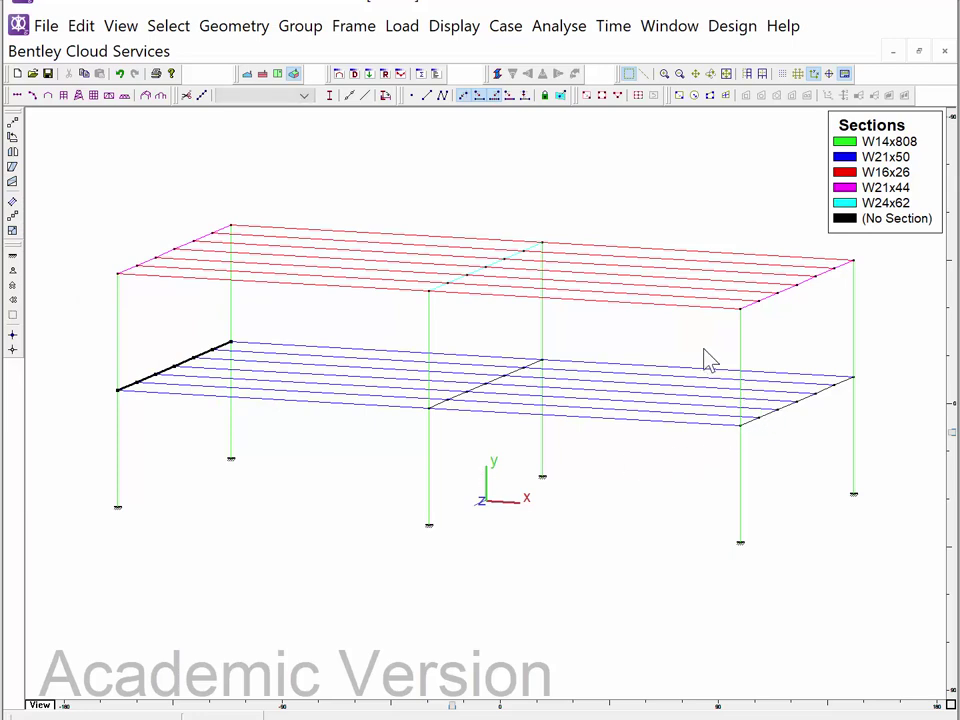
left_click_drag(703, 349, 889, 453)
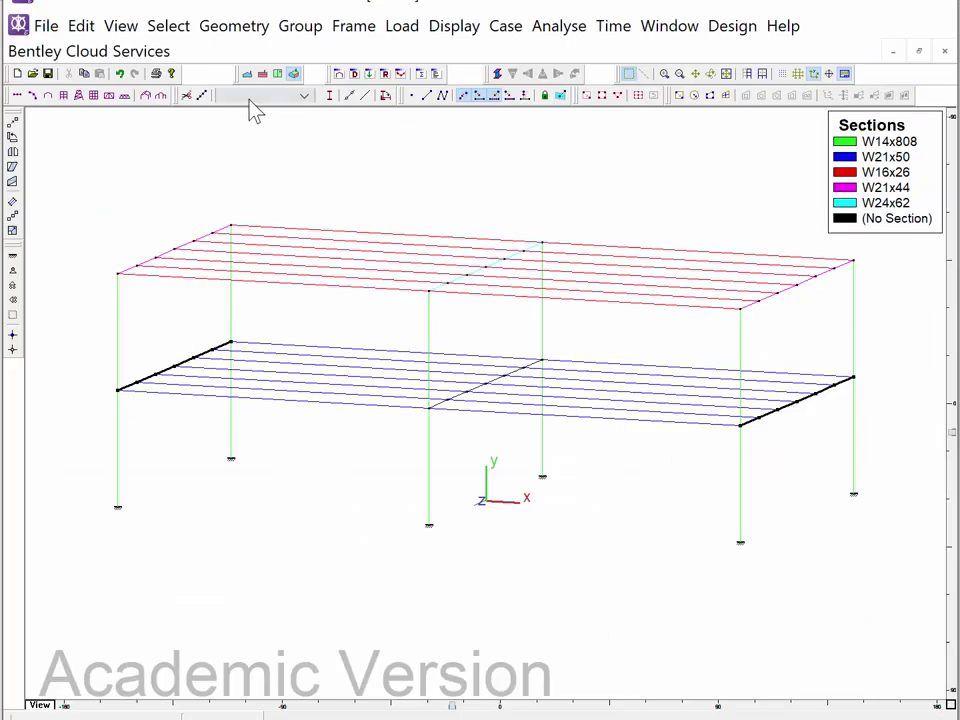
left_click(255, 96)
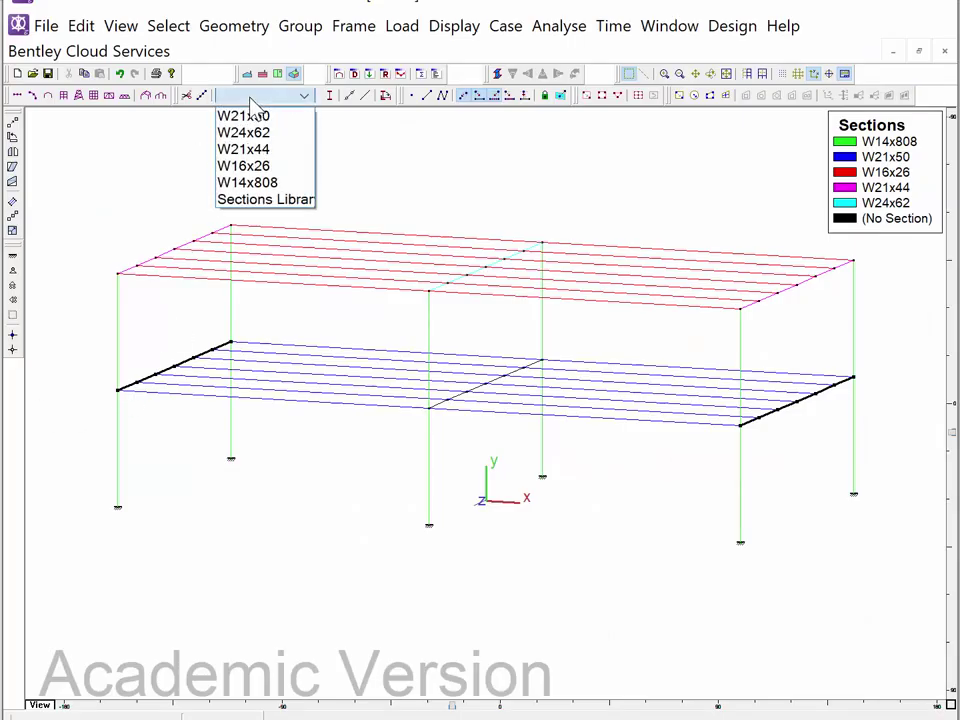
left_click(256, 204)
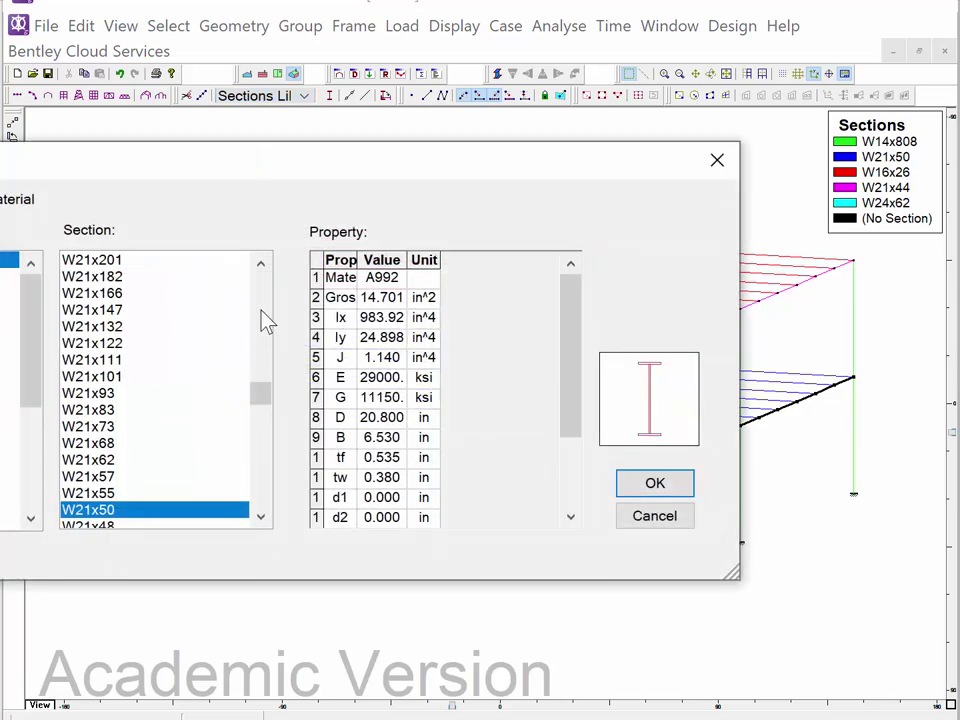
scroll(272, 309, "up", 14)
scroll(277, 310, "up", 7)
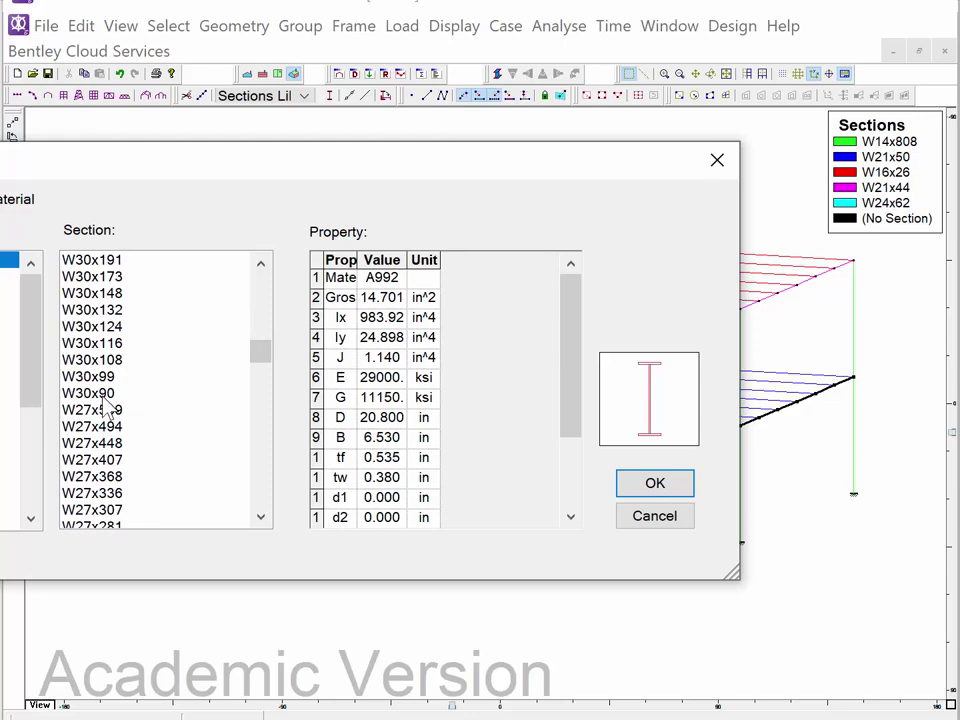
left_click(104, 395)
left_click(660, 483)
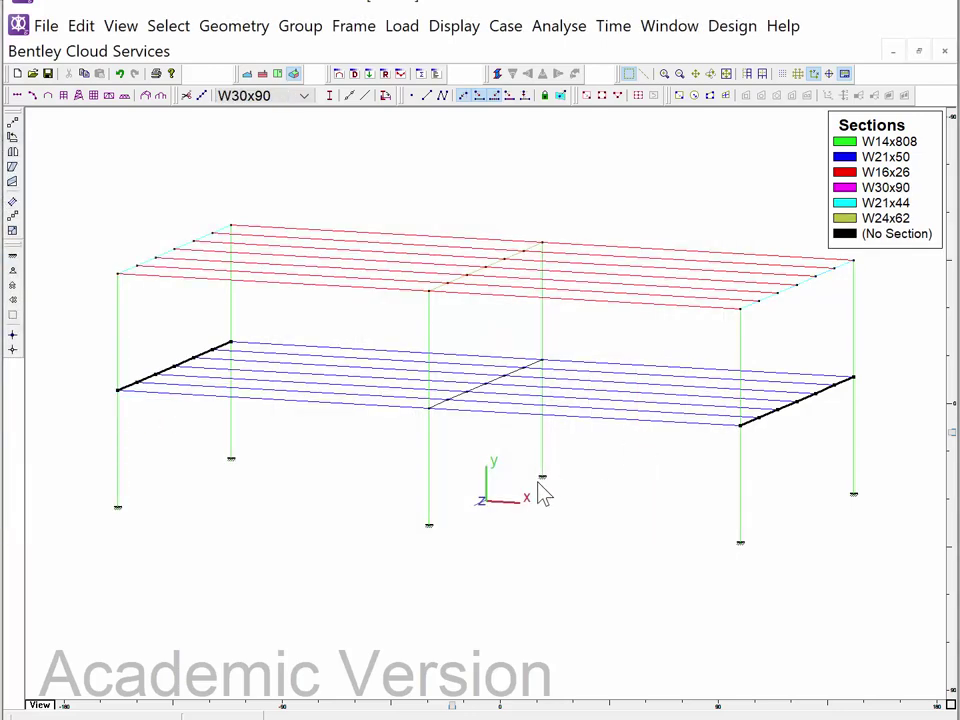
Select the middle transverse girder on the lower level and assign it the W33x118 section from the sections library
left_click_drag(390, 328, 608, 450)
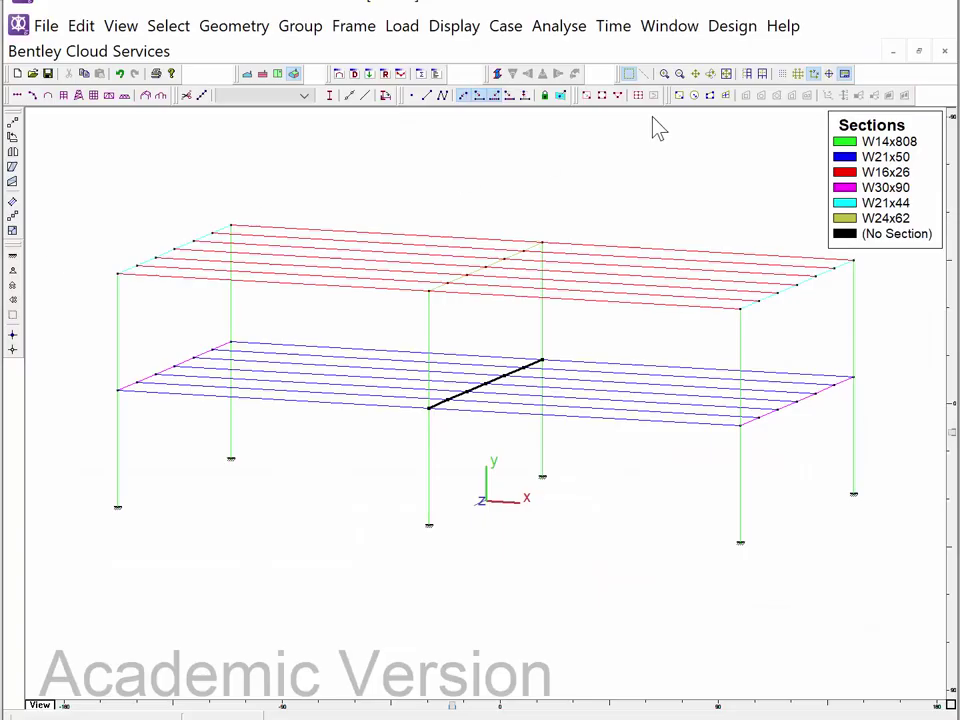
left_click(304, 95)
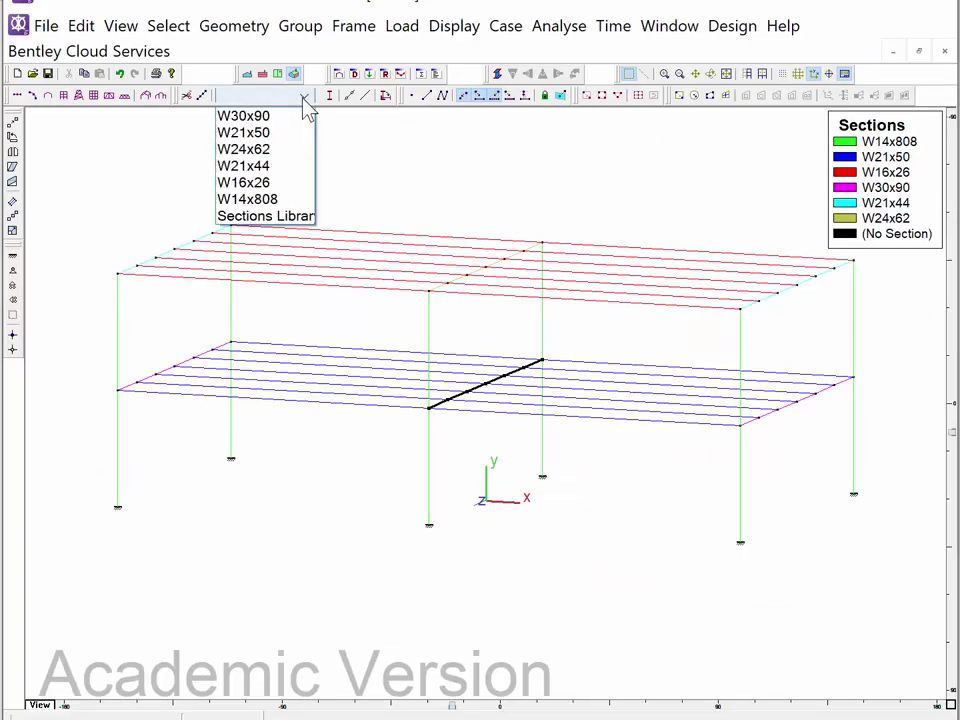
left_click(294, 216)
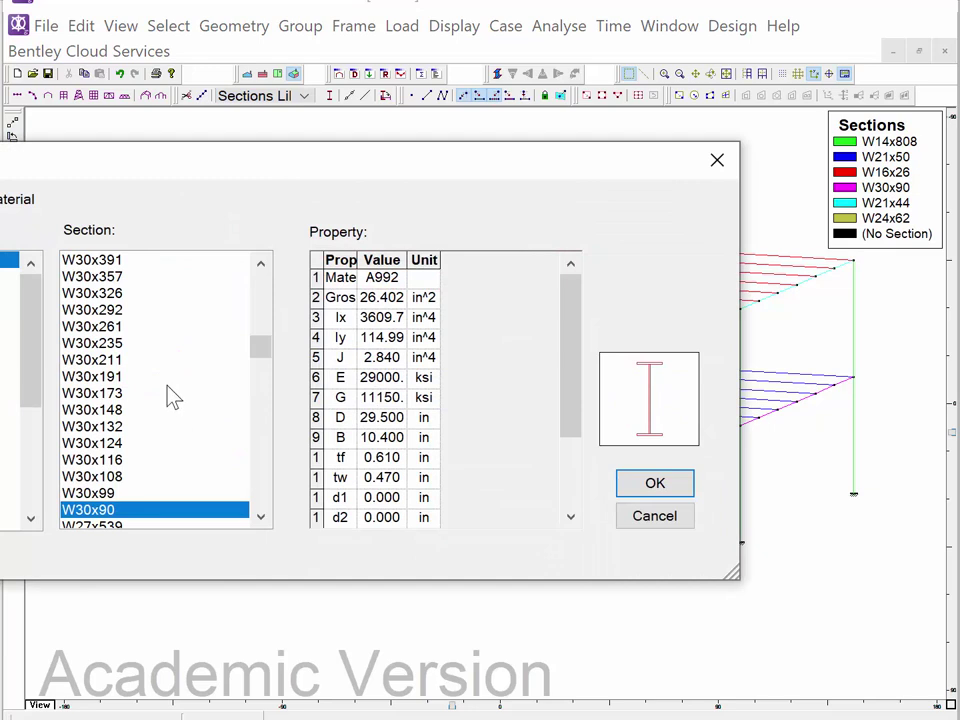
scroll(261, 323, "up", 5)
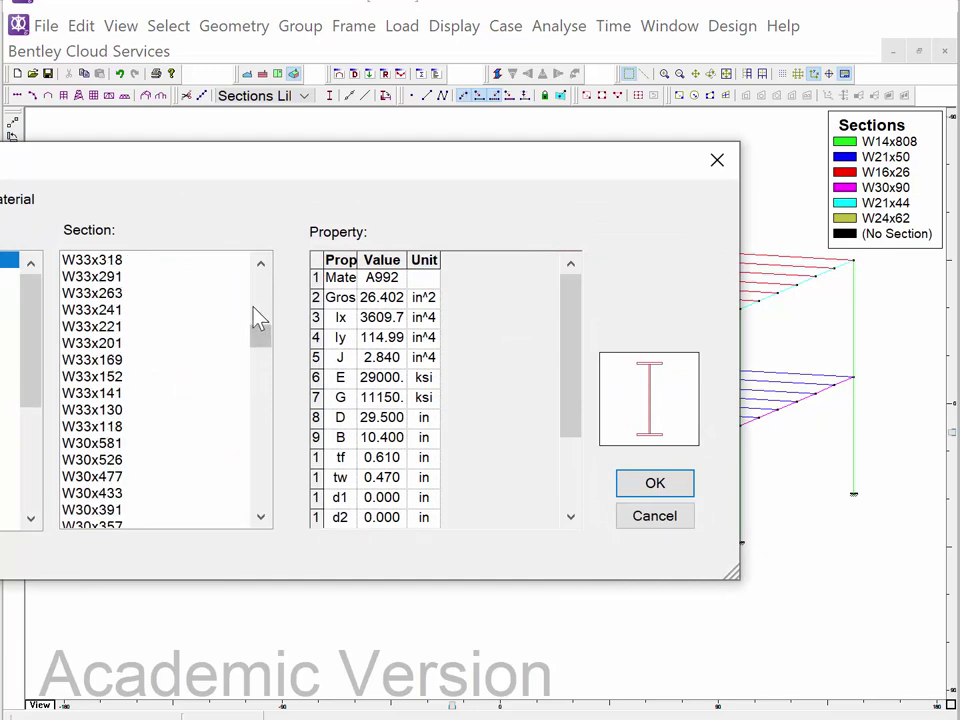
left_click(114, 426)
left_click(630, 491)
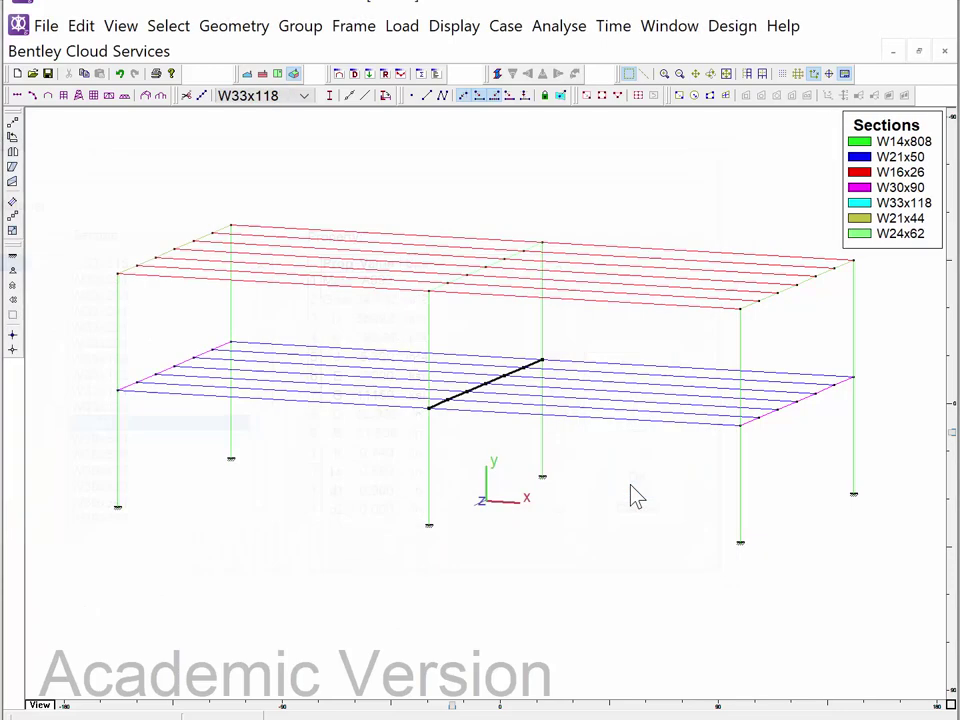
left_click(618, 537)
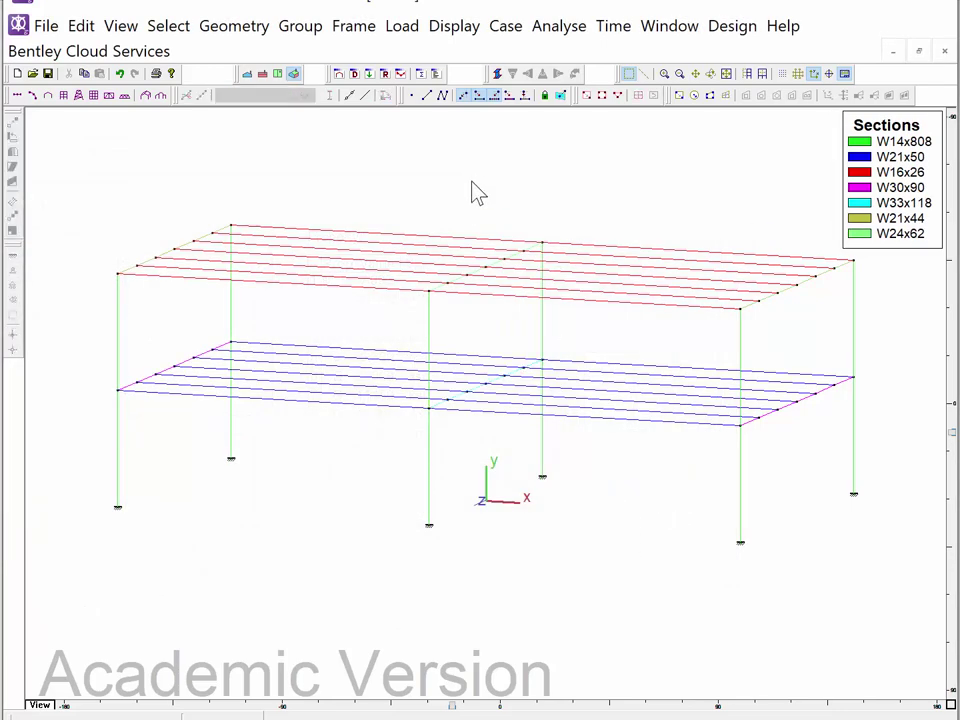
Render the frame members as solid sections to inspect the assigned shapes, and return to the line display
middle_click_drag(407, 336, 375, 365)
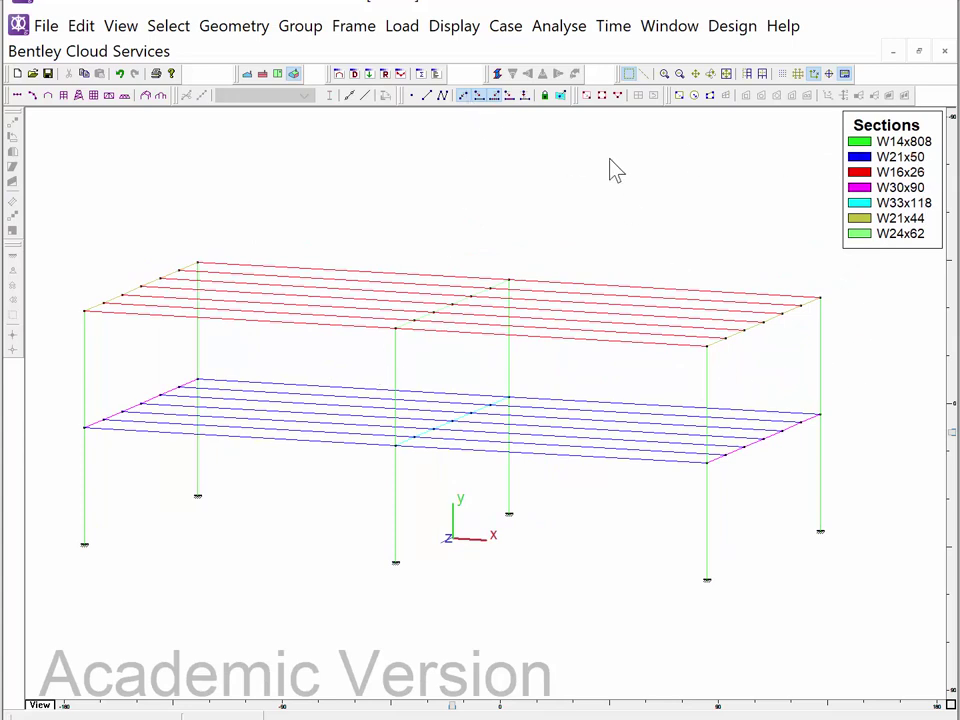
left_click(497, 74)
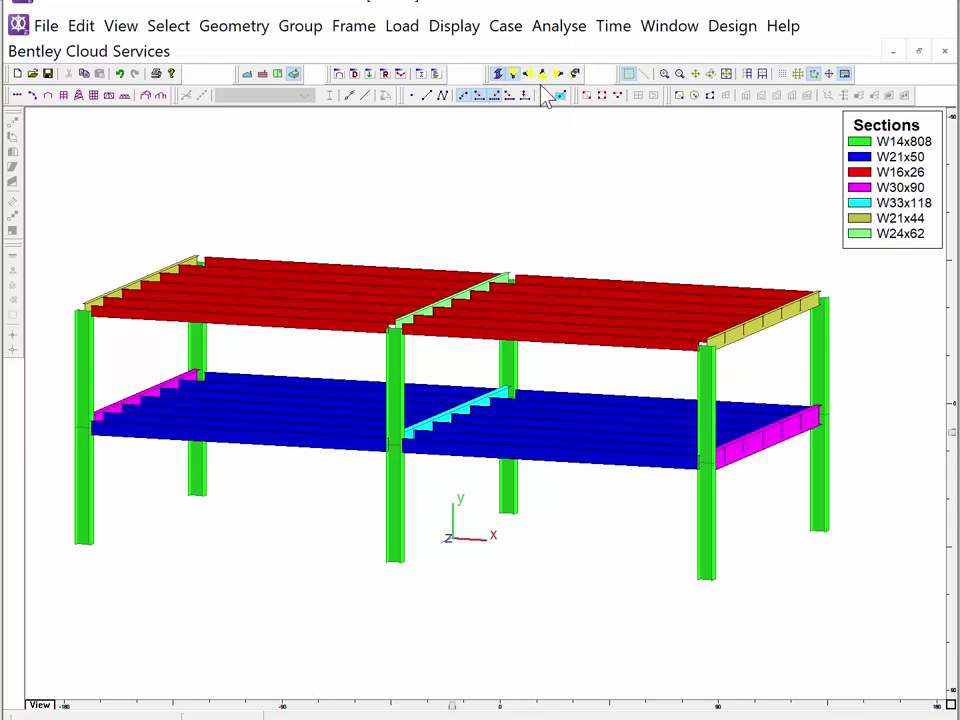
left_click(497, 74)
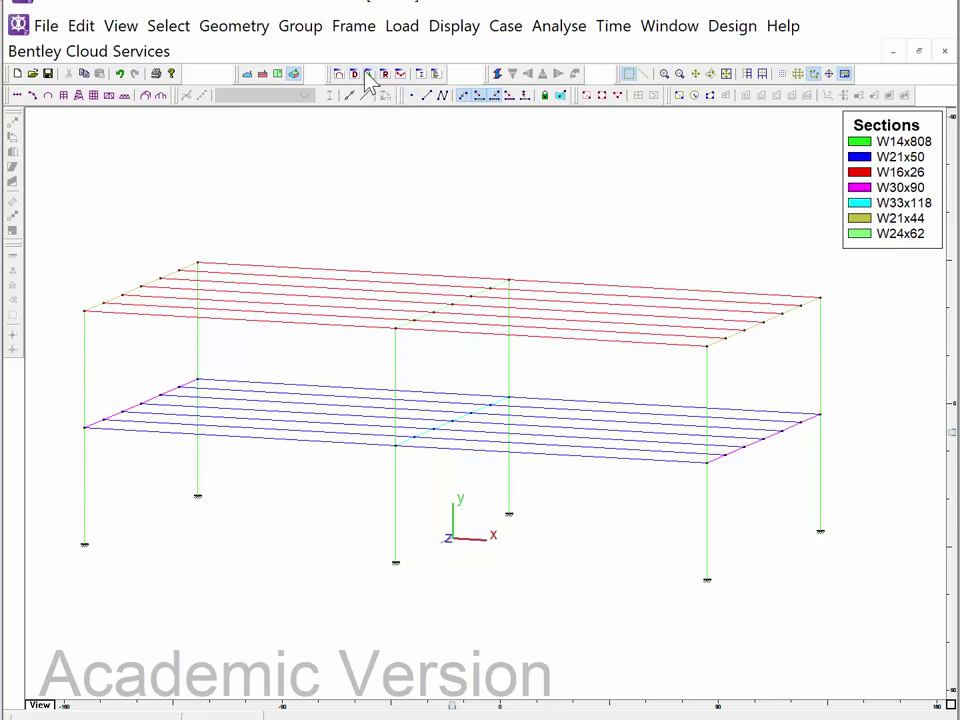
Switch to the Load window and orient the frame in a low, nearly frontal perspective with both levels clearly separated
left_click(659, 30)
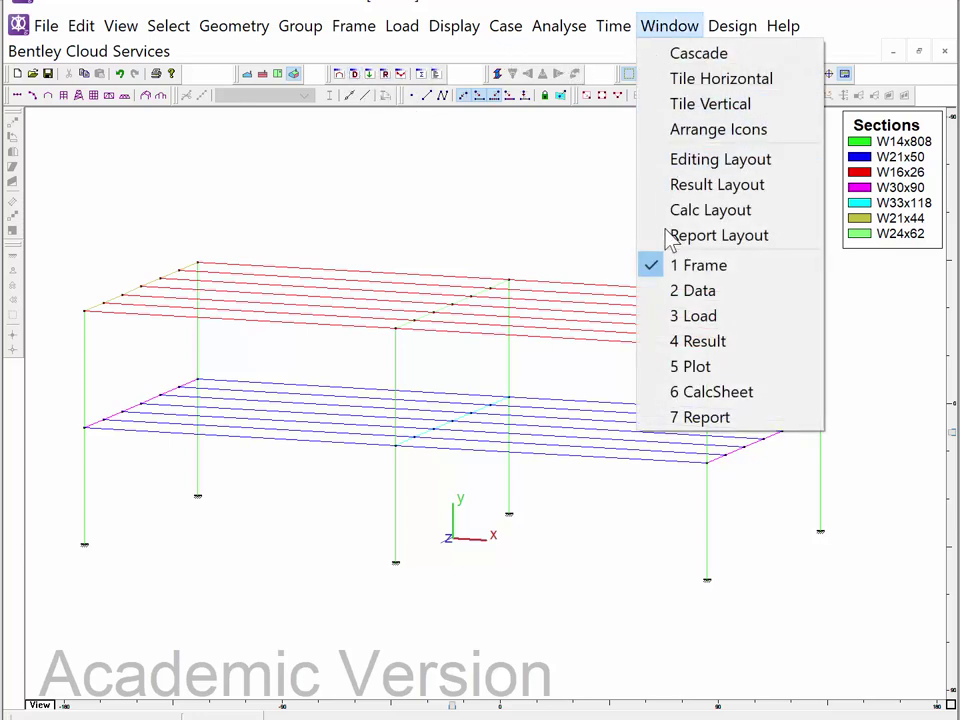
left_click(697, 320)
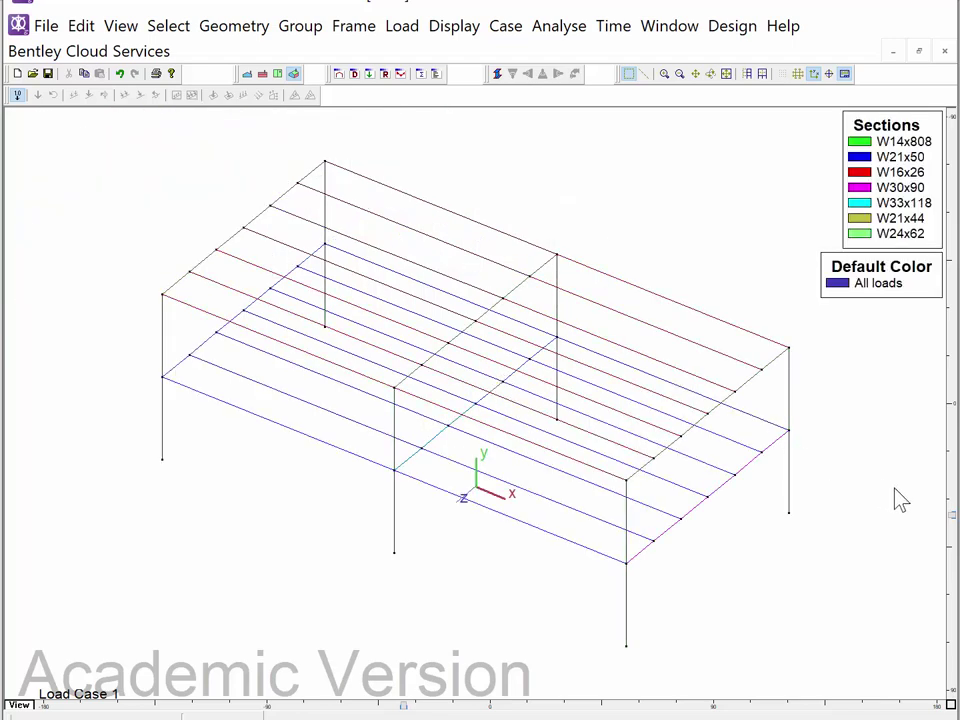
left_click(949, 497)
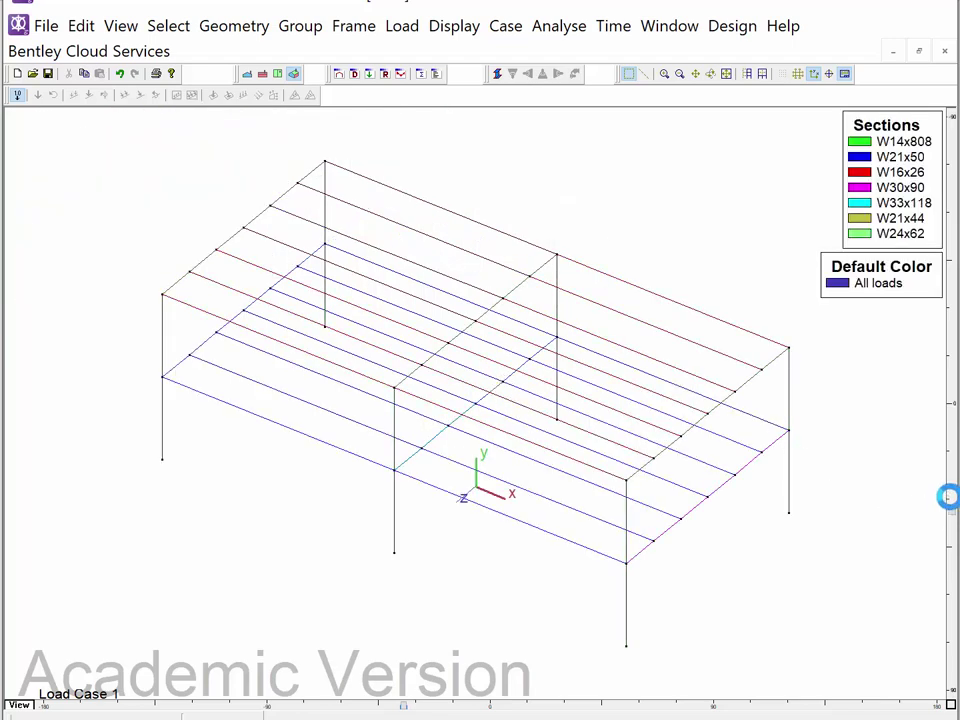
left_click(953, 457)
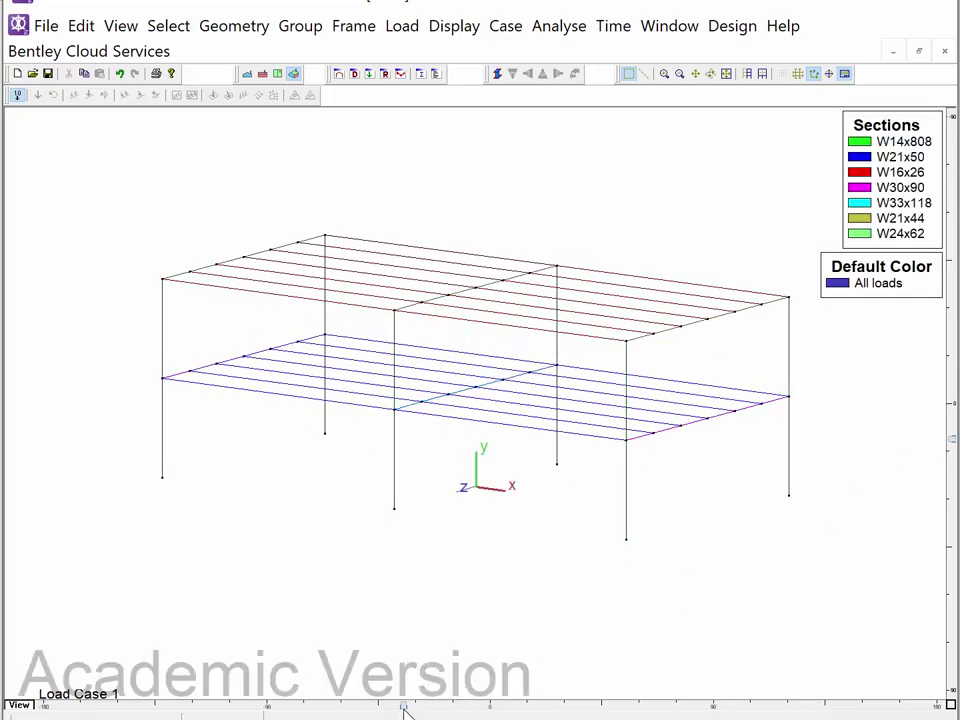
left_click_drag(403, 707, 531, 707)
key("Left")
key("Left")
key("Left")
key("Left")
key("Left")
key("Left")
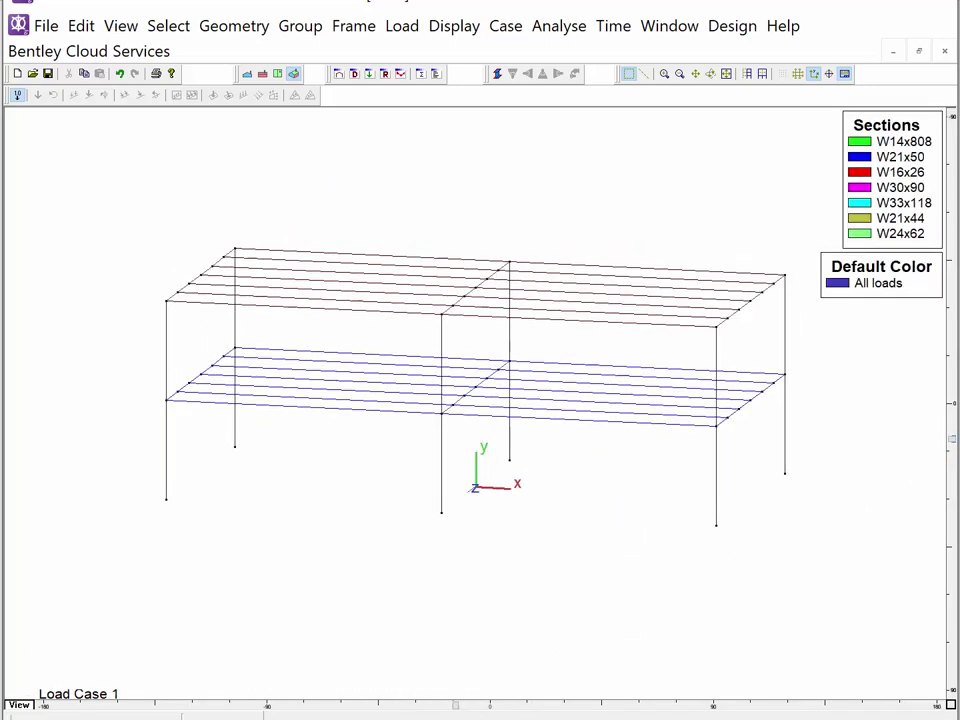
middle_click_drag(490, 503, 448, 548)
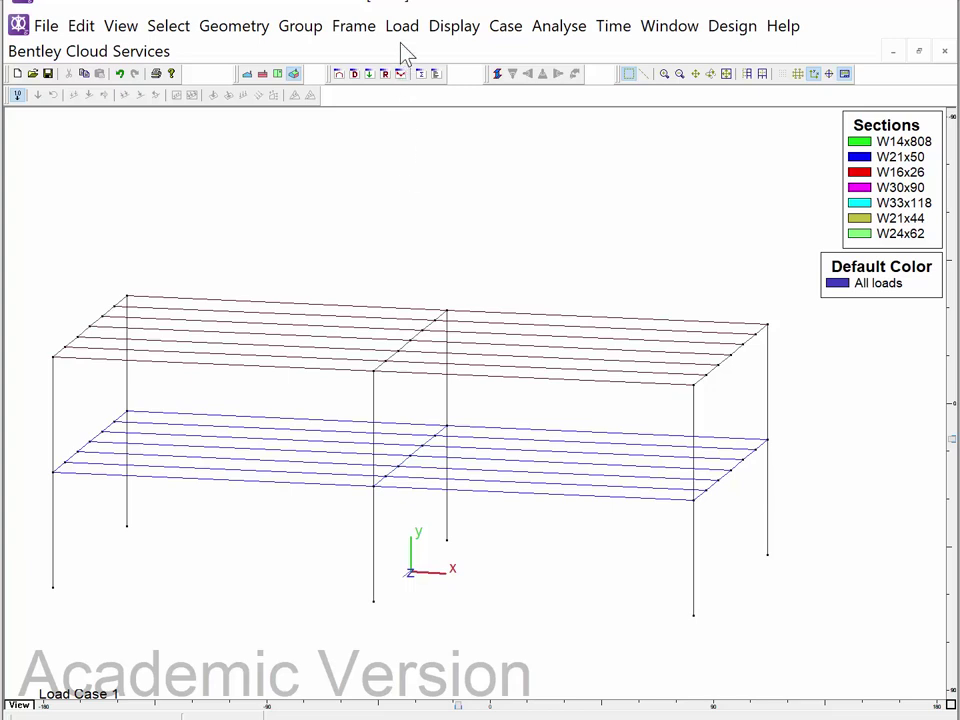
Add a Self Weight load case with a y acceleration of -32.174 ft/s^2 that includes members and plates
left_click(512, 36)
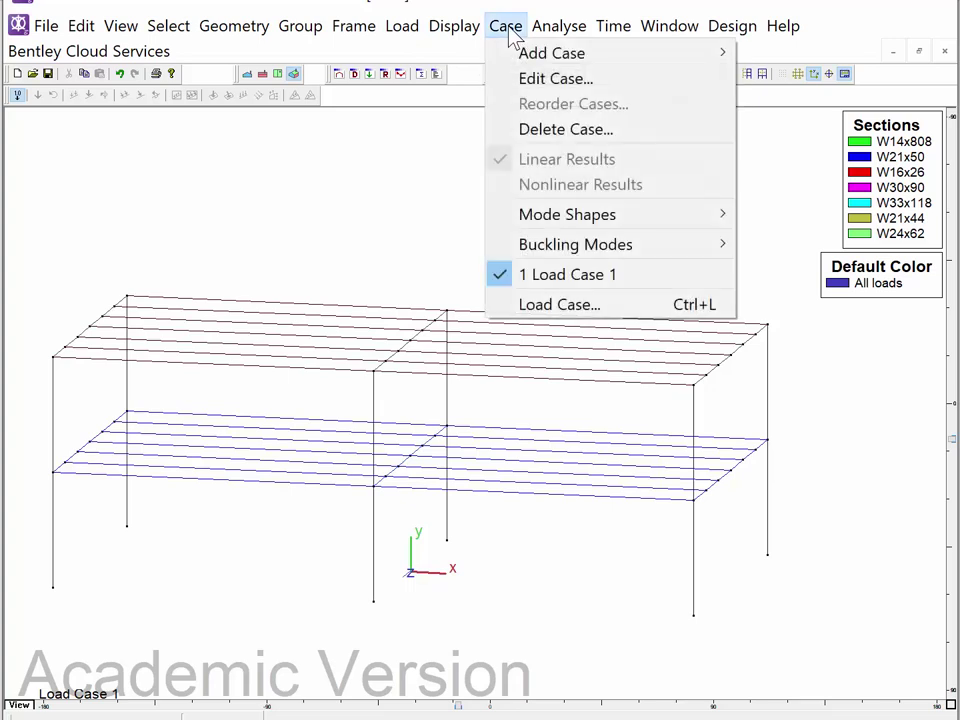
mouse_move(518, 56)
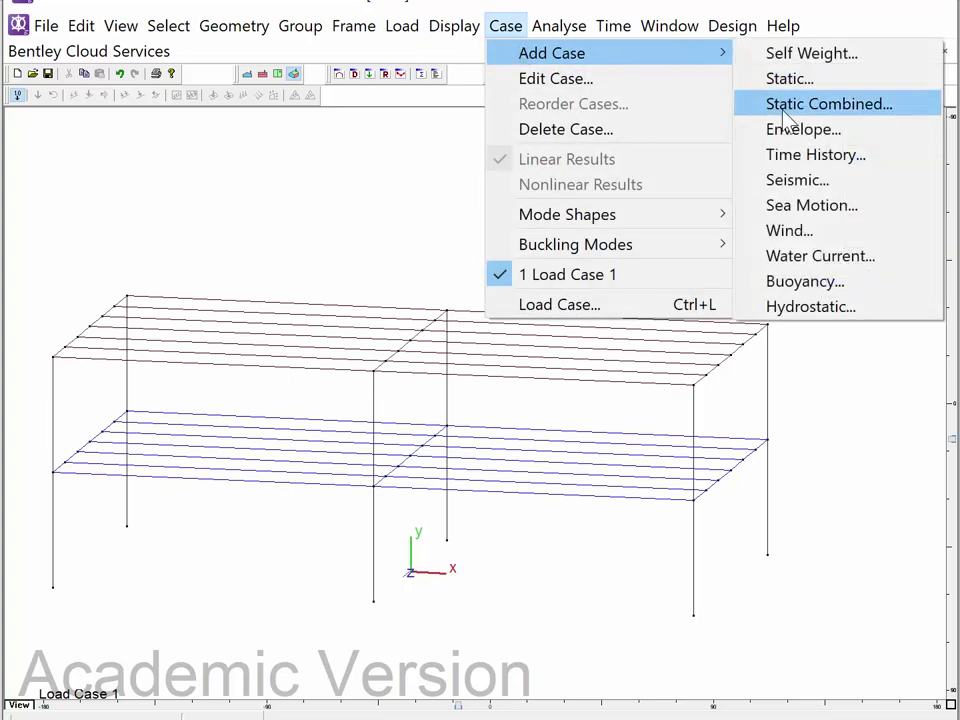
left_click(778, 53)
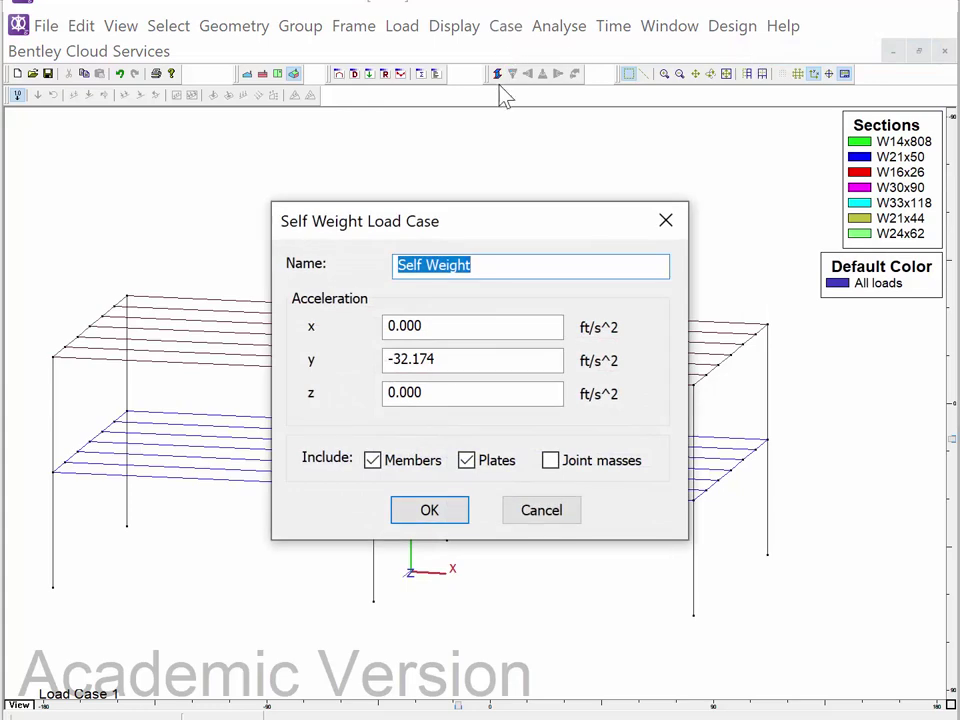
left_click(429, 510)
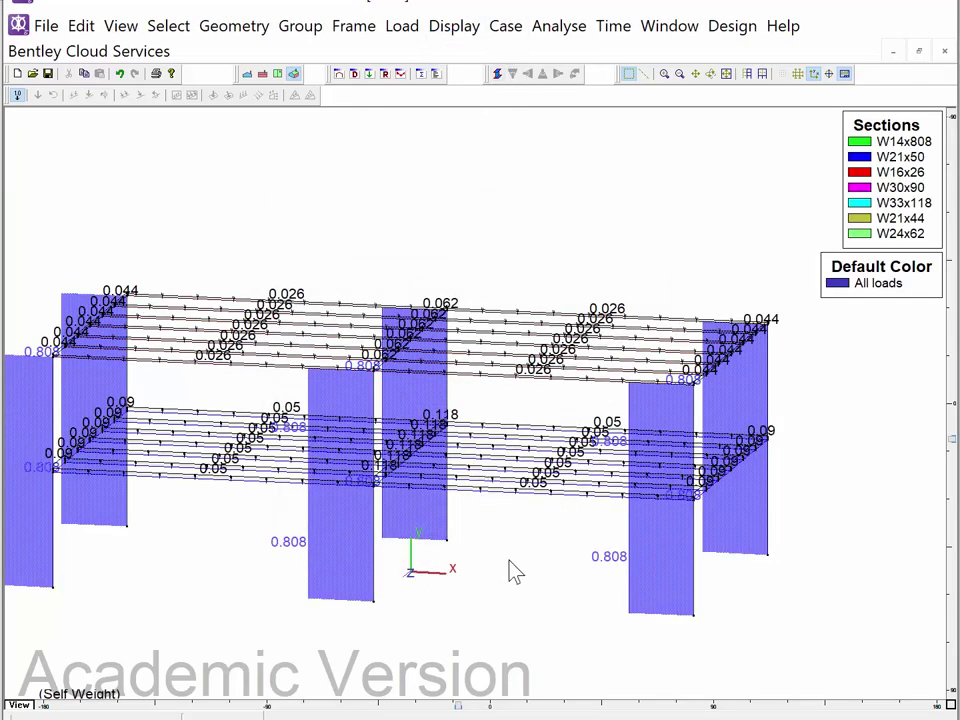
middle_click_drag(518, 567, 552, 567)
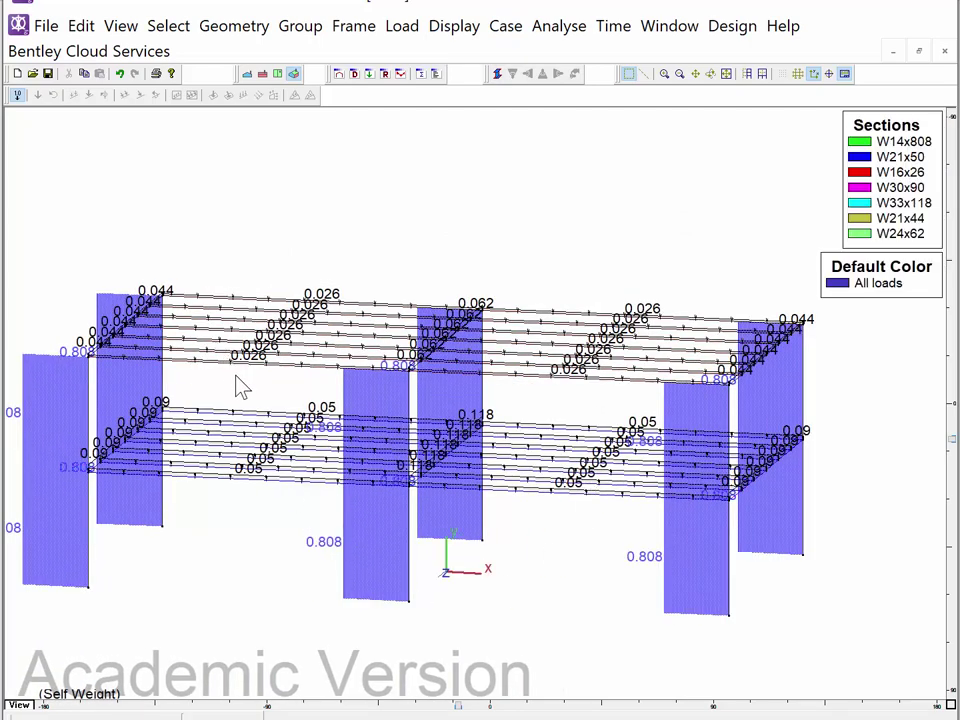
left_click(262, 330)
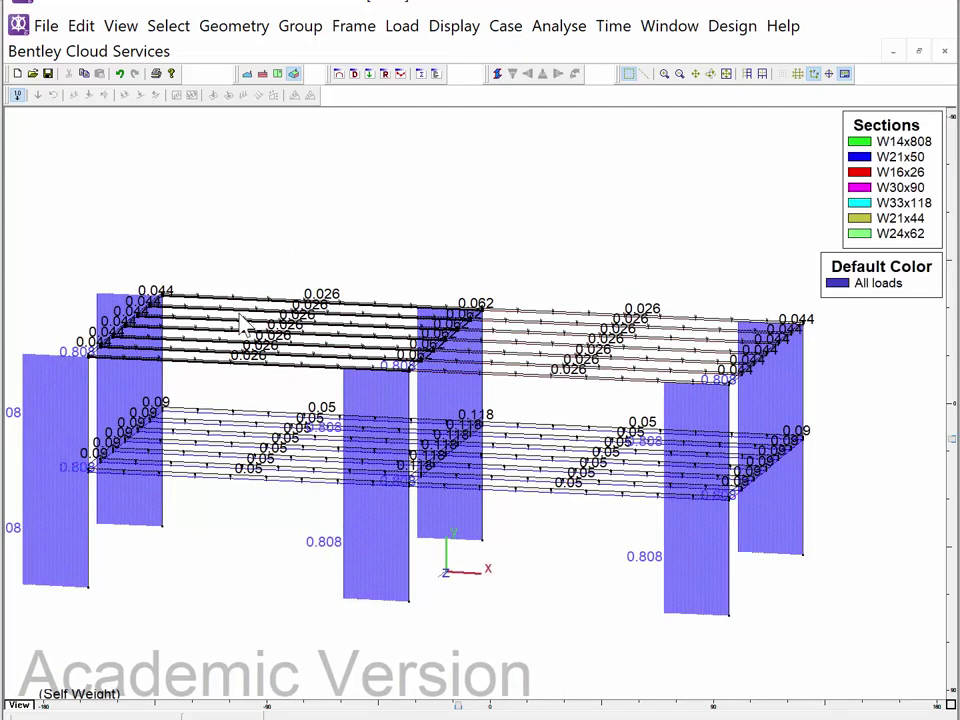
left_click(241, 230)
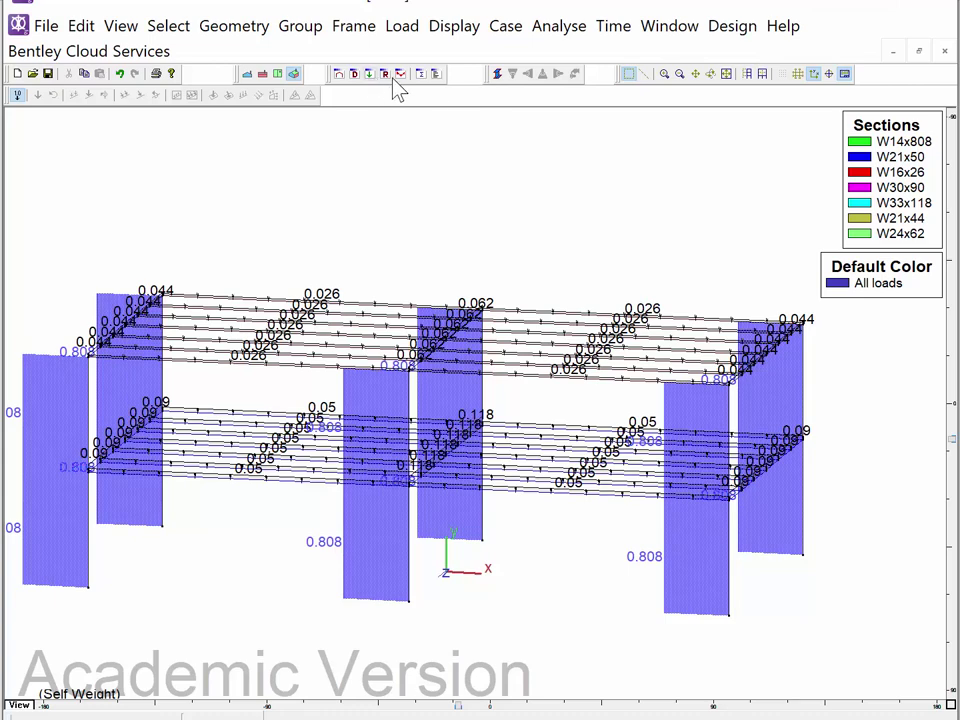
left_click(402, 28)
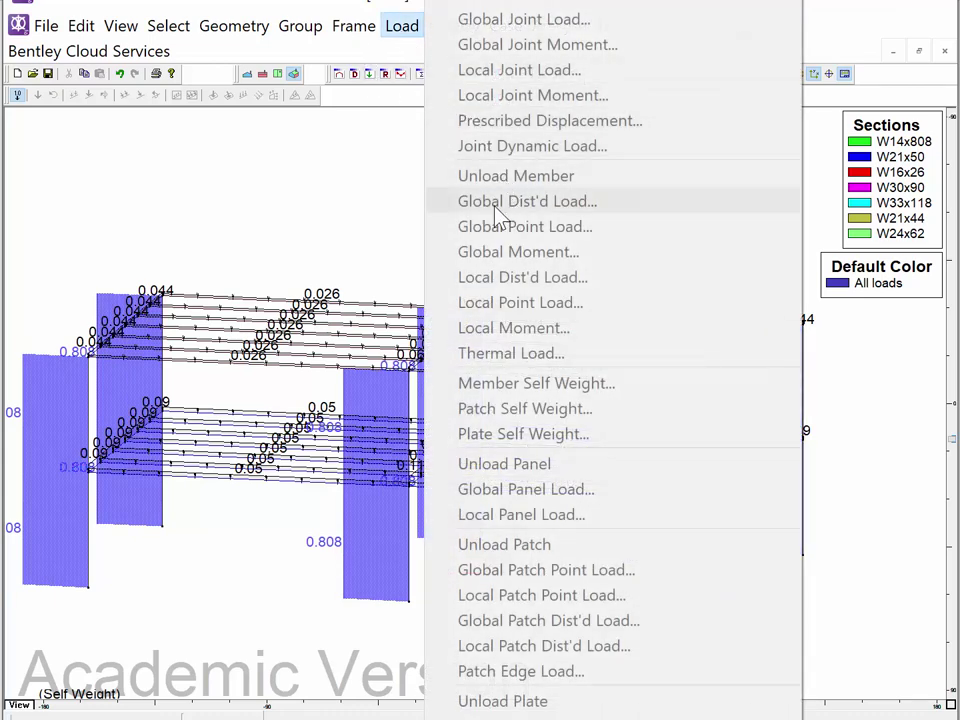
left_click(347, 208)
Add a static load case named Dead with the Strength+Serv. design classification
left_click(505, 28)
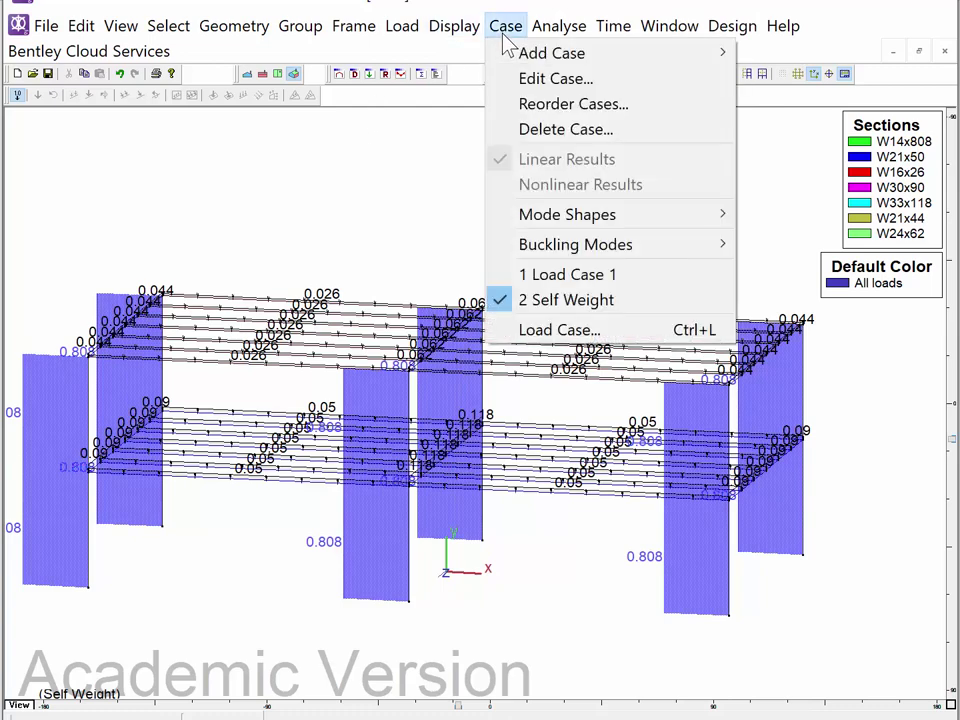
mouse_move(519, 58)
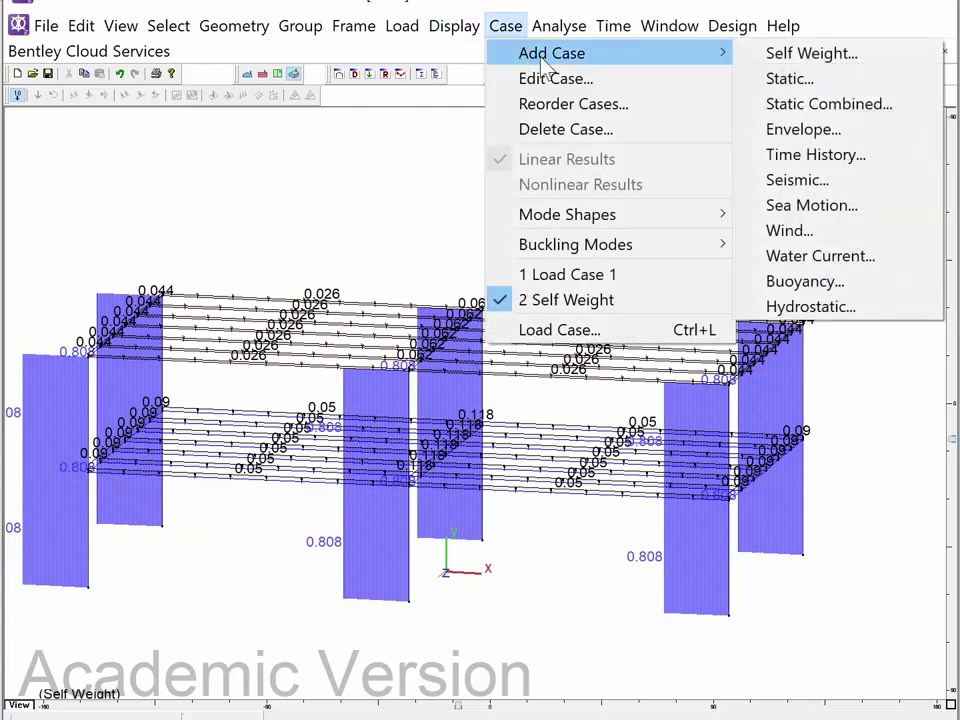
left_click(768, 79)
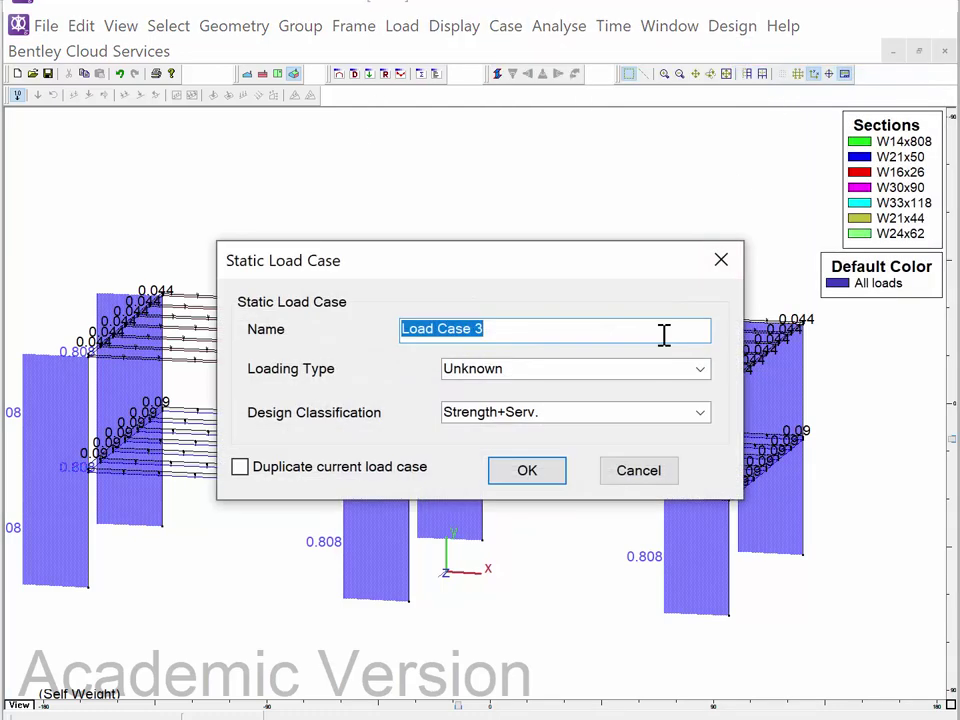
type("Dead")
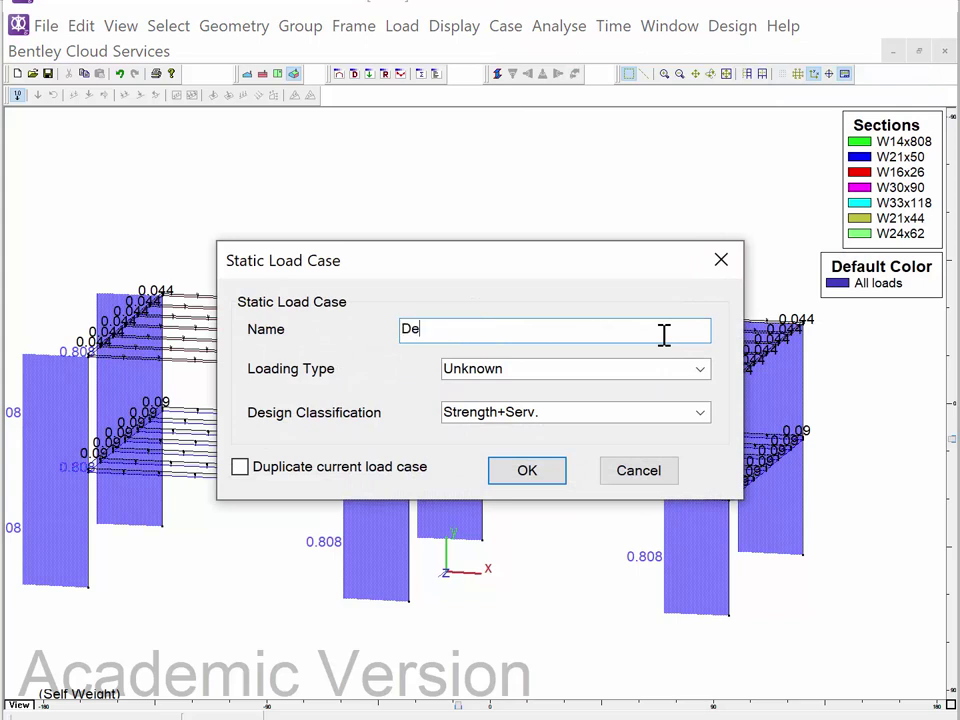
left_click(560, 476)
Add a static load case named Live with the Strength+Serv. design classification
left_click(505, 26)
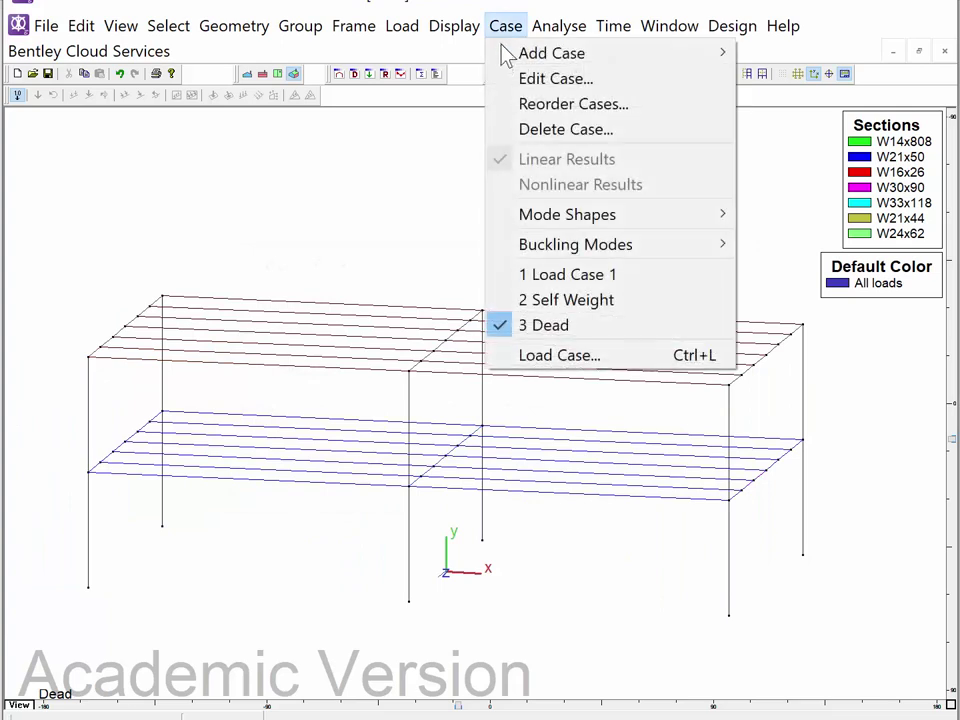
mouse_move(560, 55)
left_click(788, 80)
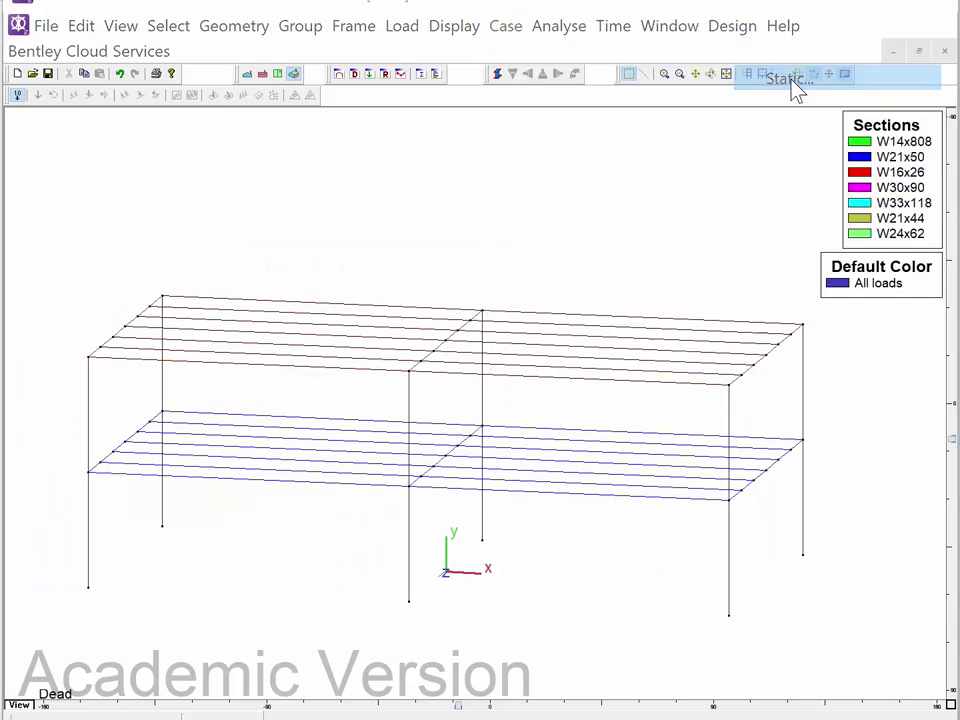
type("Live")
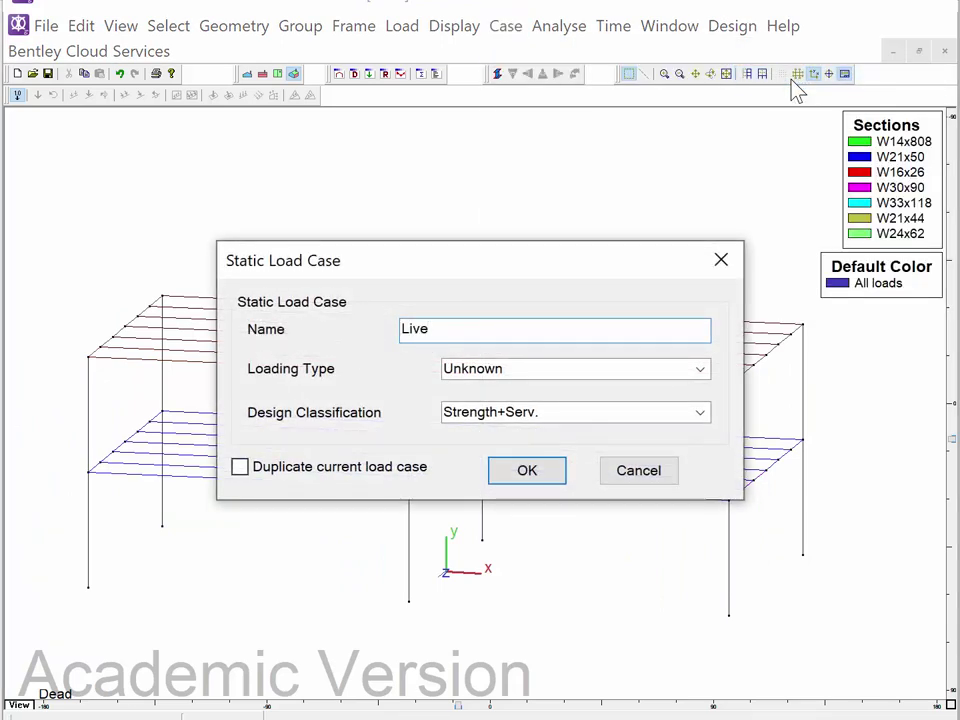
left_click(553, 478)
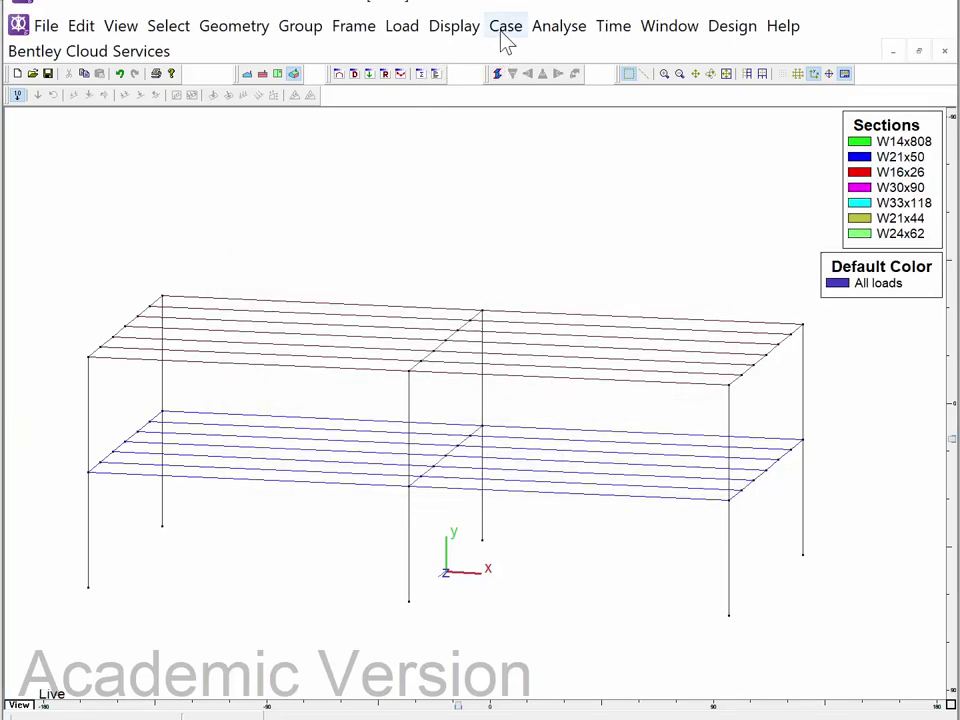
Start a static combined load case with factors of 1.2 for Self Weight, 1.2 for Dead and 1.6 for Live
left_click(506, 30)
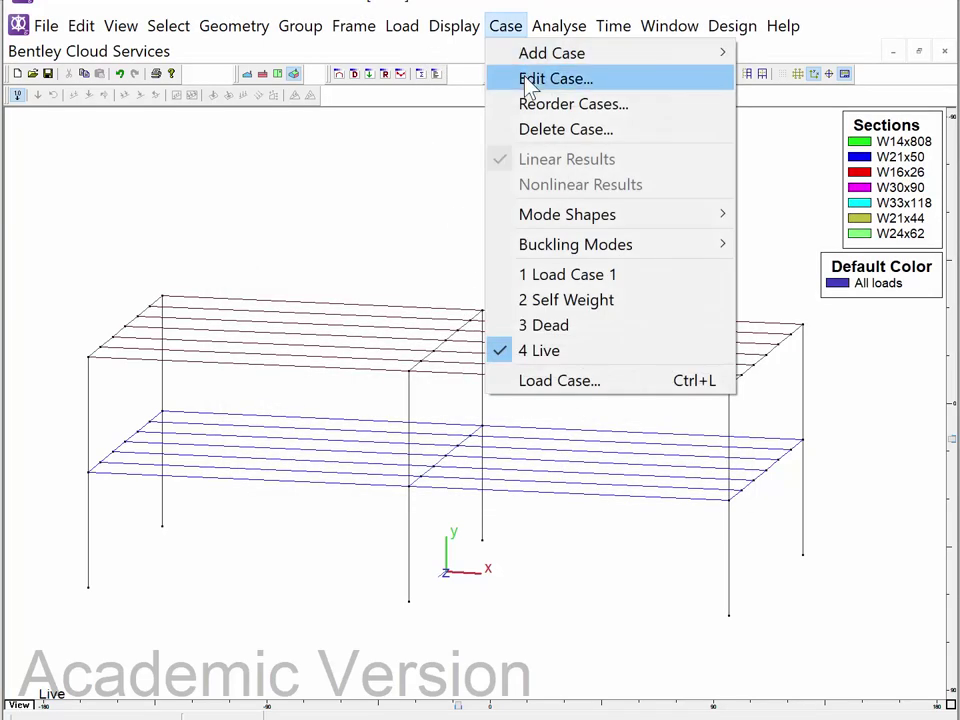
mouse_move(697, 55)
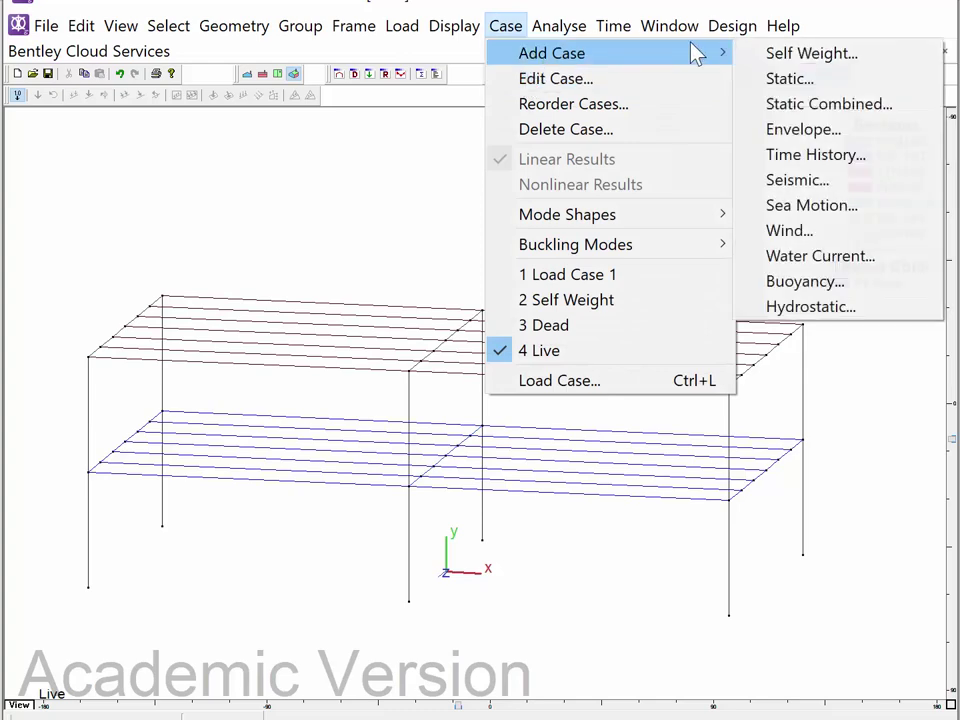
left_click(800, 104)
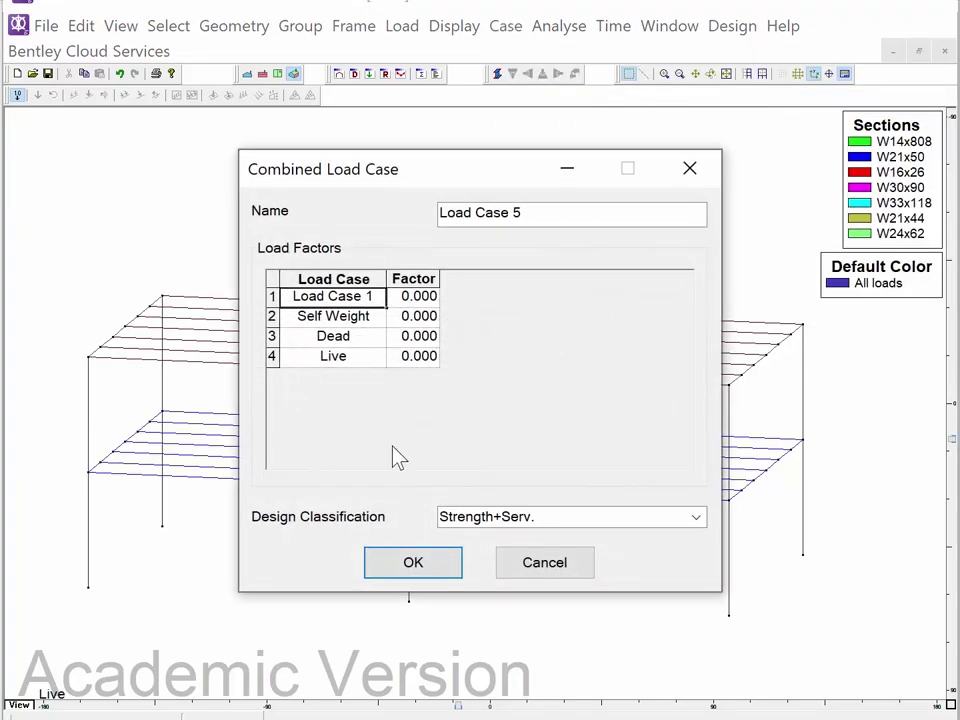
left_click(408, 320)
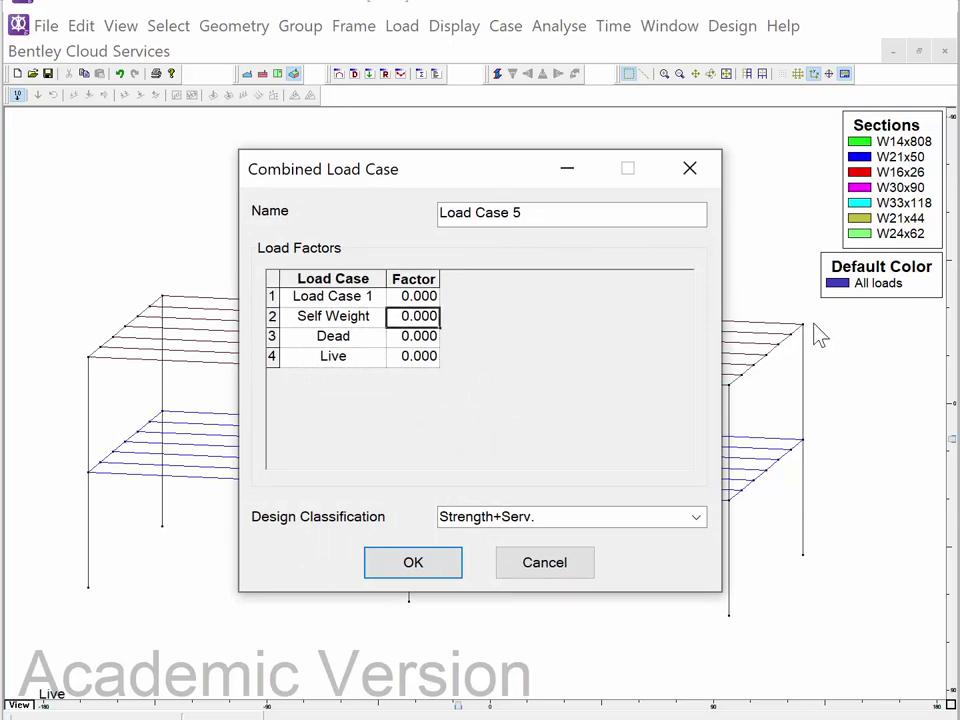
type("1.2")
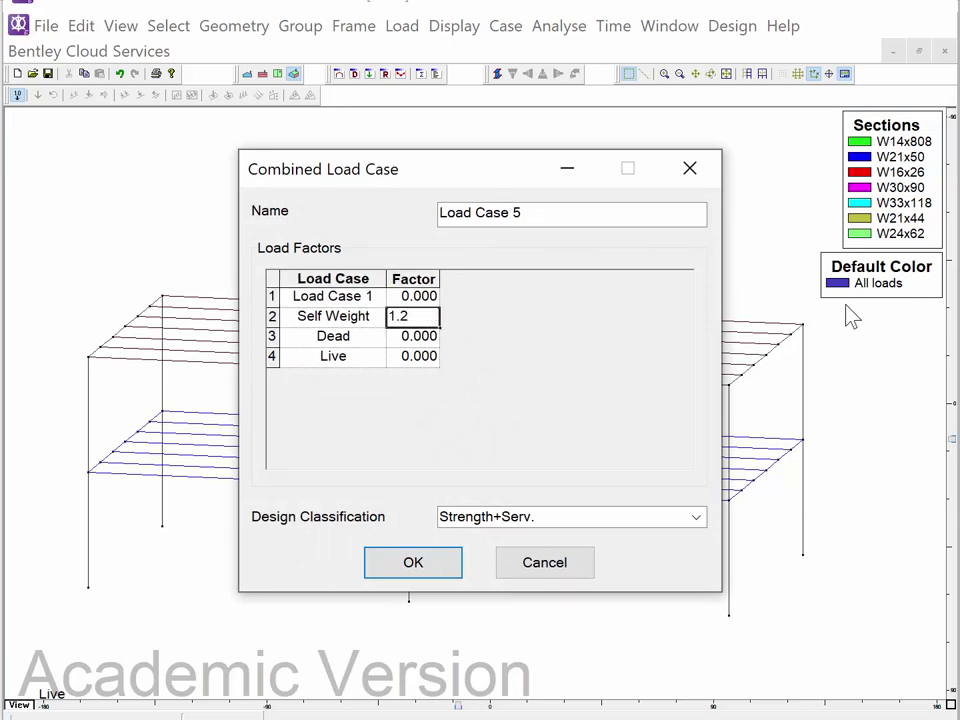
left_click(428, 340)
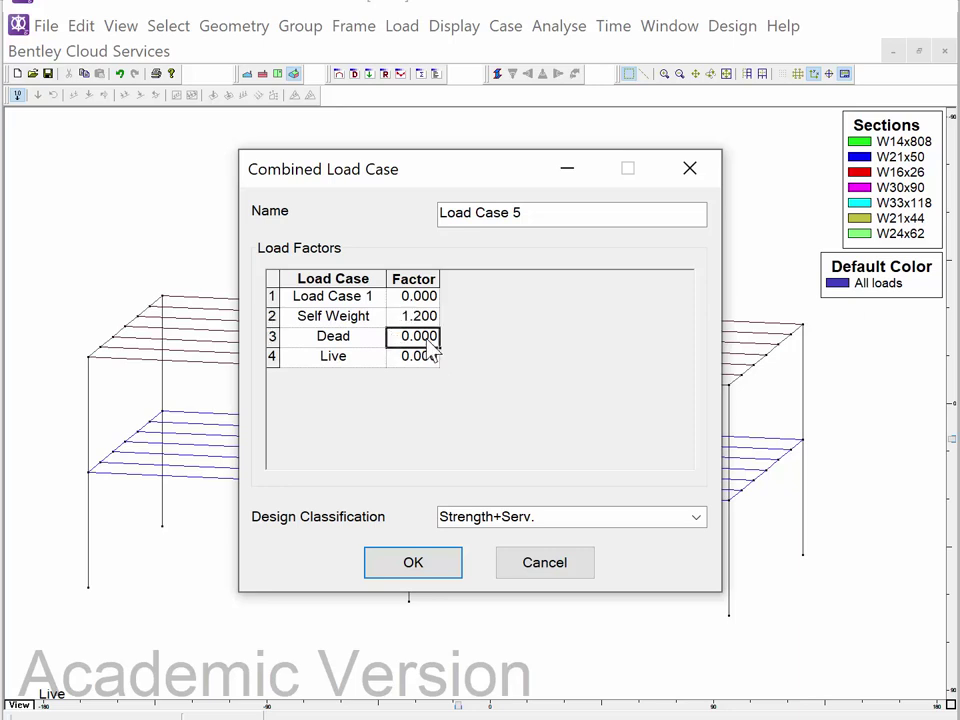
type("1.2")
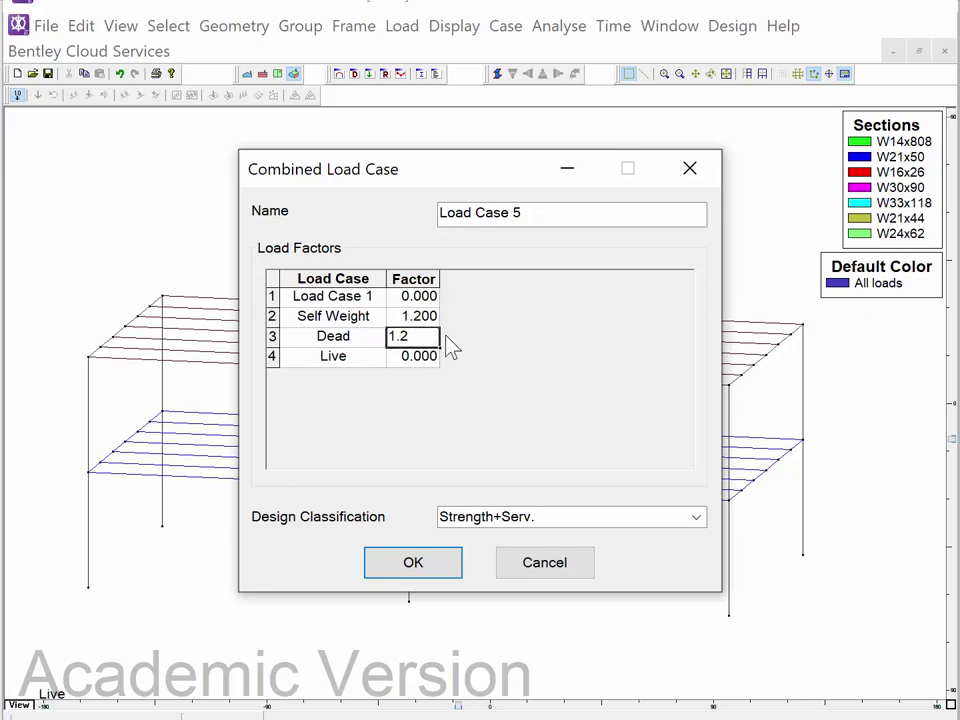
left_click(421, 358)
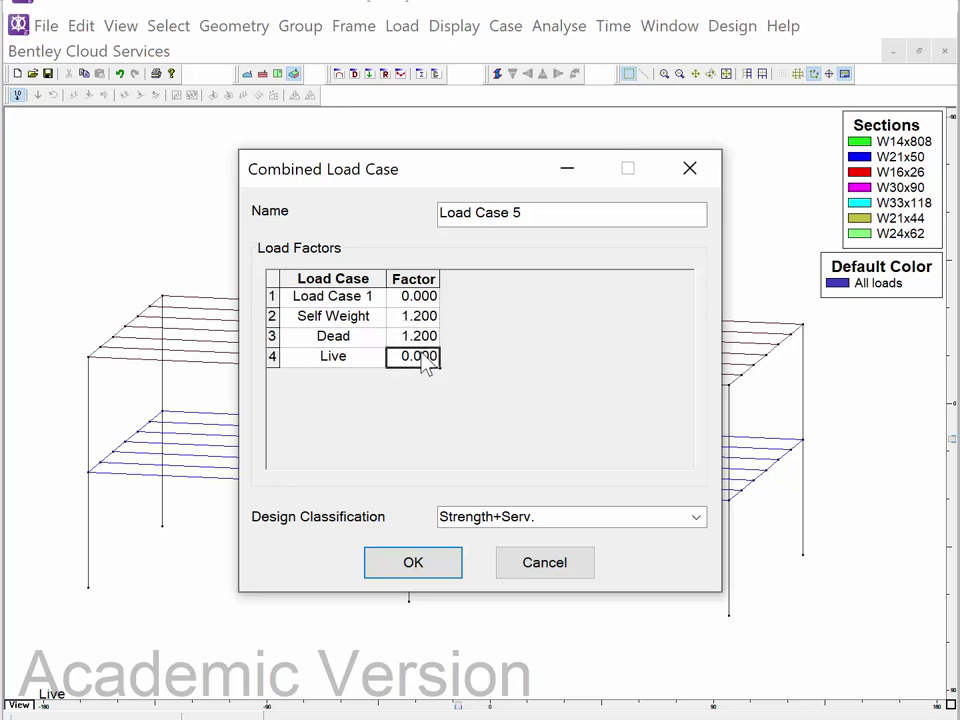
type("1.6")
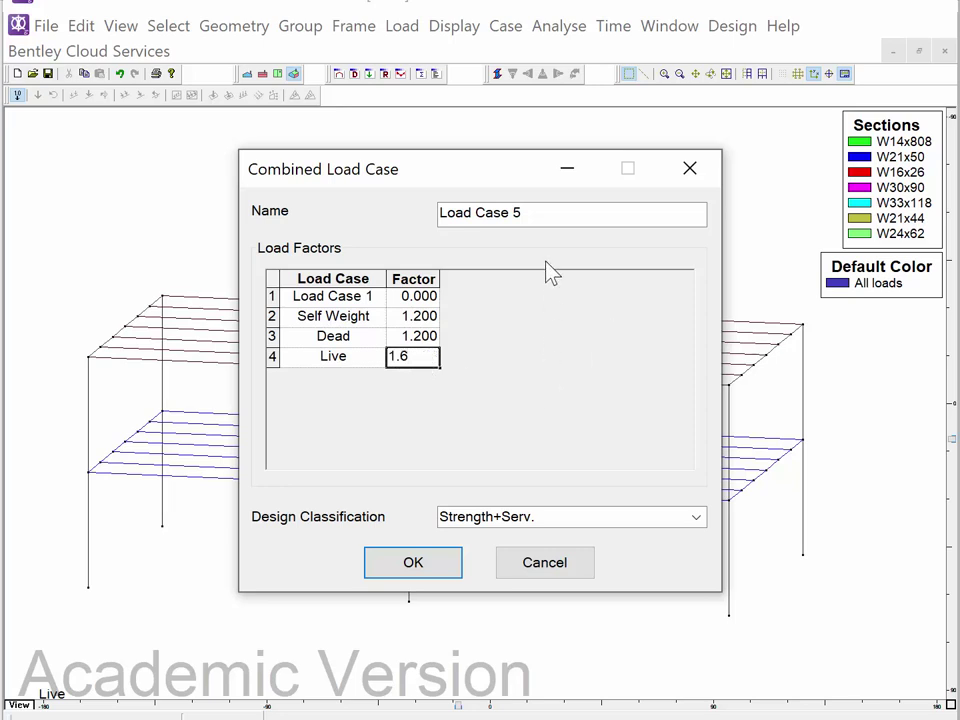
Name the combined load case 1.2Se+1.2D+1.6L and create it
left_click(540, 221)
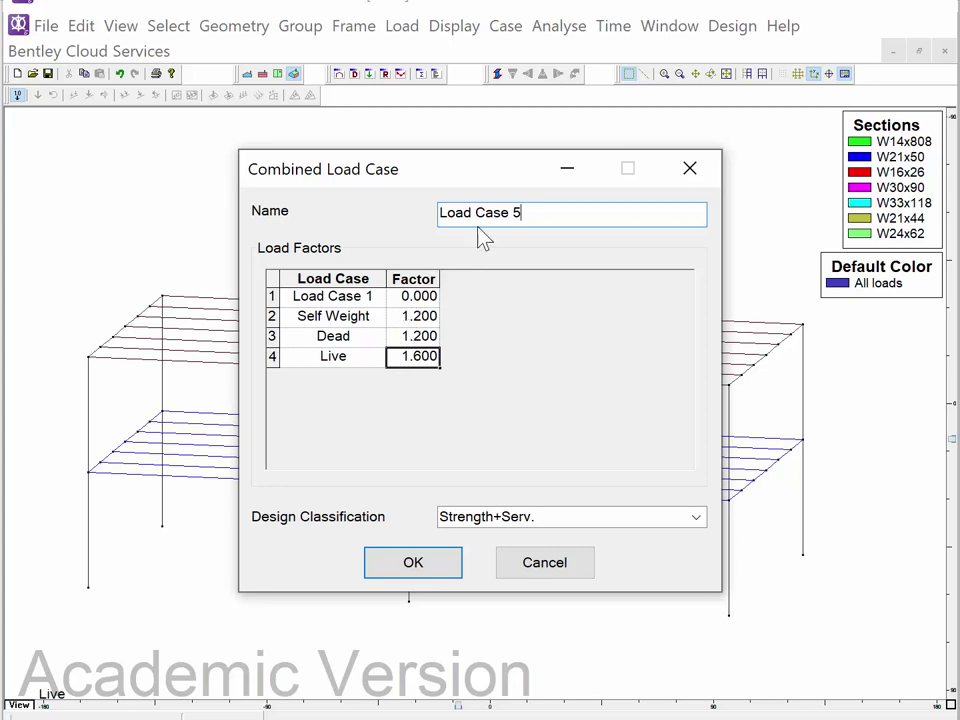
left_click_drag(530, 210, 396, 199)
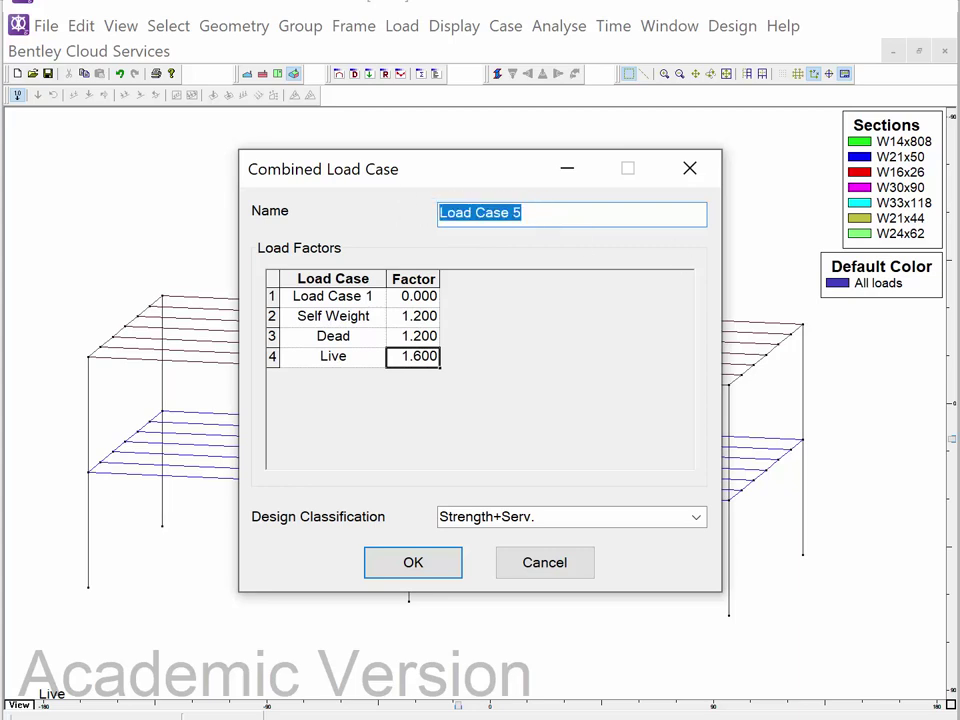
type("1.2Se+1.2")
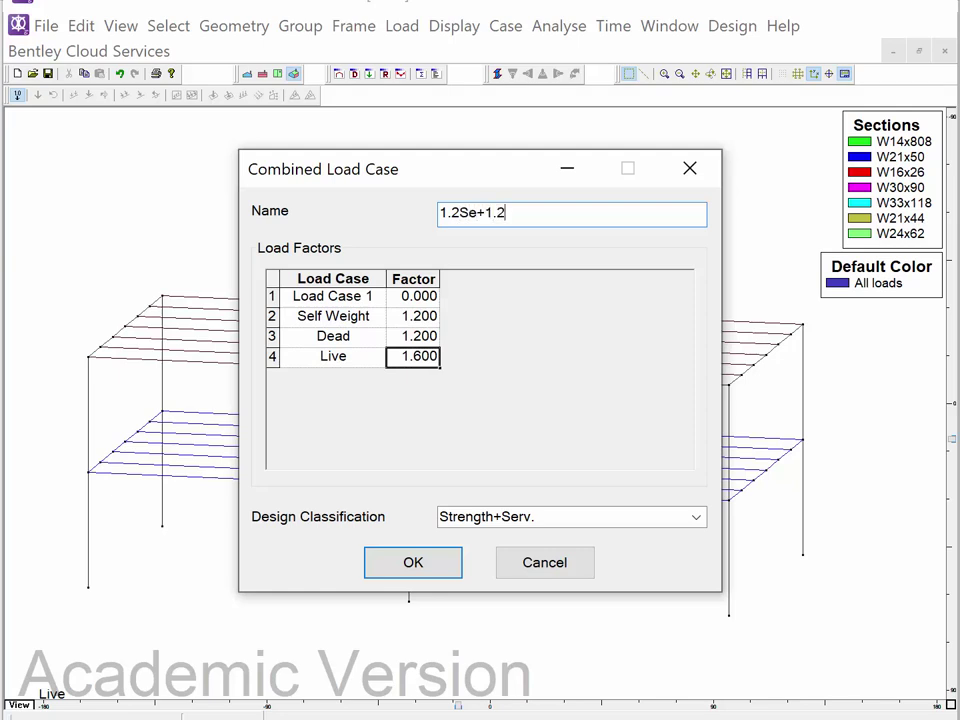
type("D+1.6L")
left_click_drag(572, 216, 418, 223)
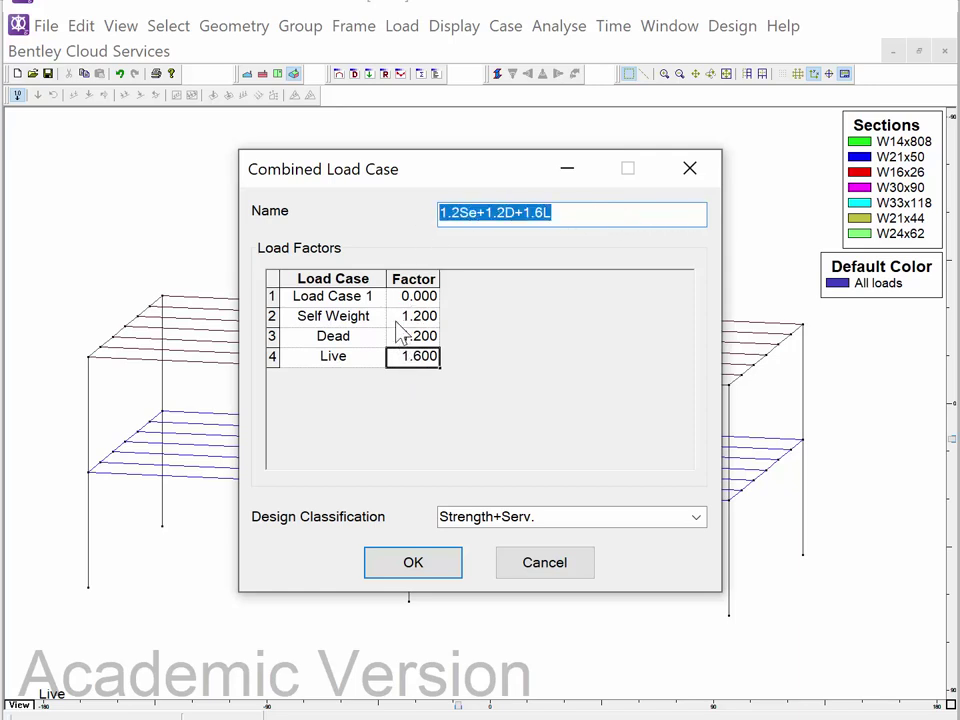
left_click(428, 563)
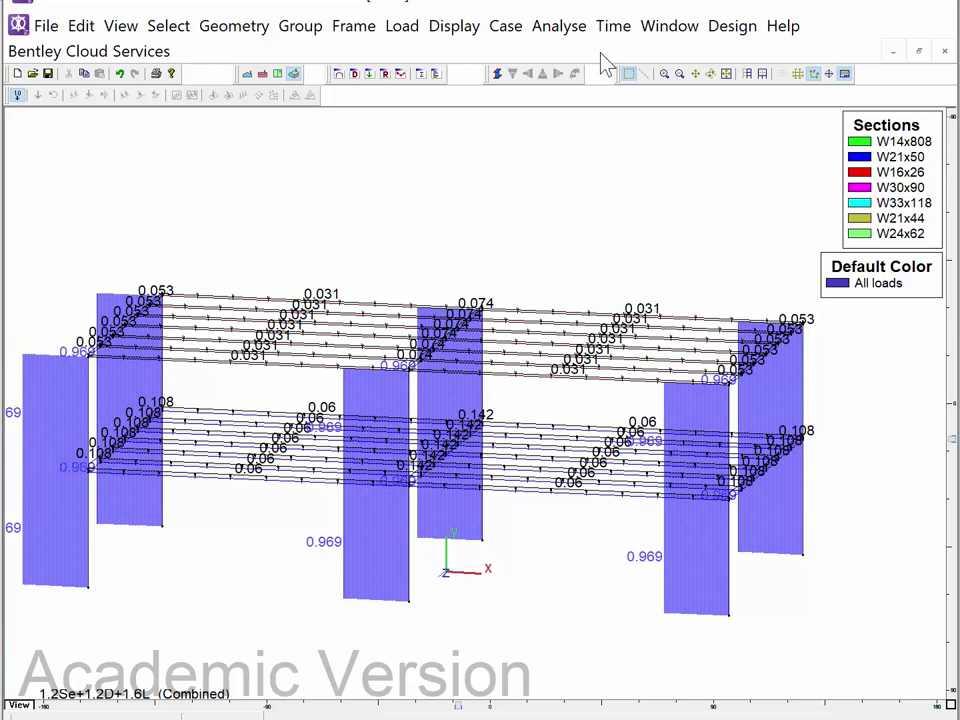
In the Dead case, apply a downward global distributed load of 0.14 kip/ft to all x-direction beams of the upper level
left_click(508, 34)
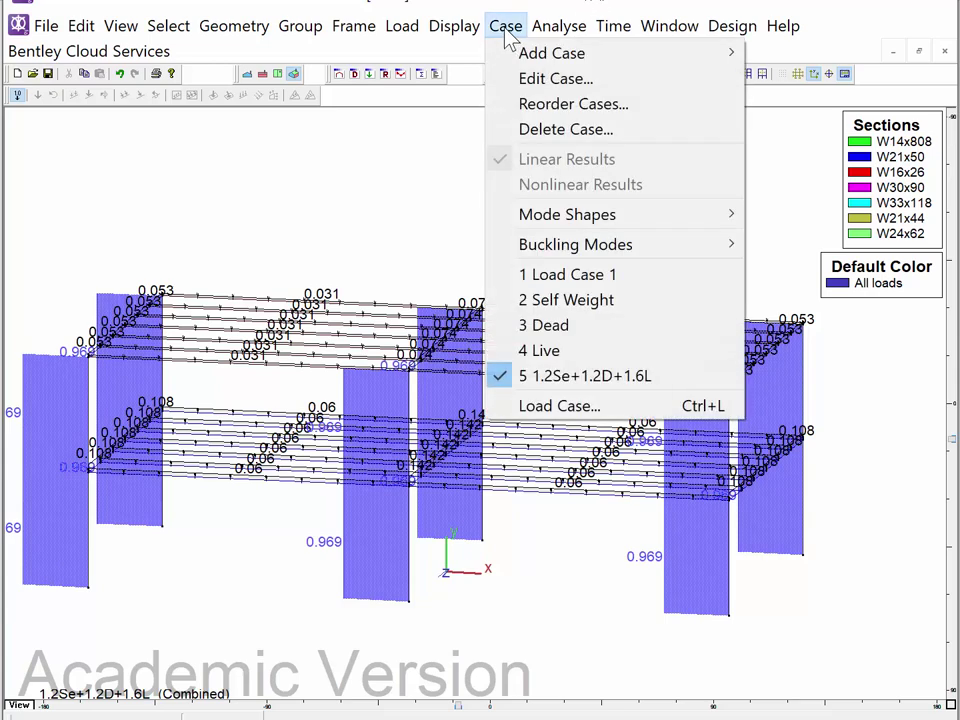
left_click(545, 326)
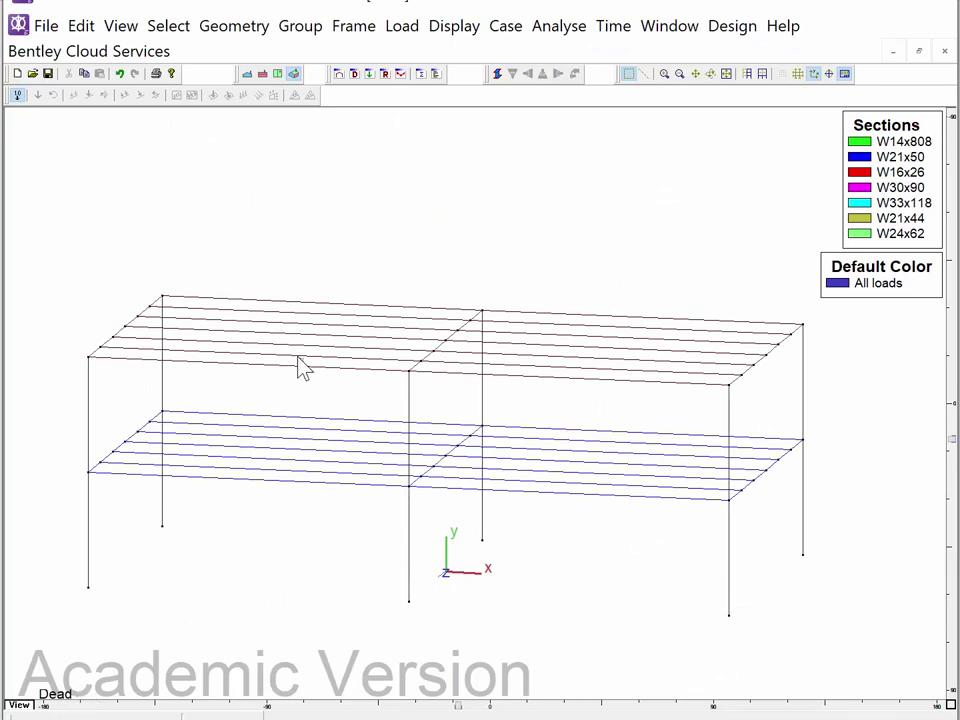
left_click_drag(300, 367, 241, 270)
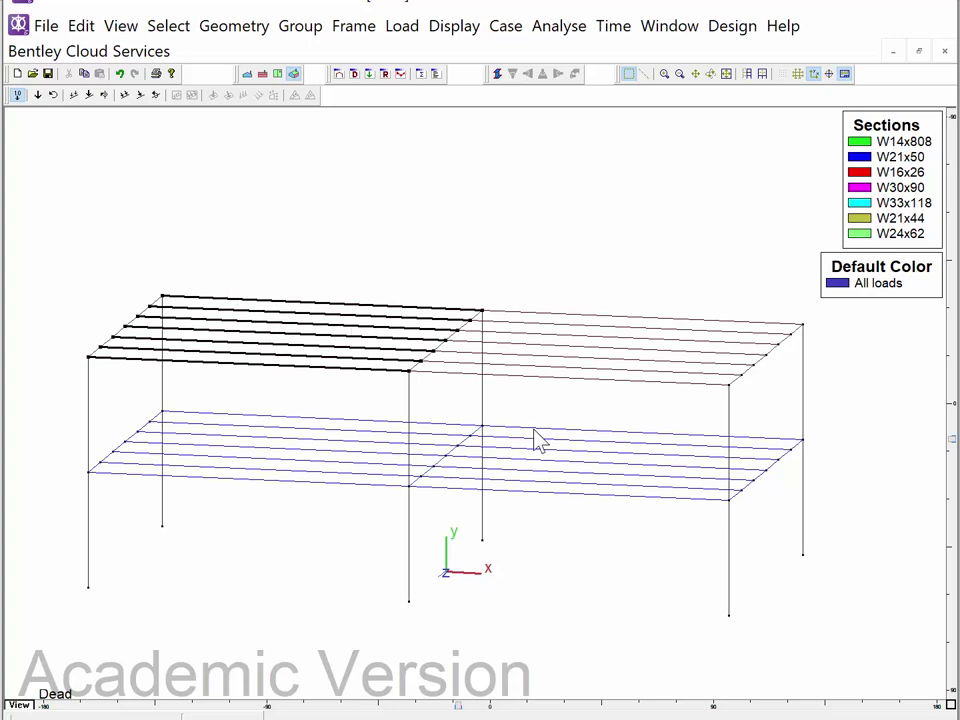
left_click_drag(585, 295, 575, 290)
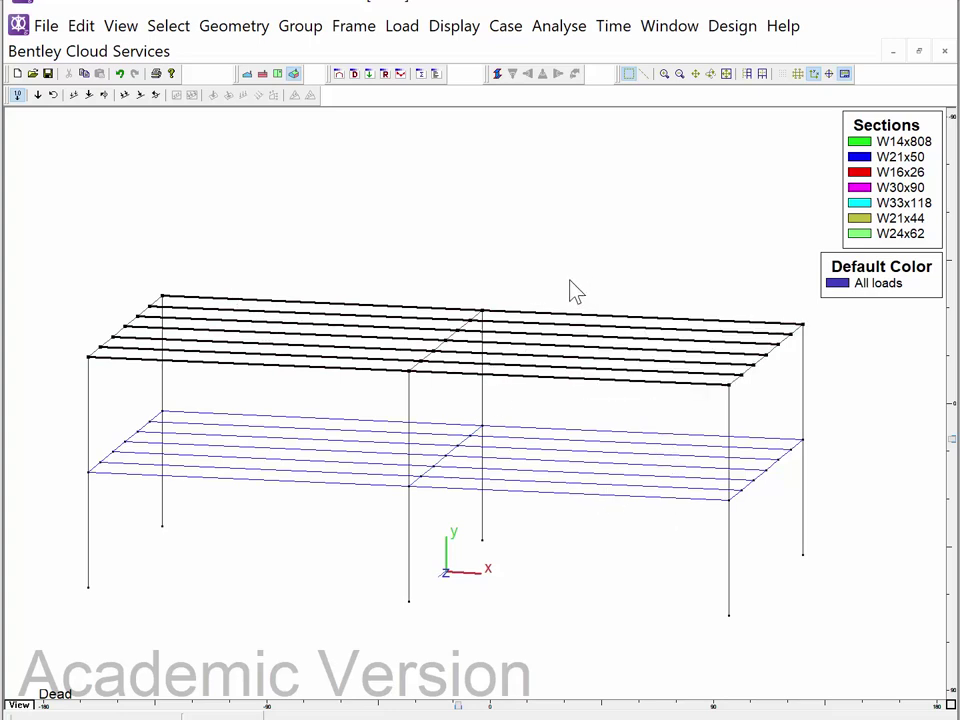
left_click(405, 33)
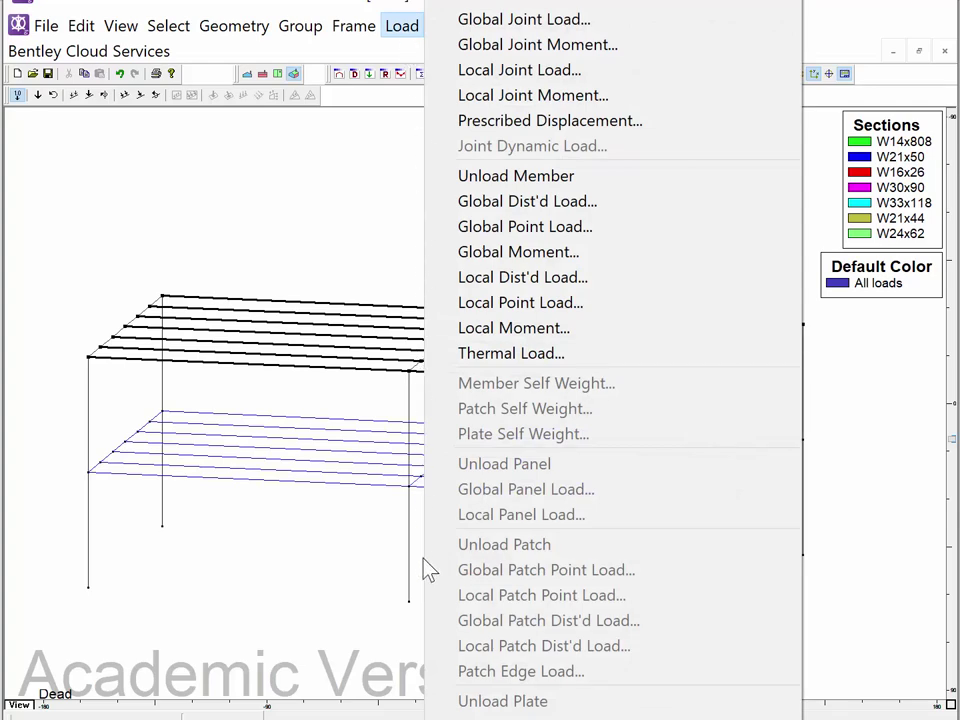
left_click(510, 203)
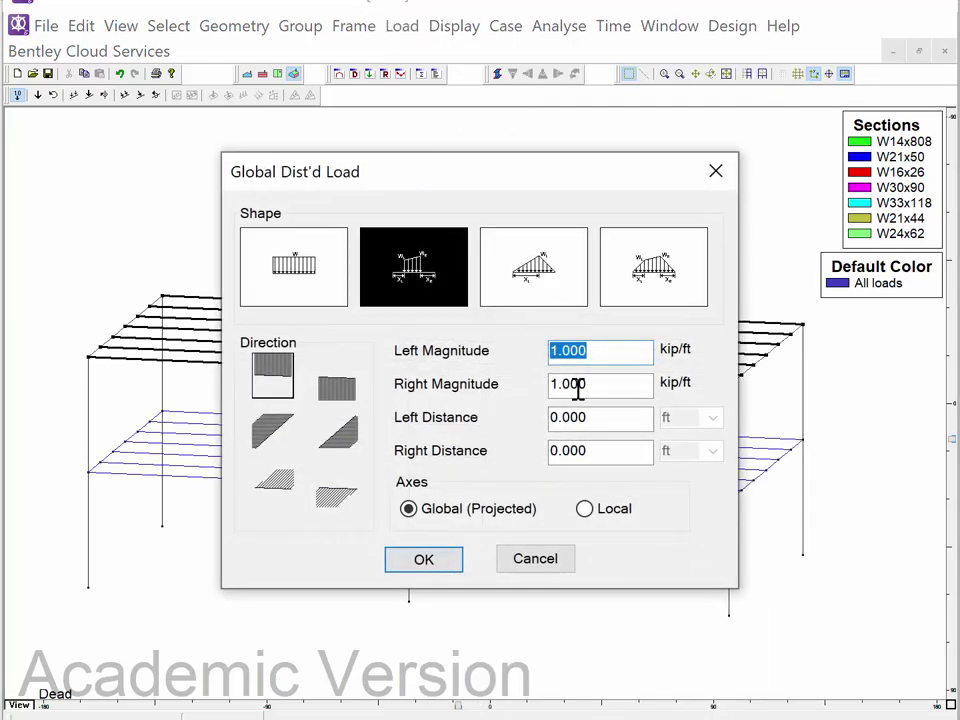
type(".14")
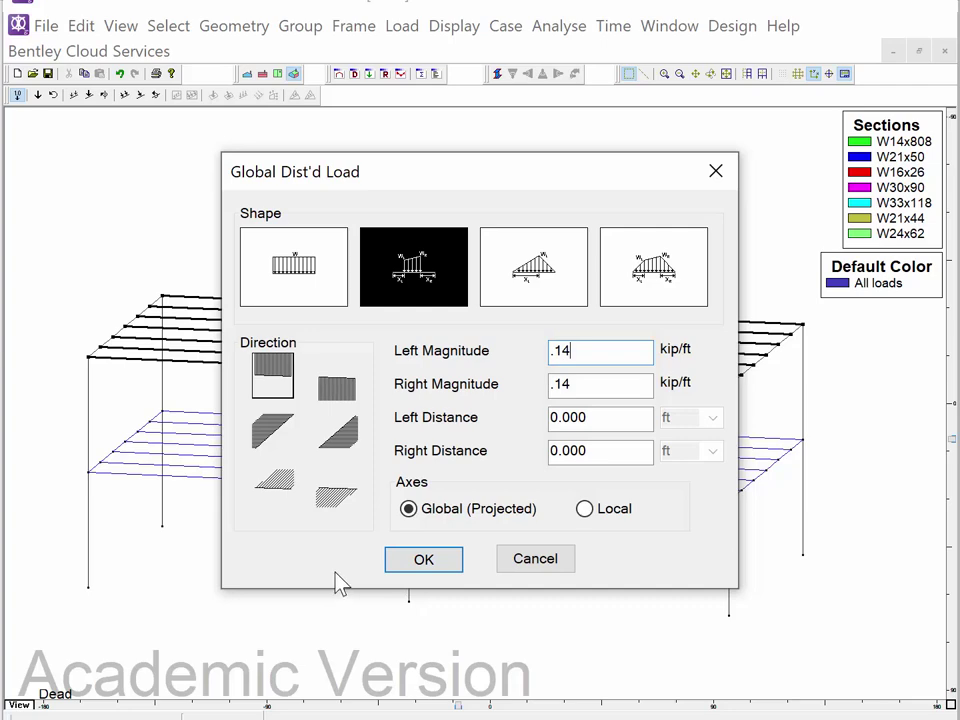
left_click(420, 564)
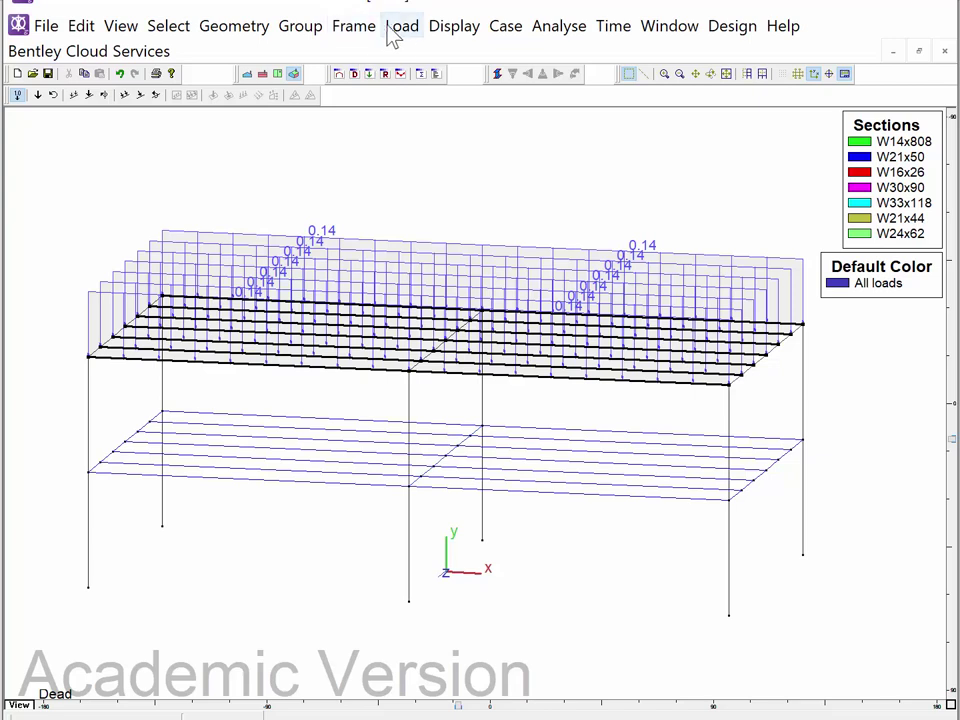
Apply a downward global distributed dead load of 0.35 kip/ft to all x-direction beams of the lower level in both bays
left_click(335, 537)
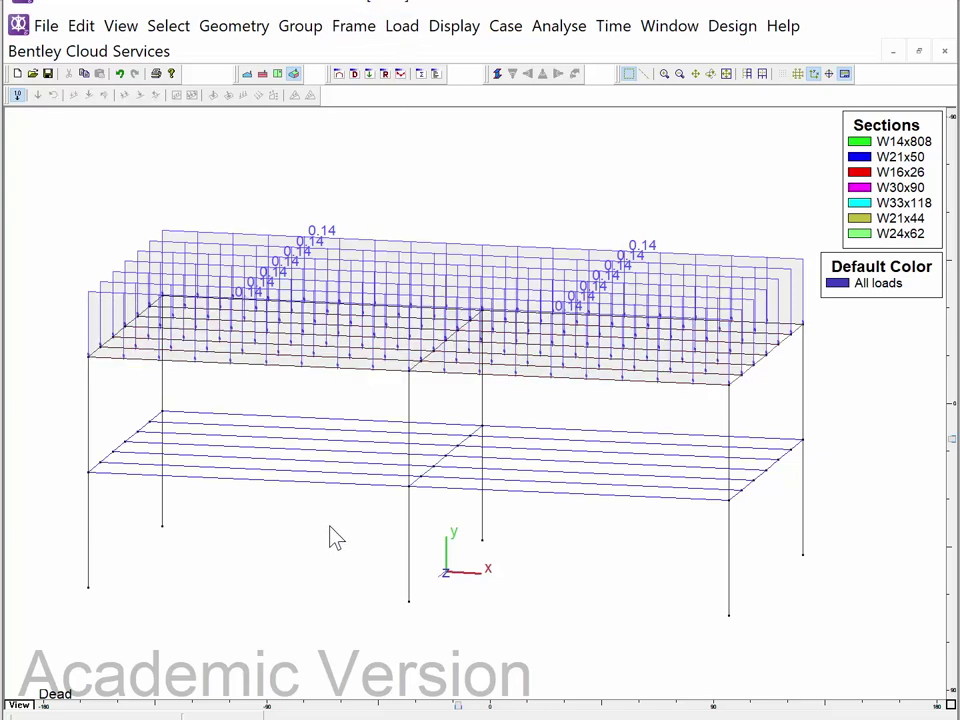
left_click_drag(328, 524, 281, 425)
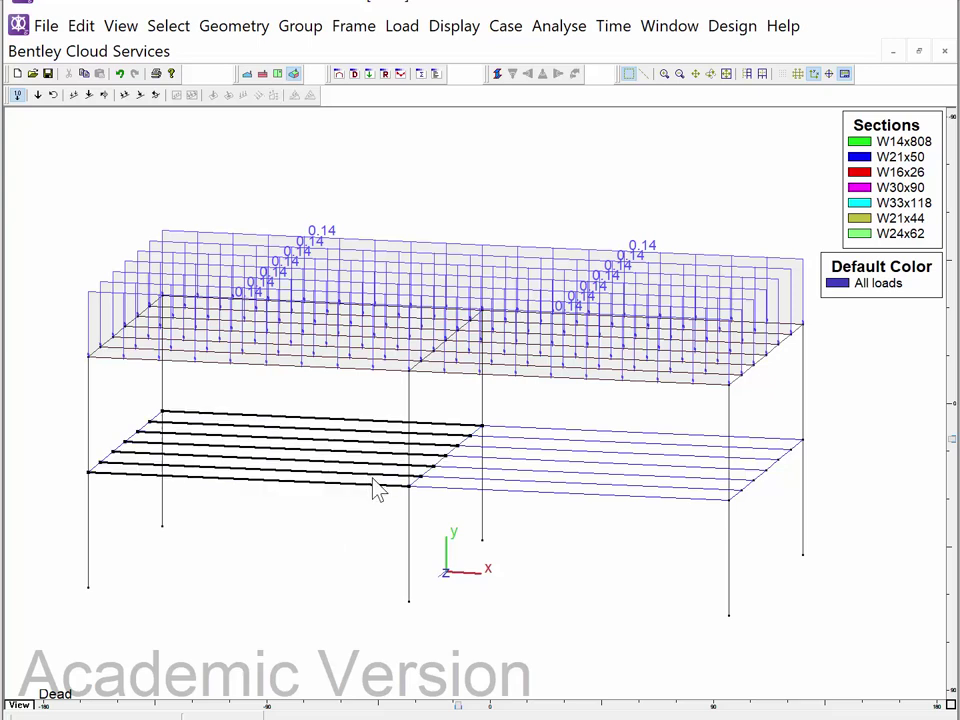
left_click_drag(660, 524, 613, 435, "ctrl")
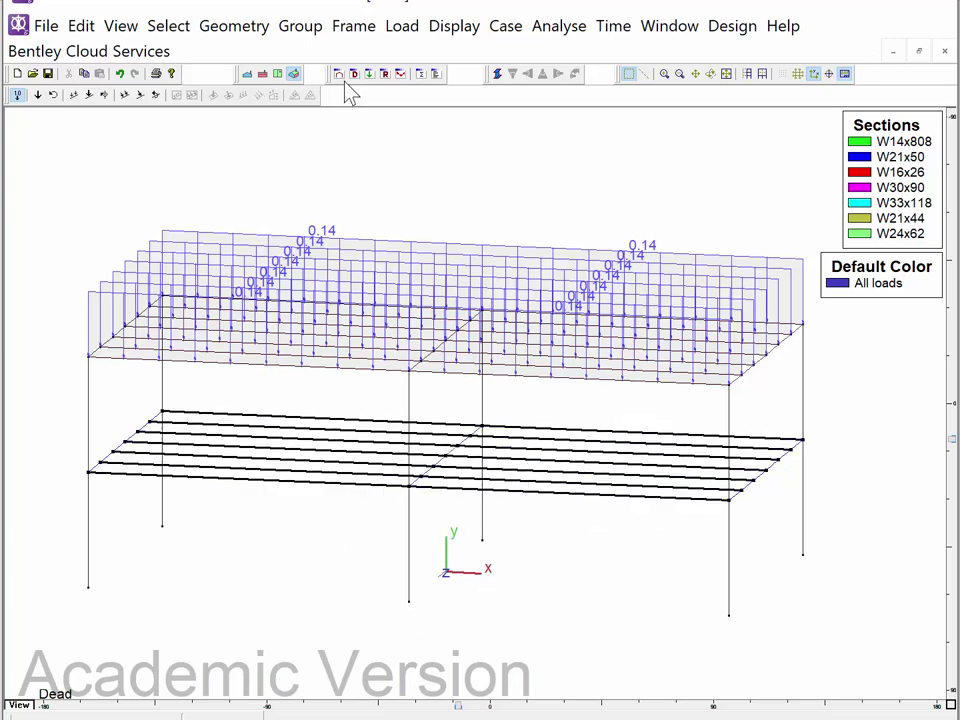
left_click(402, 28)
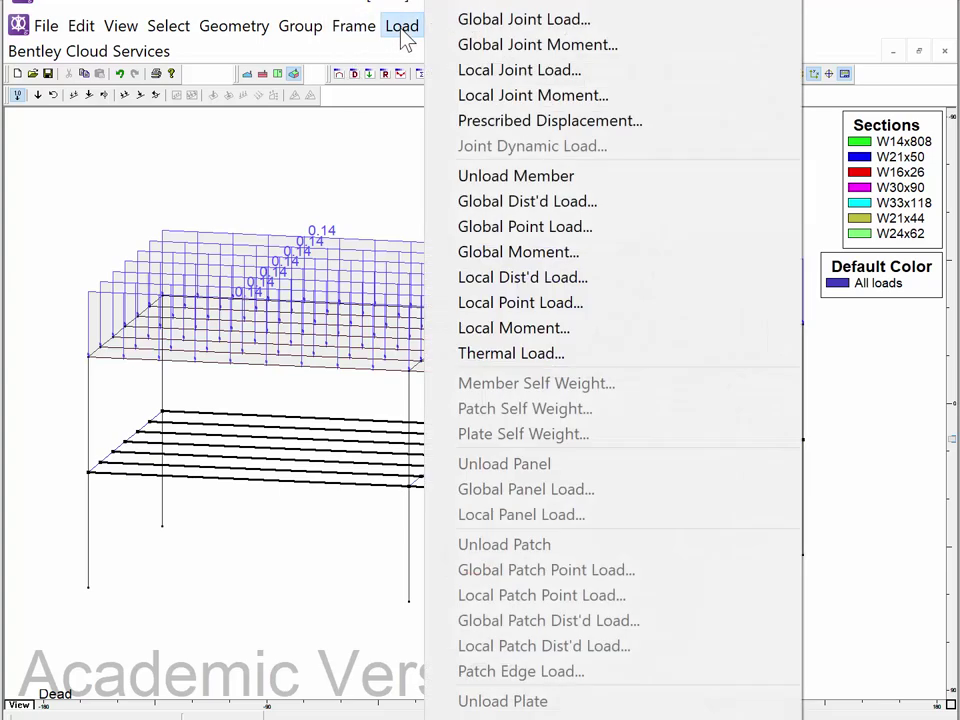
left_click(484, 203)
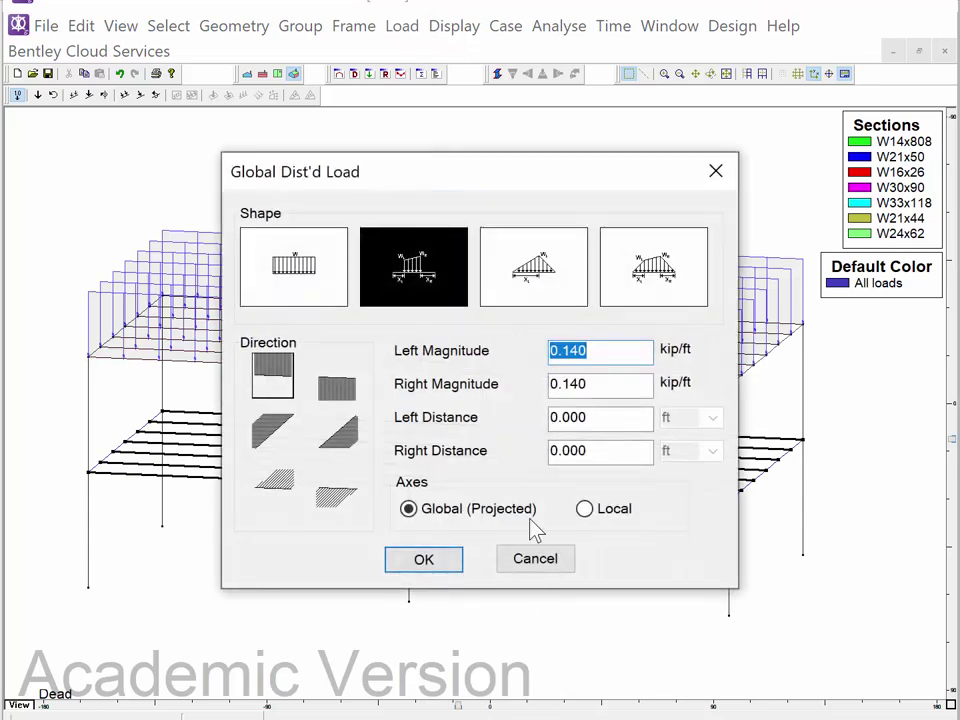
left_click_drag(562, 350, 605, 352)
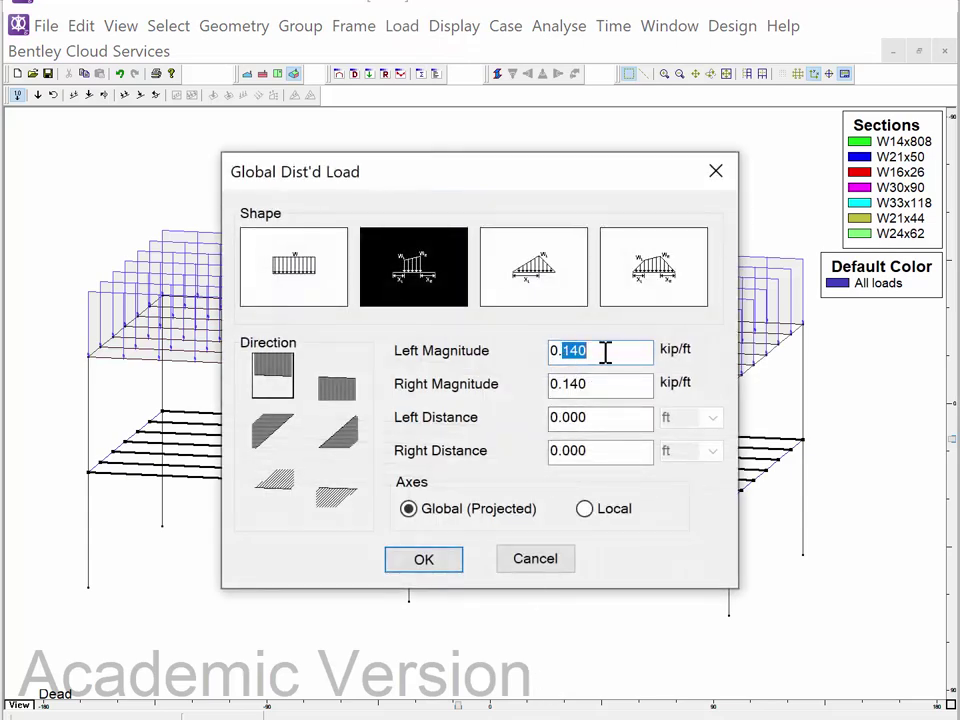
type("35")
left_click(409, 577)
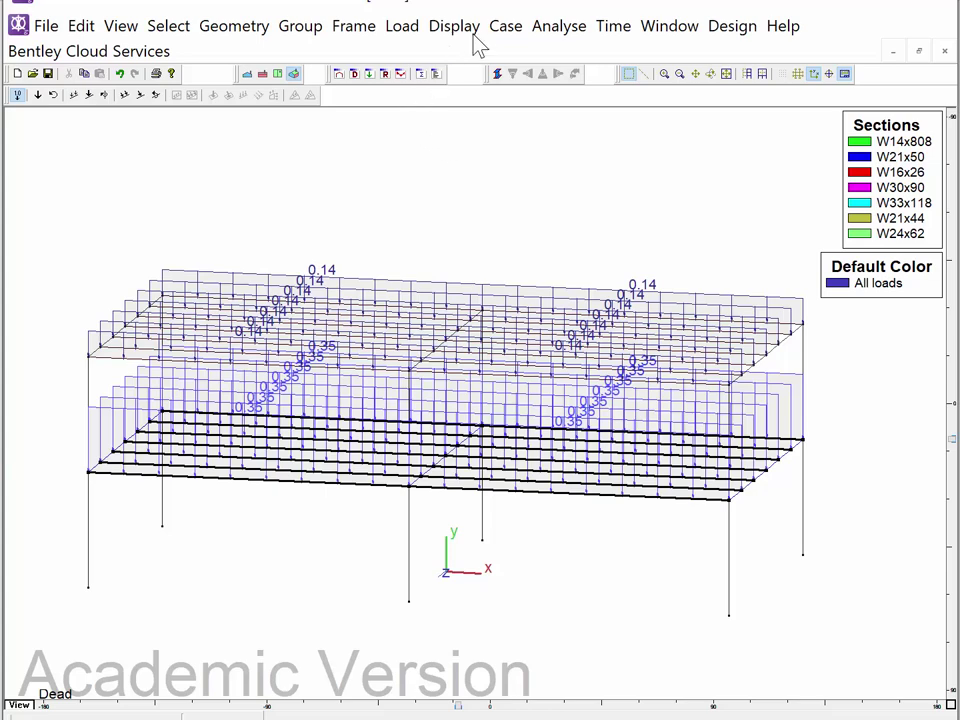
In the Live case, apply a downward global distributed load of 0.56 kip/ft to the selected lower-level x-direction beams in both bays
left_click(502, 30)
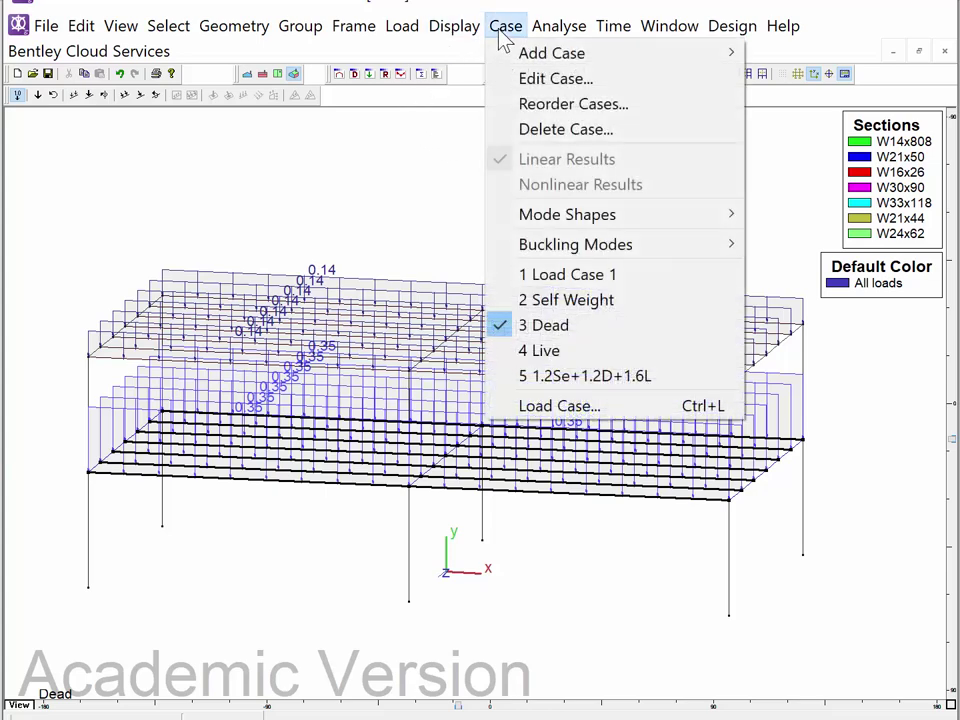
left_click(546, 350)
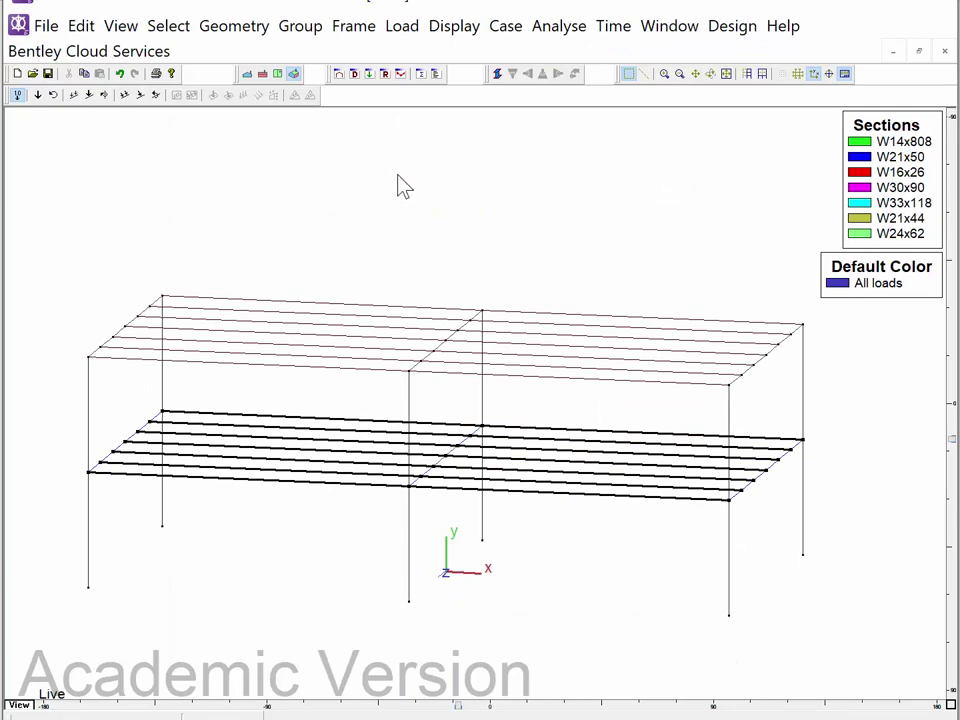
left_click(398, 28)
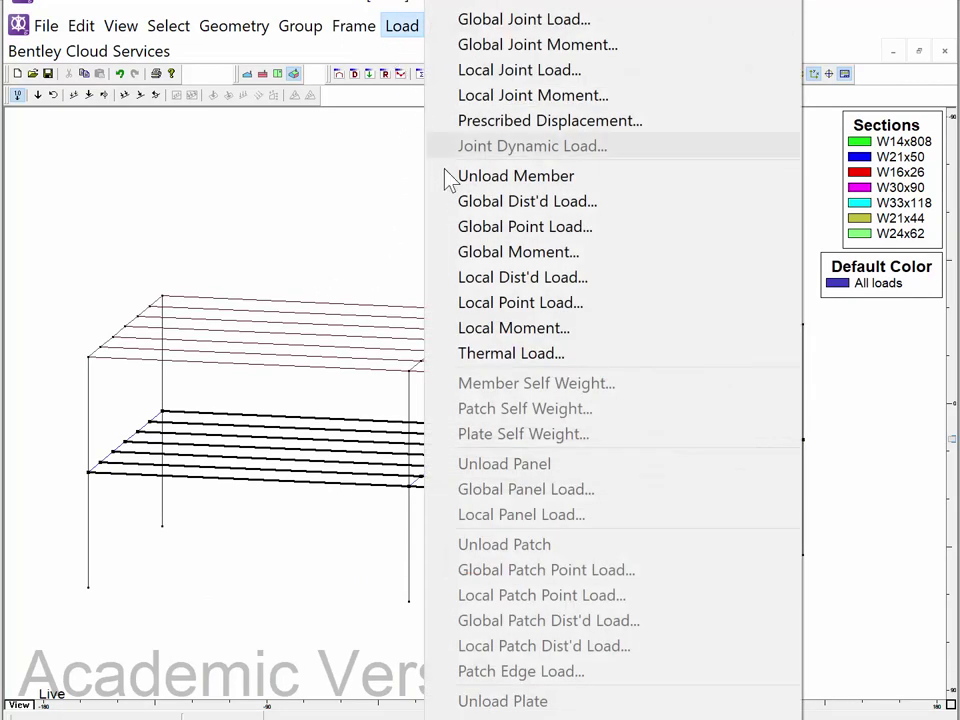
left_click(465, 205)
left_click(592, 350)
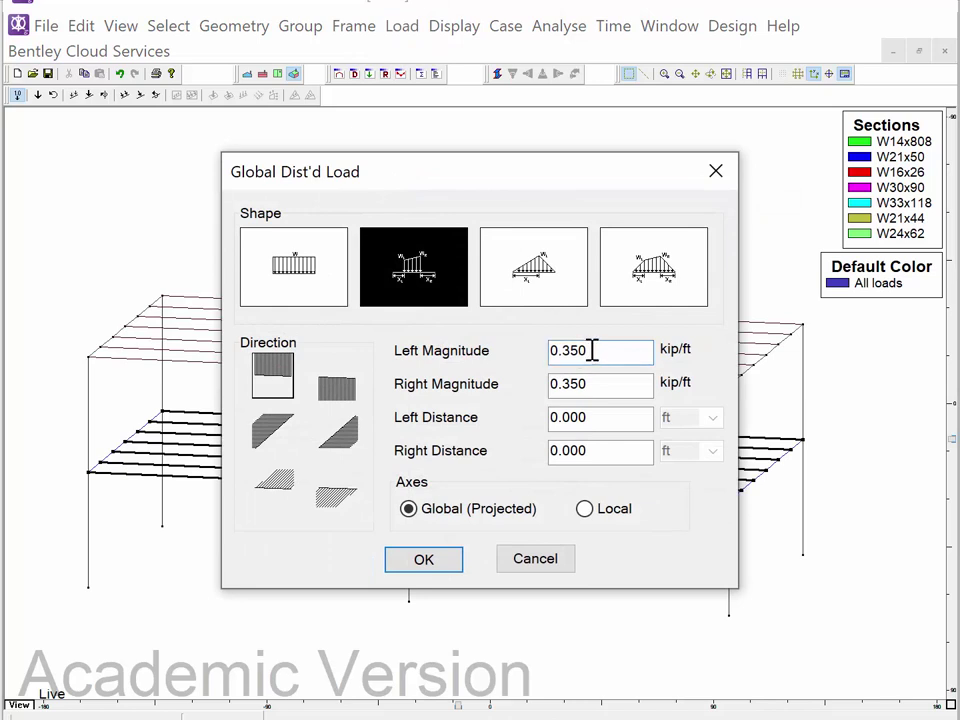
left_click_drag(592, 350, 566, 350)
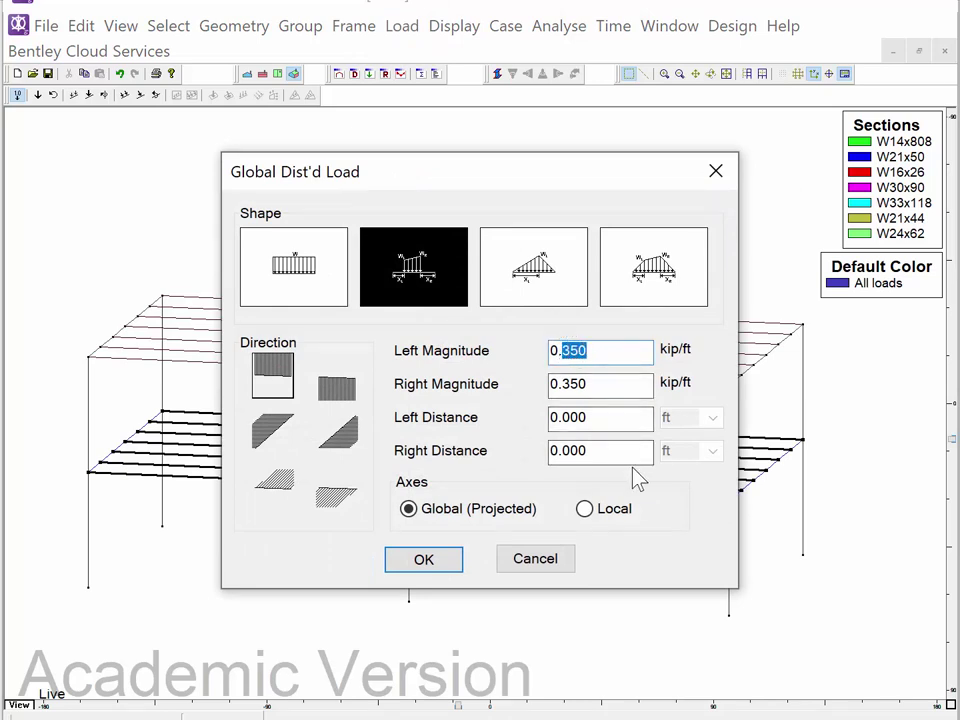
type("56")
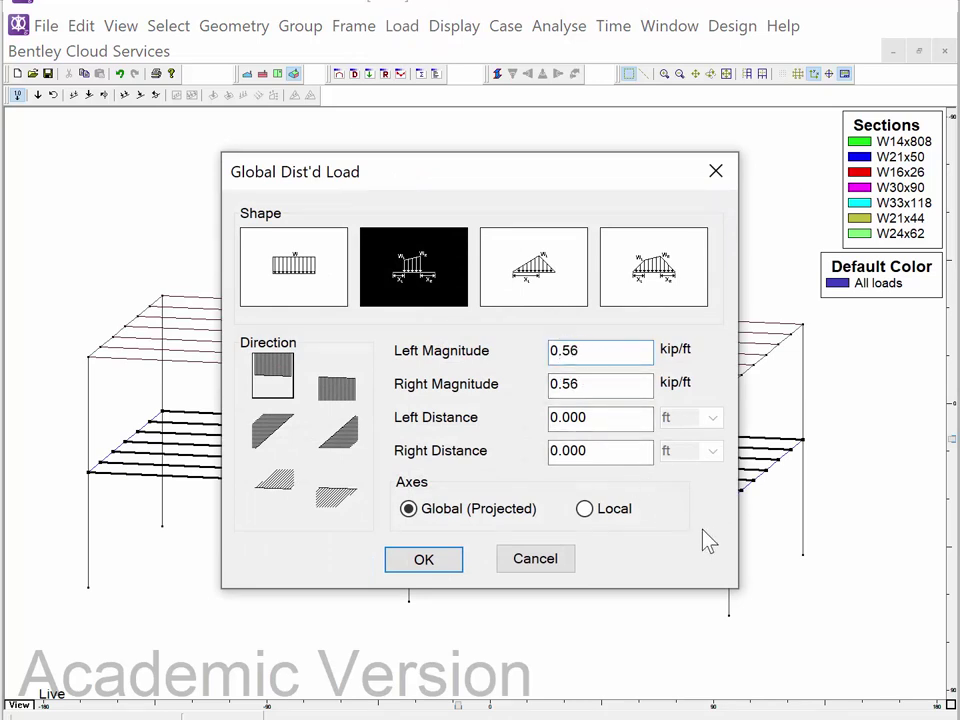
left_click(439, 563)
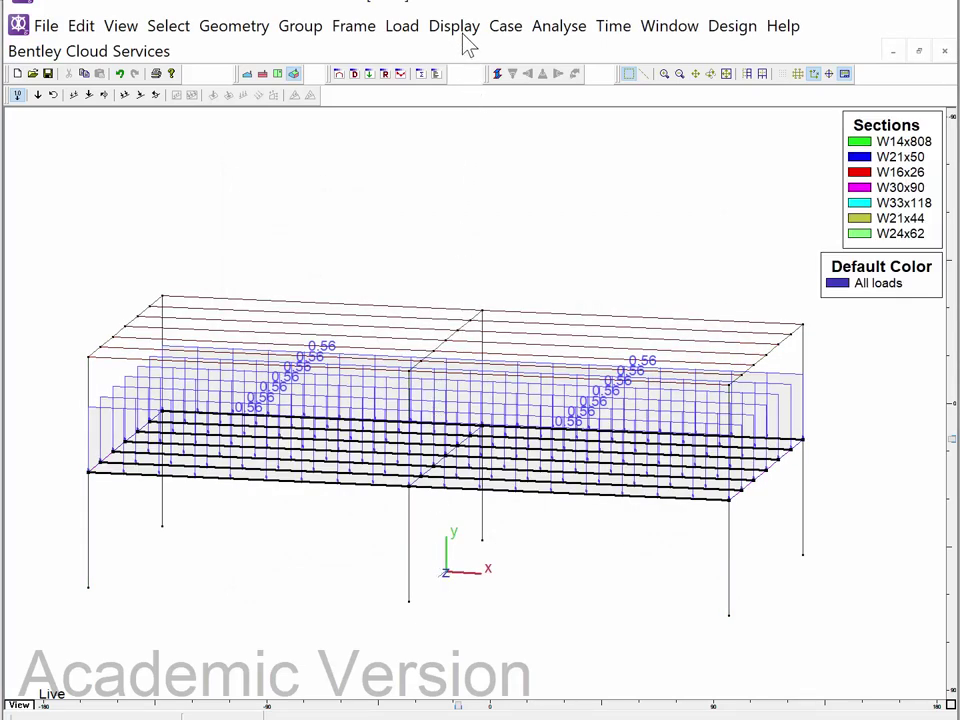
Check the Dead case's loads, and apply a downward global distributed load of 0.14 kip/ft to all upper-level x-direction beams in the Live case
left_click(502, 28)
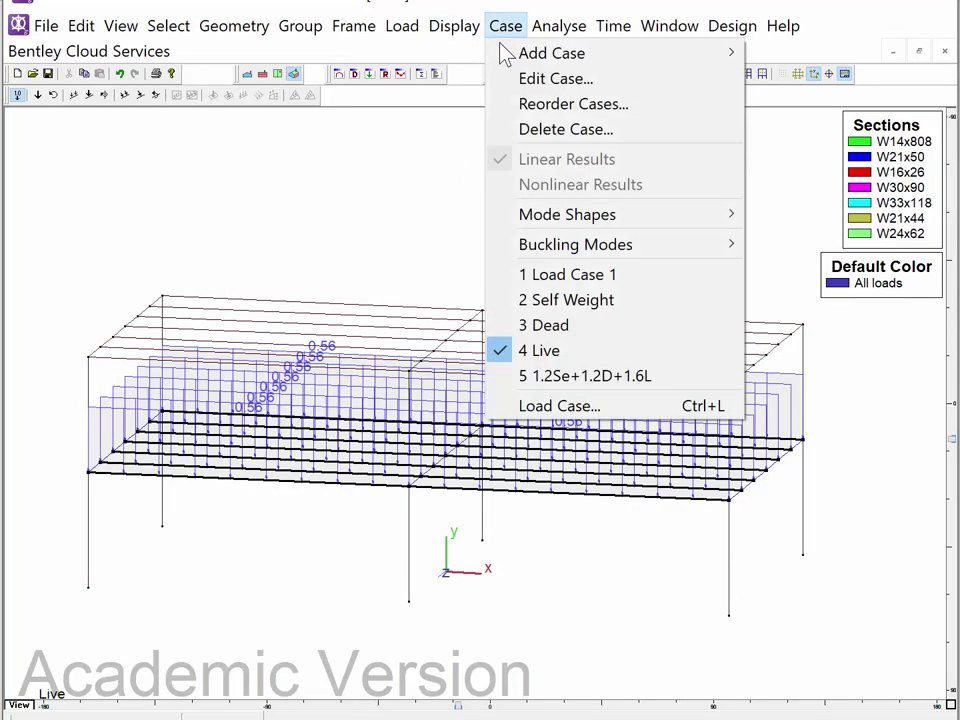
left_click(548, 328)
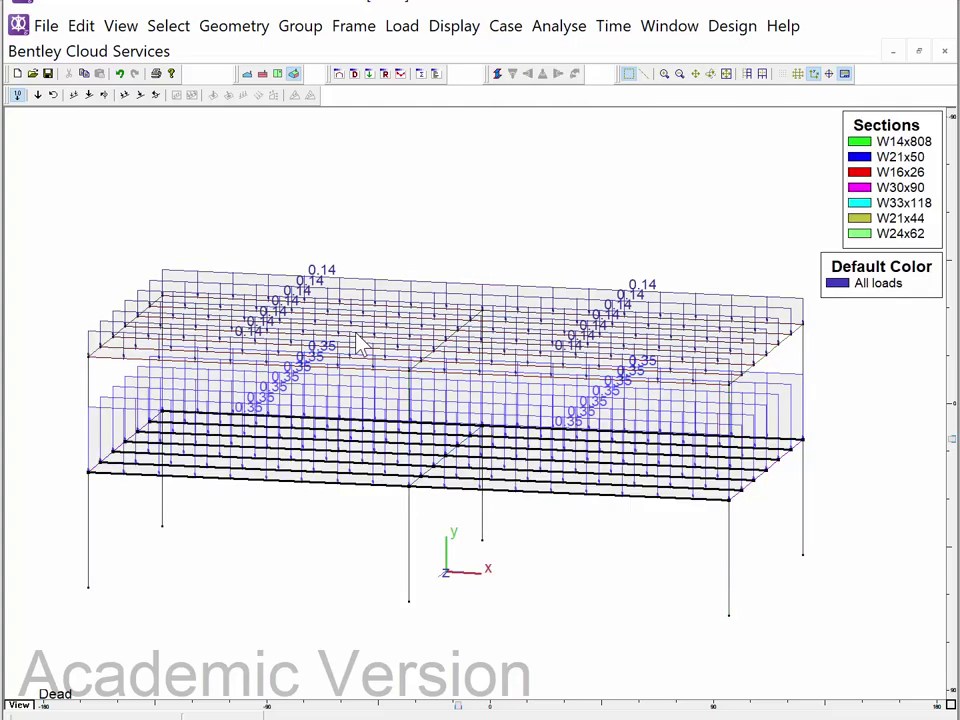
left_click(502, 30)
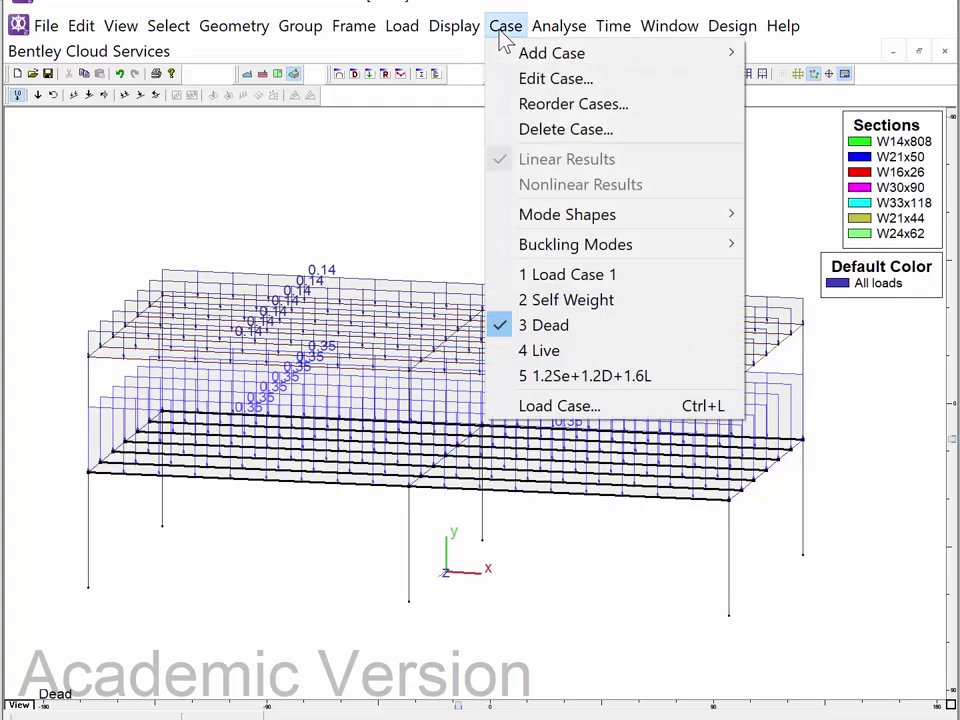
left_click(552, 356)
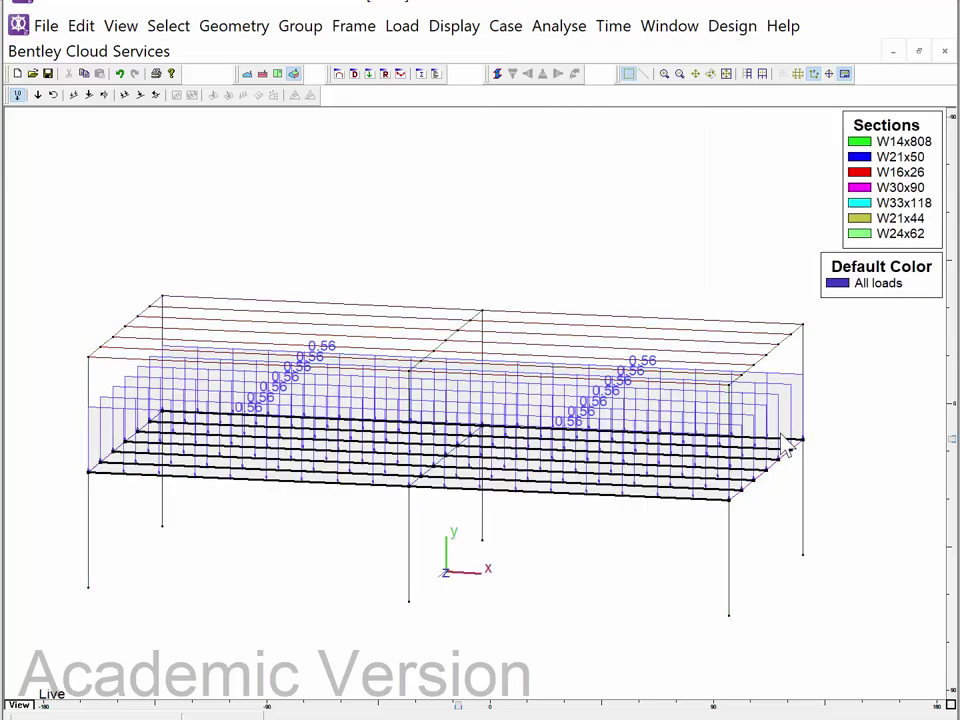
left_click_drag(387, 292, 250, 370)
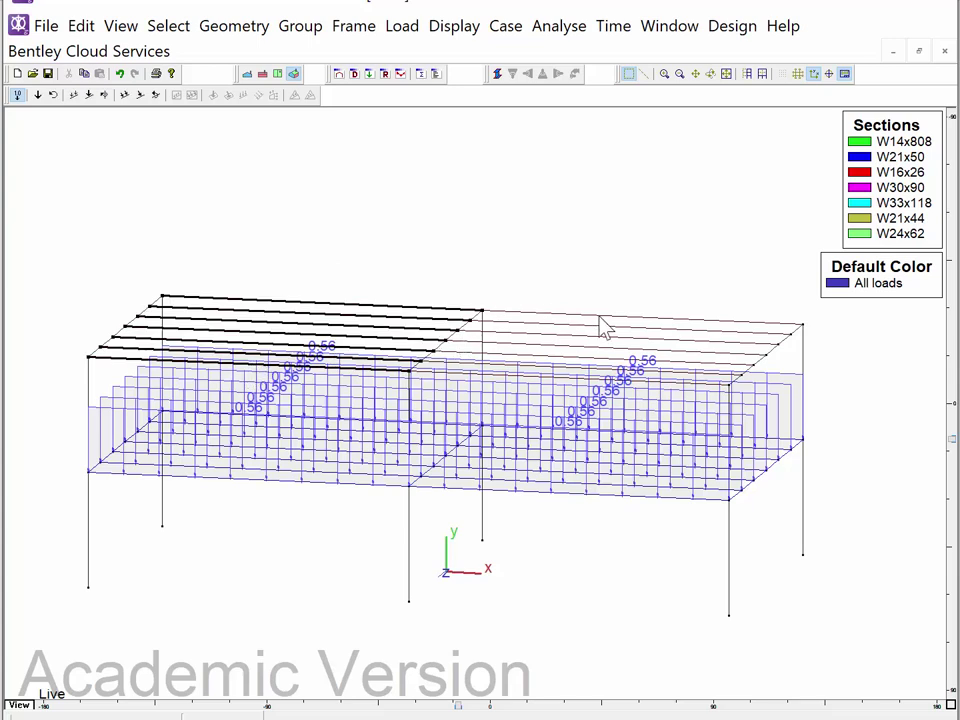
left_click_drag(635, 293, 566, 388)
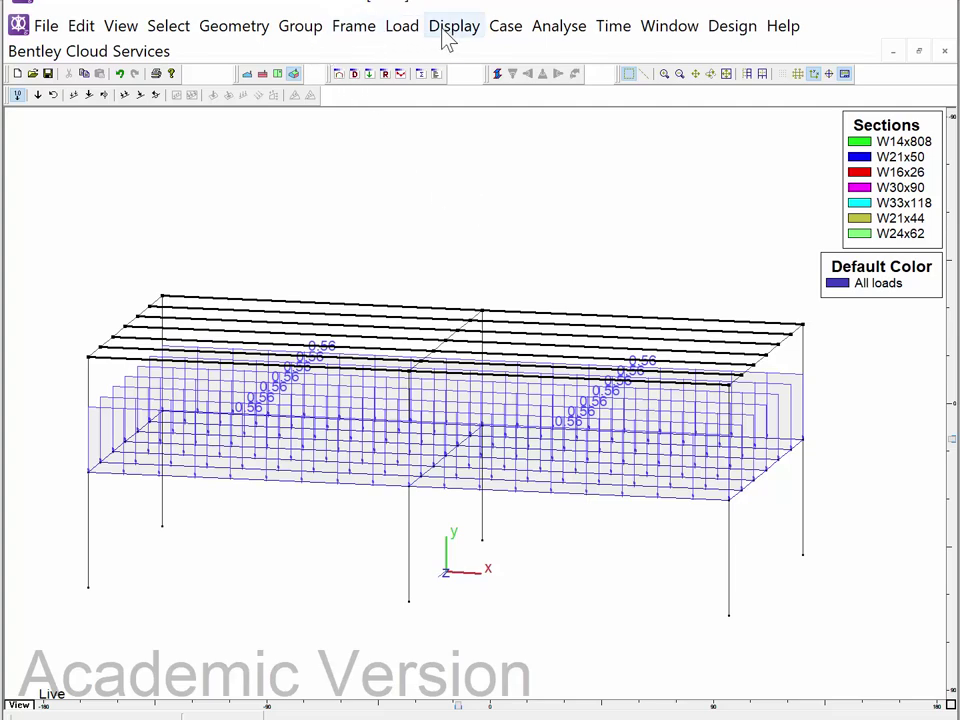
left_click(410, 36)
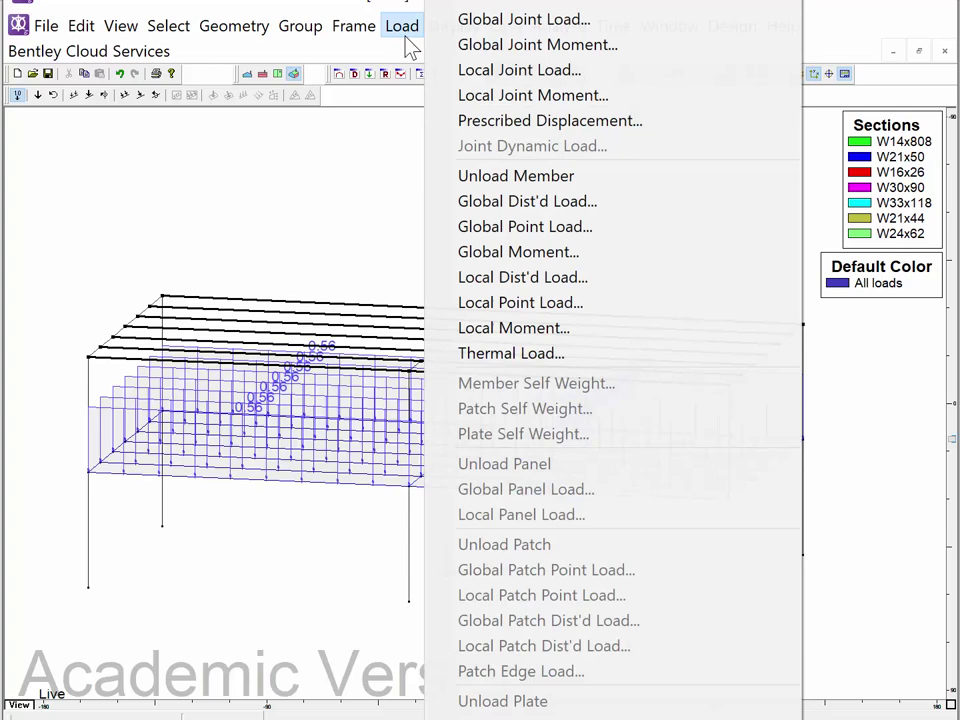
left_click(487, 203)
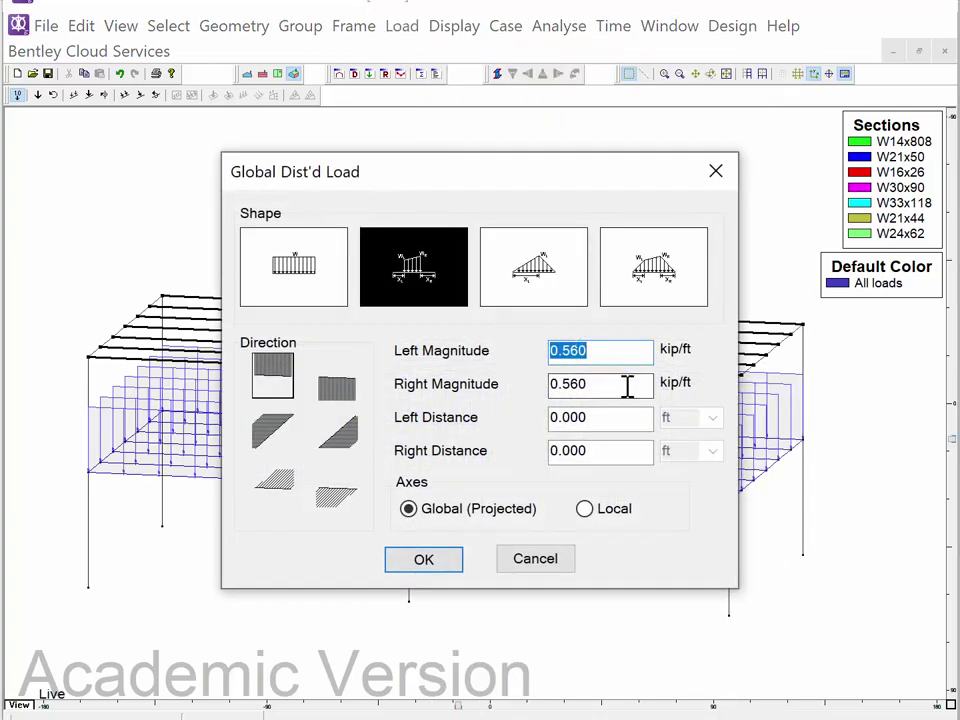
type(".14")
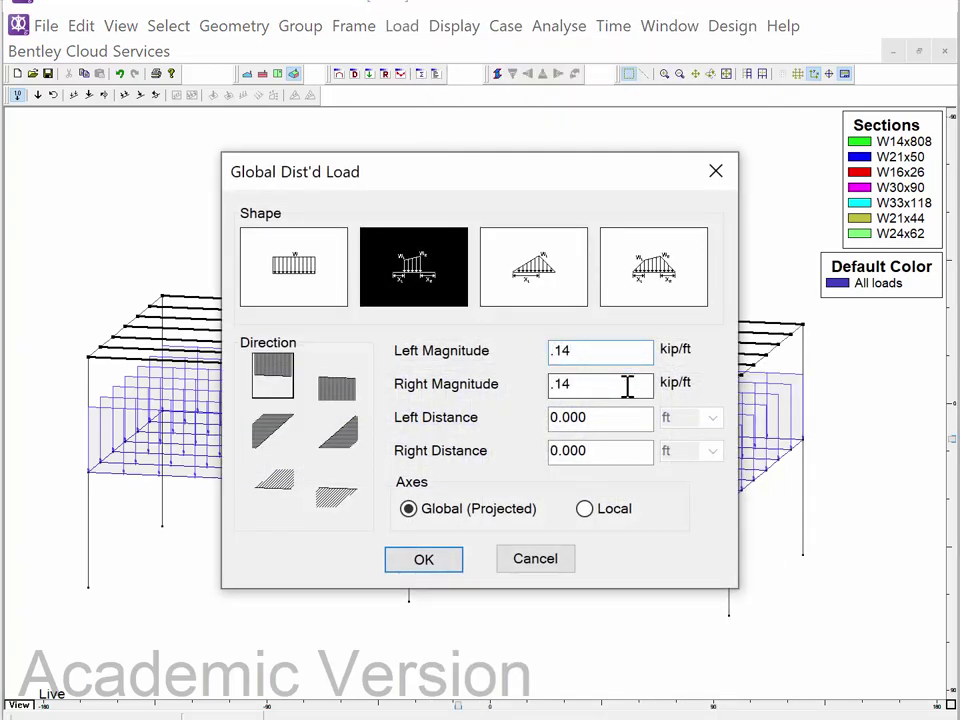
left_click(445, 565)
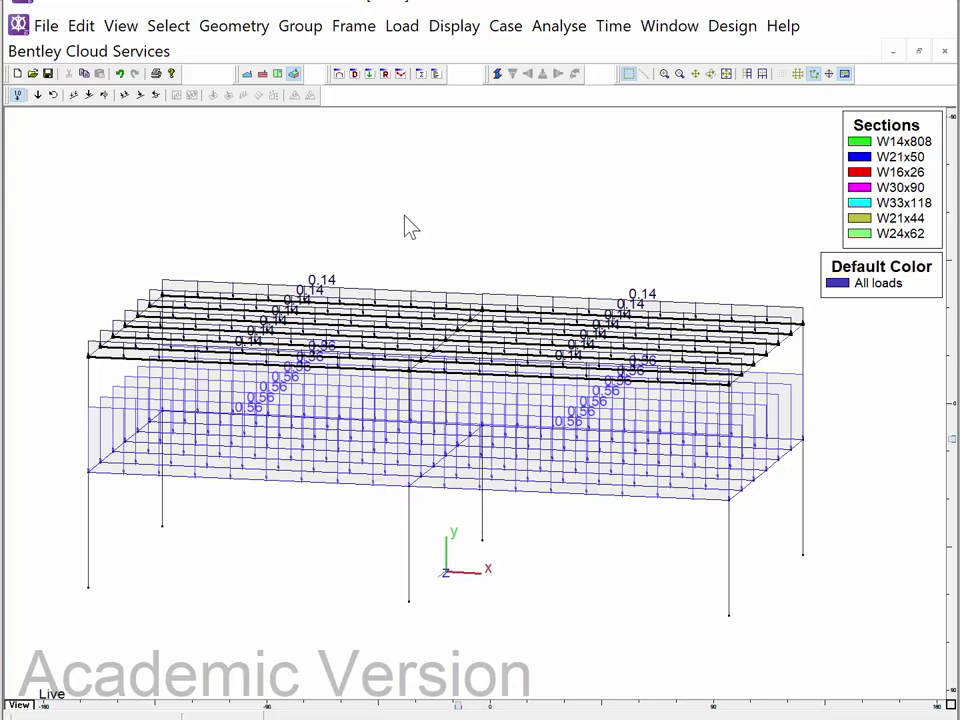
left_click(541, 595)
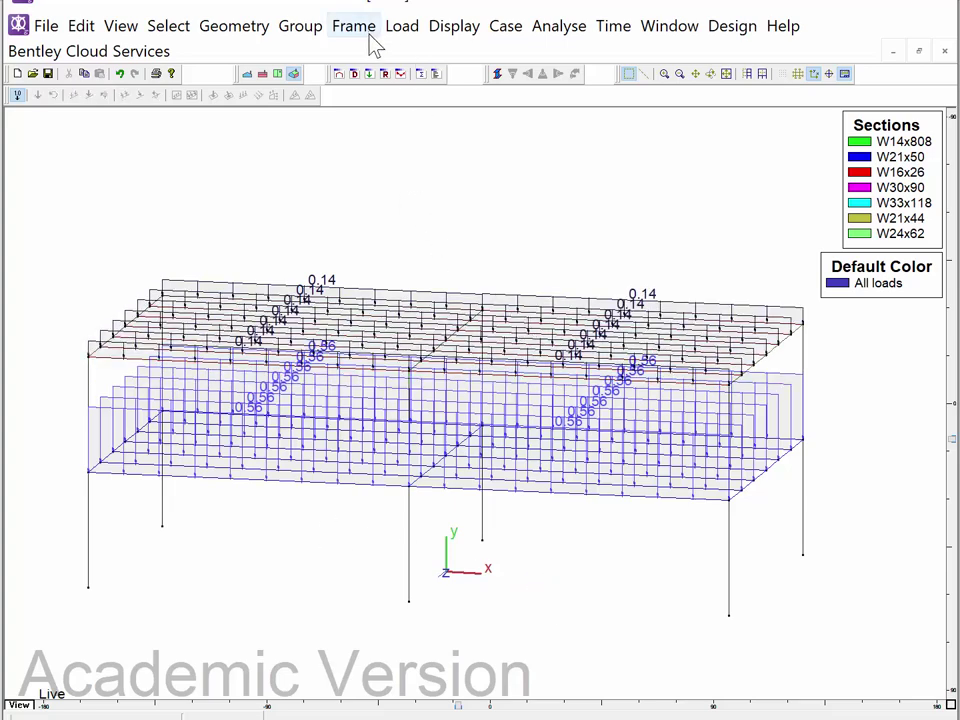
Delete the unused Load Case 1 from the list of load cases
left_click(500, 30)
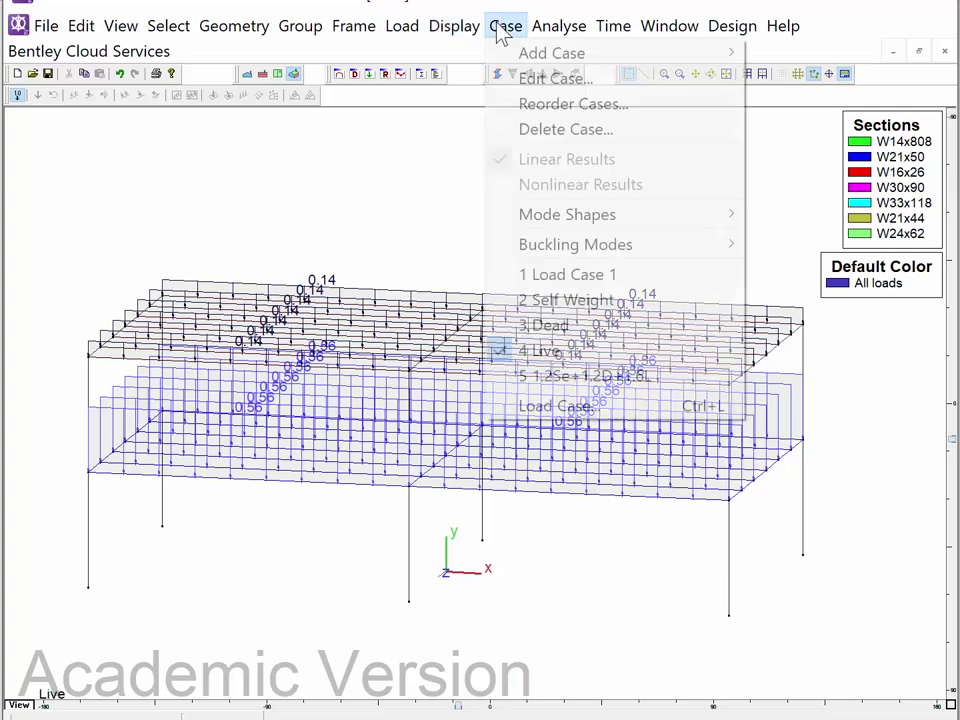
left_click(531, 131)
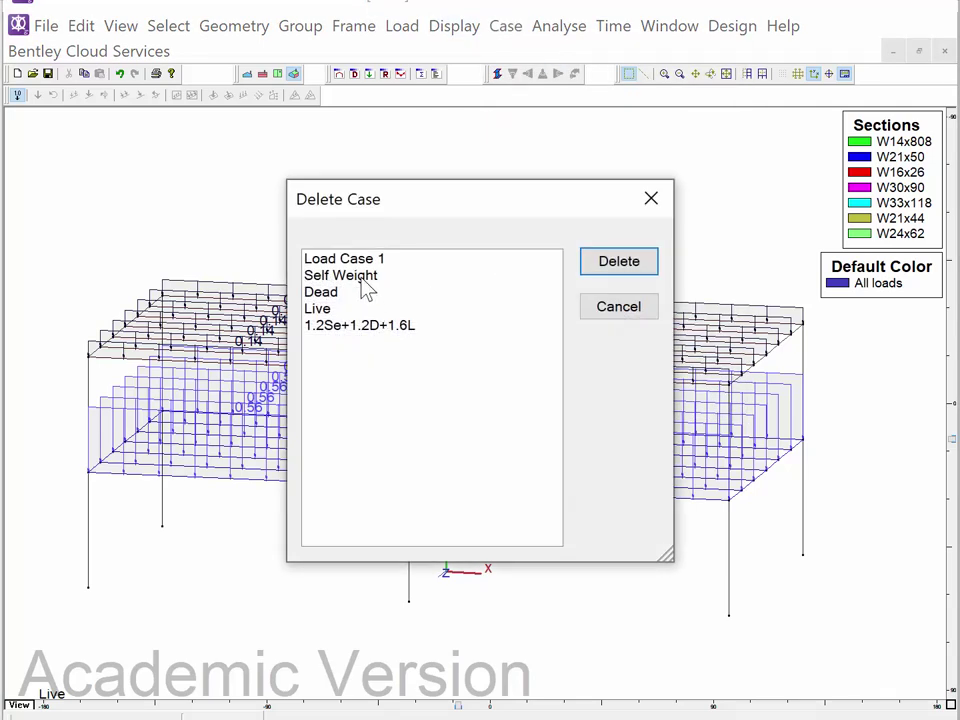
left_click(357, 262)
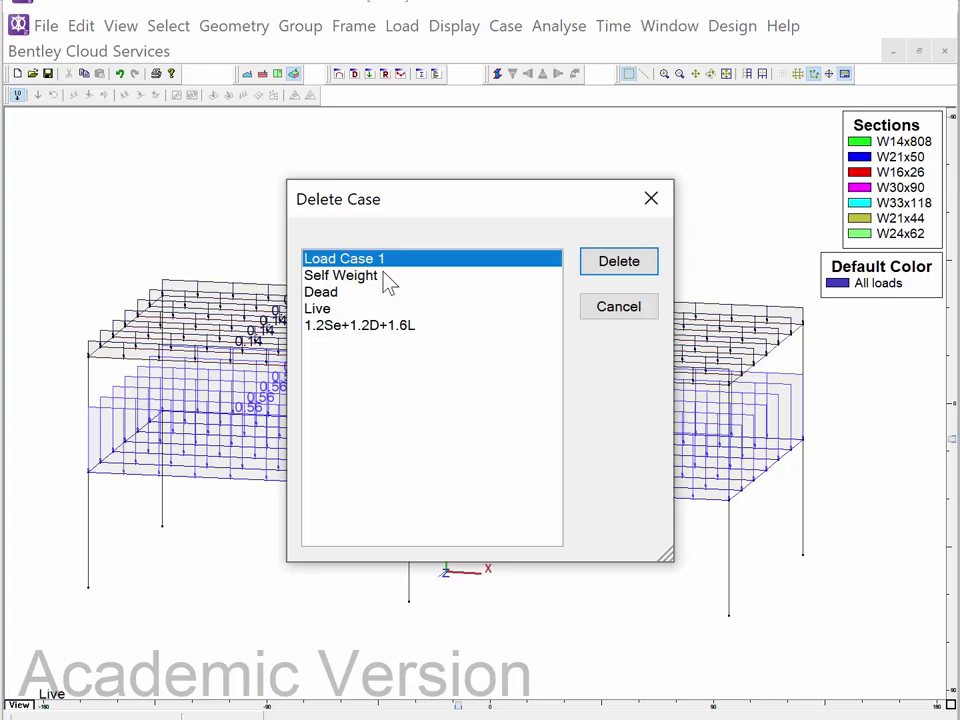
left_click(637, 269)
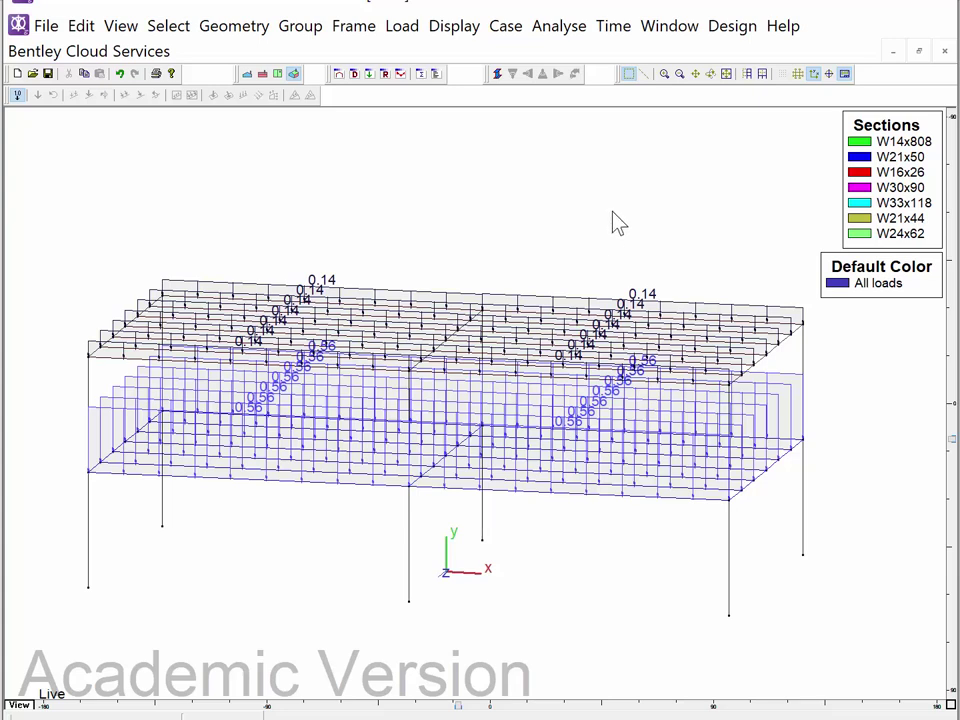
Run a linear analysis of the frame and display the Mz' bending moment results for the Live case
left_click(556, 27)
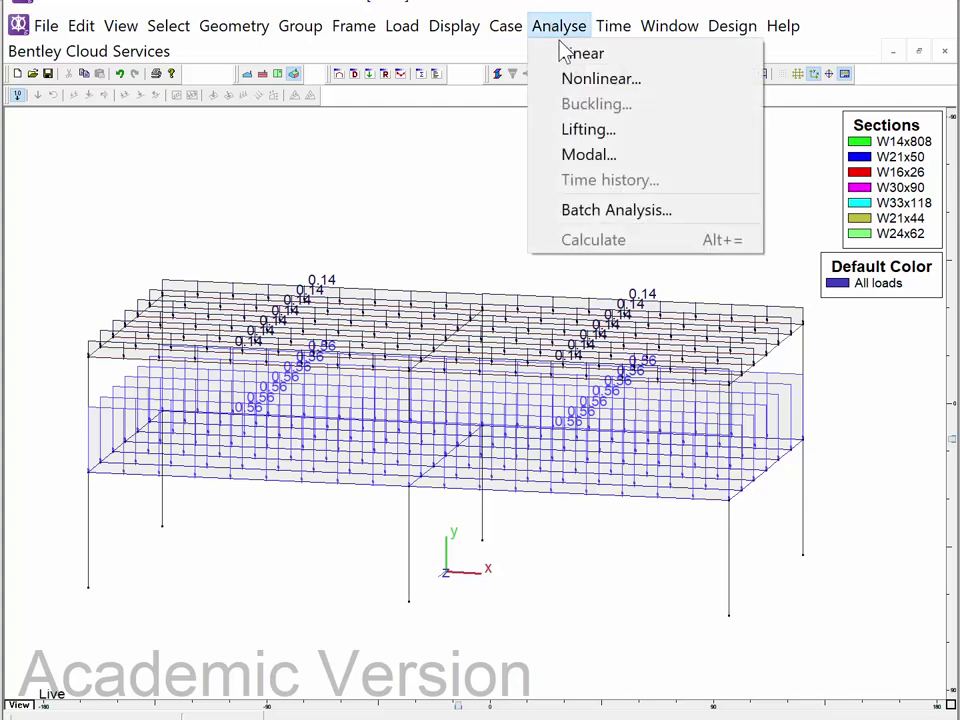
left_click(566, 52)
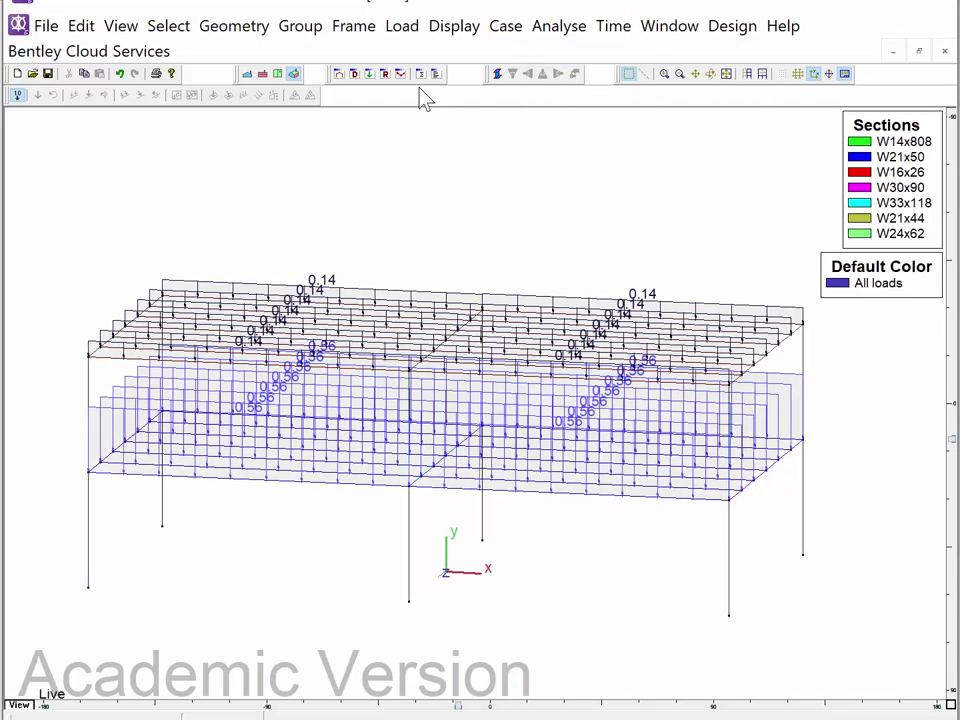
left_click(400, 75)
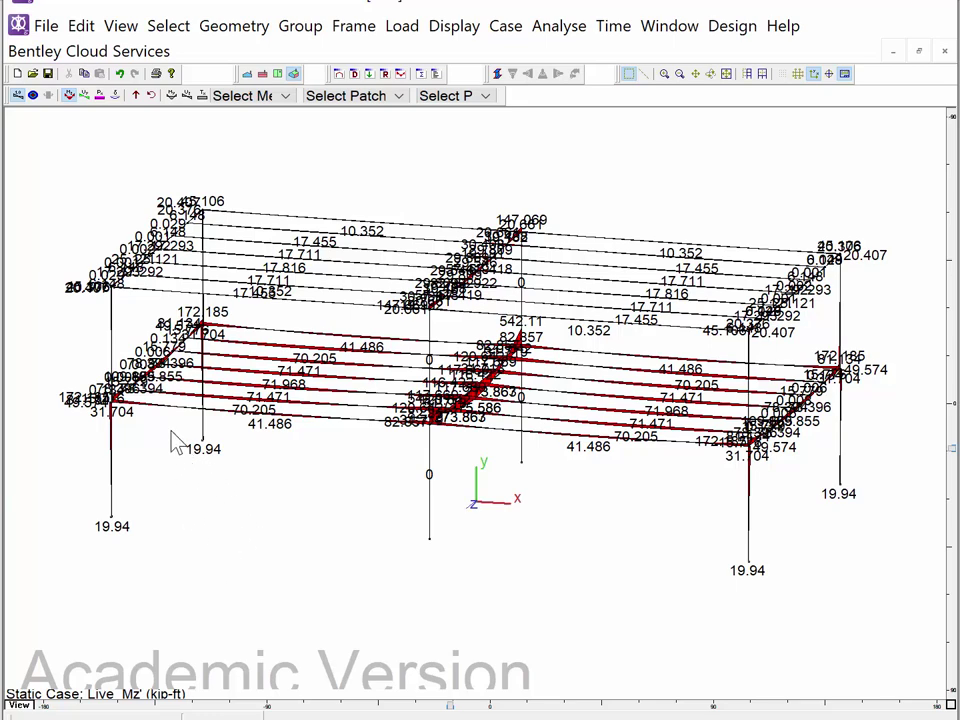
scroll(171, 437, "up", 1)
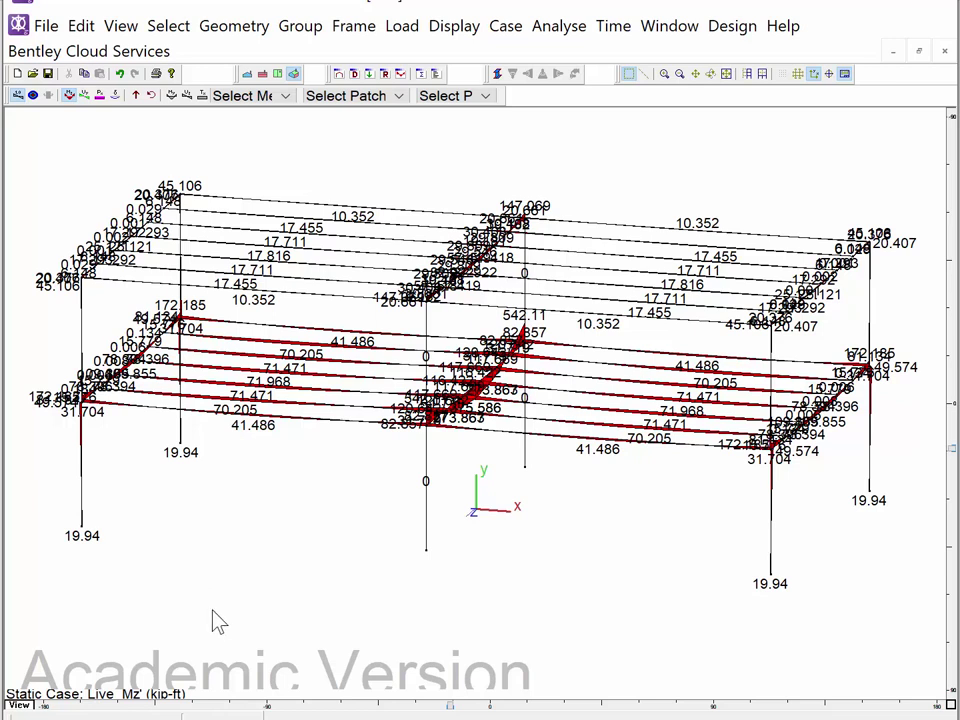
Show the frame's deflected shape for the Live case and hide the displacement value labels
left_click(117, 97)
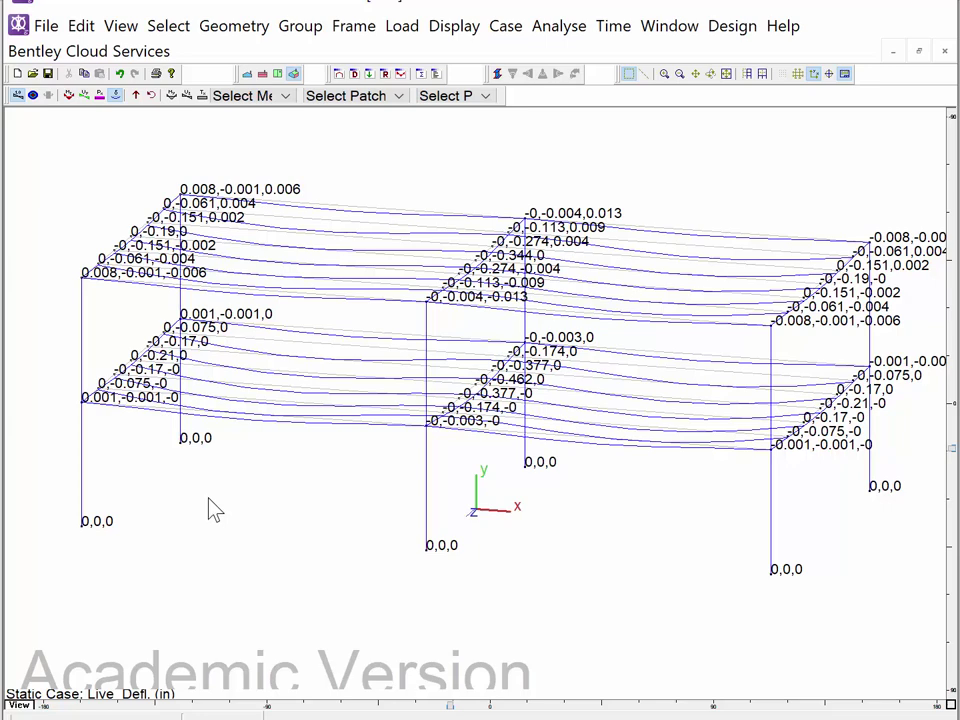
middle_click_drag(321, 510, 300, 525)
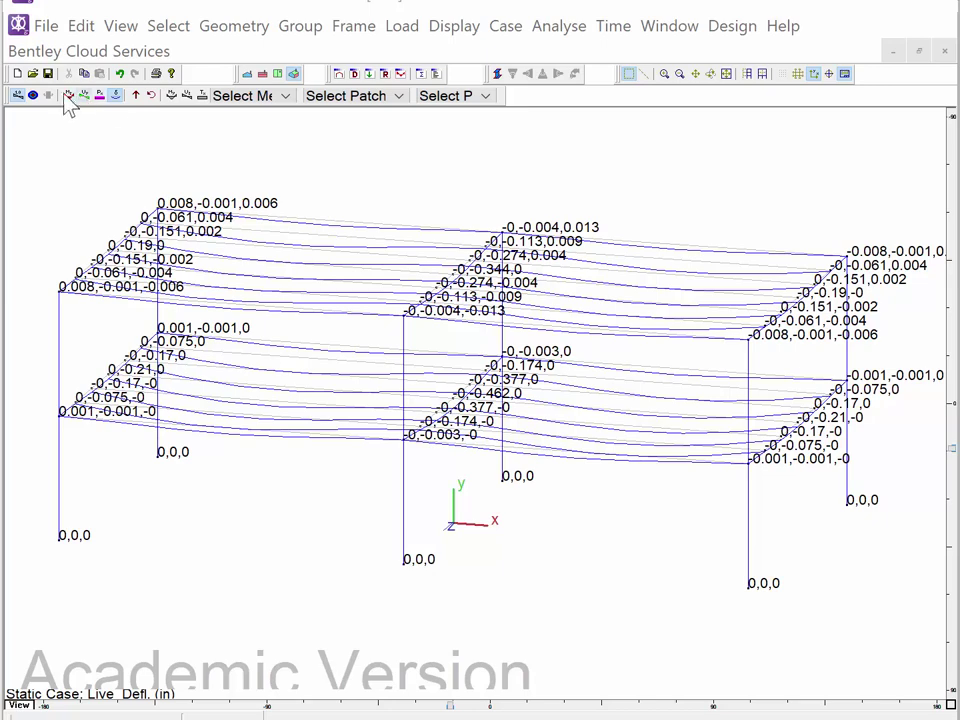
left_click(19, 96)
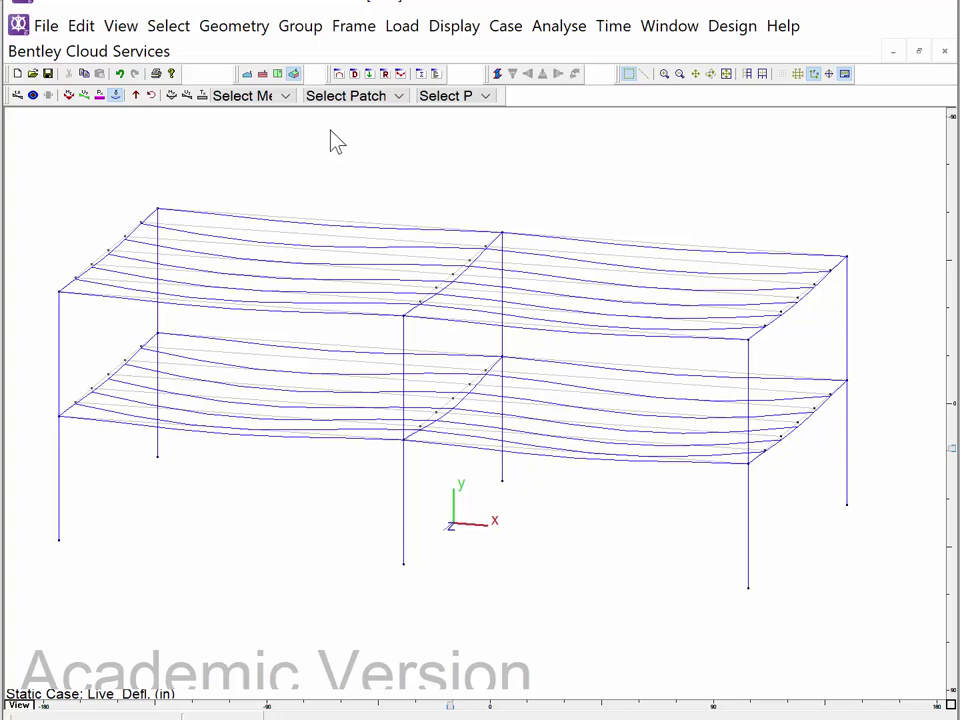
Release major bending Mz' at Joint 1 and Joint 2 of all horizontal members in the frame
left_click(337, 73)
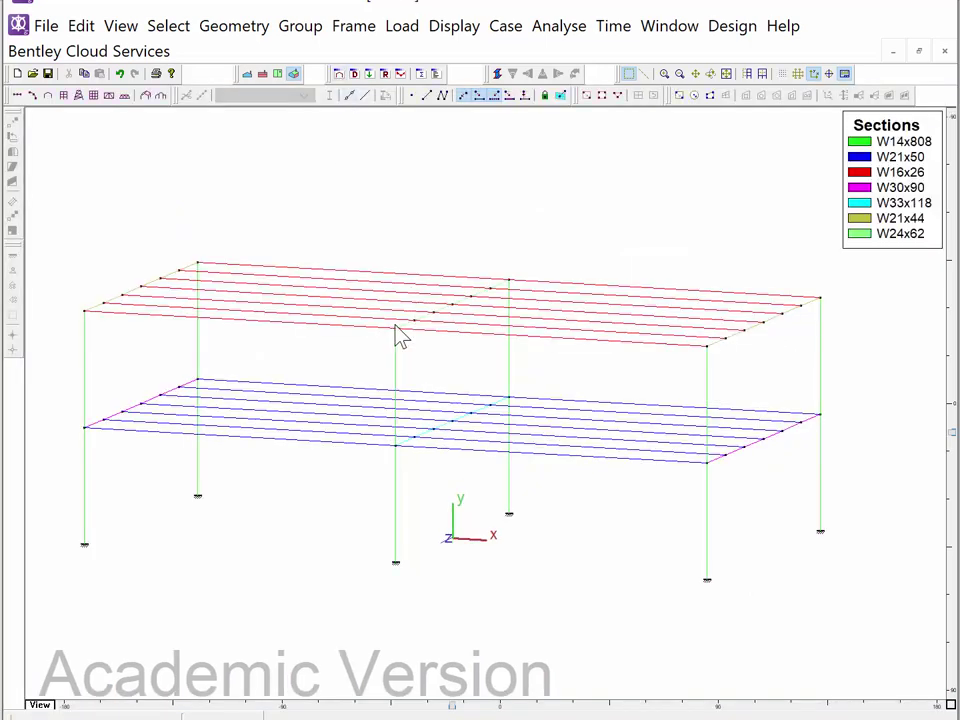
left_click(164, 26)
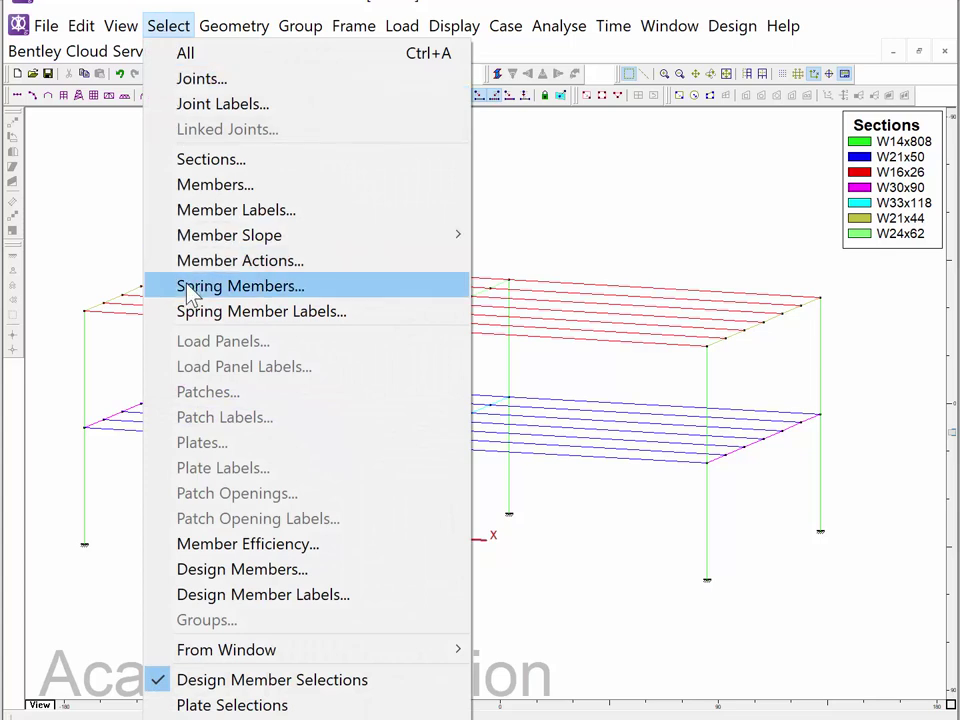
mouse_move(210, 238)
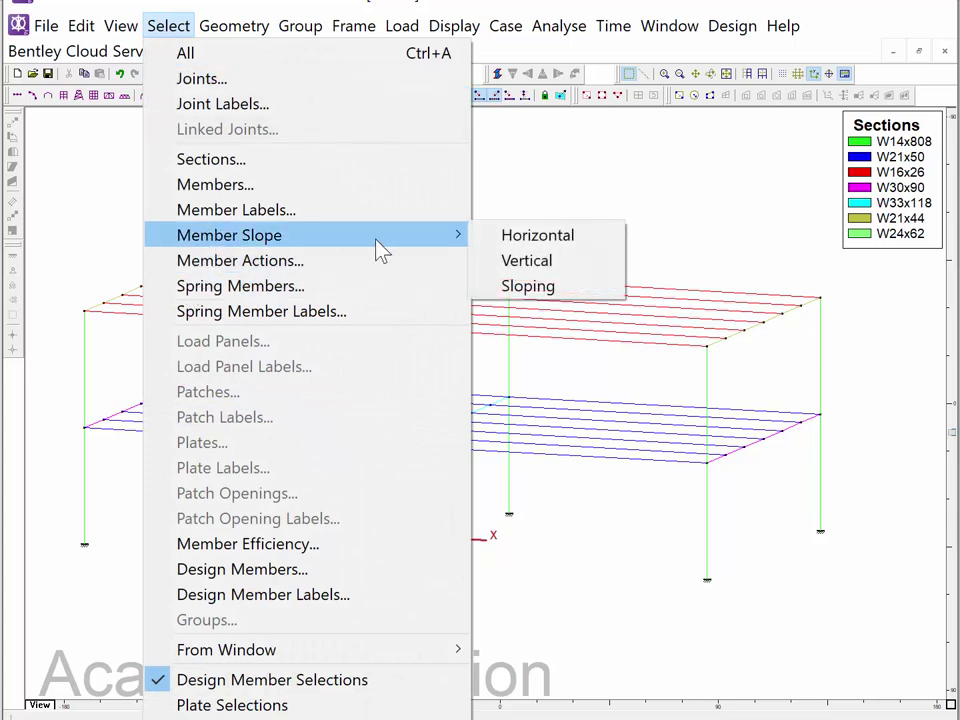
left_click(493, 236)
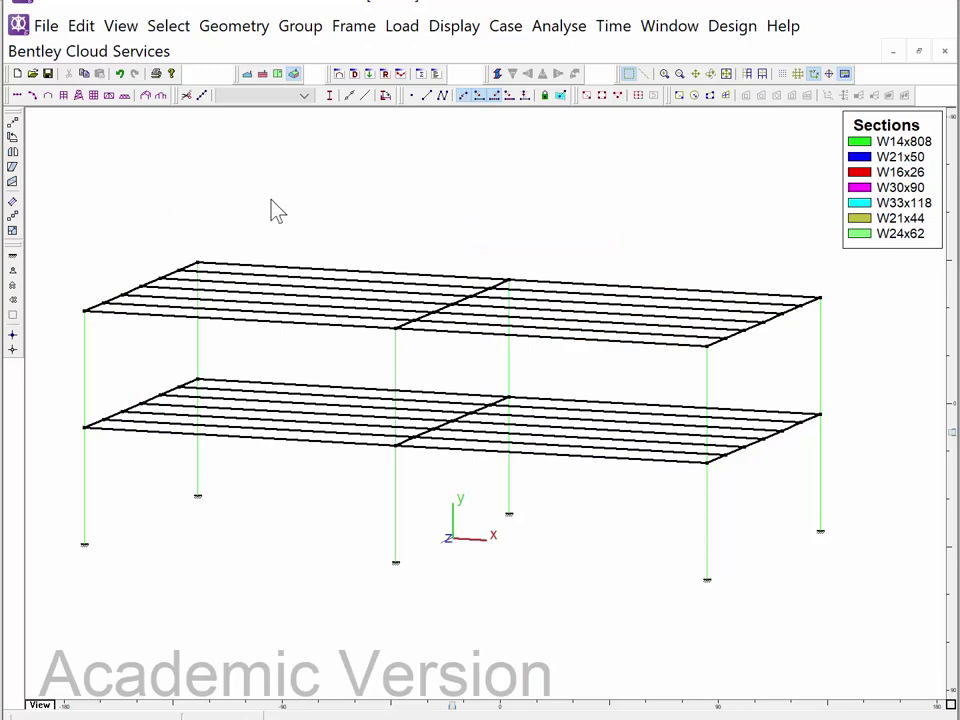
left_click(369, 30)
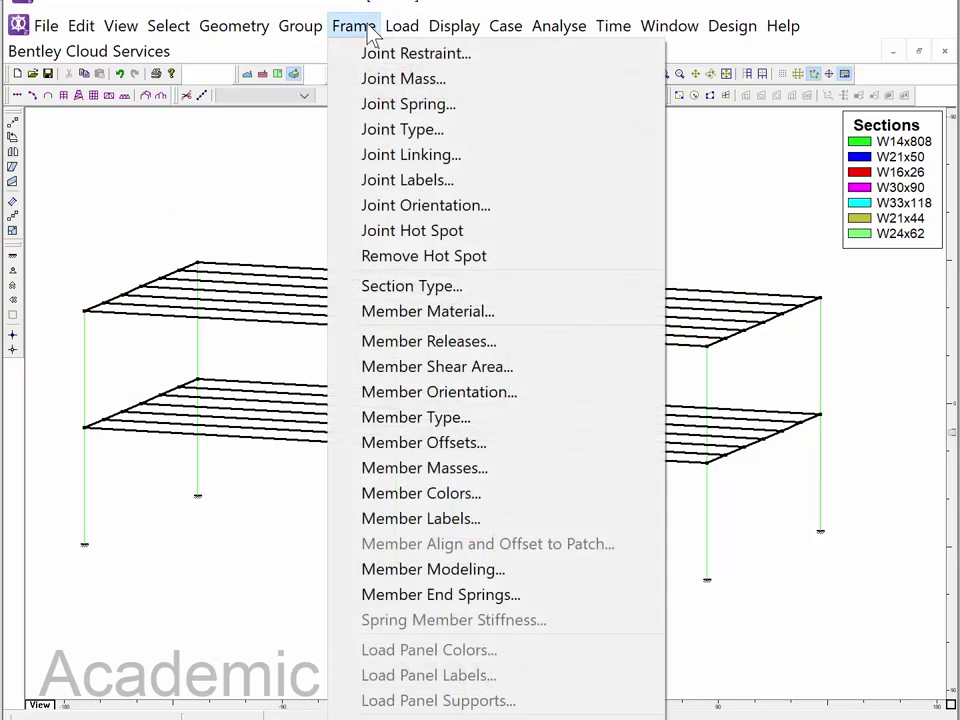
left_click(389, 343)
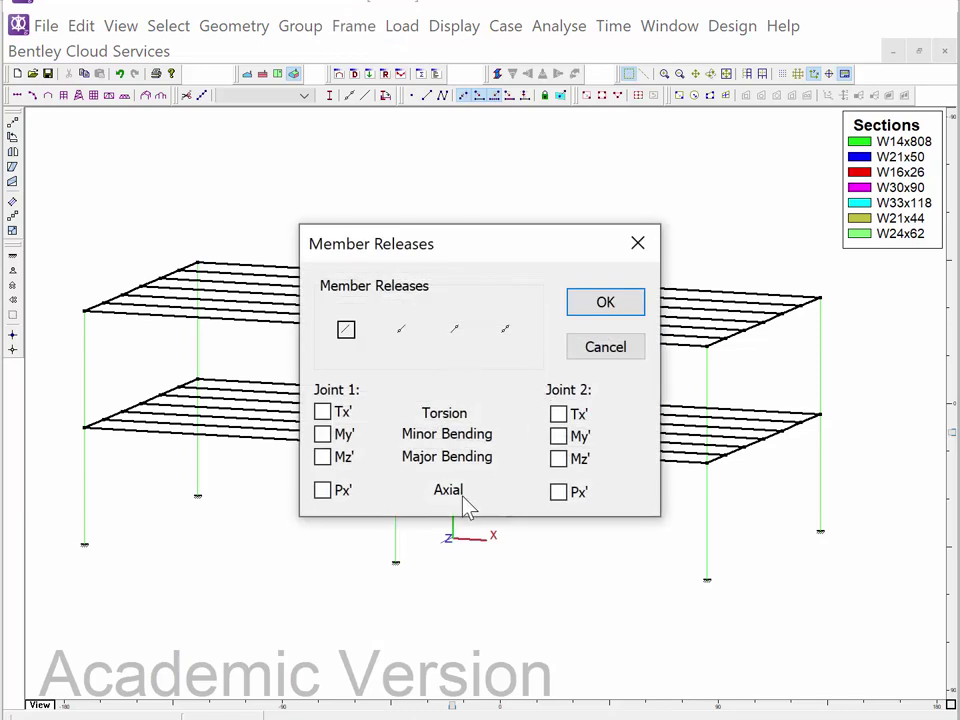
left_click(322, 457)
left_click(558, 459)
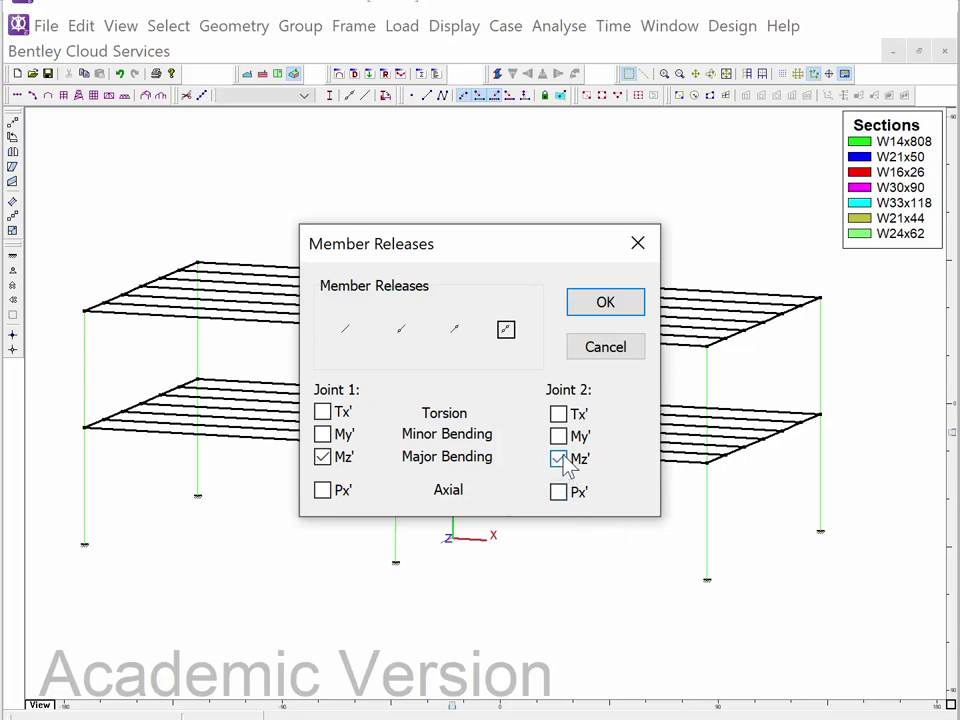
left_click(620, 310)
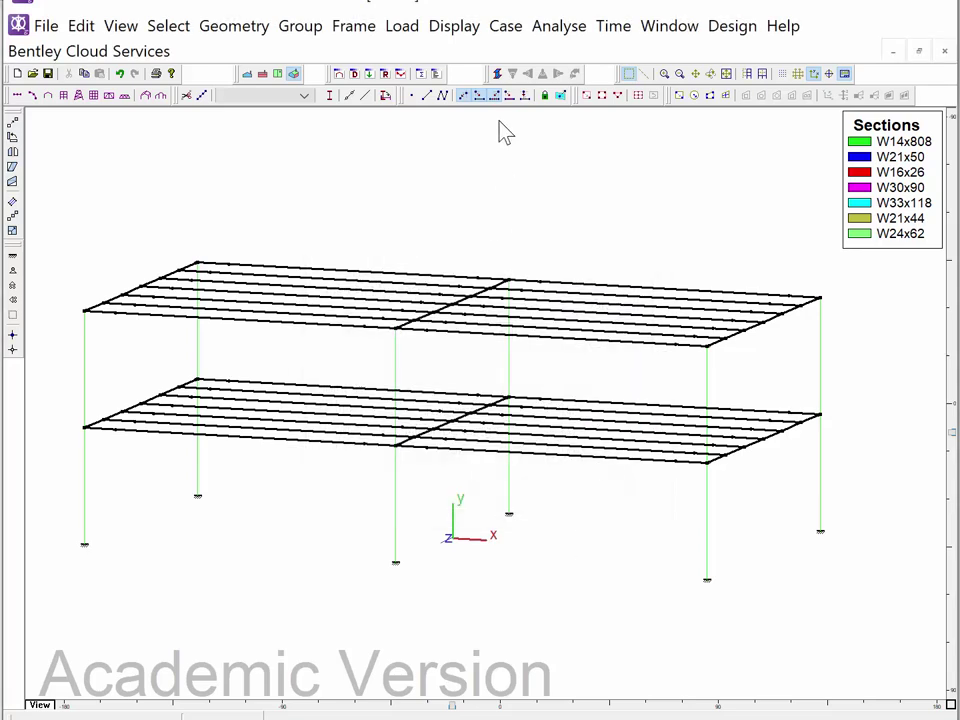
Run a linear analysis of the frame and display the deflected shape for the Live case
left_click(544, 32)
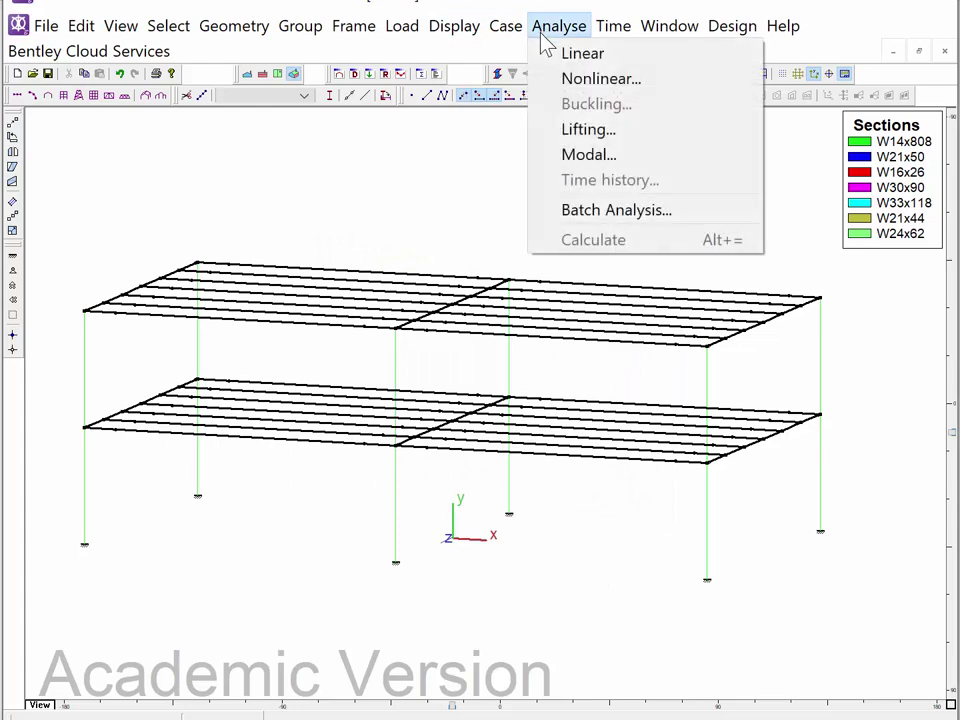
left_click(560, 55)
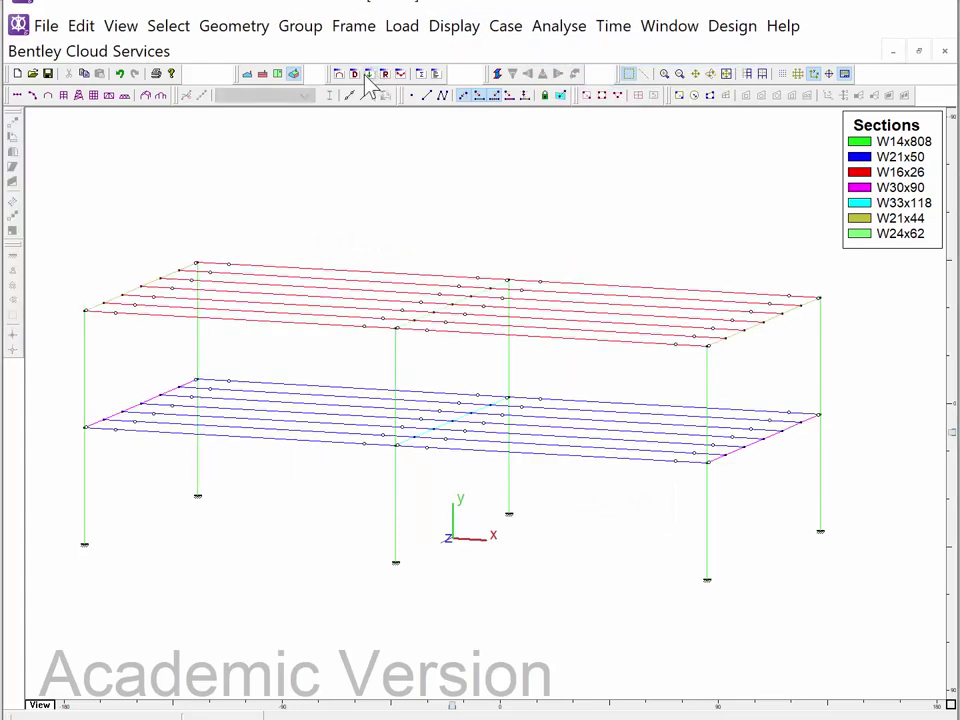
left_click(387, 74)
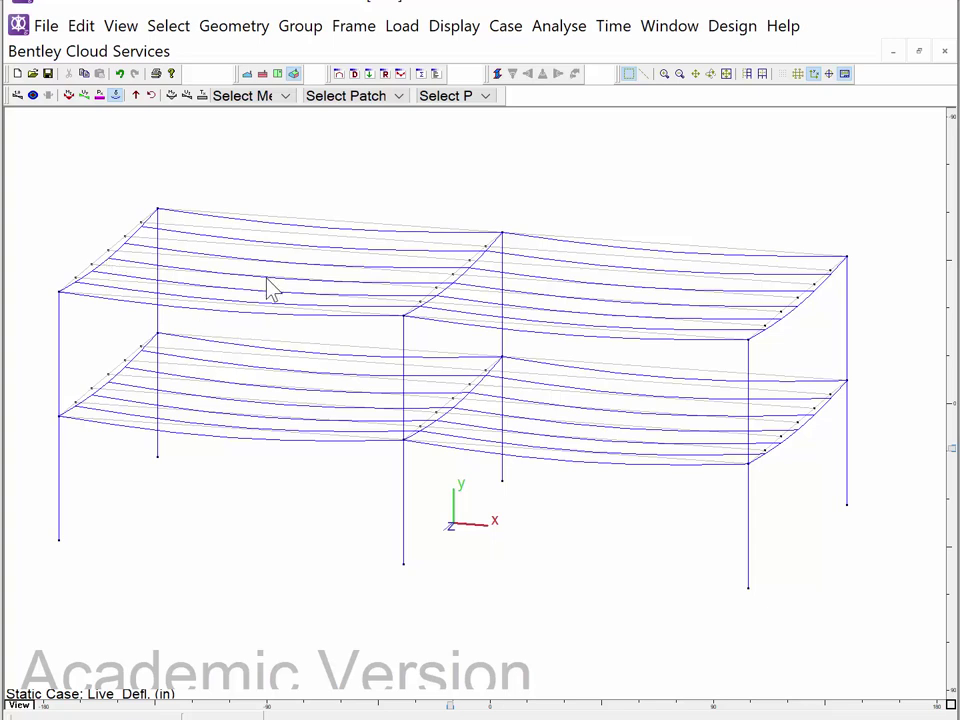
Examine the individual Live deflection diagrams of the rear x-direction edge beams in the first bay, on the upper and lower levels
left_click(320, 224)
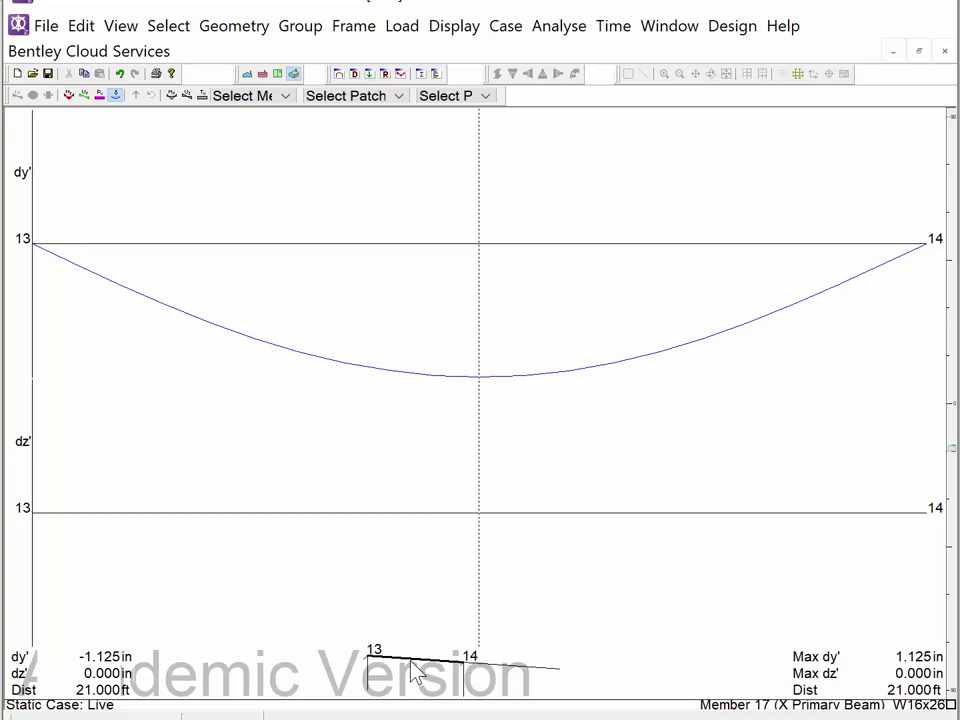
key("ctrl+F4")
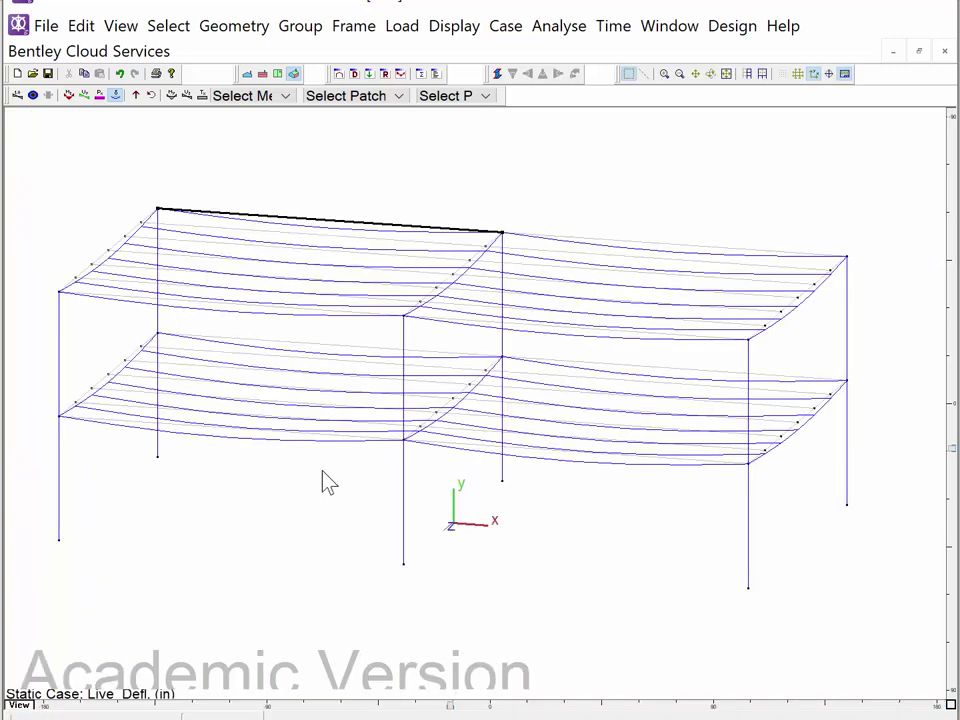
left_click(307, 625)
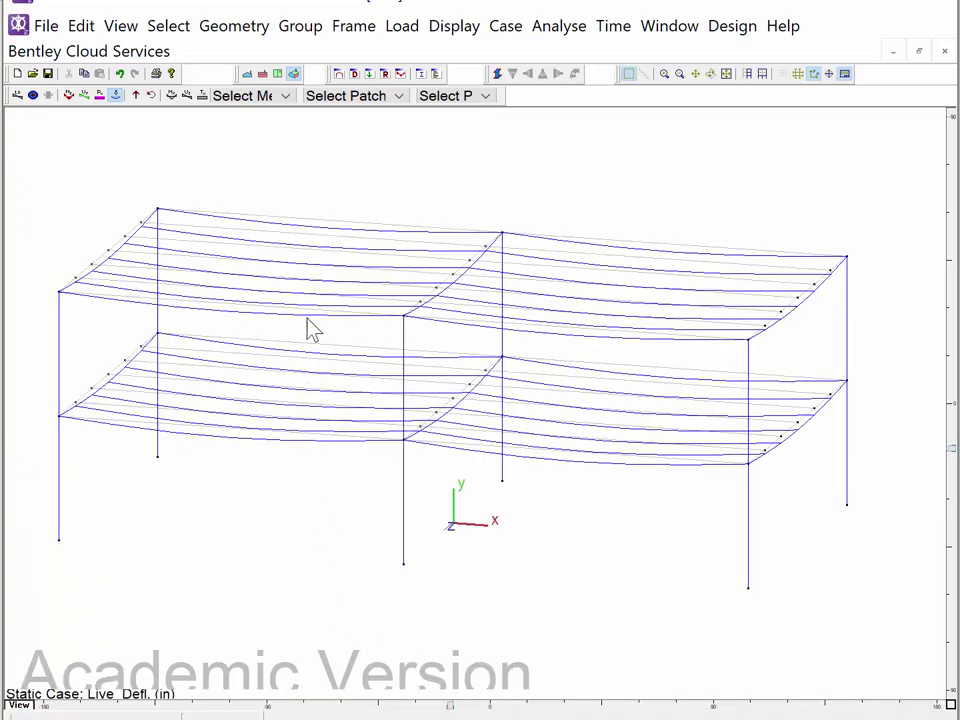
double_click(316, 352)
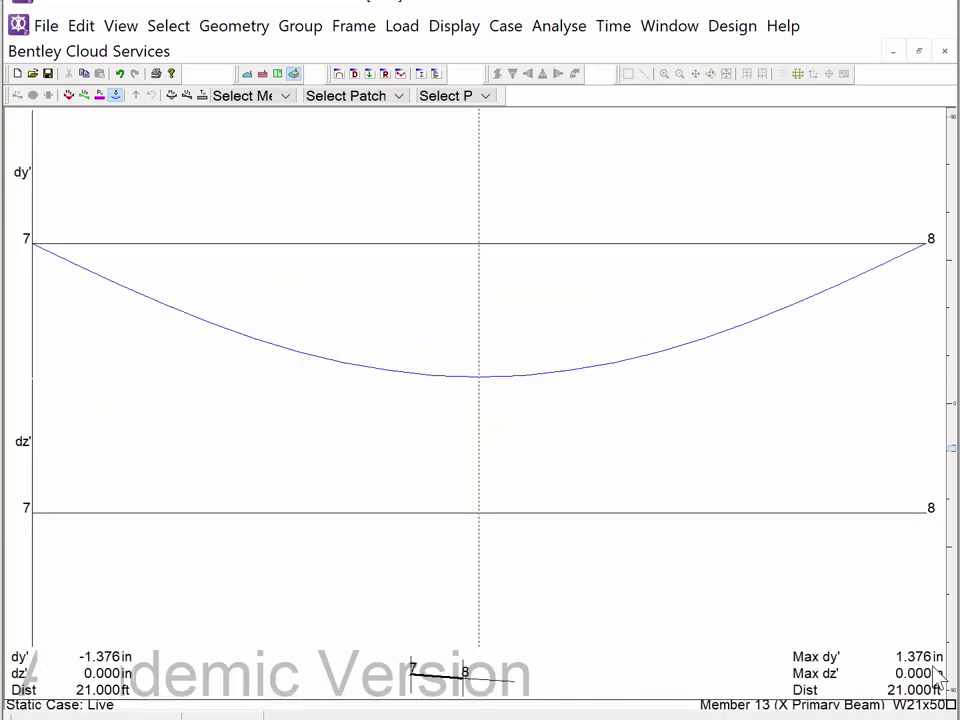
double_click(440, 672)
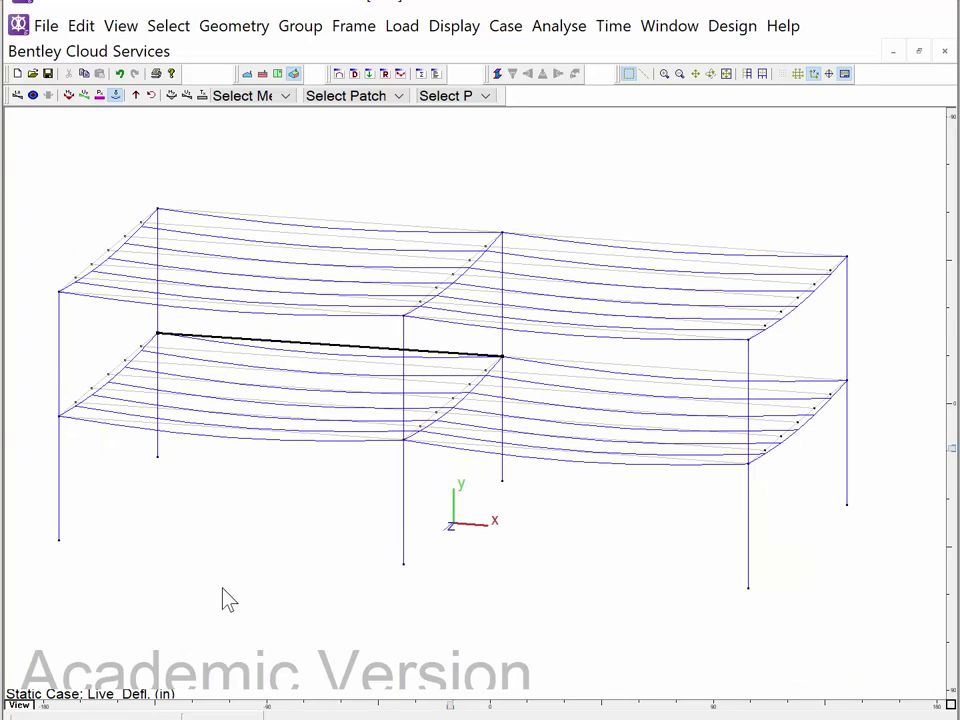
Capture the deflected frame view for the Live case as a screenshot with Snip & Sketch
scroll(326, 487, "up", 2)
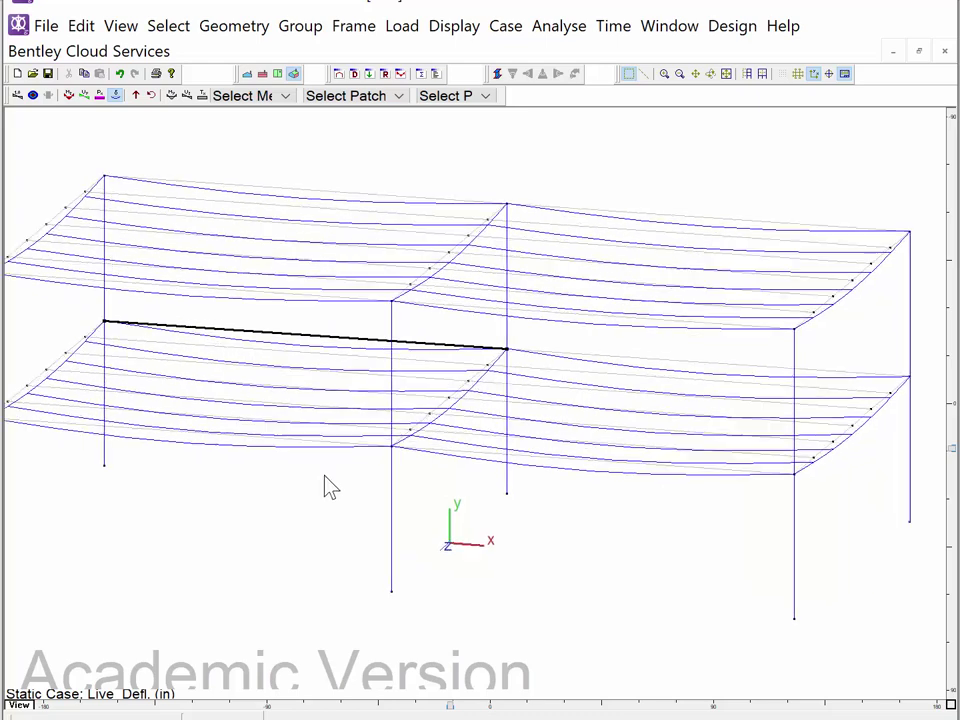
scroll(326, 497, "down", 2)
scroll(326, 497, "up", 1)
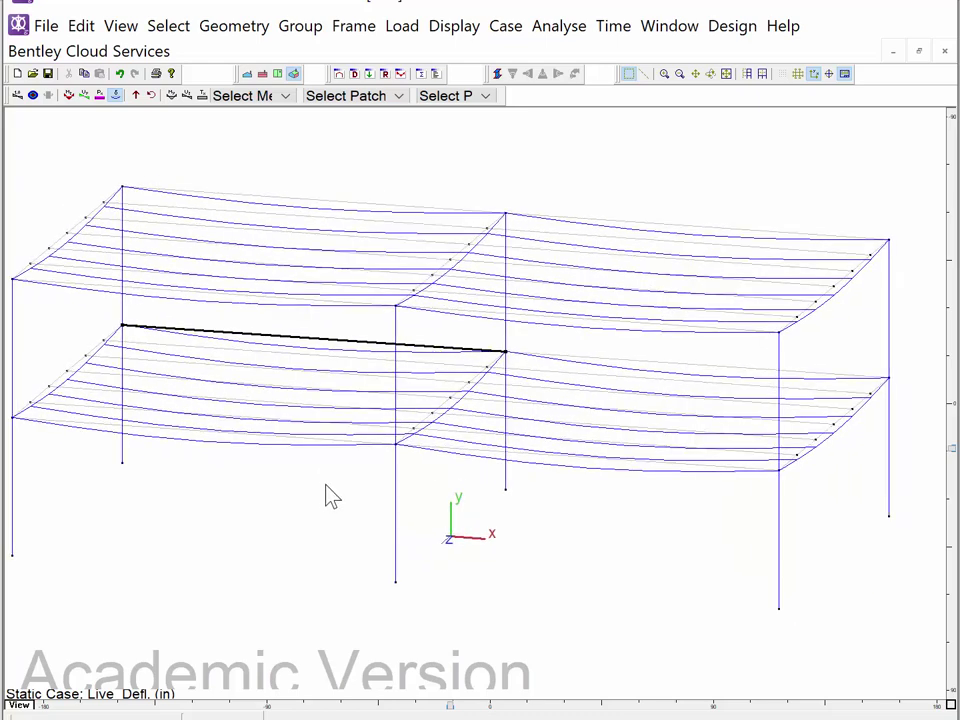
middle_click_drag(345, 491, 358, 493)
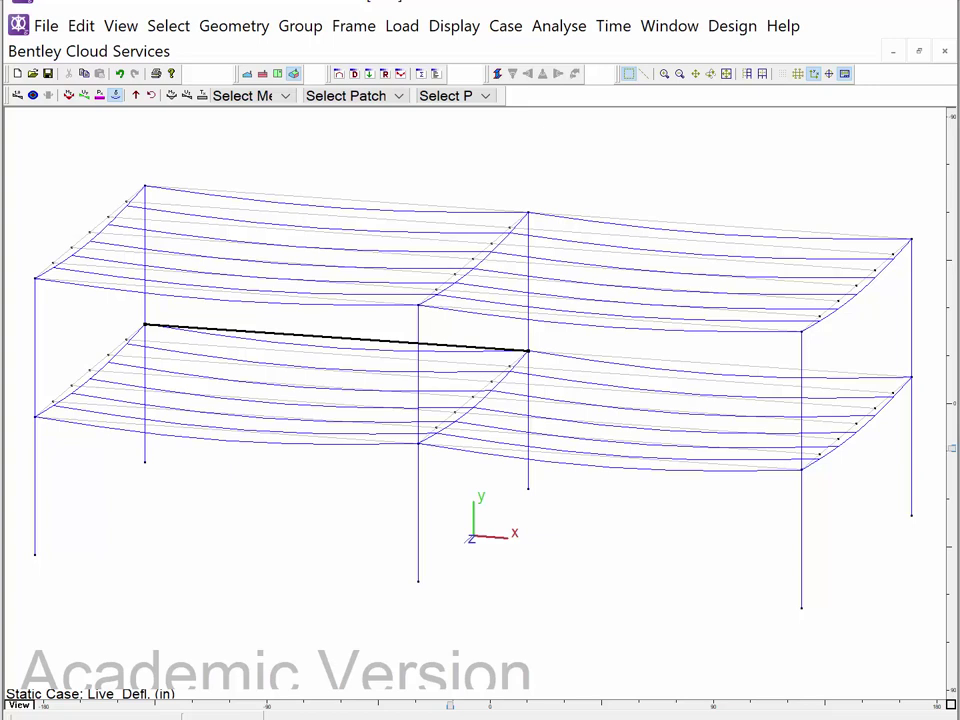
left_click(355, 634)
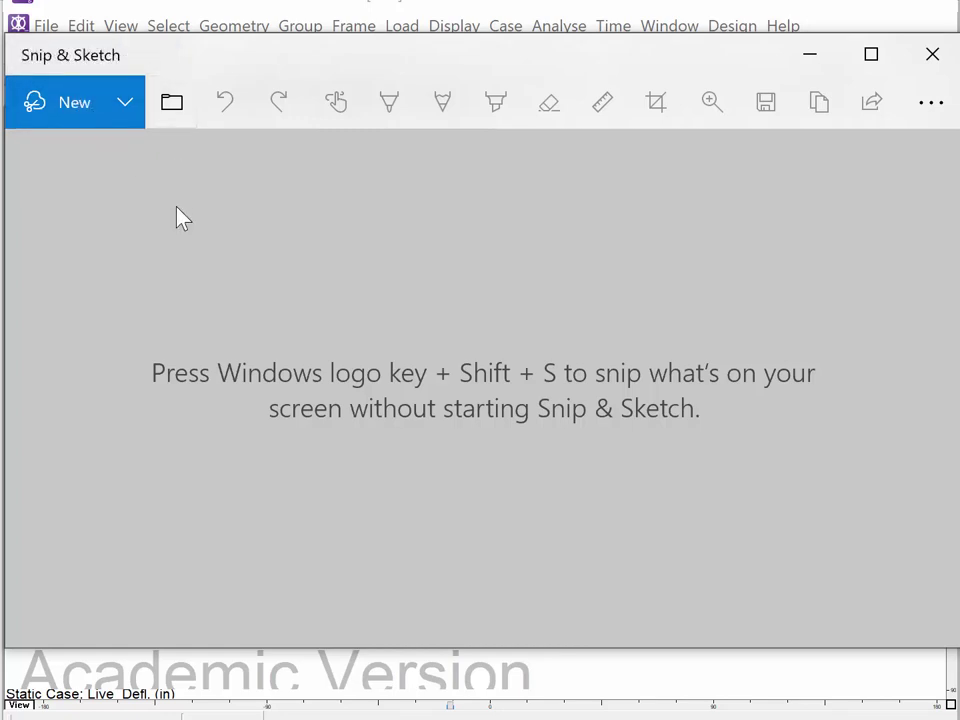
left_click(71, 110)
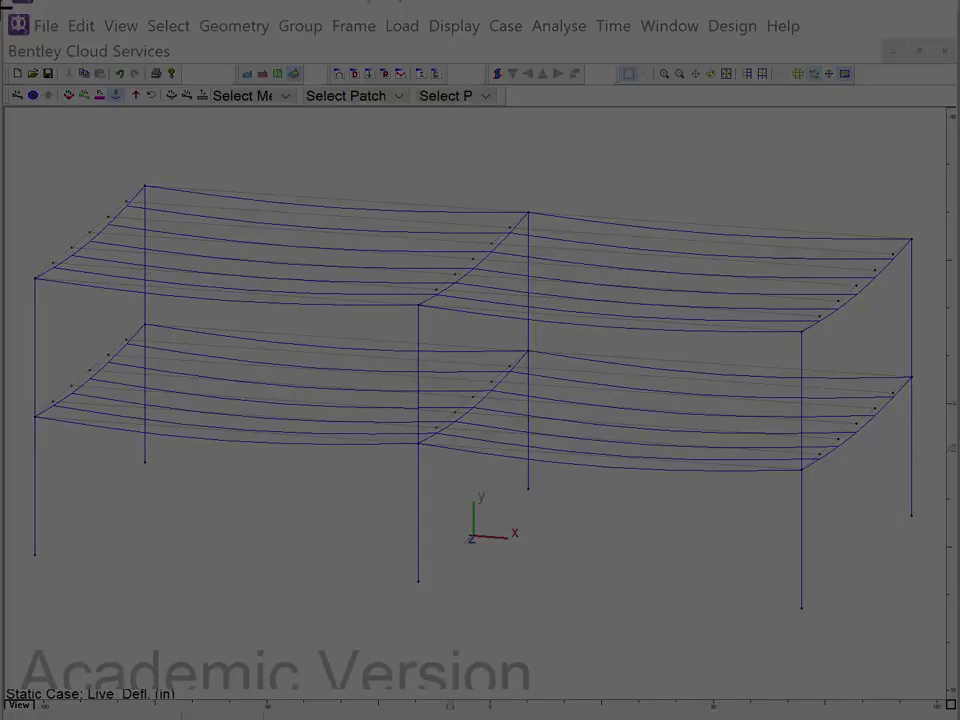
left_click_drag(4, 8, 936, 685)
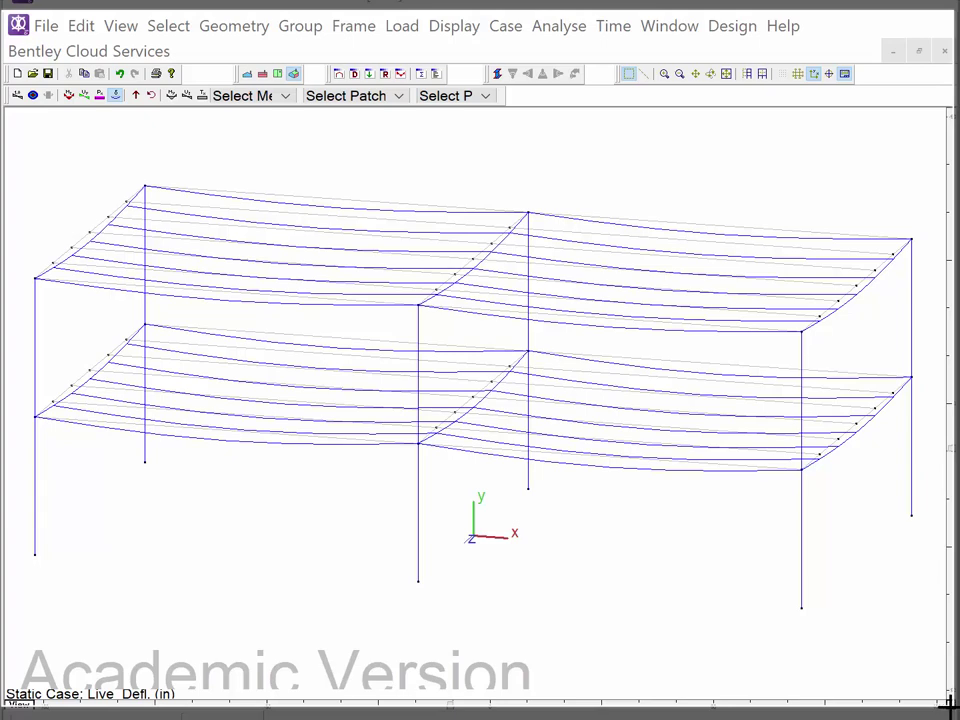
key("super+shift+s")
left_click(606, 574)
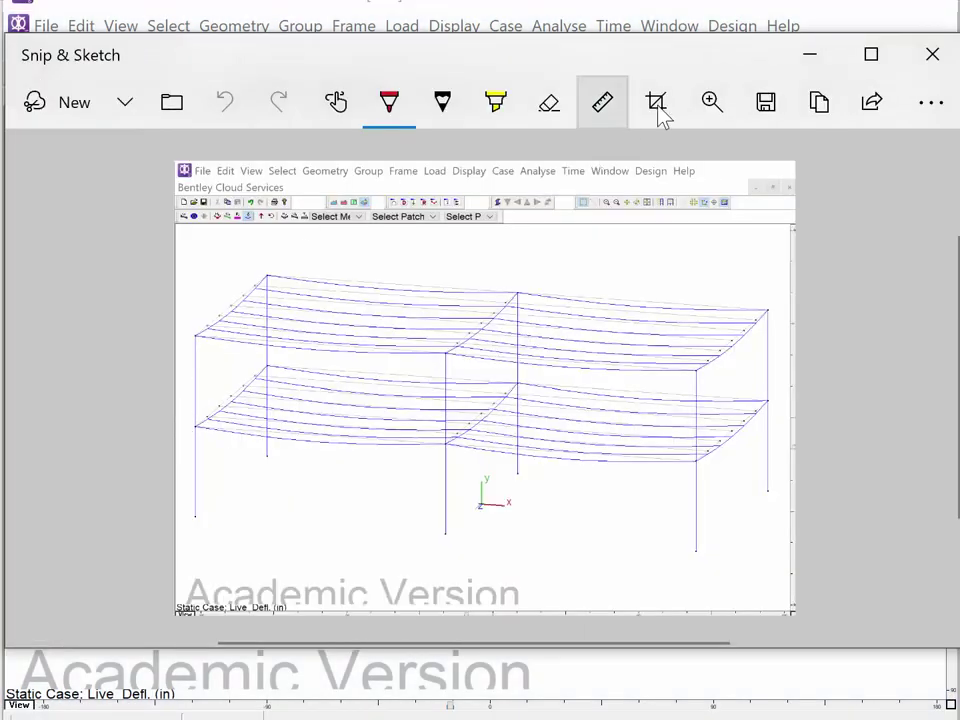
Save the screenshot in the 06.3.3-H-SizingSteelBeamsUsingMF-42x42x7Assign folder under 01_ARC_331-332 and 06-BEAMS, and close Snip & Sketch
left_click(760, 118)
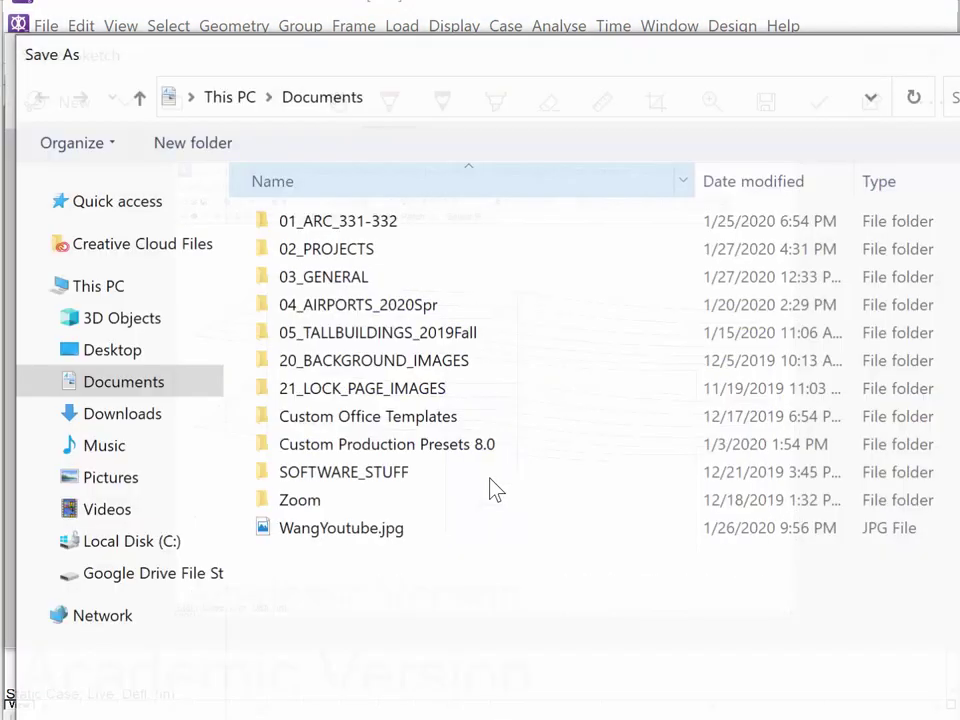
double_click(315, 224)
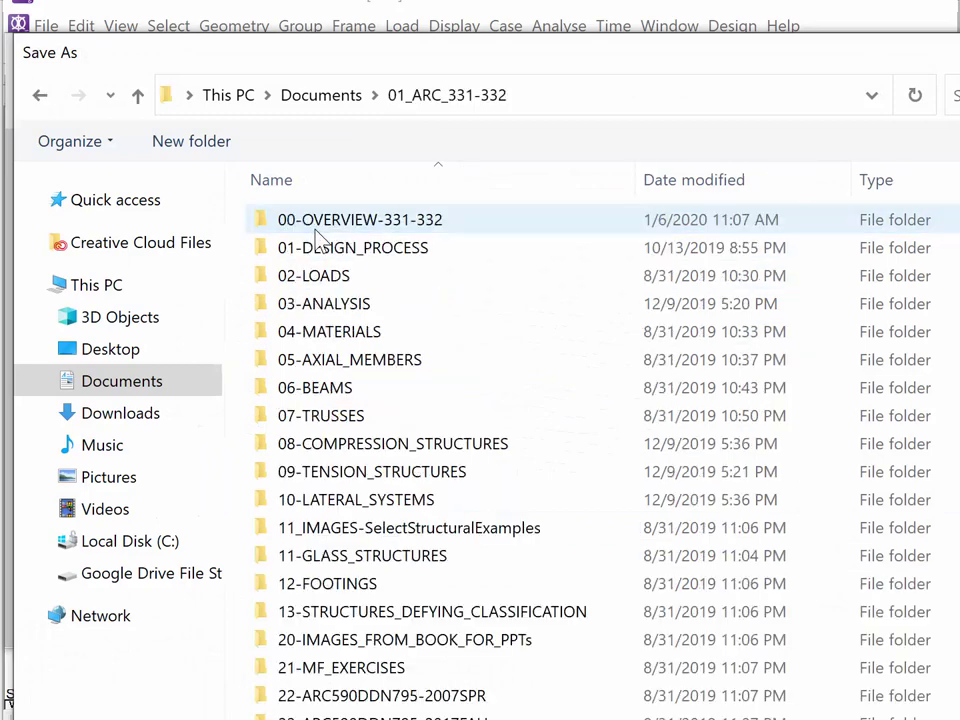
double_click(315, 392)
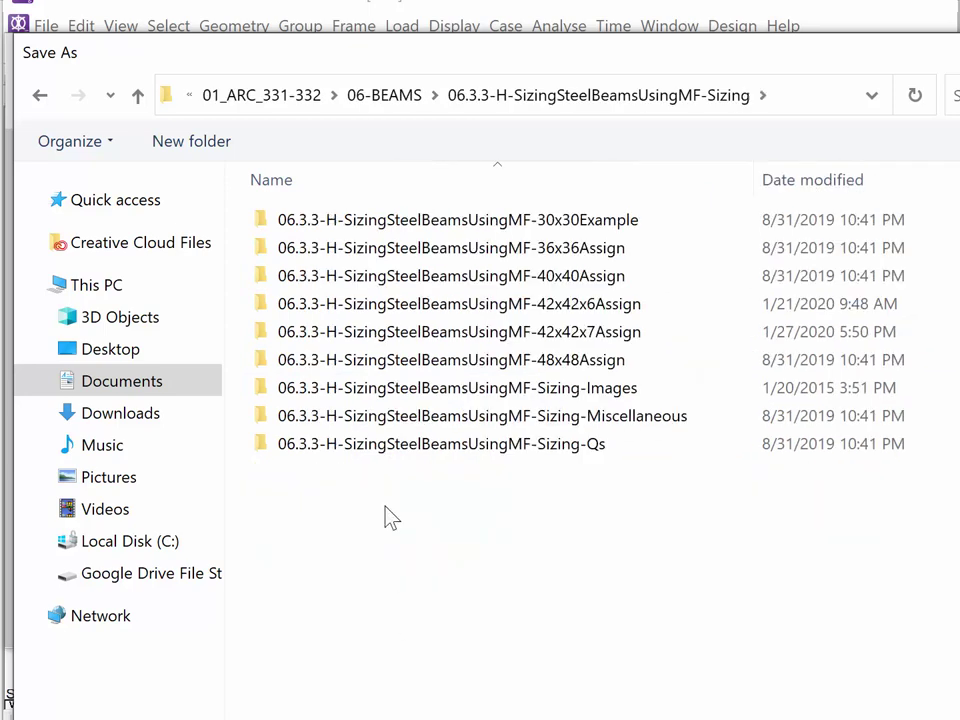
left_click(393, 338)
double_click(393, 338)
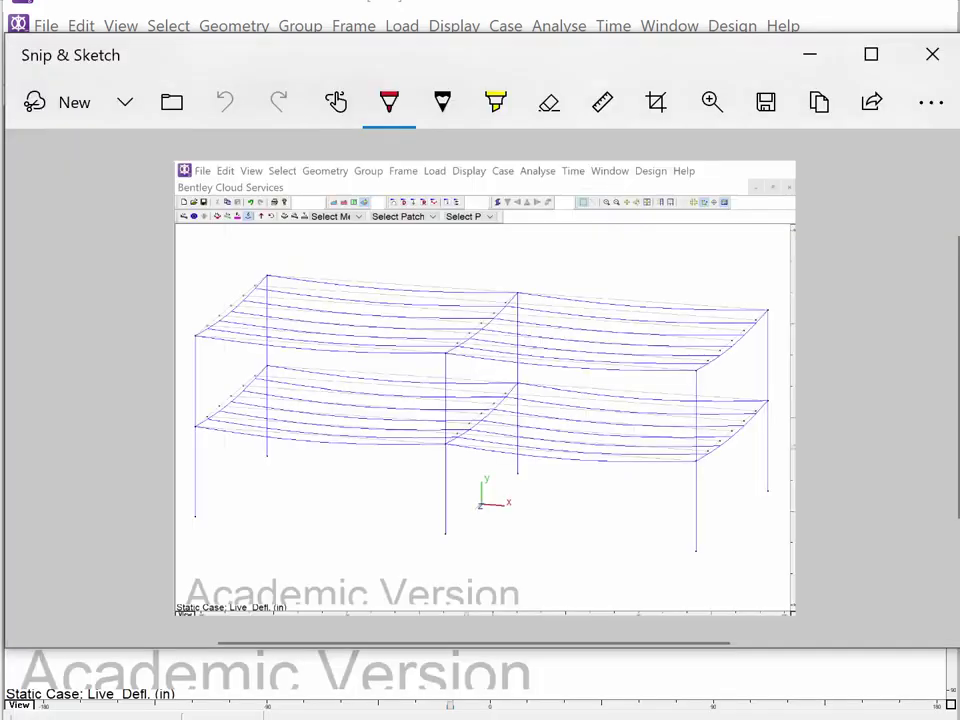
left_click(932, 54)
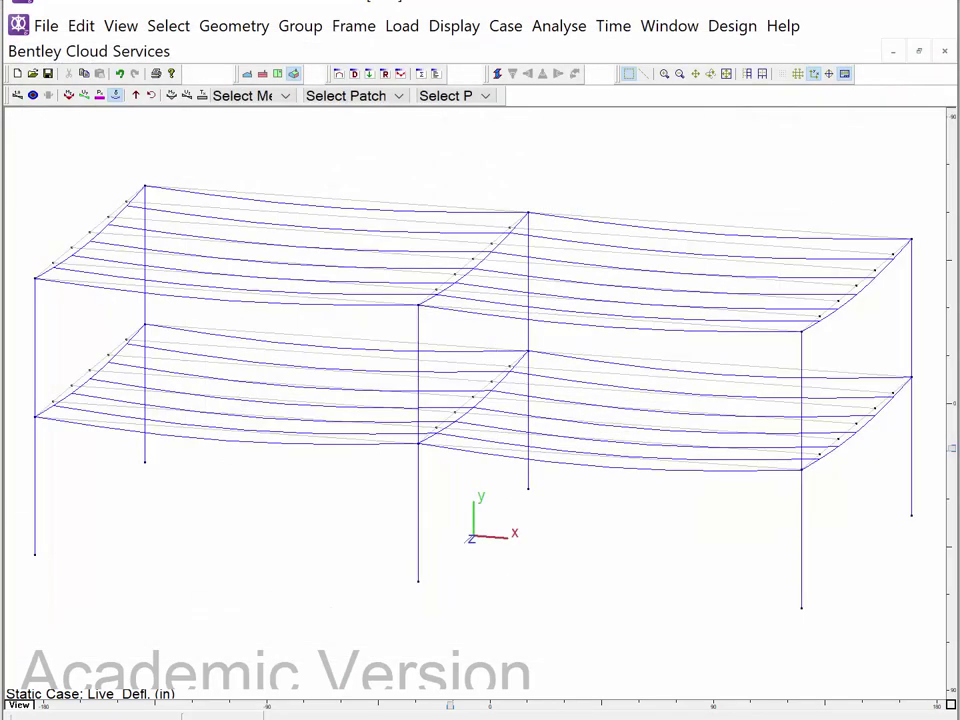
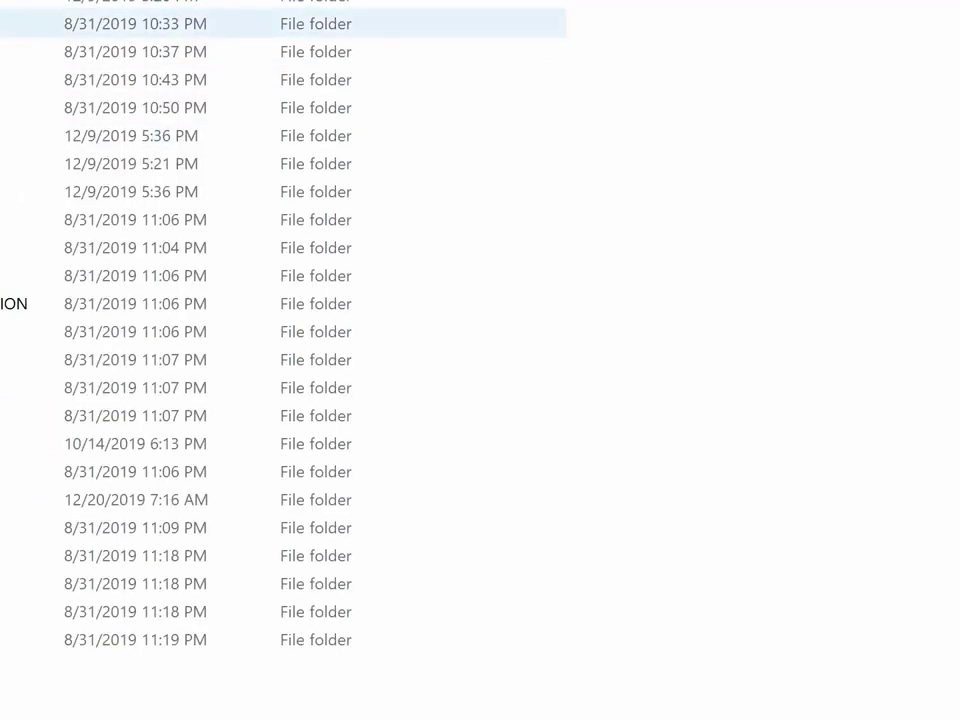
Insert the saved deflection image from the 42x42x7Assign folder into the presentation slide and enlarge it to fill the slide
left_click(150, 79)
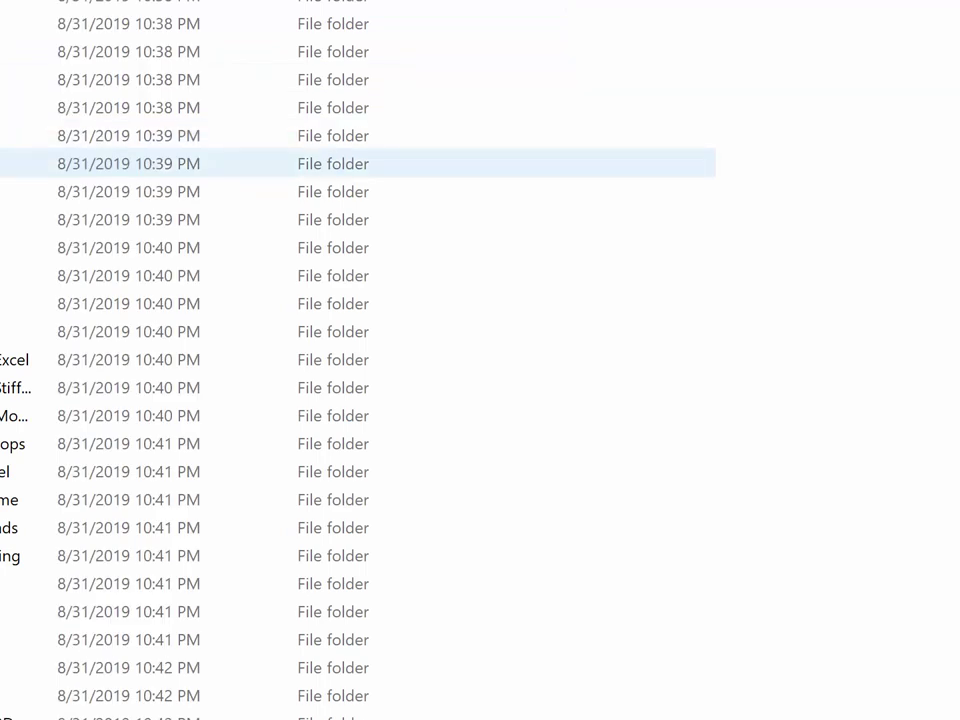
left_click(150, 555)
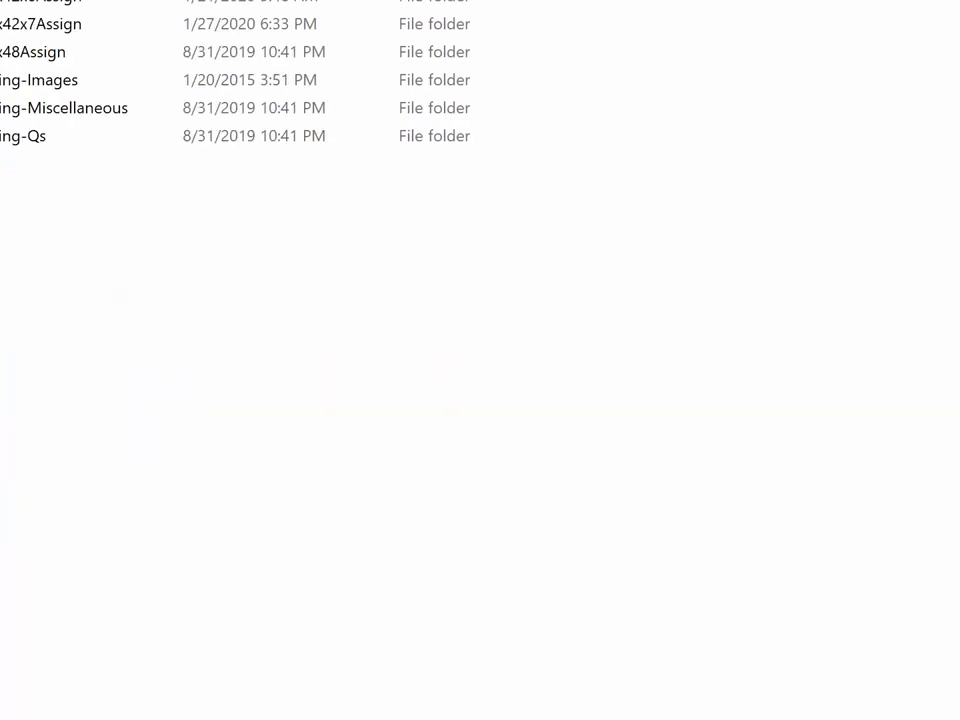
double_click(40, 23)
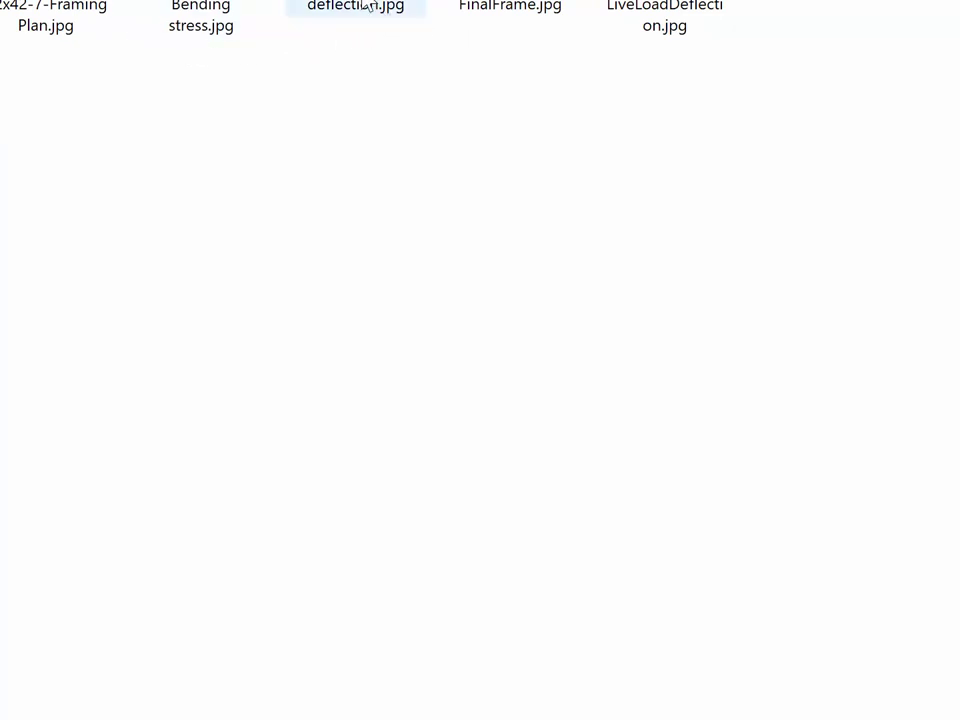
double_click(366, 4)
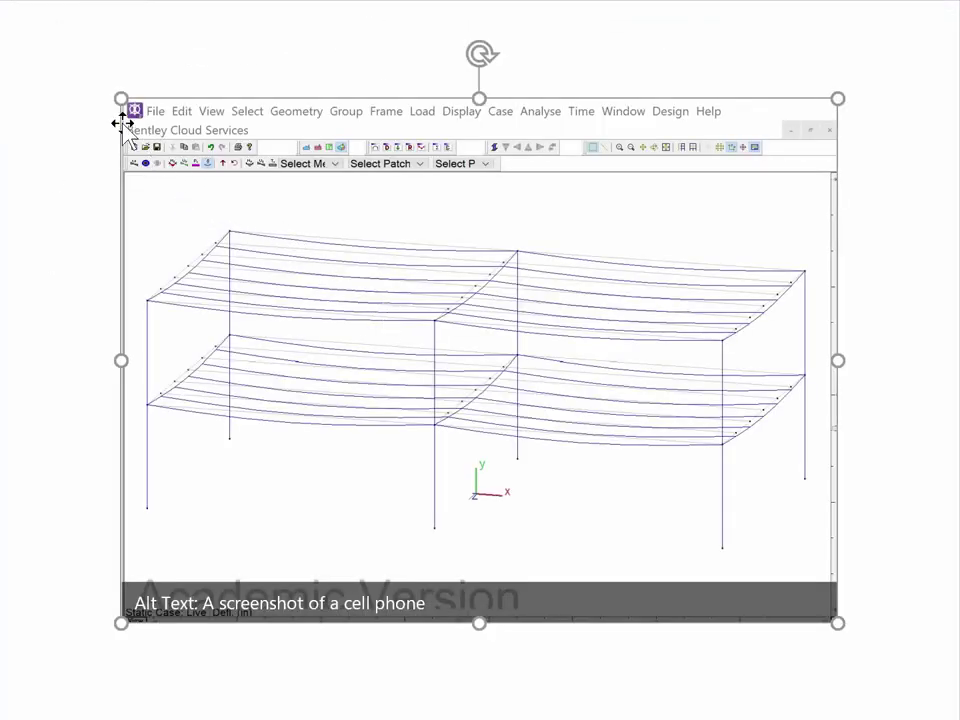
left_click_drag(120, 98, 16, 11)
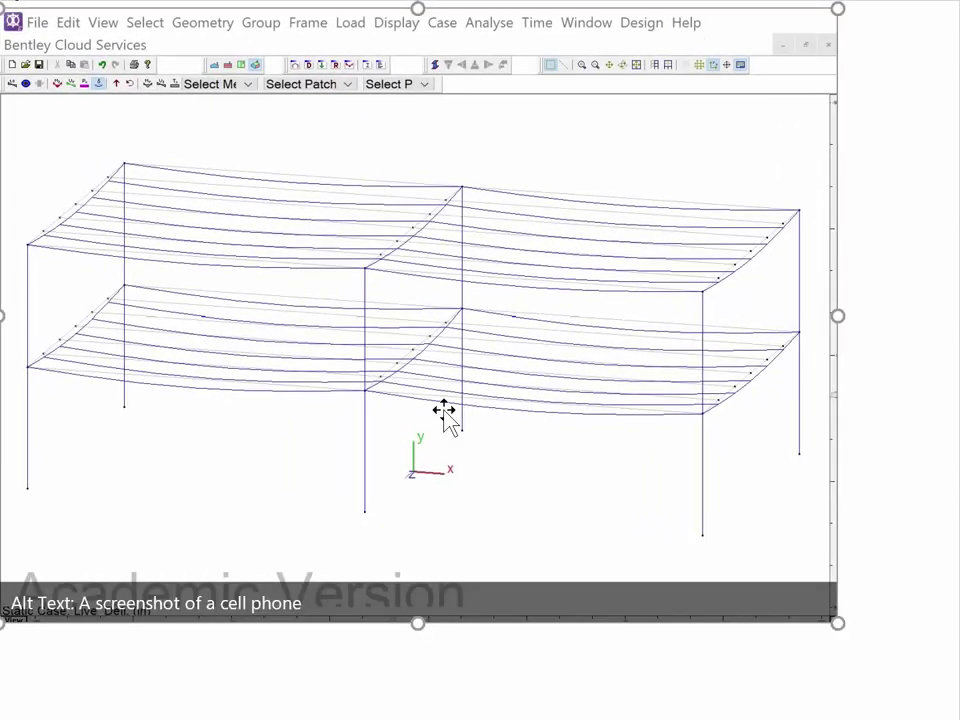
left_click_drag(838, 624, 950, 697)
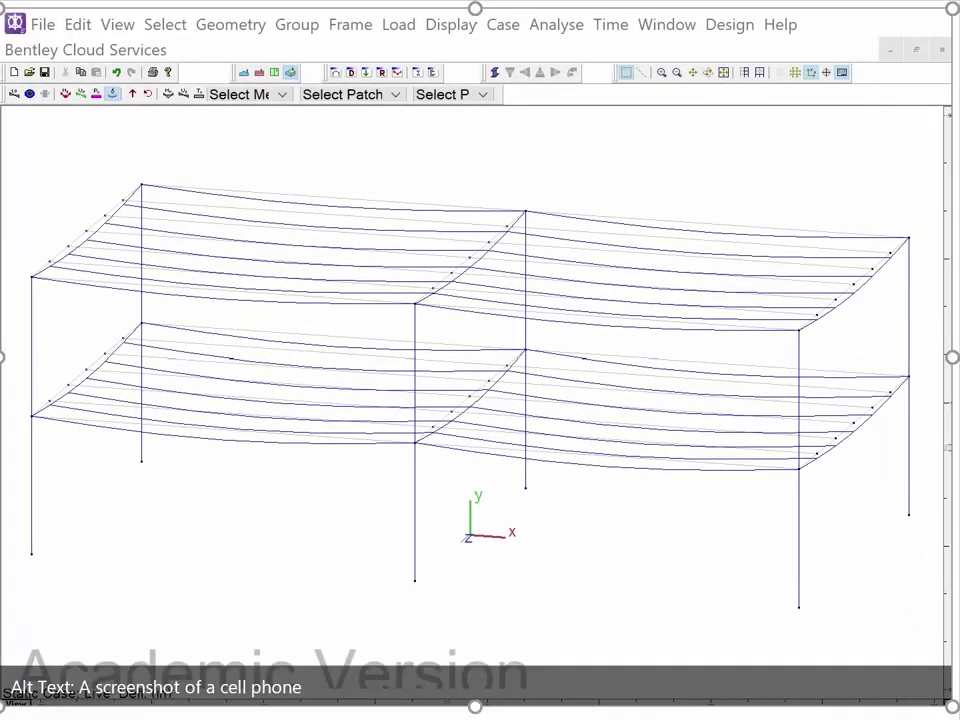
Add a text label reading 1.376in at the lower-level rear x-direction beam in the second bay on the slide
key("Escape")
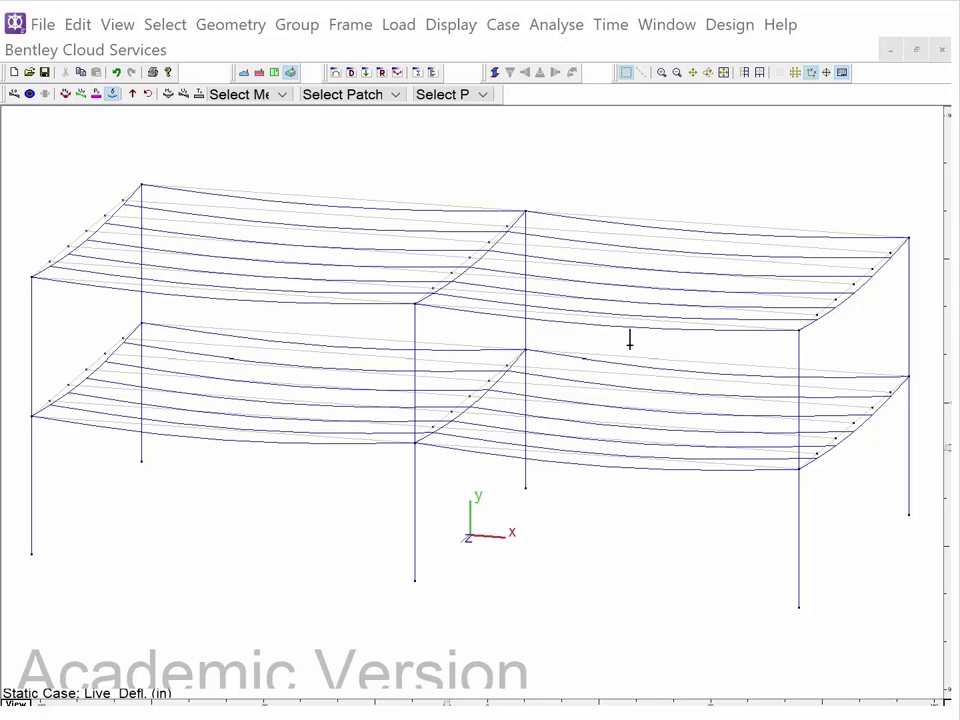
left_click_drag(632, 344, 728, 384)
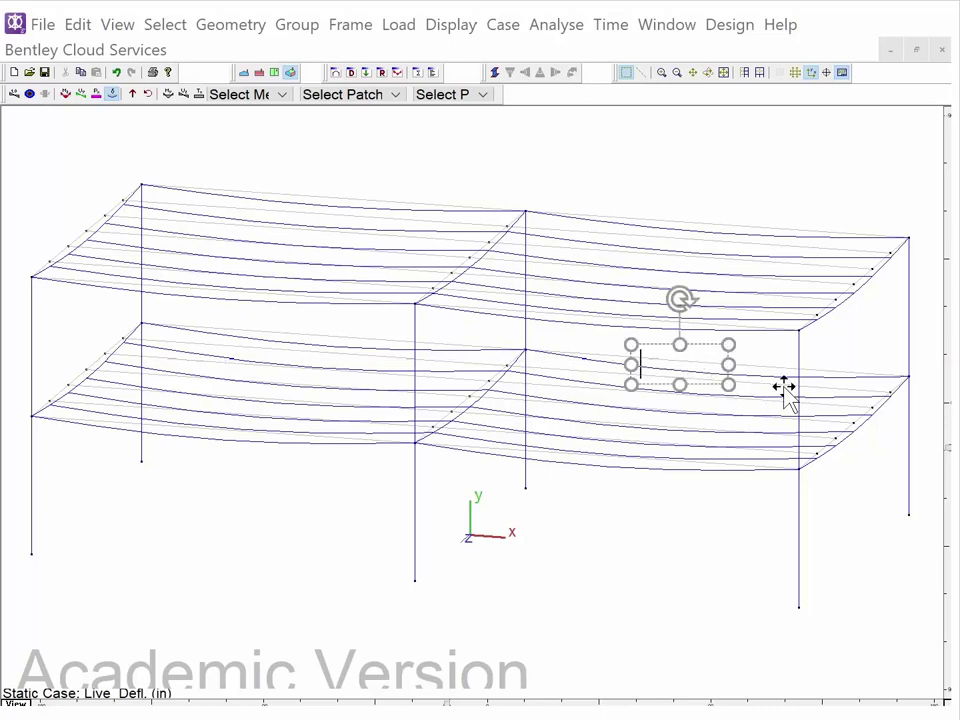
type("1.376in")
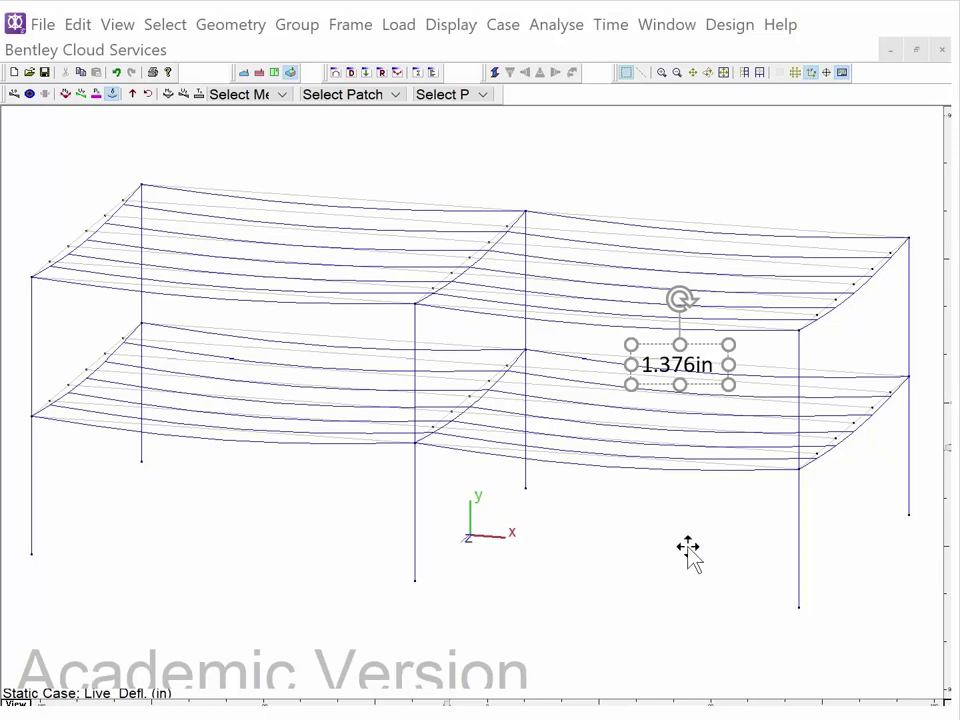
left_click(701, 597)
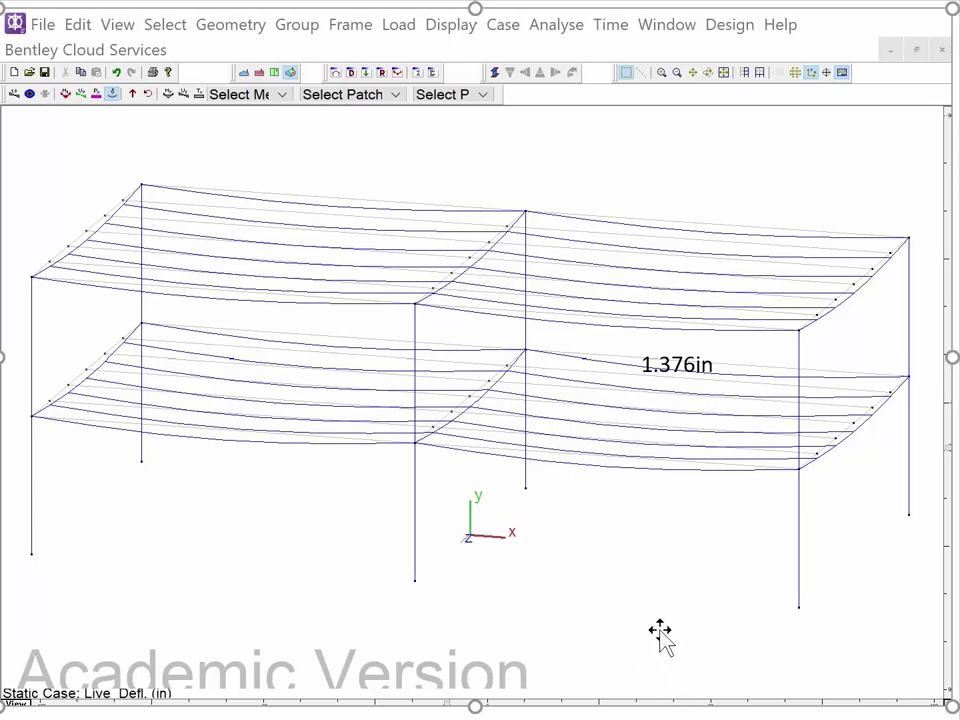
left_click(684, 365)
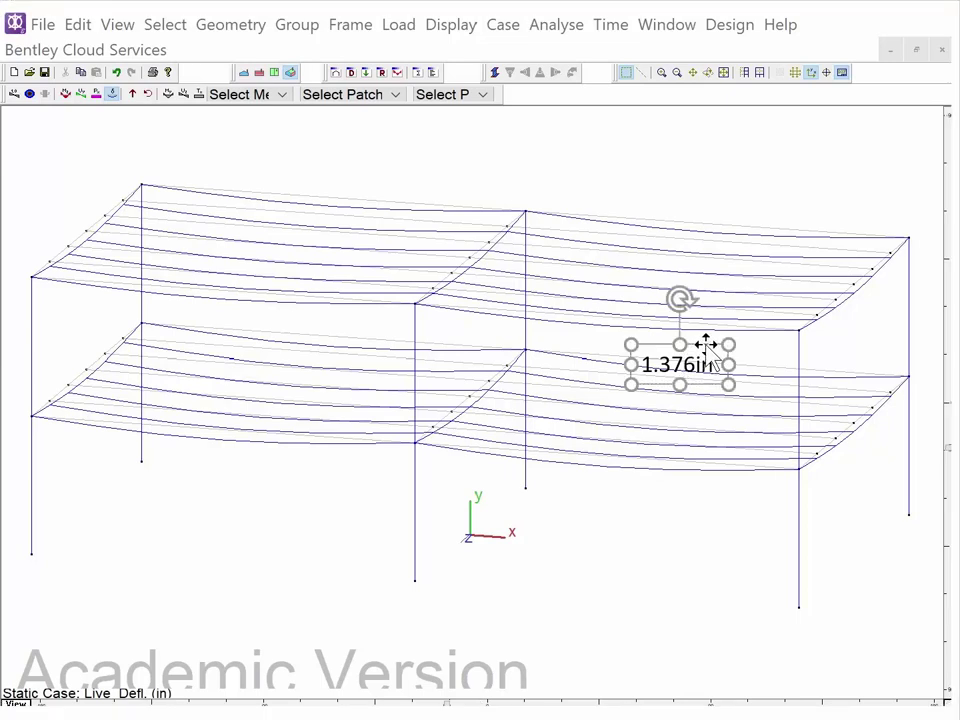
key("Return")
type("c")
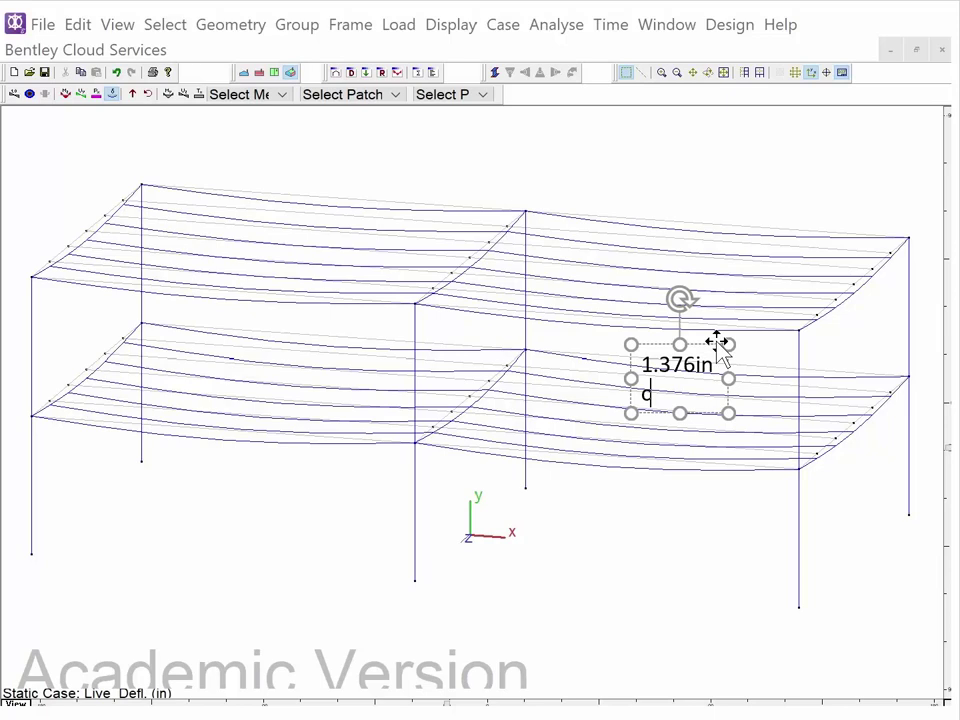
key("BackSpace")
type("d")
key("BackSpace")
key("BackSpace")
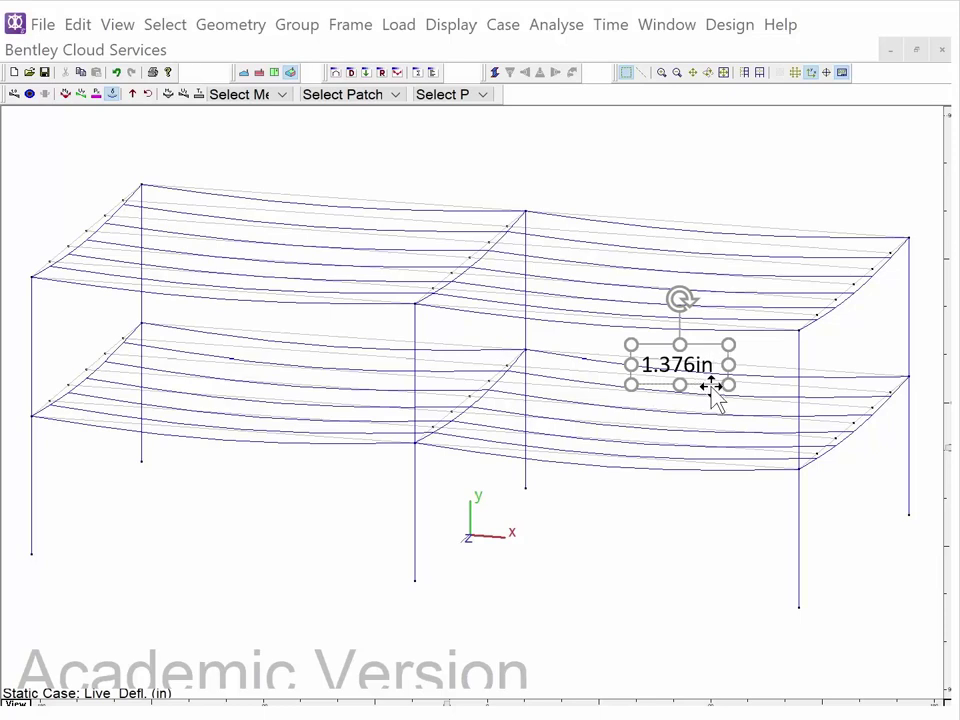
Copy the 1.376in label to the second bay's upper-level rear beam and the first bay's upper-level end beam, clearing the latter's number but keeping in
left_click_drag(711, 385, 116, 251, "ctrl")
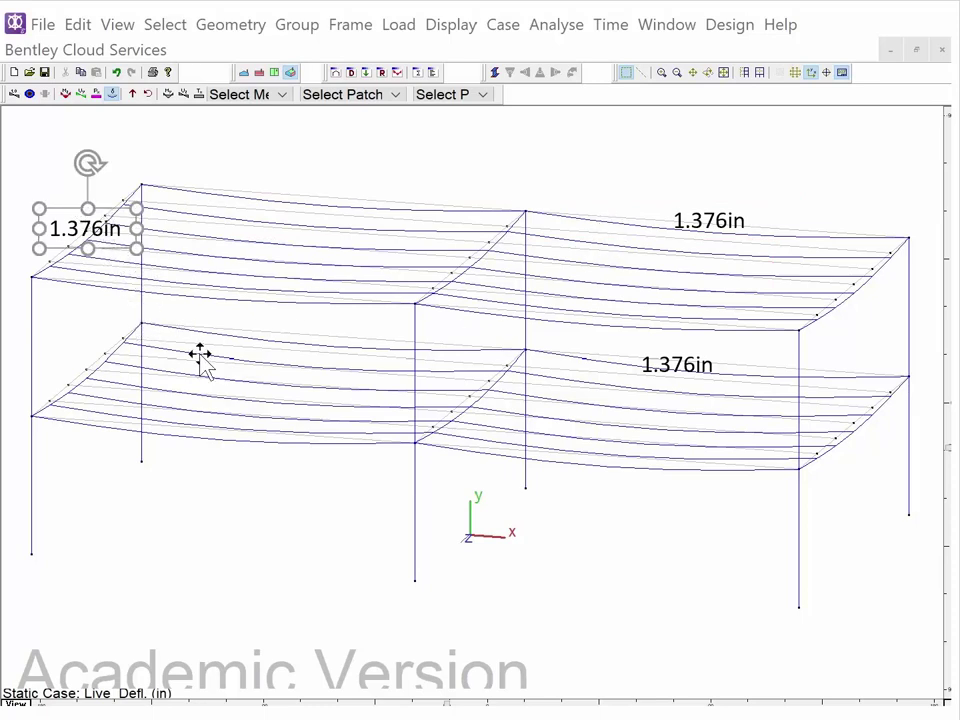
left_click(476, 607)
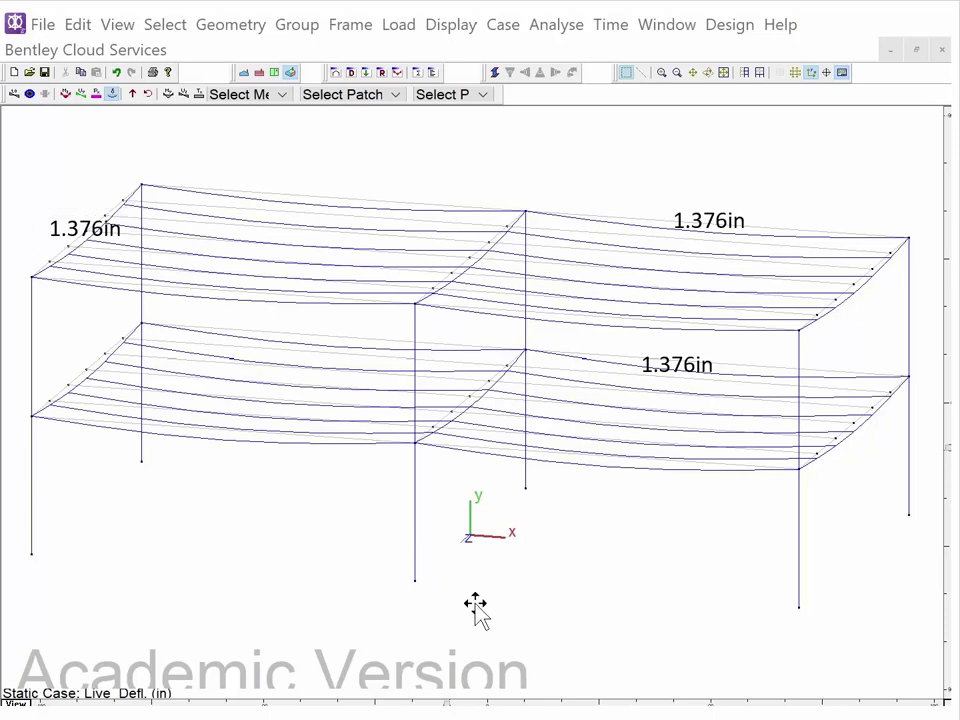
left_click(66, 228)
double_click(66, 228)
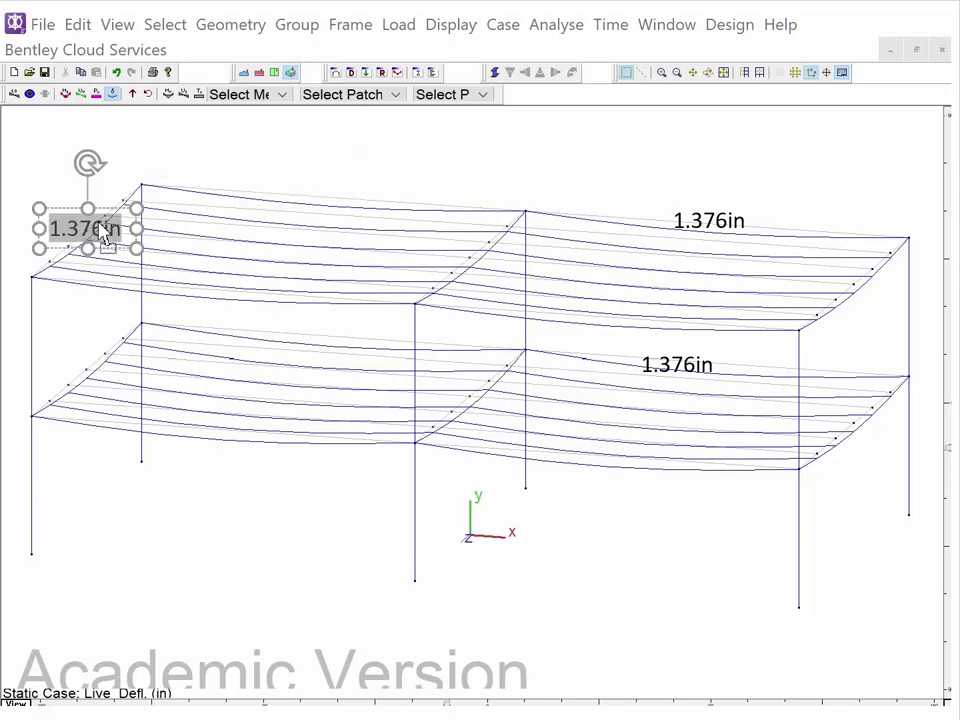
left_click(94, 229)
left_click_drag(100, 228, 48, 228)
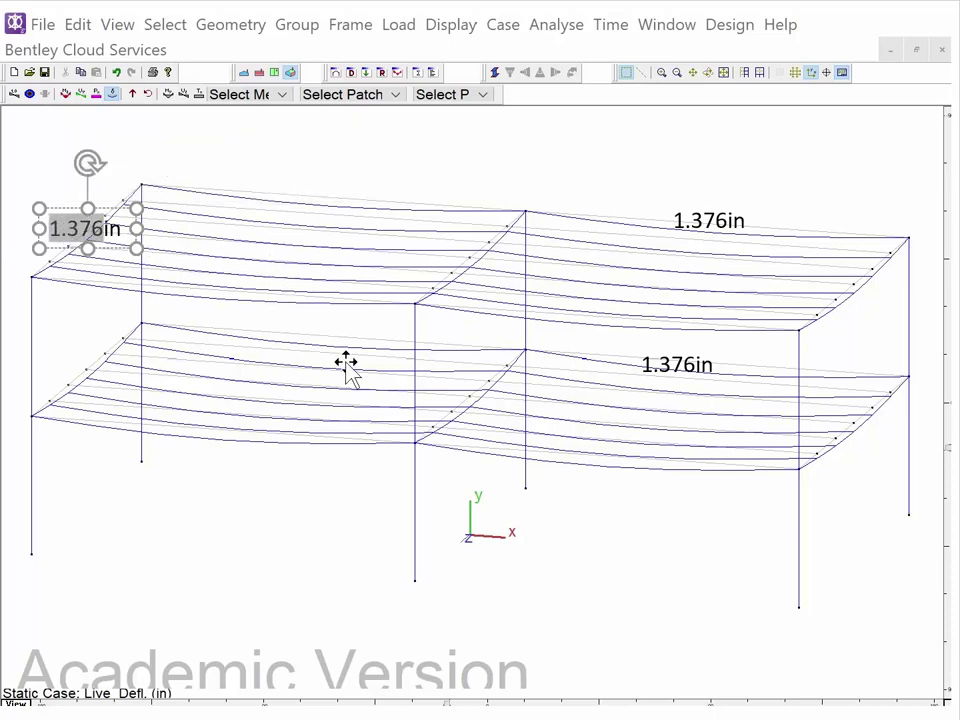
key("BackSpace")
Look up the Live deflection of the second bay's upper-level rear beam in Multiframe and set its slide label to 1.125in
left_click(709, 208)
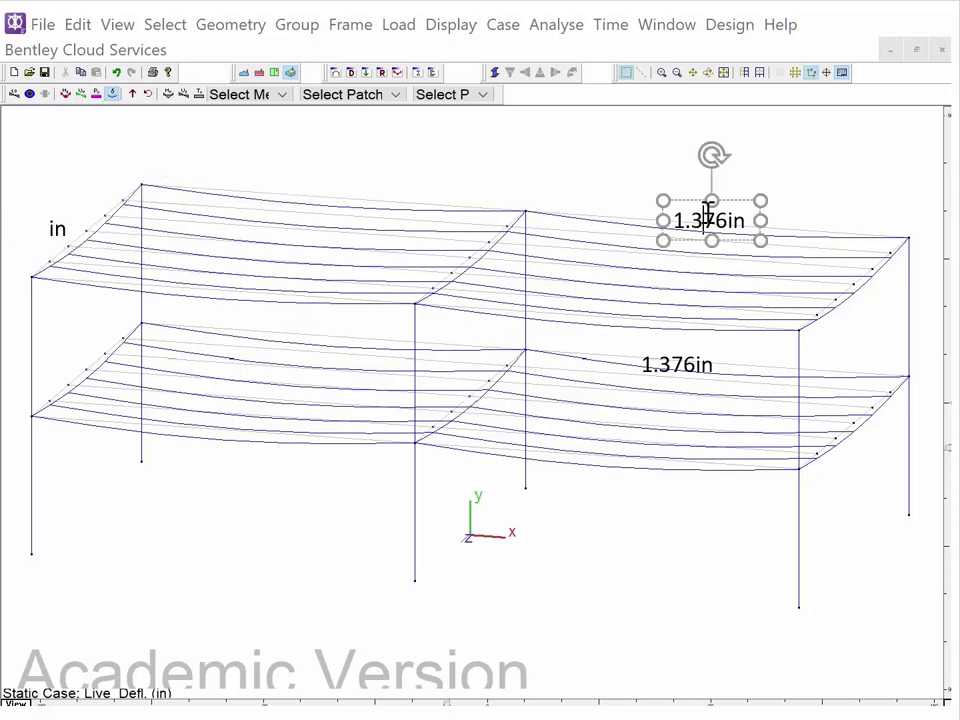
left_click_drag(724, 214, 661, 218)
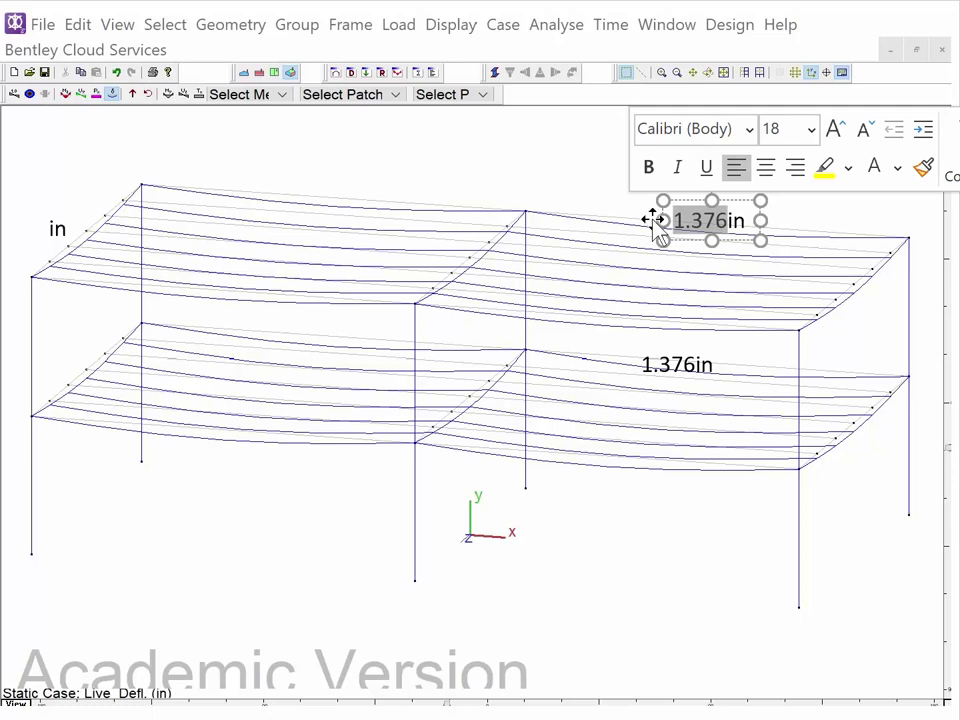
key("BackSpace")
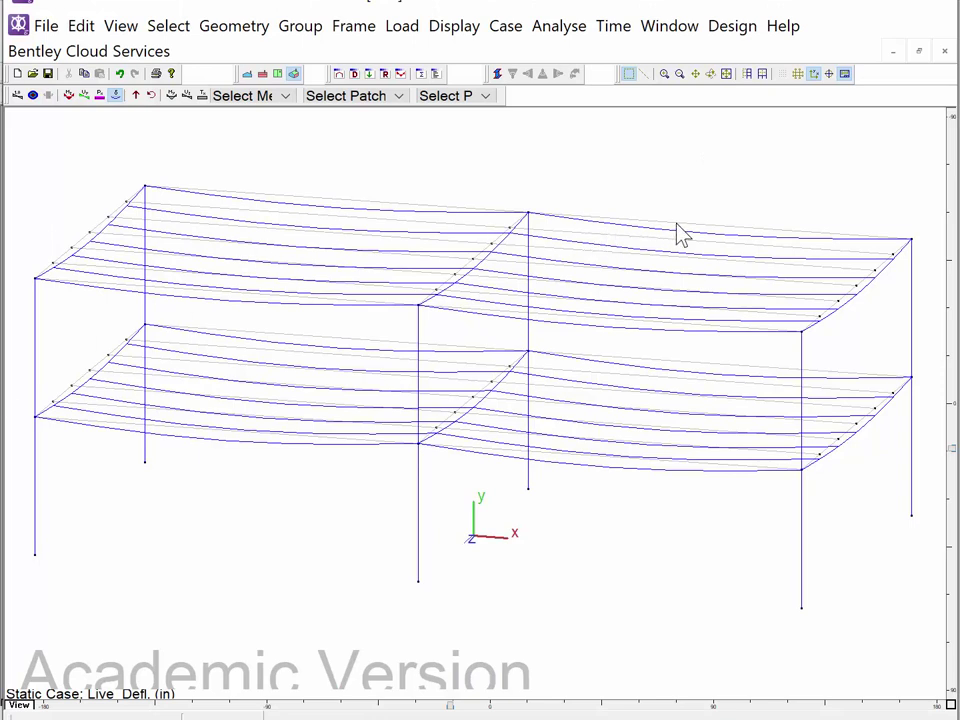
left_click(680, 233)
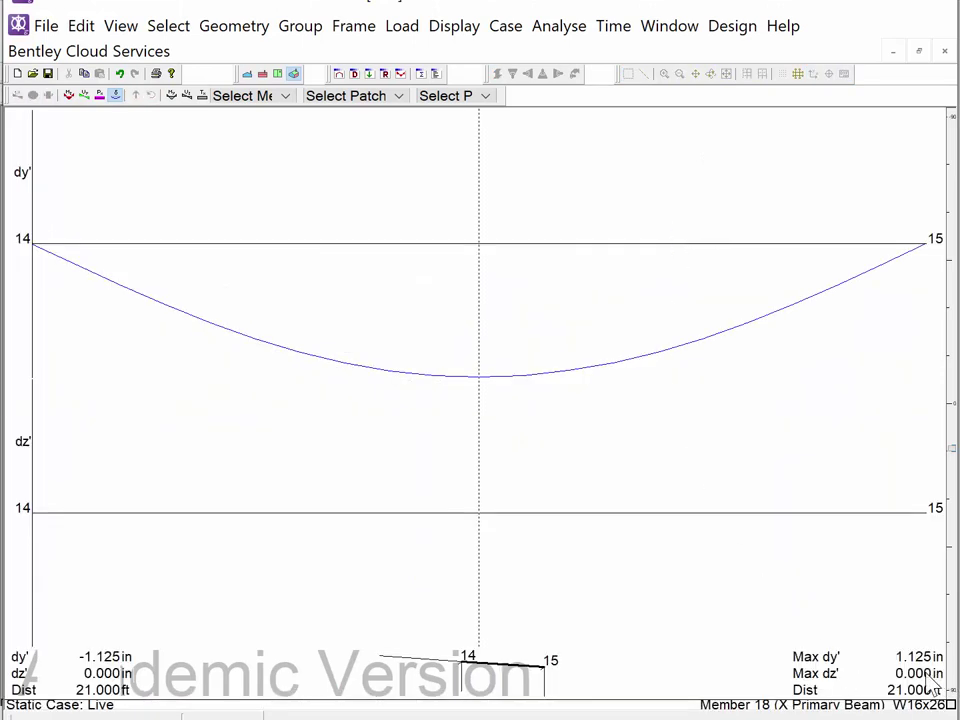
left_click(505, 684)
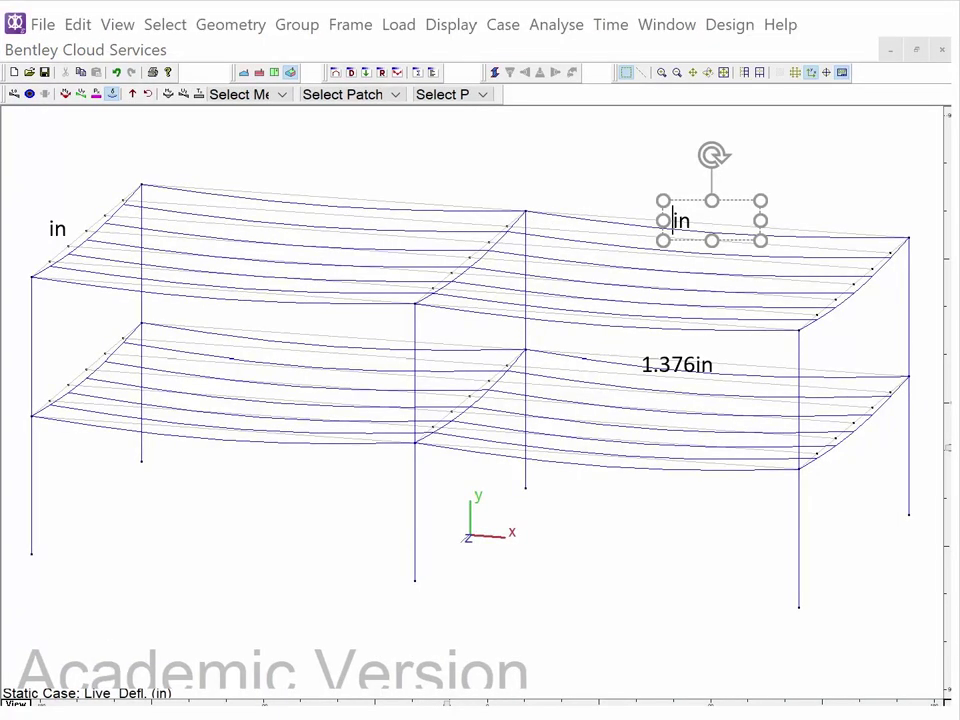
type("1.125")
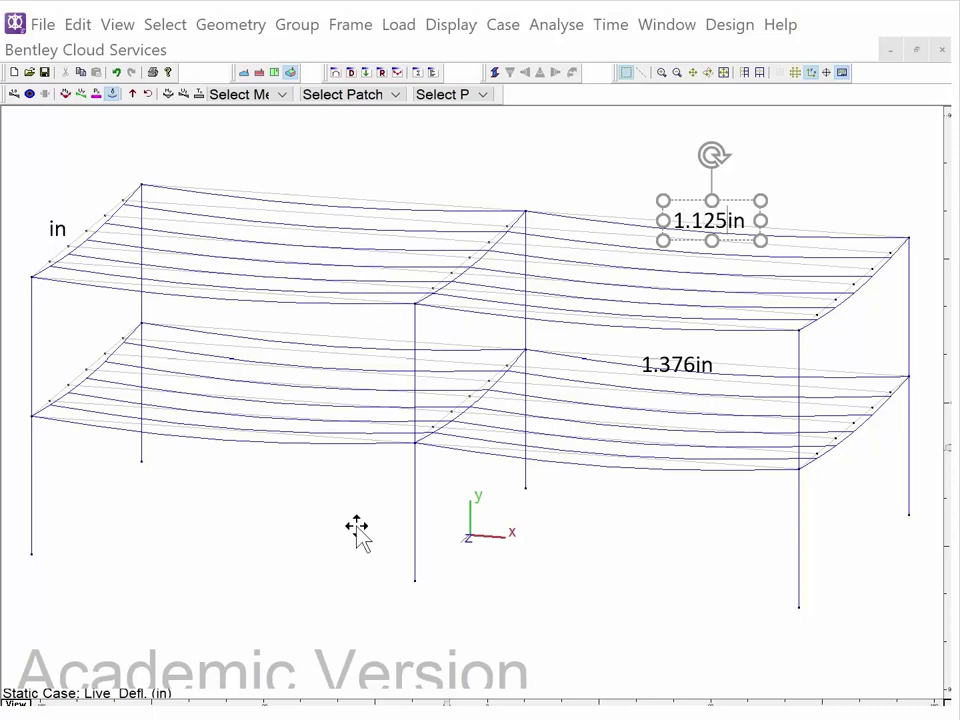
left_click(640, 594)
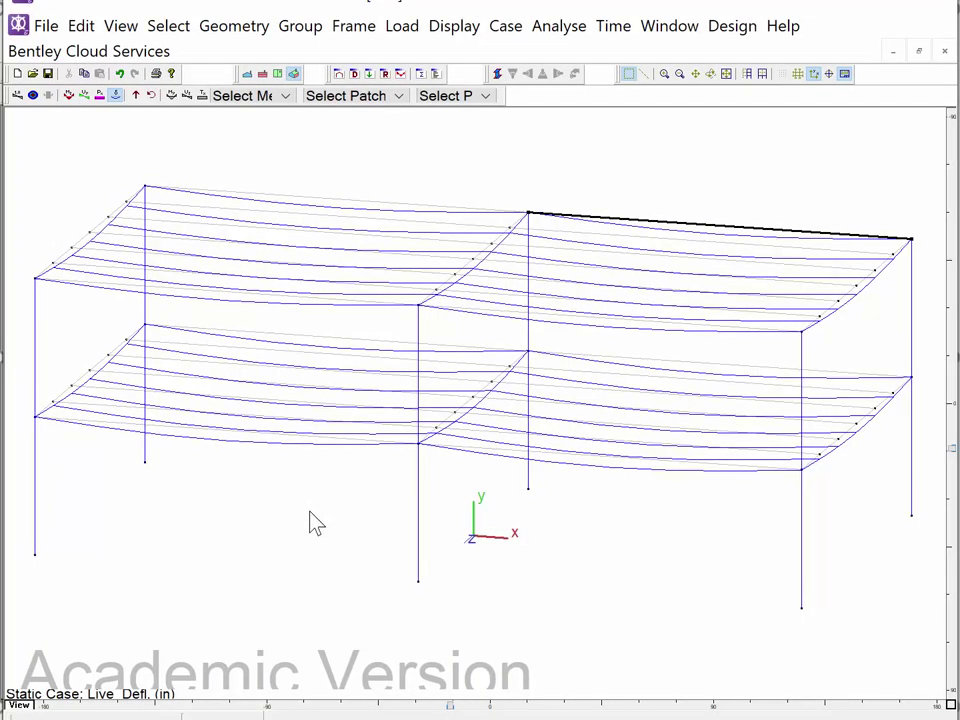
left_click(318, 523)
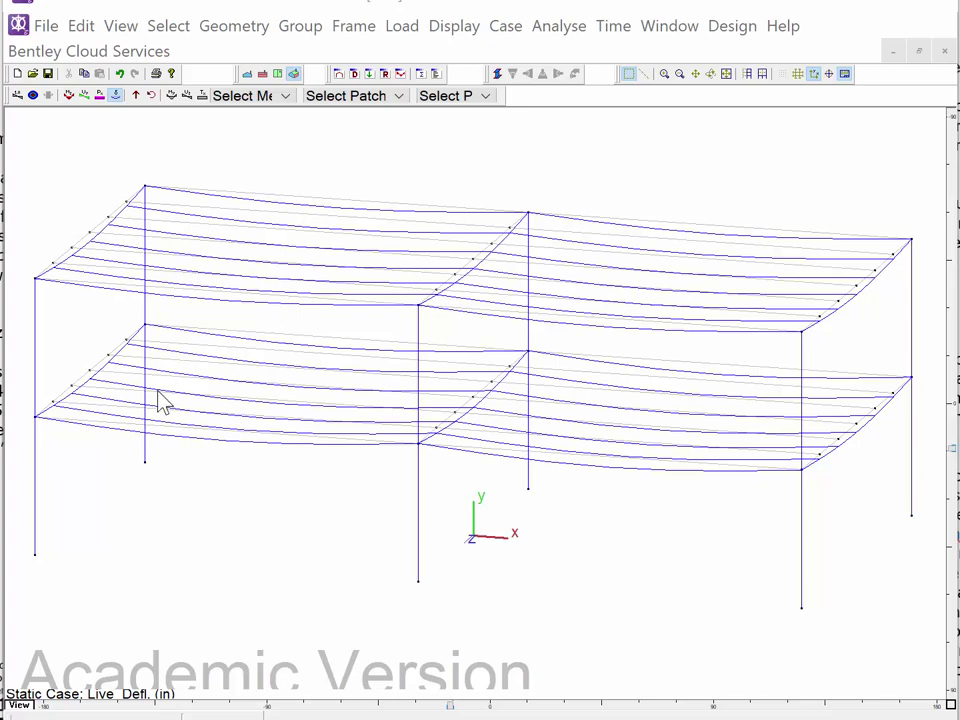
Save the frame under the author's name followed by -SizingSteelBeamsInMF-MFrameDoc-SizedForStiffness, leaving the project properties blank
left_click(46, 28)
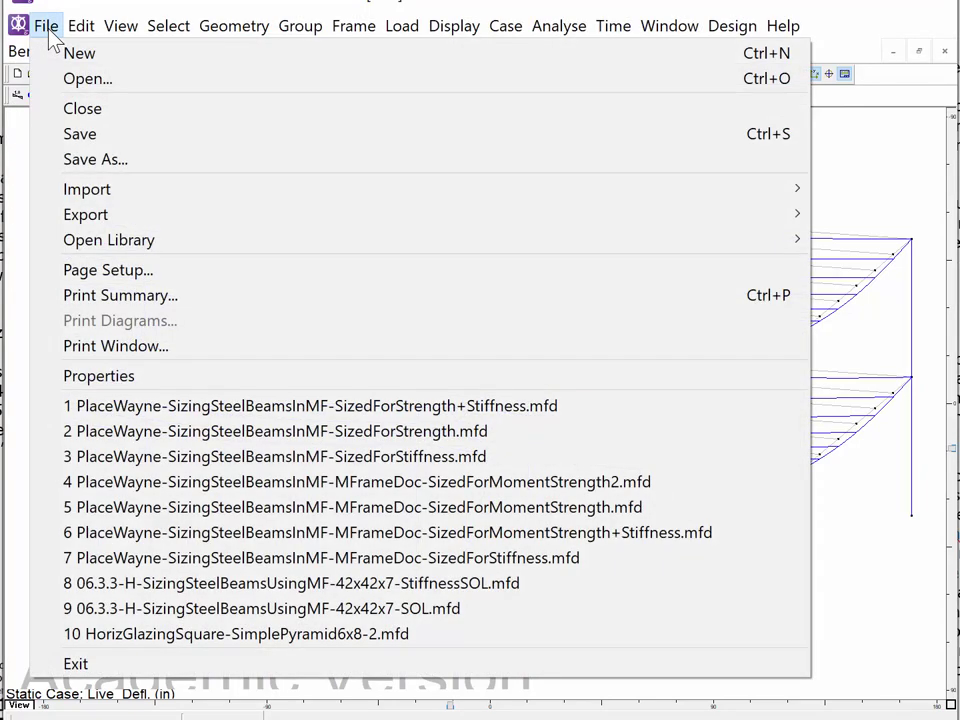
left_click(86, 160)
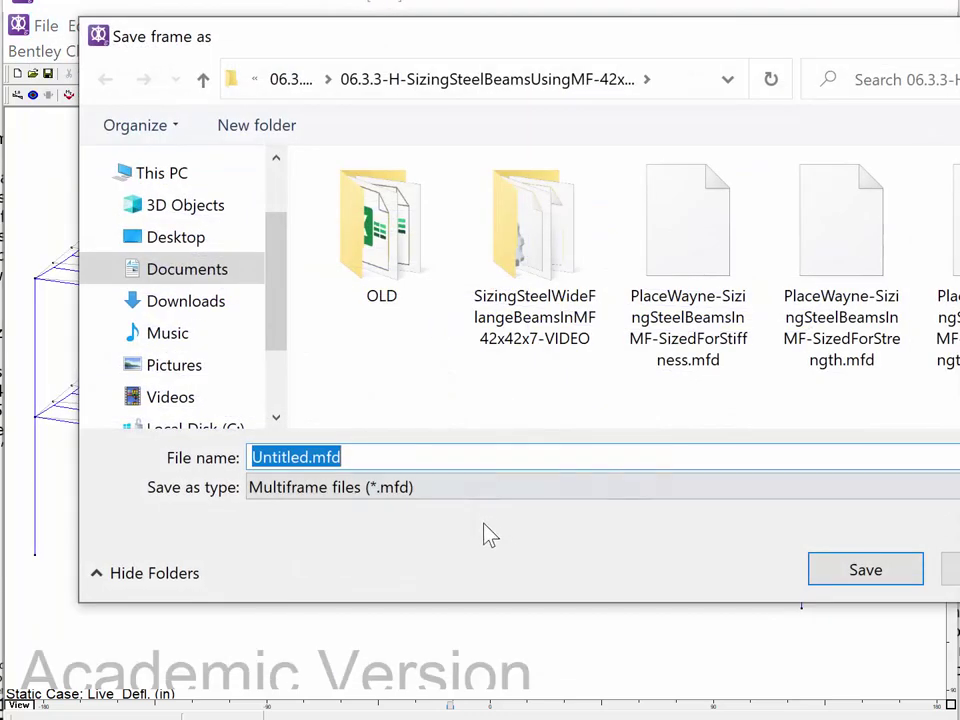
type("PlaceWayne-SizingSteelBeamsInMF-MFrameDoc-SizedForStiffness")
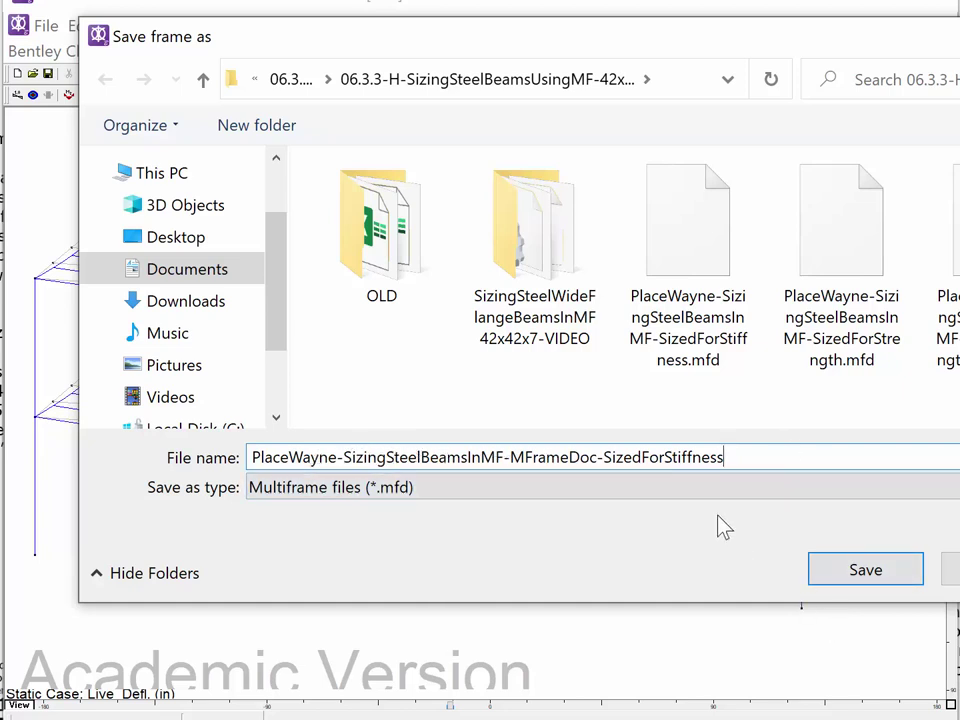
left_click(855, 570)
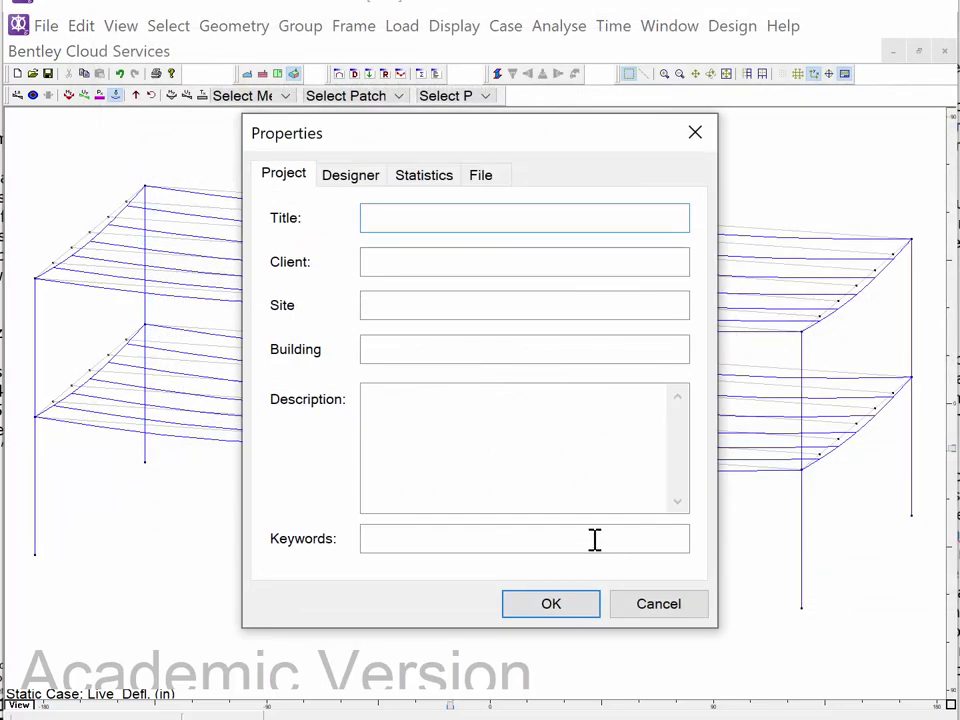
left_click(553, 605)
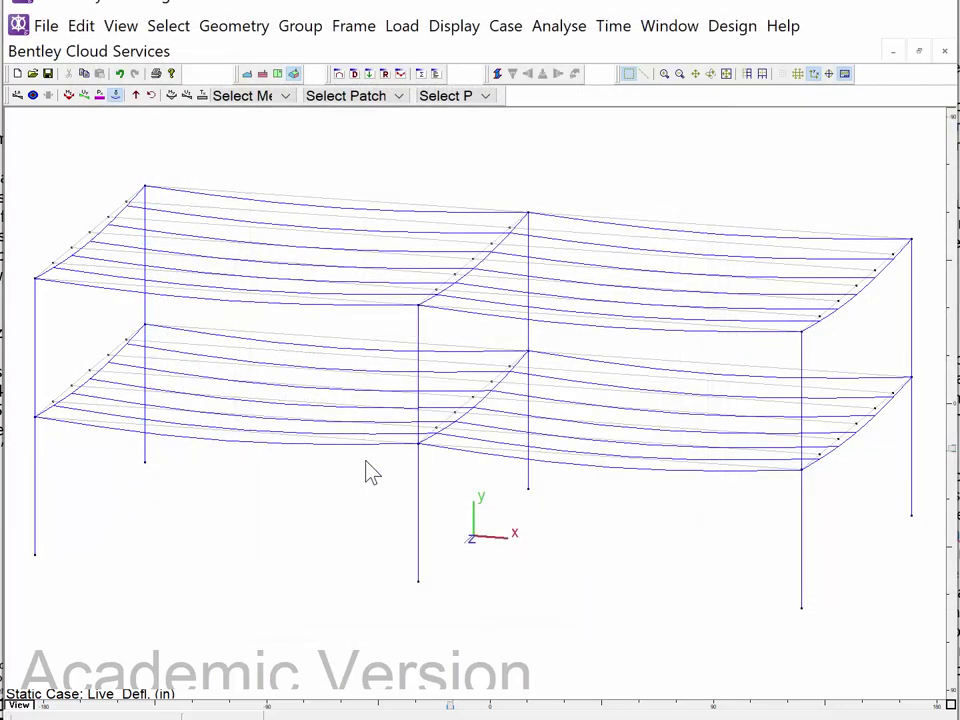
Save a copy of the frame with the file name ending changed to SizedForStrength.mfd, accepting the blank project properties
left_click(47, 27)
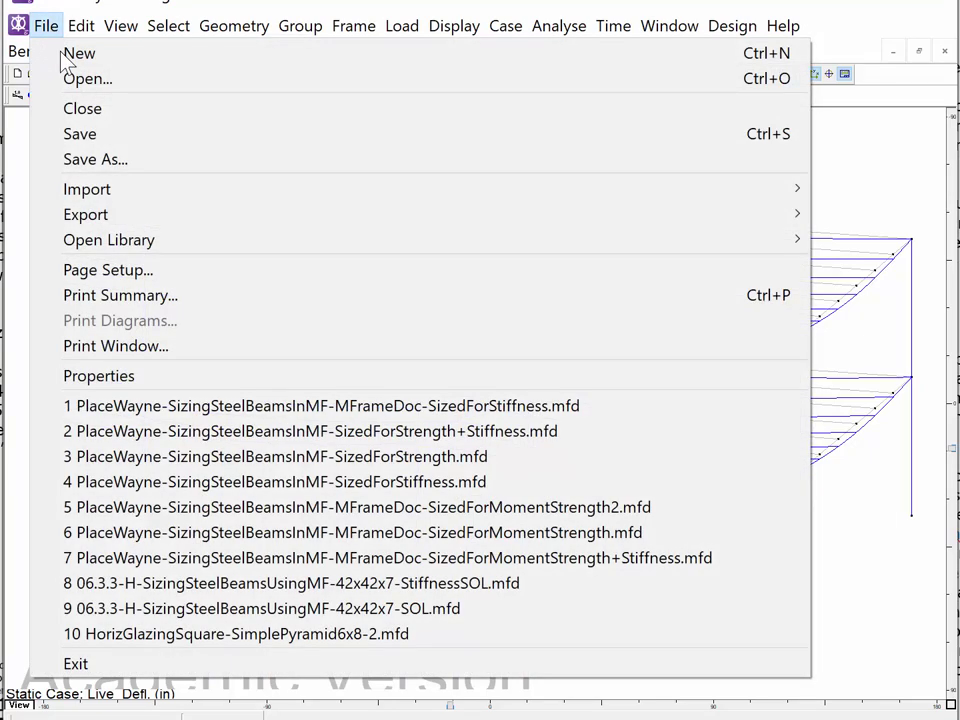
left_click(71, 160)
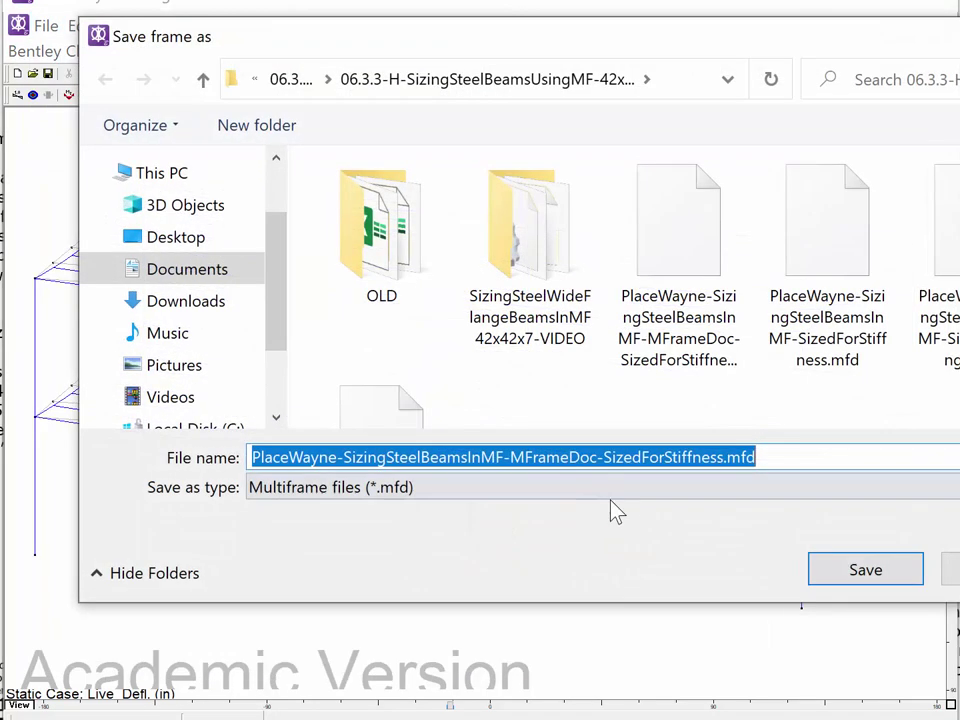
left_click(670, 457)
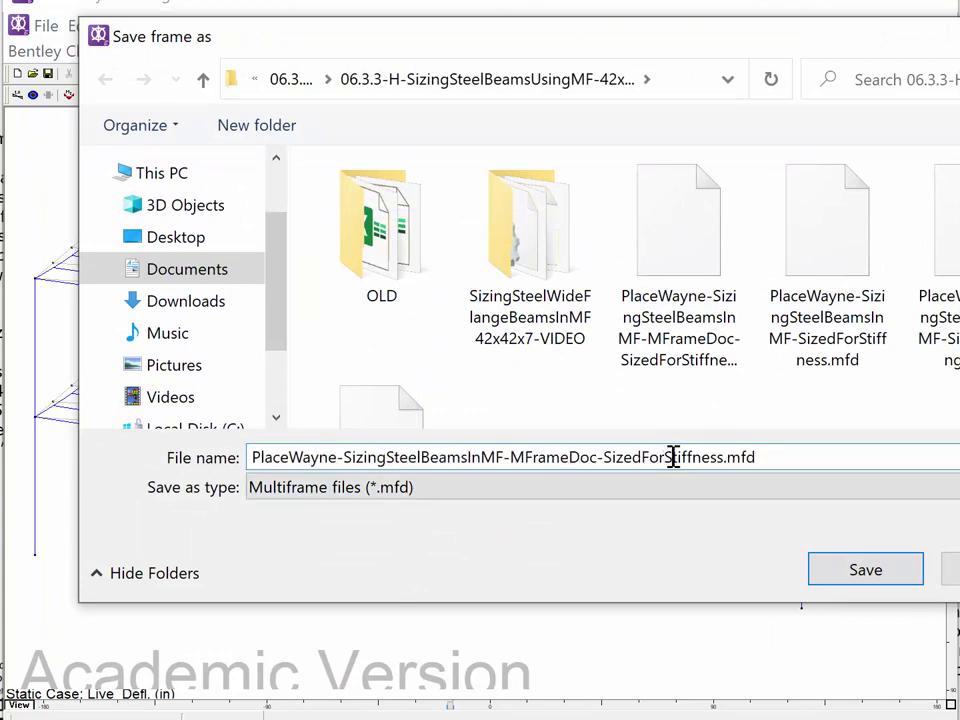
left_click_drag(673, 457, 725, 457)
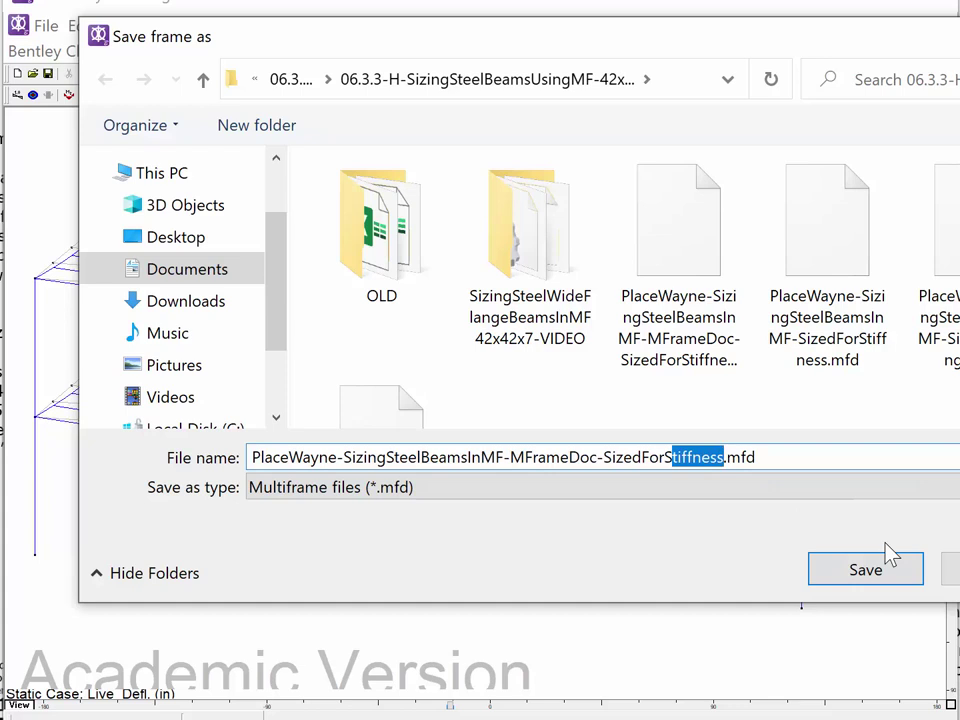
type("trengt")
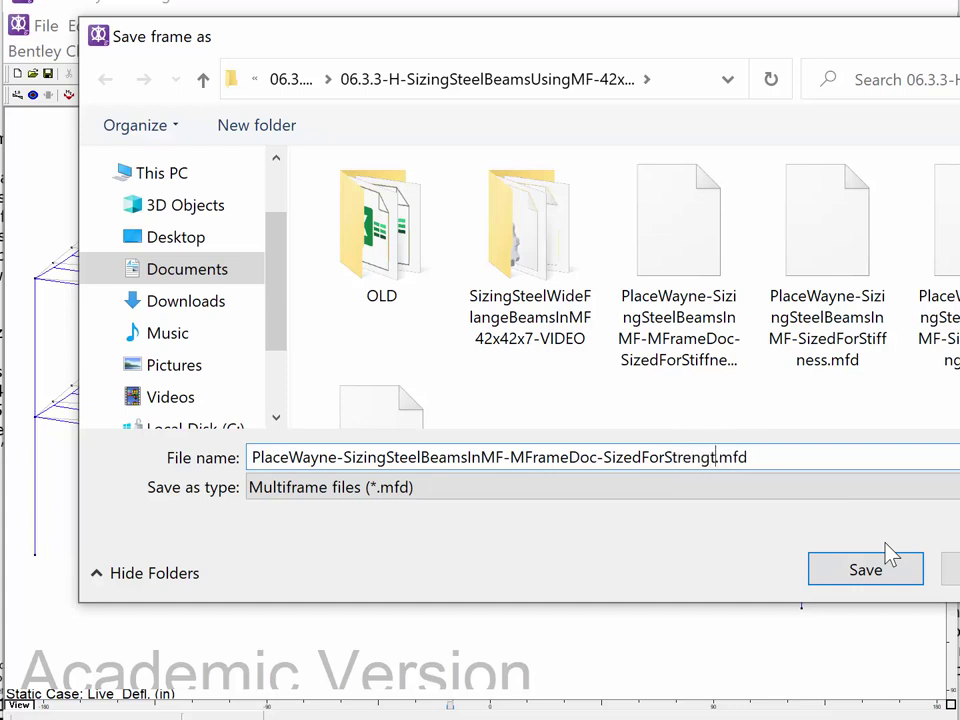
type("h")
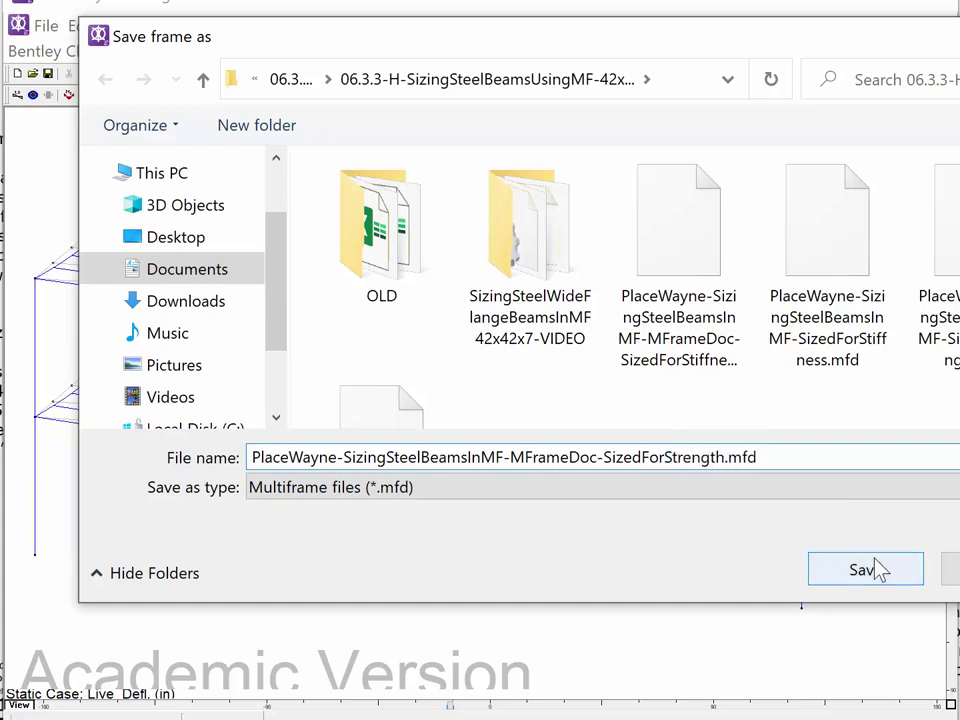
left_click(870, 574)
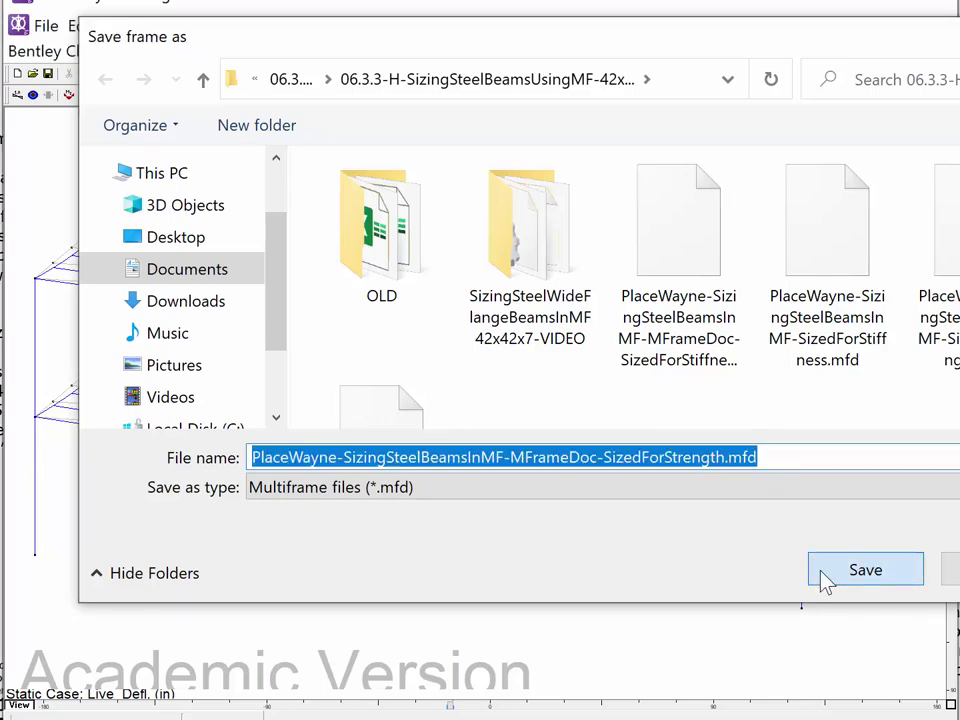
left_click(583, 607)
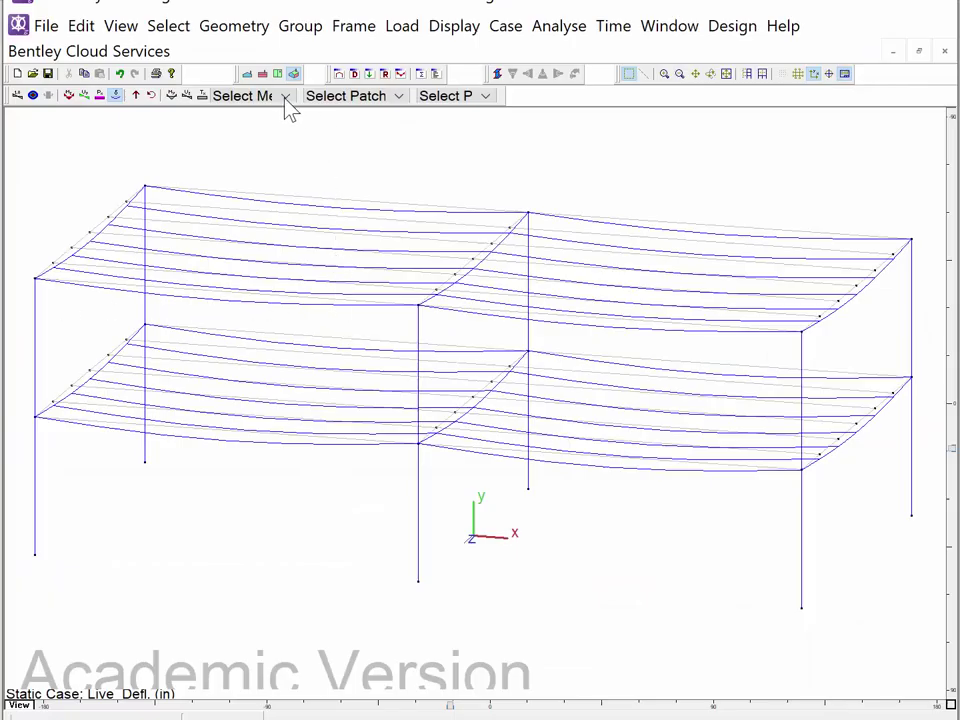
Assign the W10x12 section from the Sections Library to all upper-level beams running along x in both bays
left_click(338, 74)
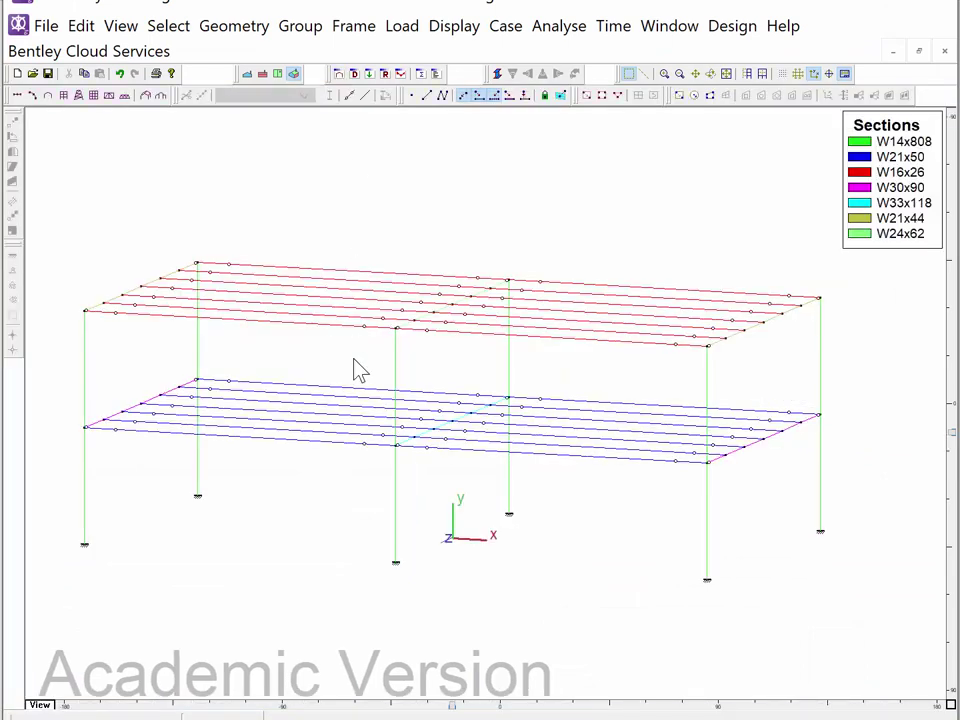
left_click_drag(343, 360, 271, 231)
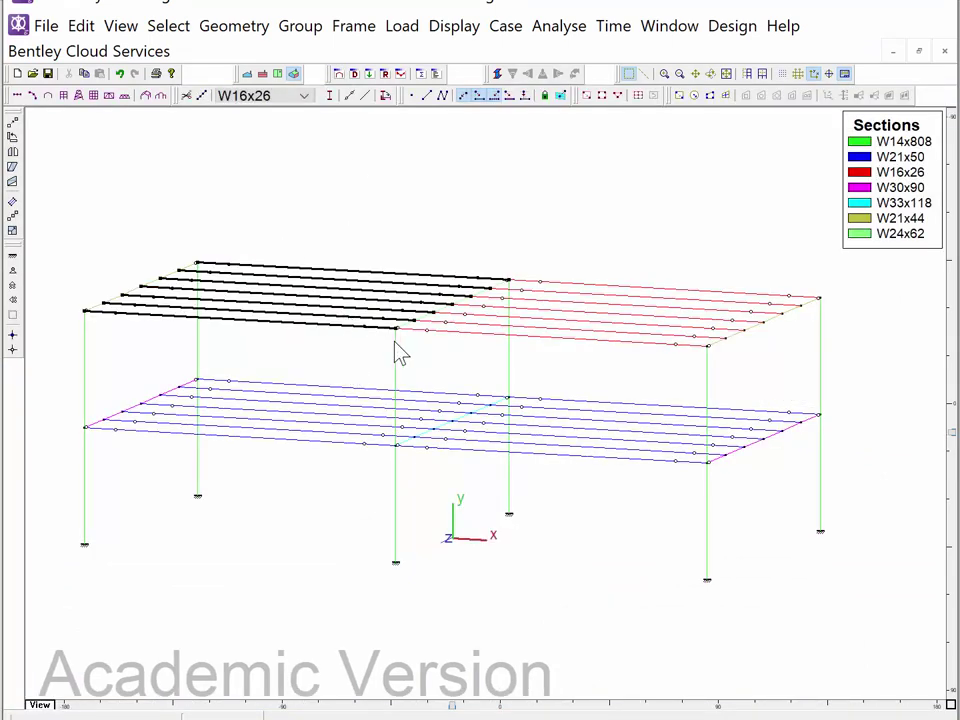
left_click_drag(672, 357, 596, 205)
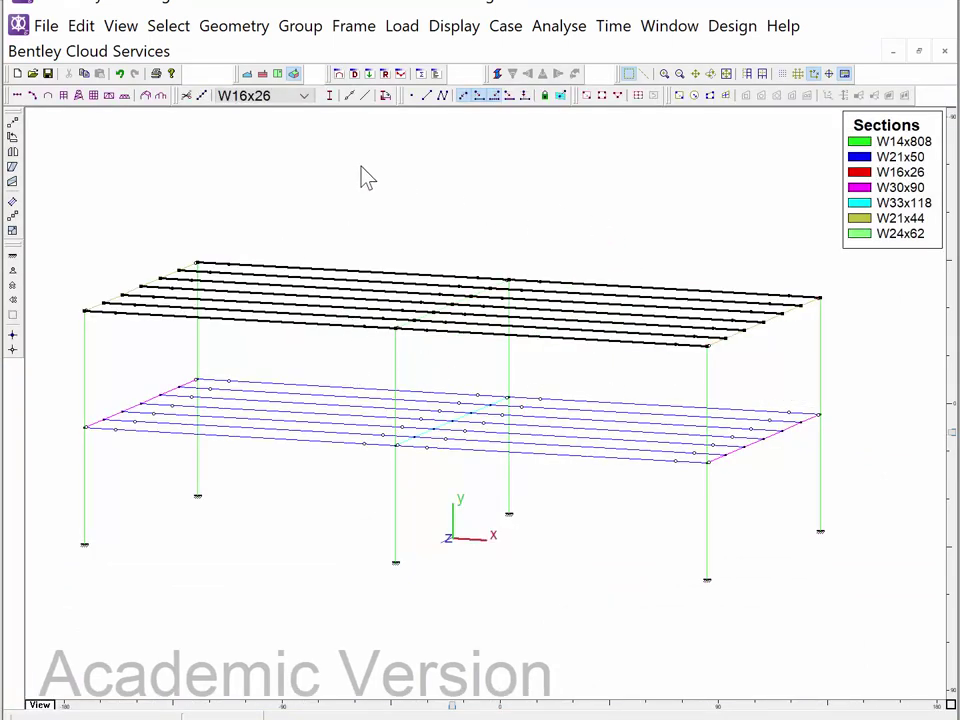
left_click(304, 96)
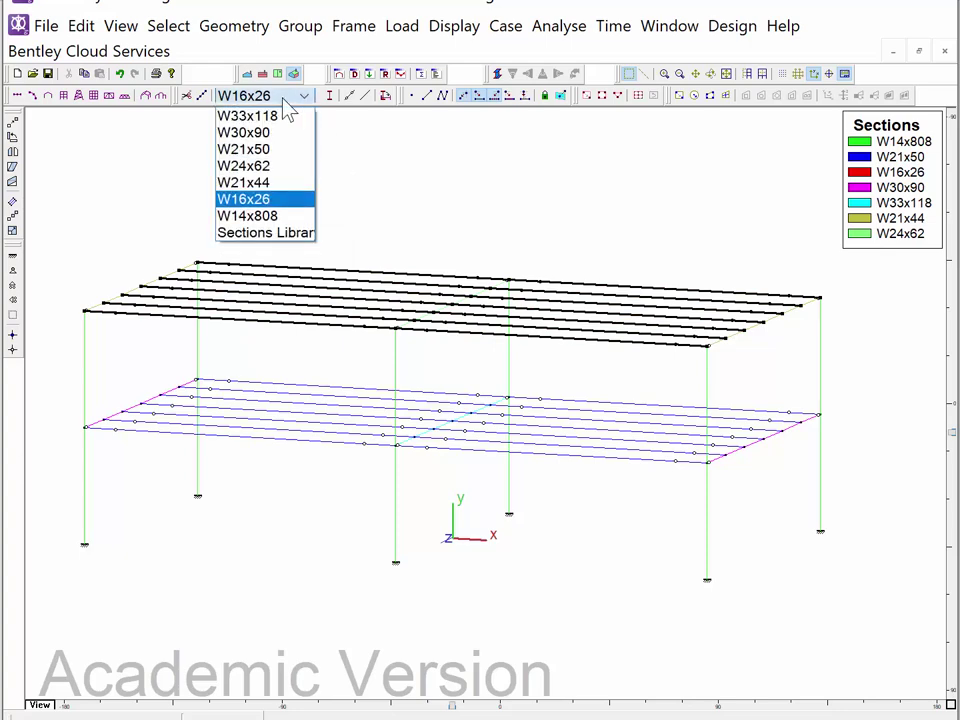
left_click(276, 233)
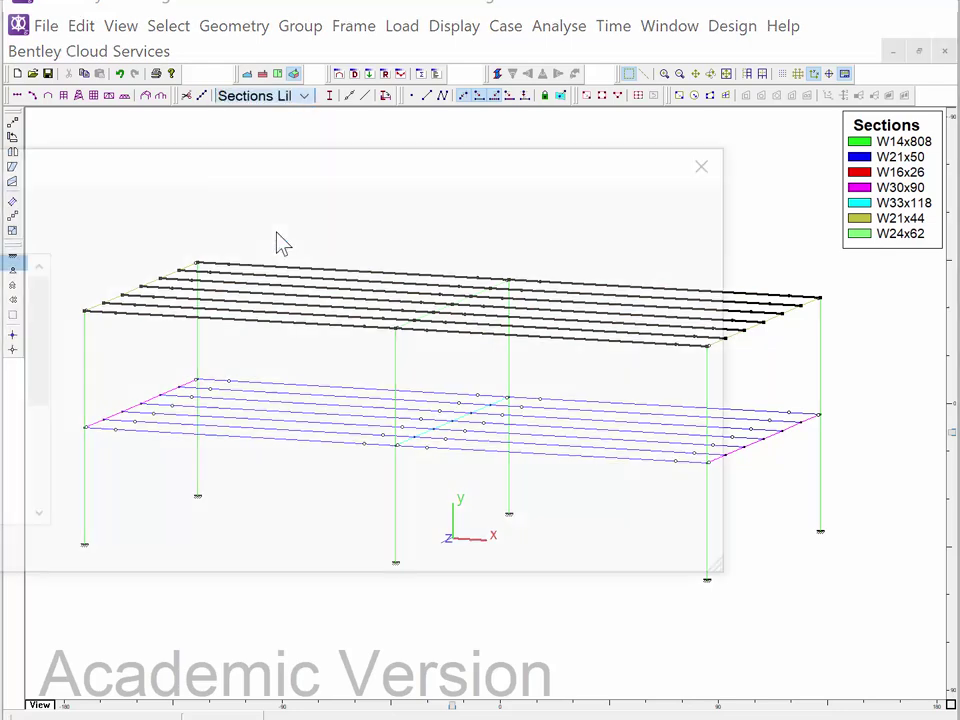
scroll(178, 398, "down", 10)
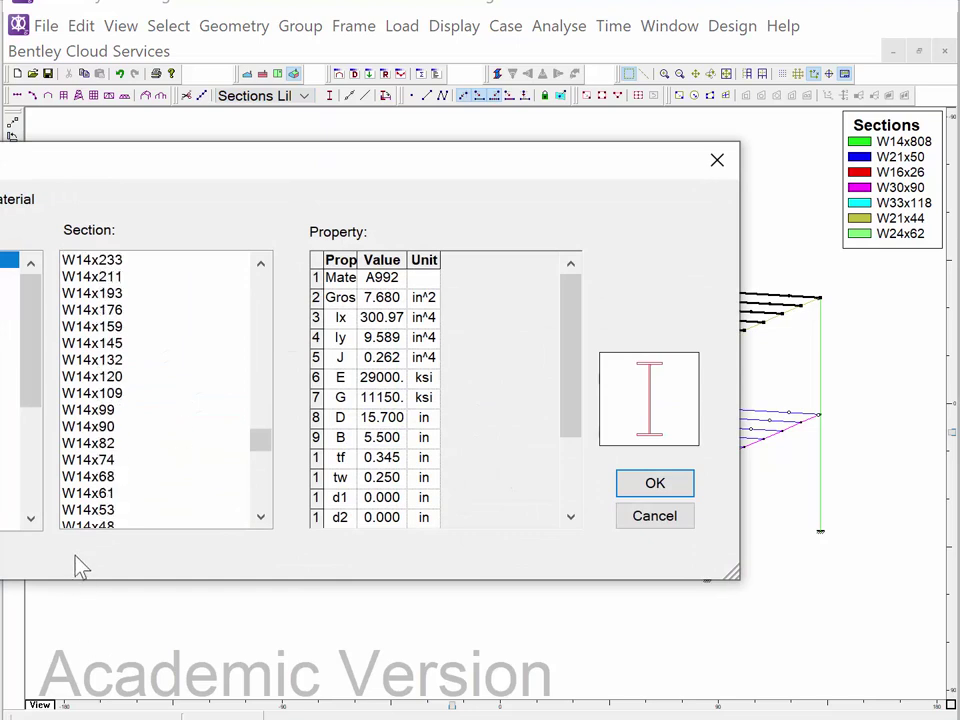
scroll(140, 500, "down", 9)
scroll(138, 495, "down", 8)
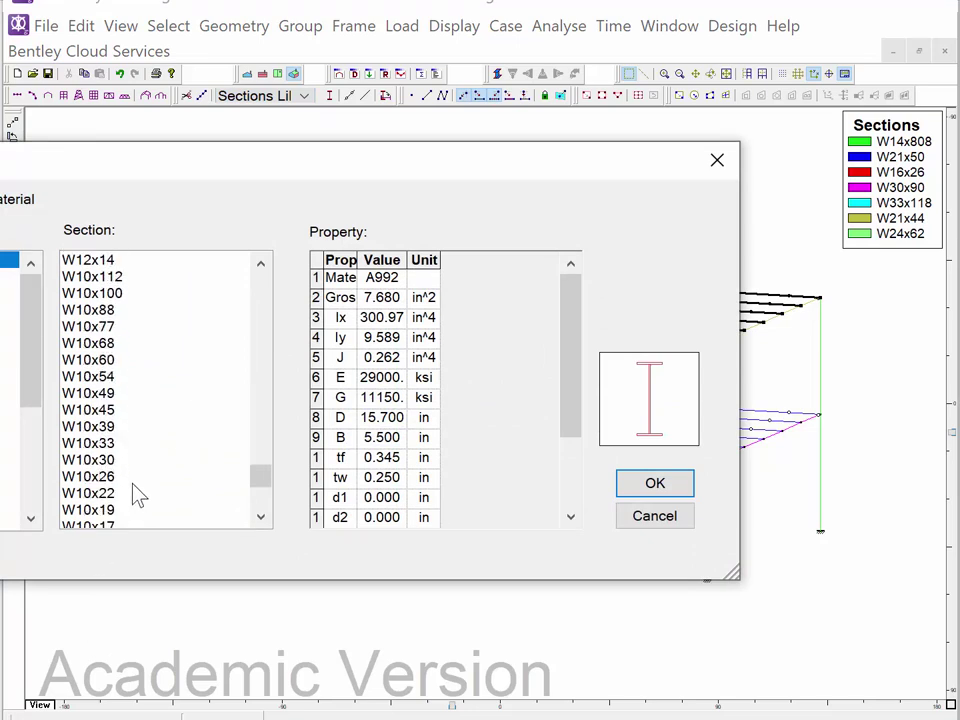
scroll(136, 494, "down", 3)
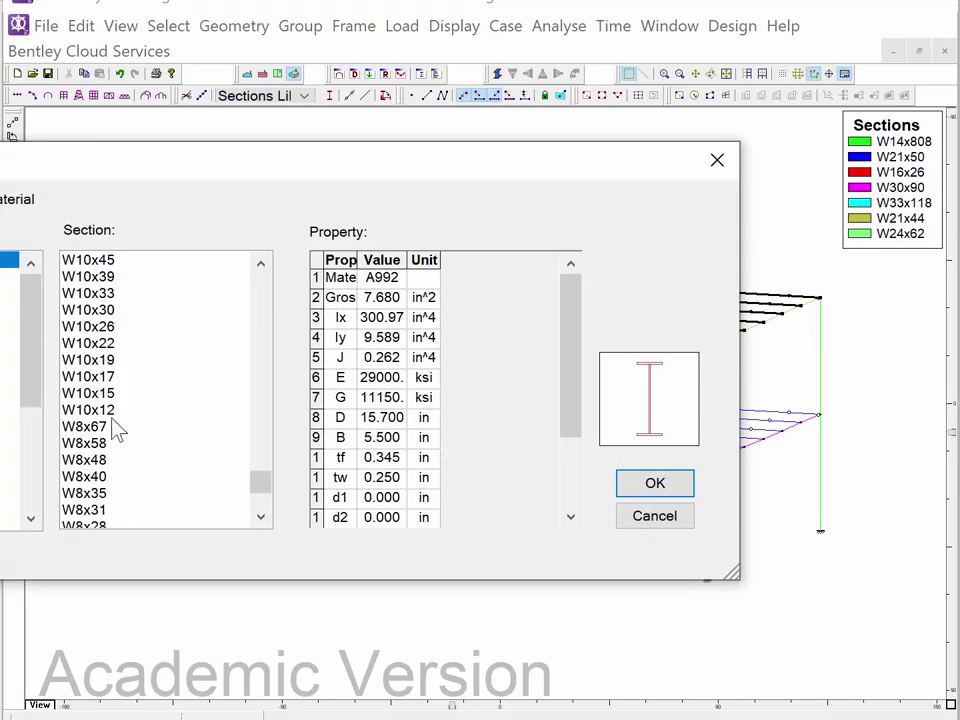
left_click(112, 416)
left_click(643, 490)
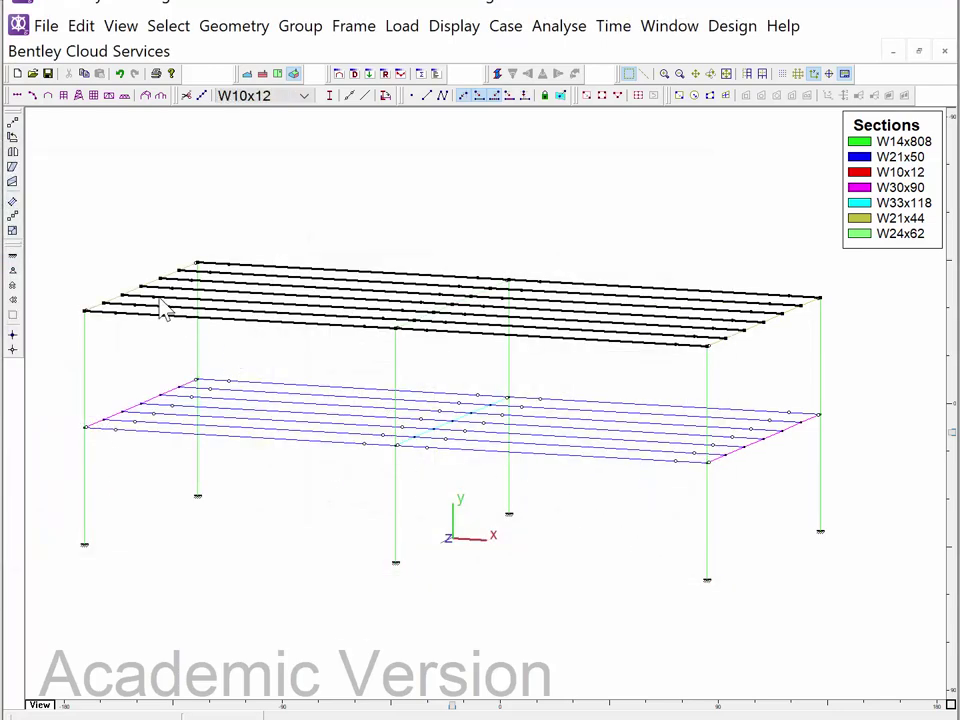
Assign W18x40 from the Sections Library to both upper-level end girders and check the upper-level middle girder's section
left_click_drag(65, 202, 259, 336)
left_click_drag(679, 246, 832, 362, "ctrl")
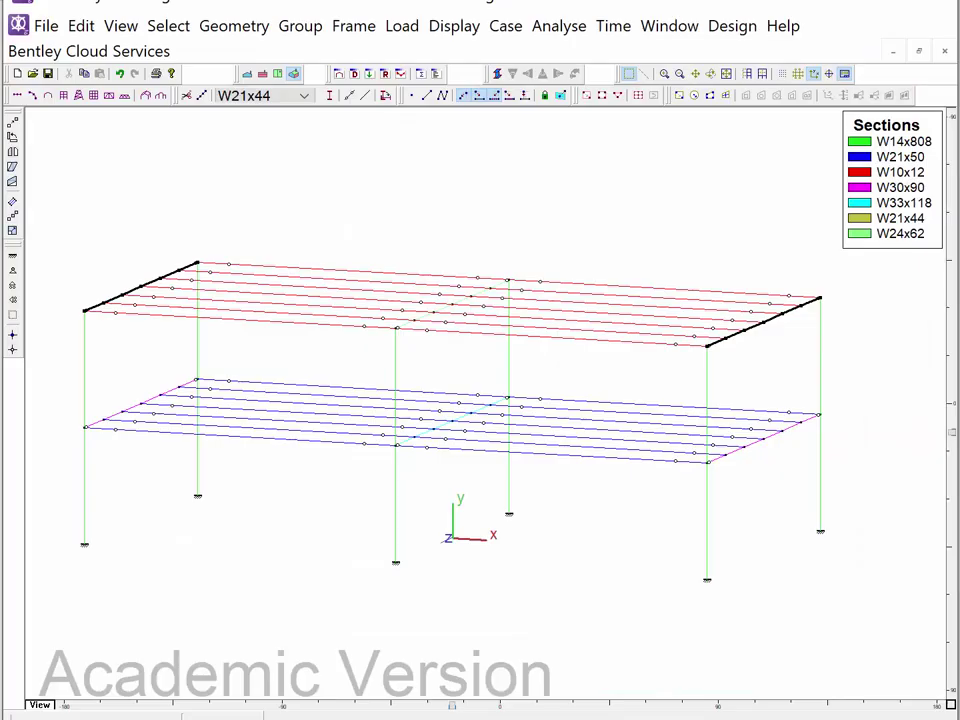
left_click(240, 96)
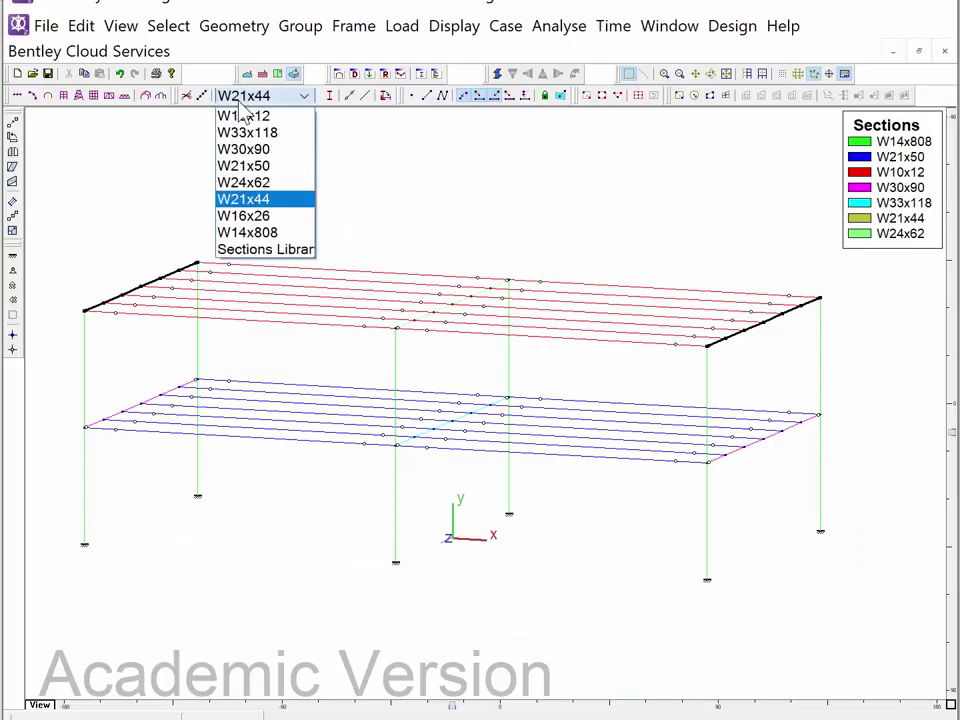
left_click(265, 249)
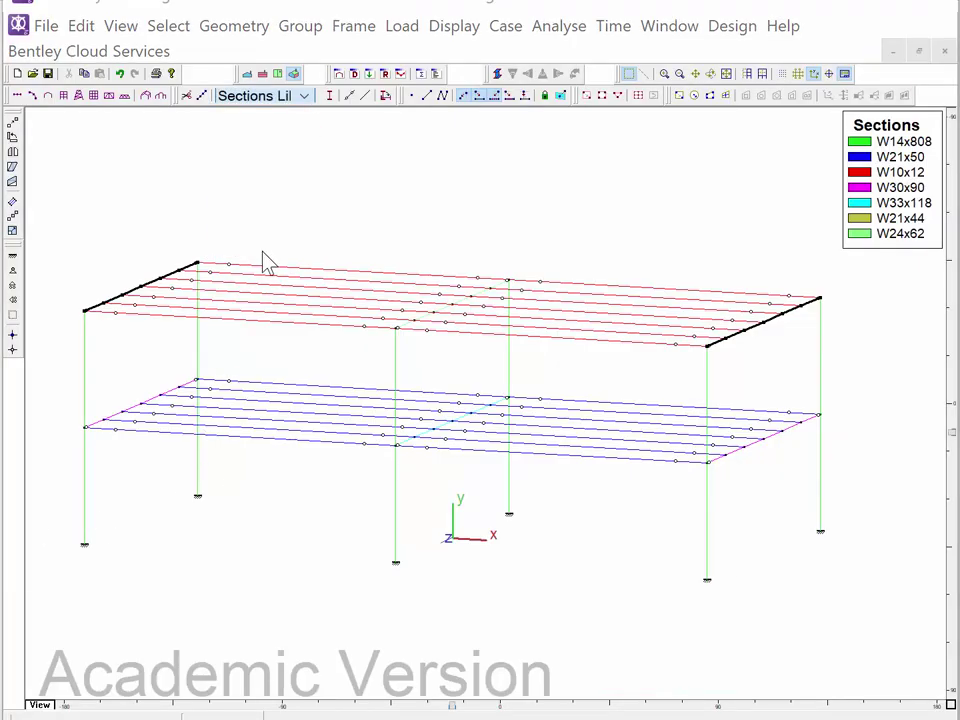
scroll(186, 415, "down", 4)
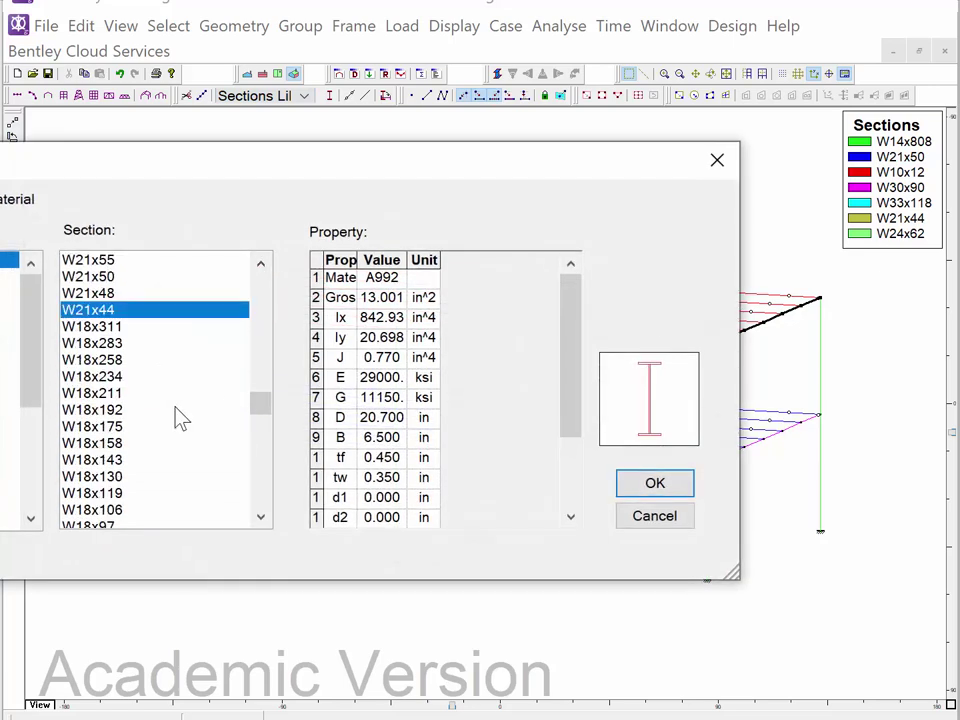
scroll(180, 418, "down", 5)
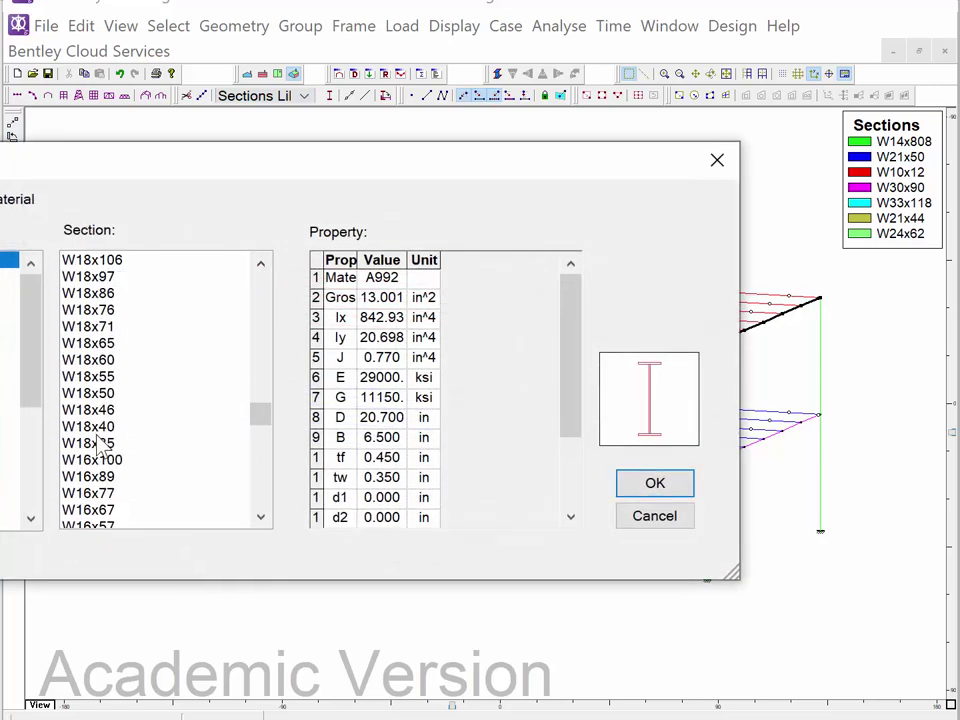
left_click(92, 426)
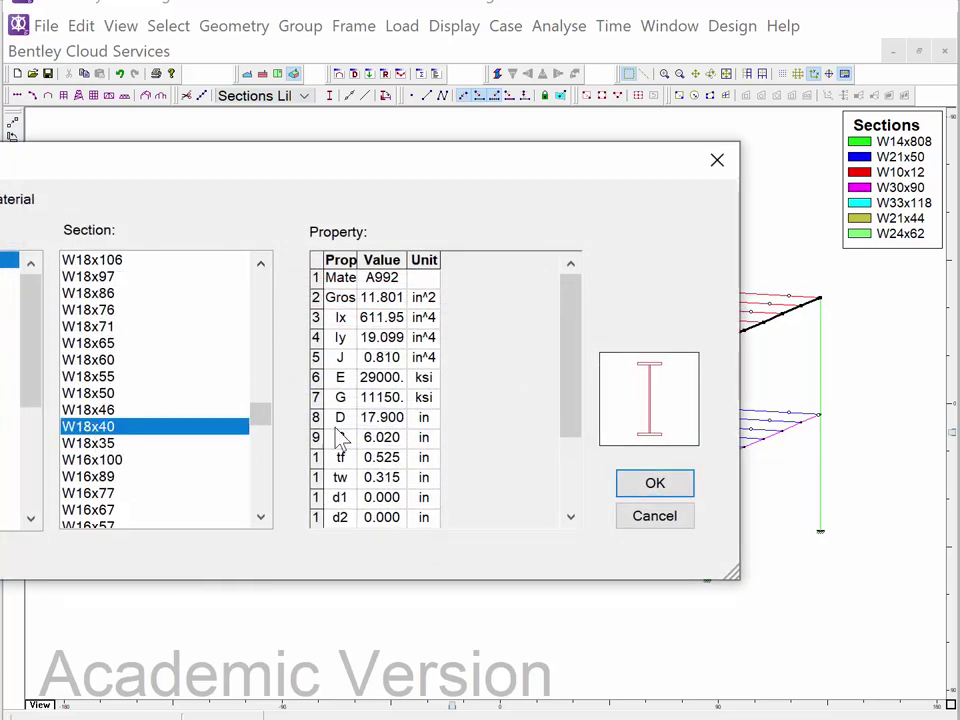
left_click(654, 484)
left_click_drag(374, 232, 529, 352)
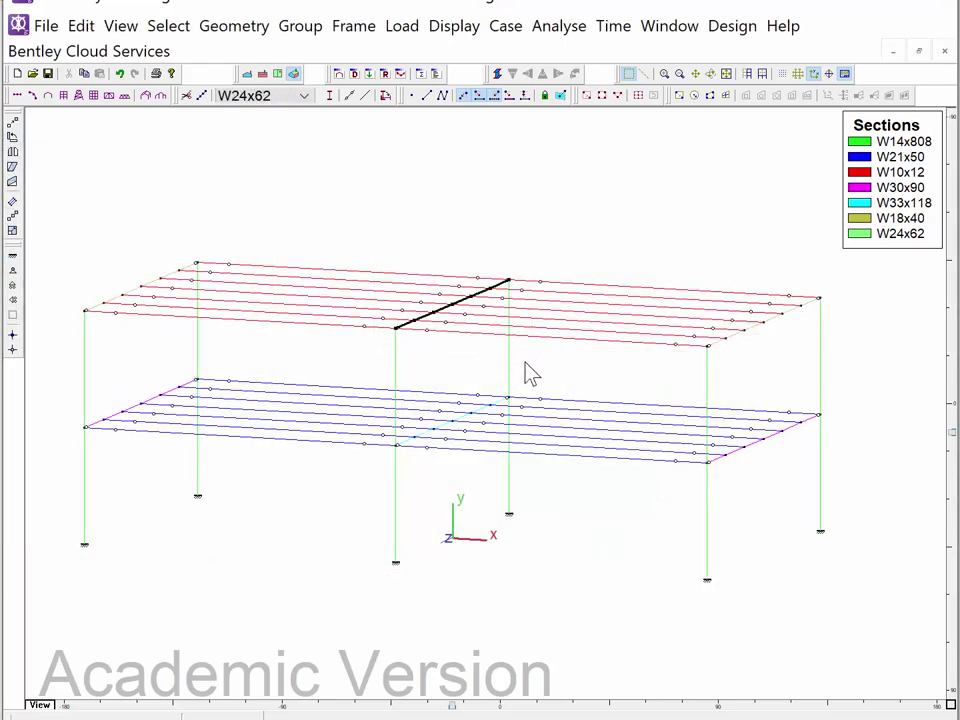
left_click(340, 530)
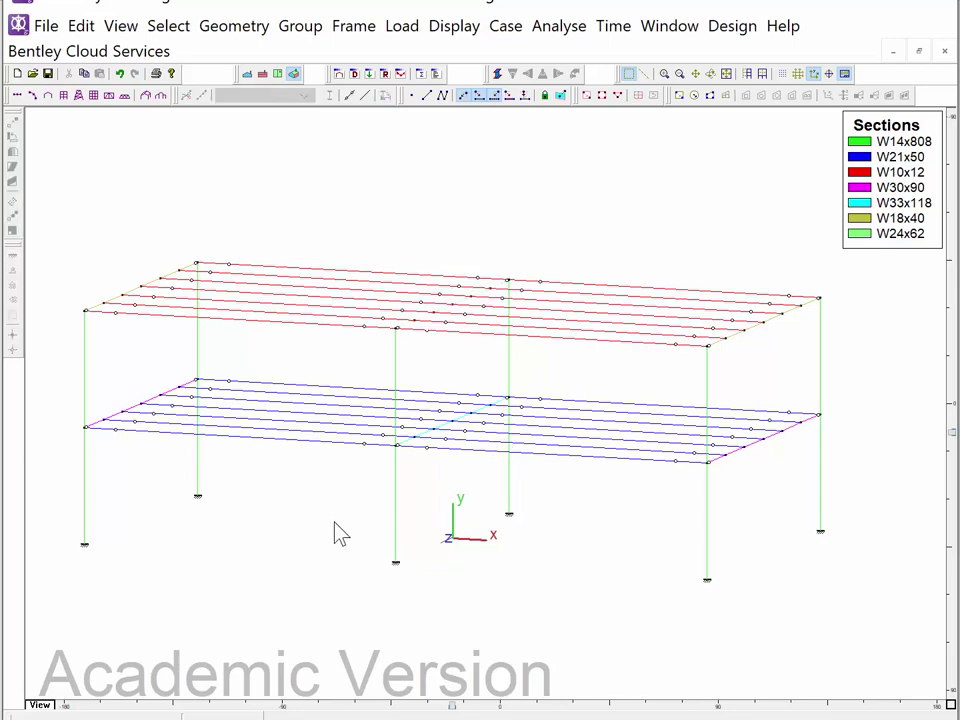
Assign the W21x44 section to all lower-level beams running along x in both bays
left_click_drag(333, 515, 289, 379)
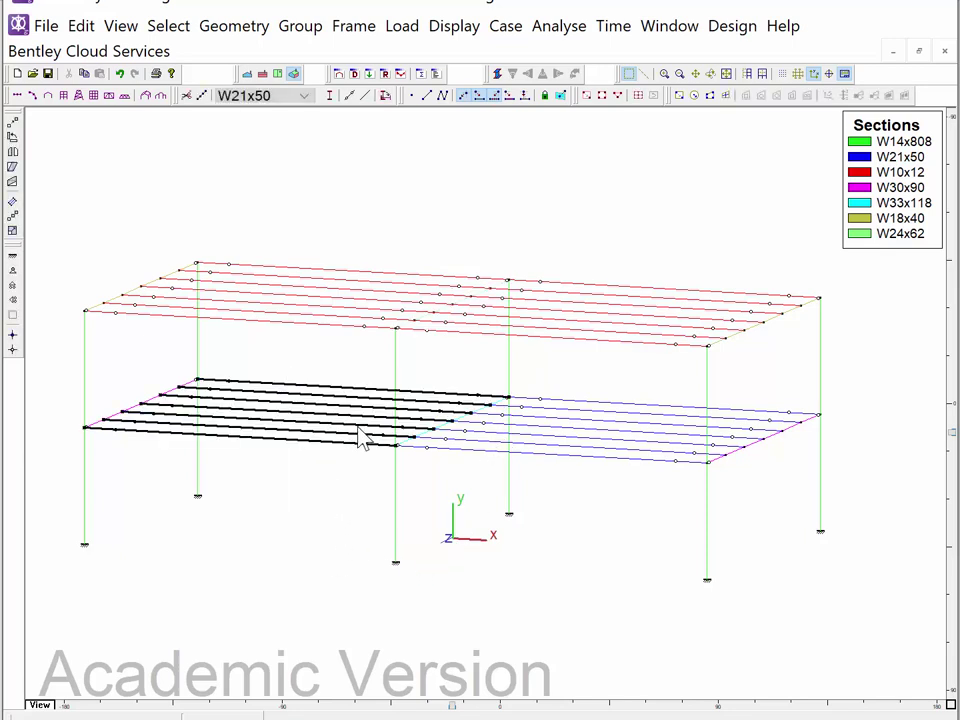
left_click_drag(617, 514, 535, 405, "ctrl")
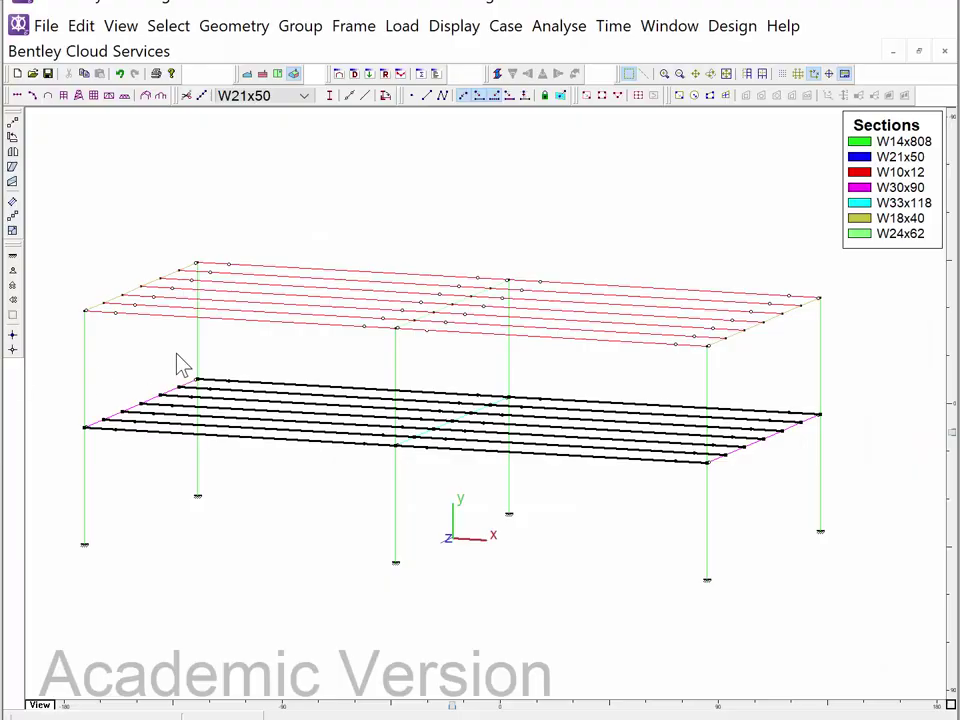
left_click(303, 97)
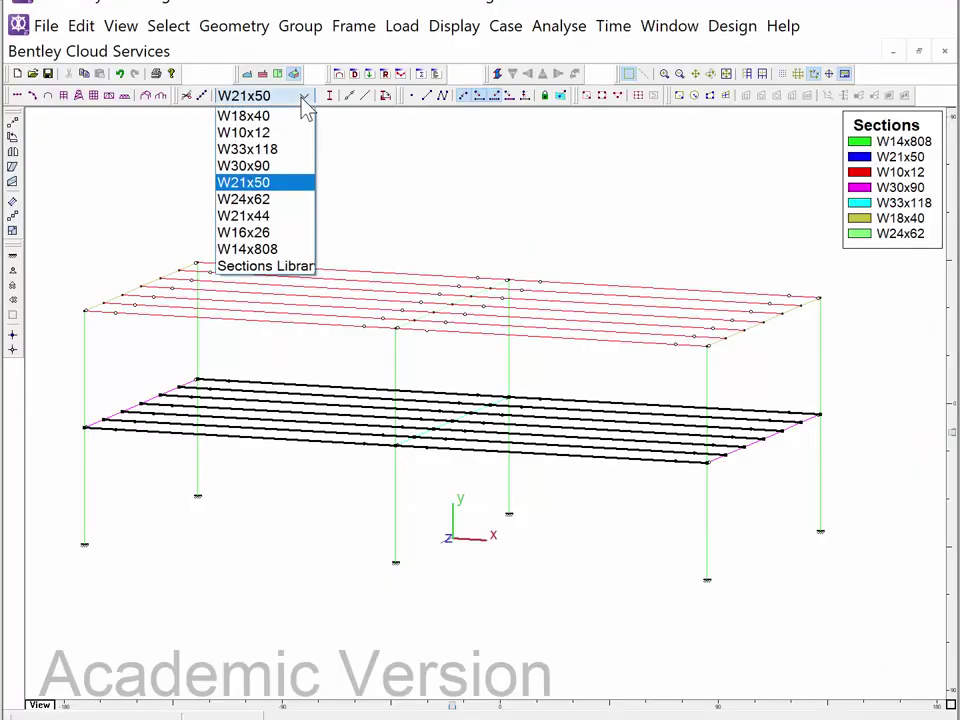
left_click(268, 200)
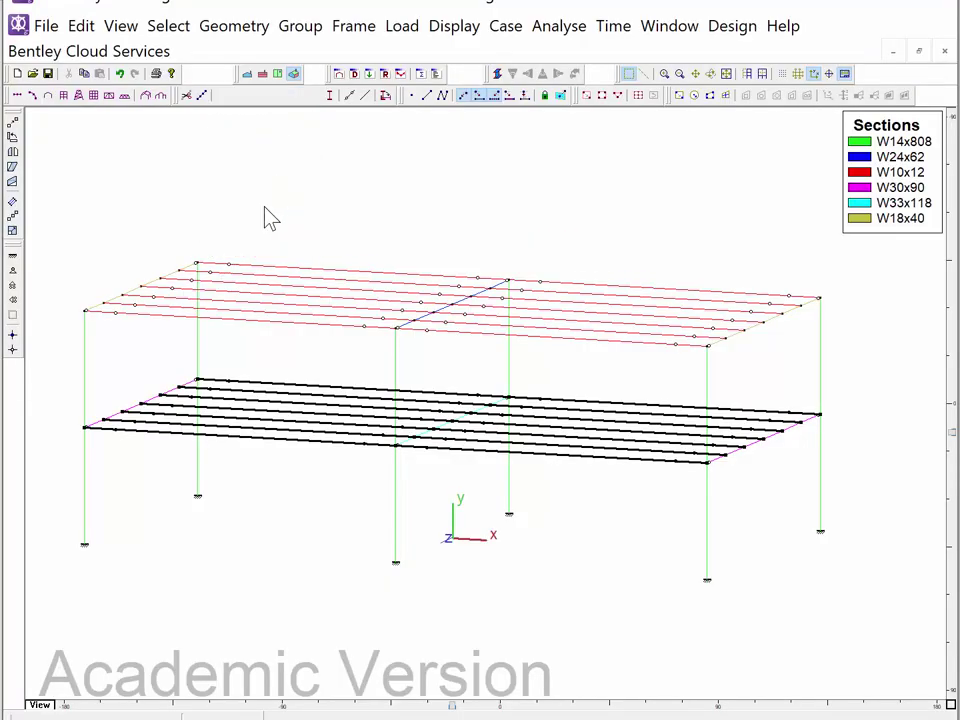
left_click(303, 96)
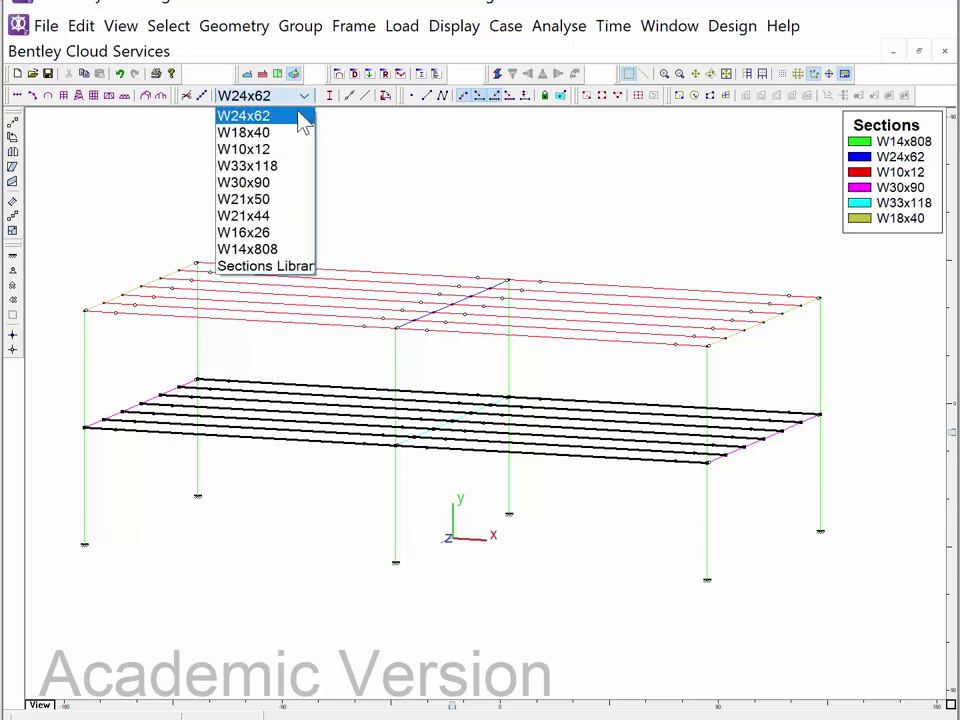
left_click(275, 214)
left_click(104, 355)
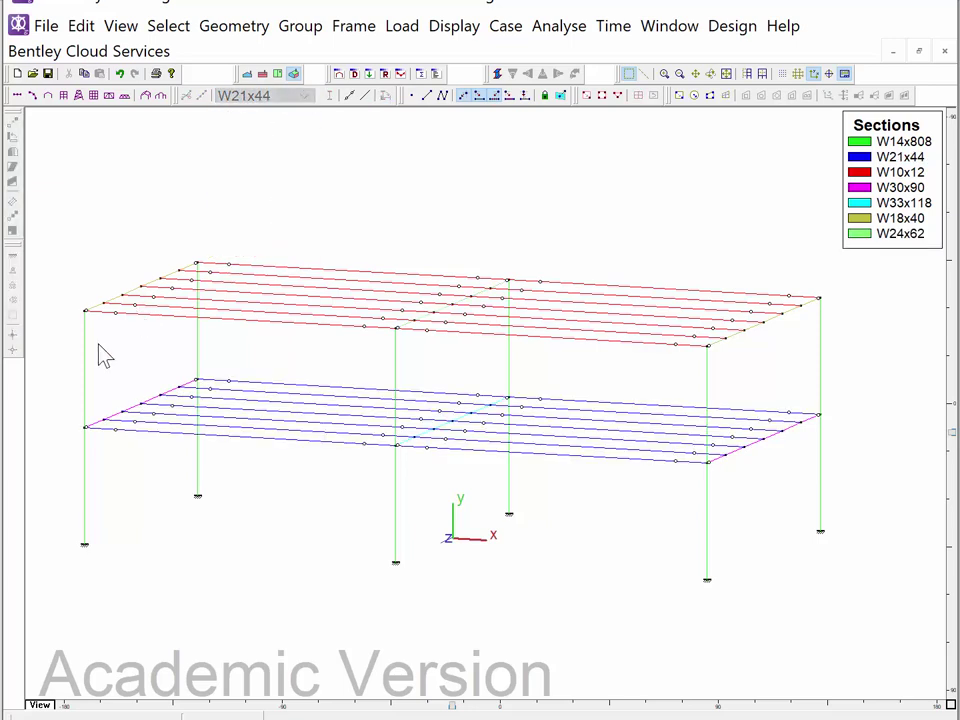
Check the section of the two lower-level end girders and assign W36x135 to the lower-level middle girder
left_click_drag(54, 368, 275, 460)
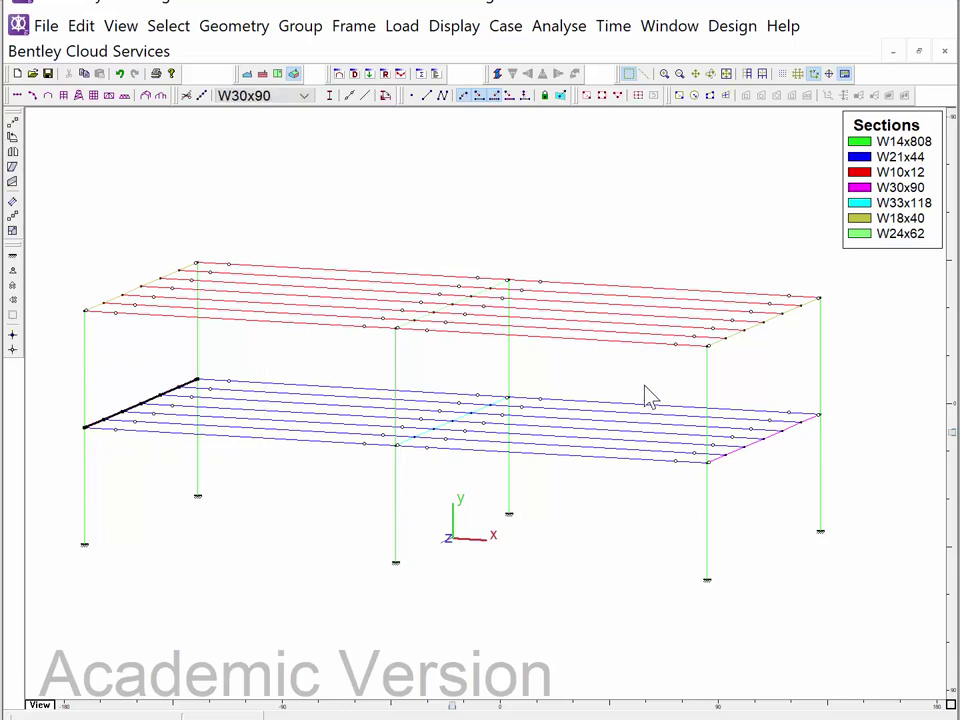
left_click_drag(645, 388, 855, 495)
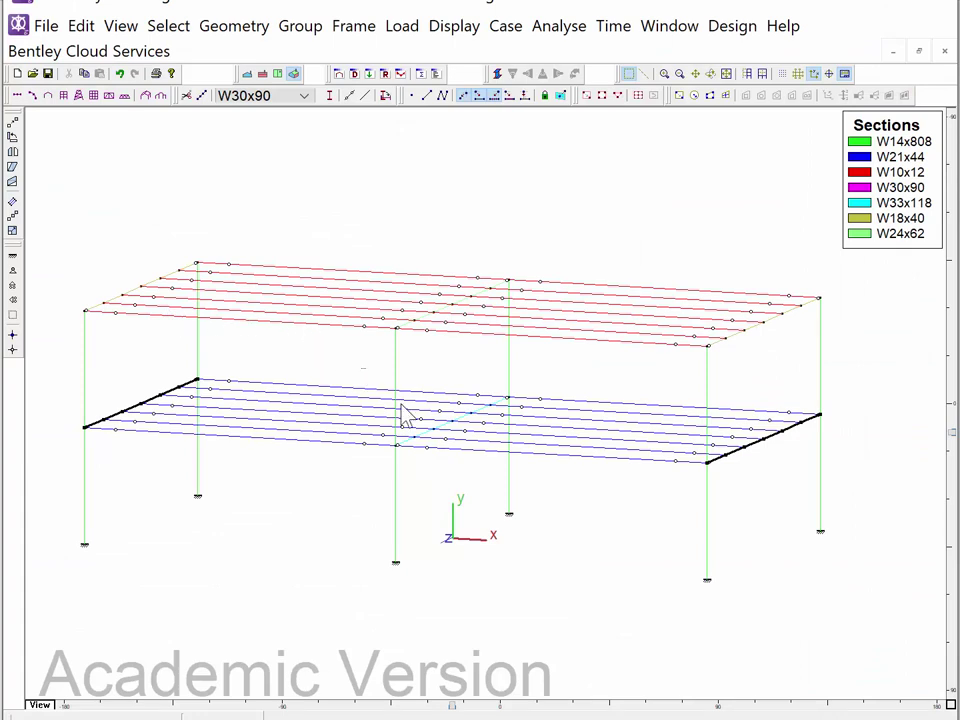
left_click_drag(364, 375, 546, 489)
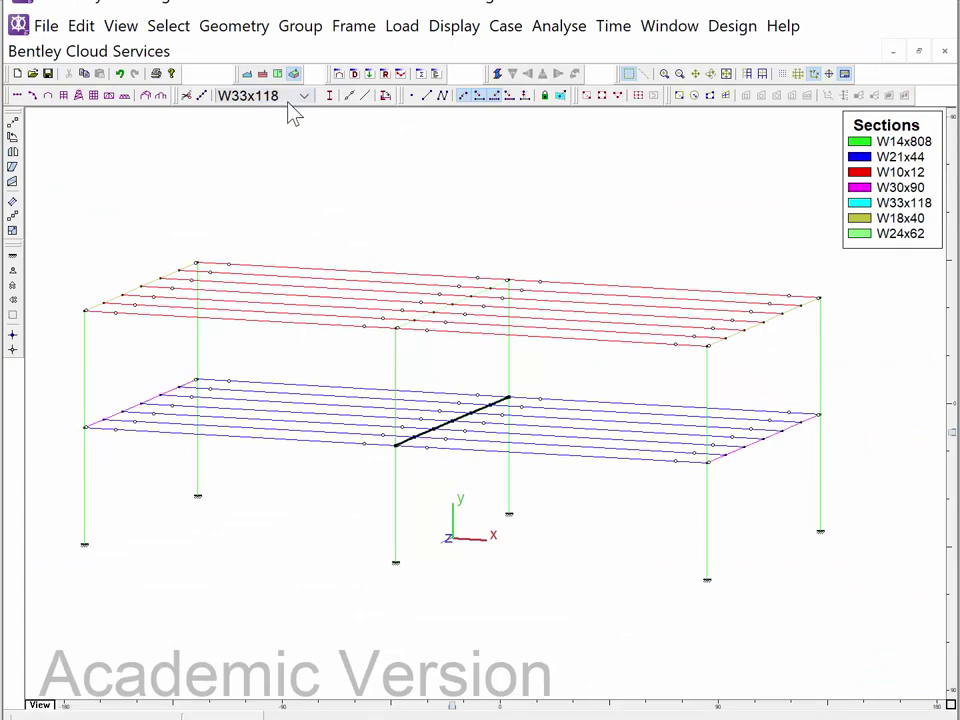
left_click(291, 99)
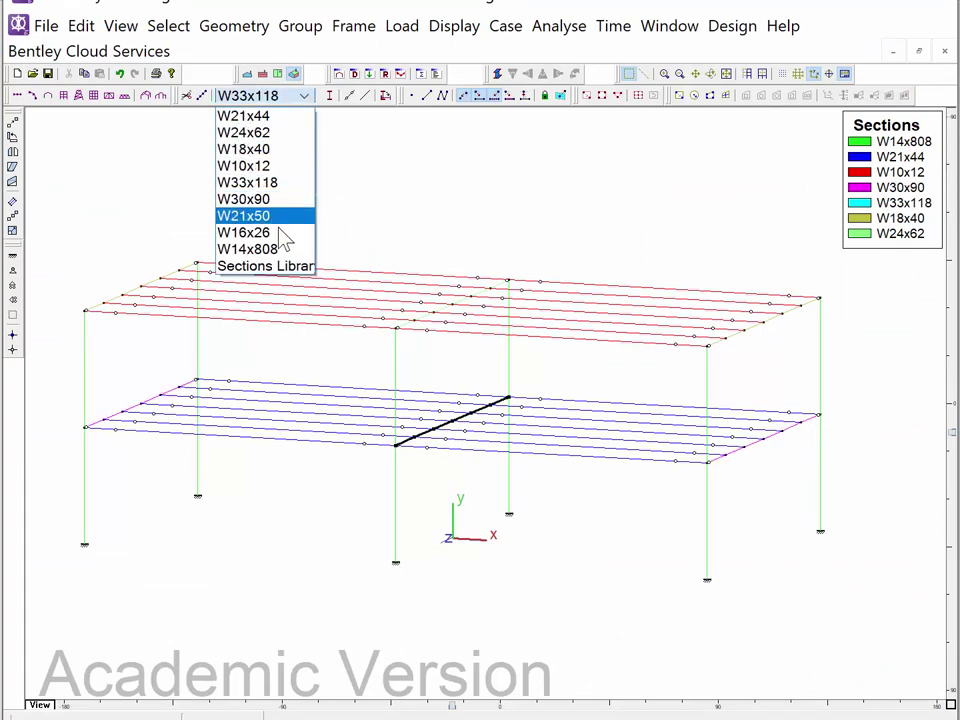
left_click(275, 267)
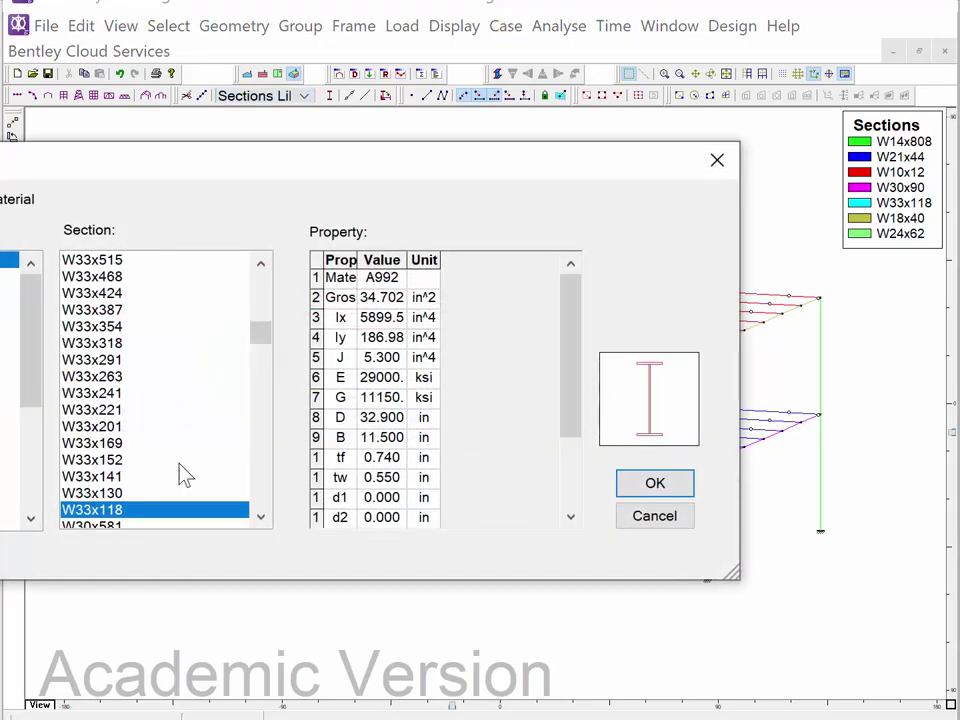
scroll(90, 400, "up", 4)
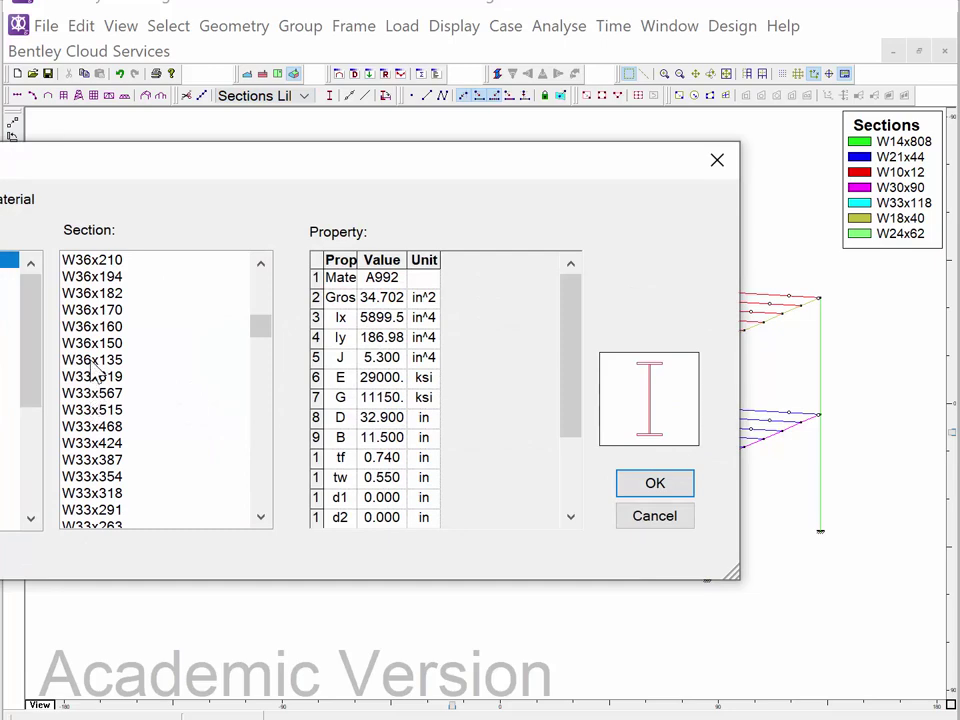
left_click(92, 360)
left_click(638, 489)
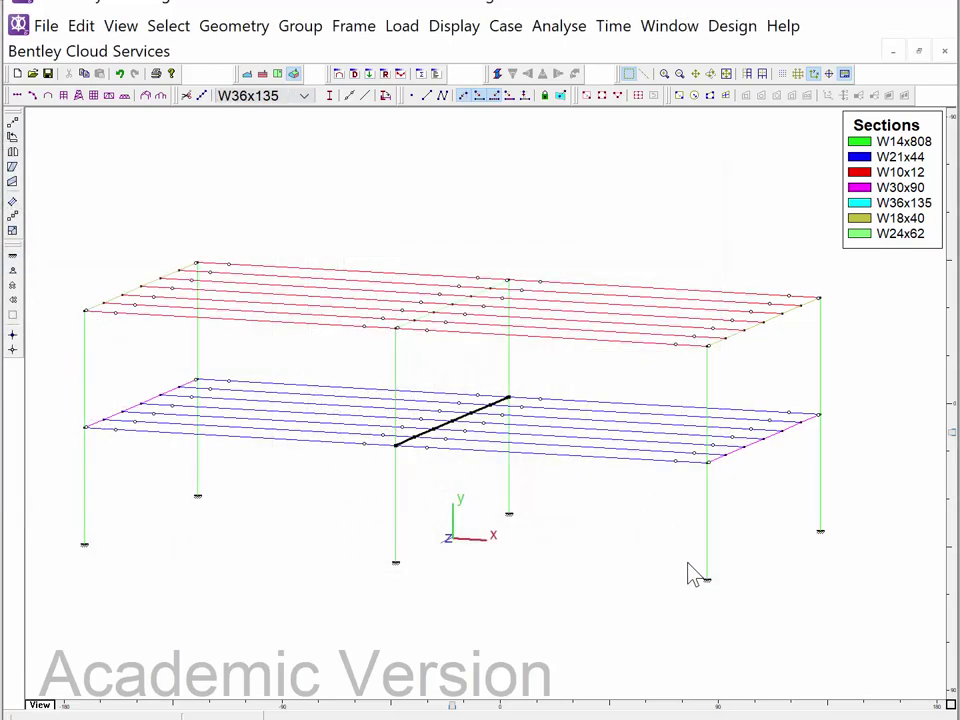
left_click(641, 590)
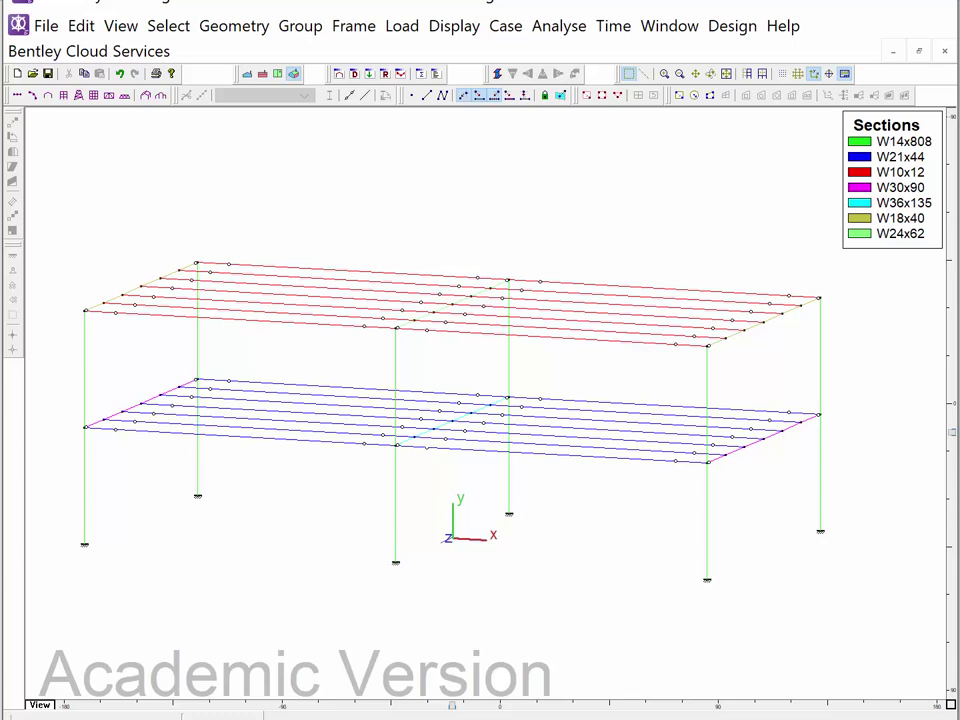
Analyse the resized frame and display its deflected shape for the Live case
left_click(560, 26)
left_click(566, 52)
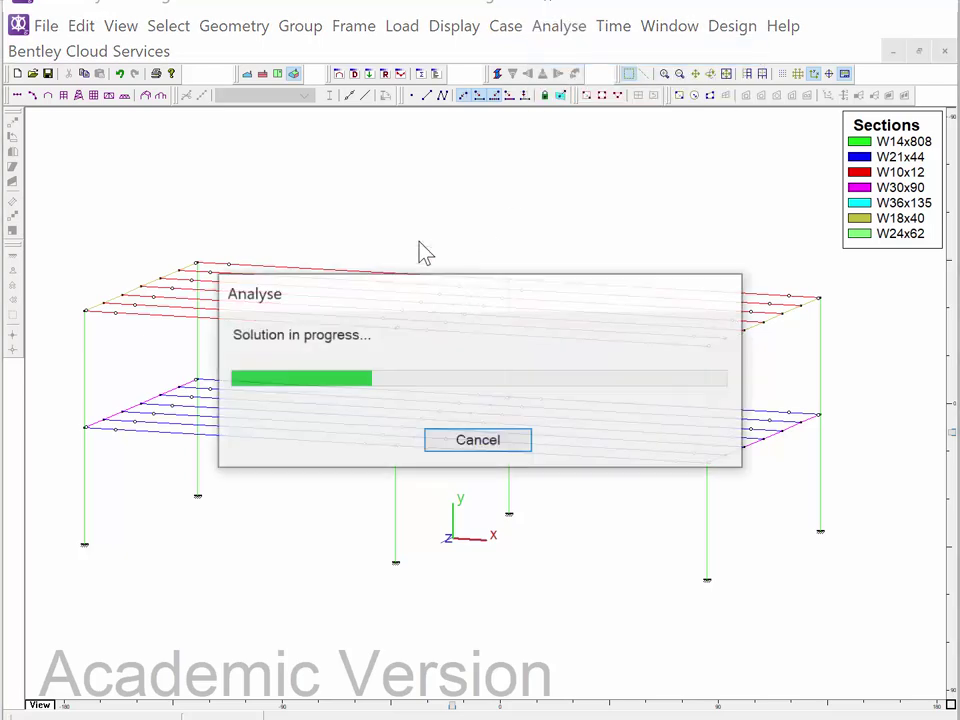
left_click(404, 74)
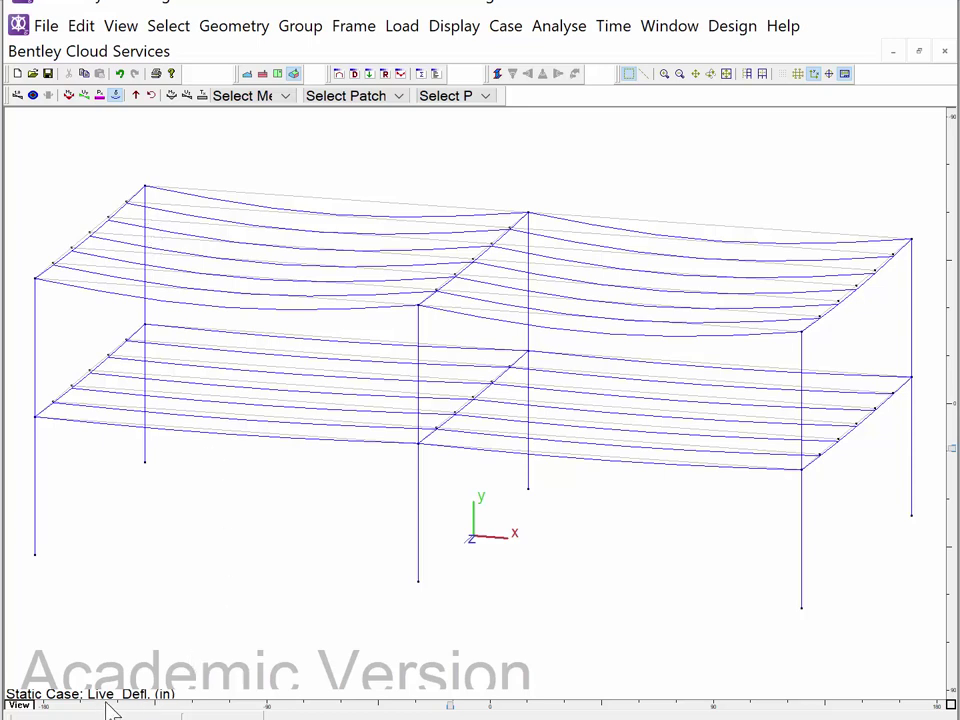
Display the Sbz' top bending stress diagram for the 1.2Se+1.2D+1.6L case and review the beam sizing table
left_click(505, 26)
left_click(553, 355)
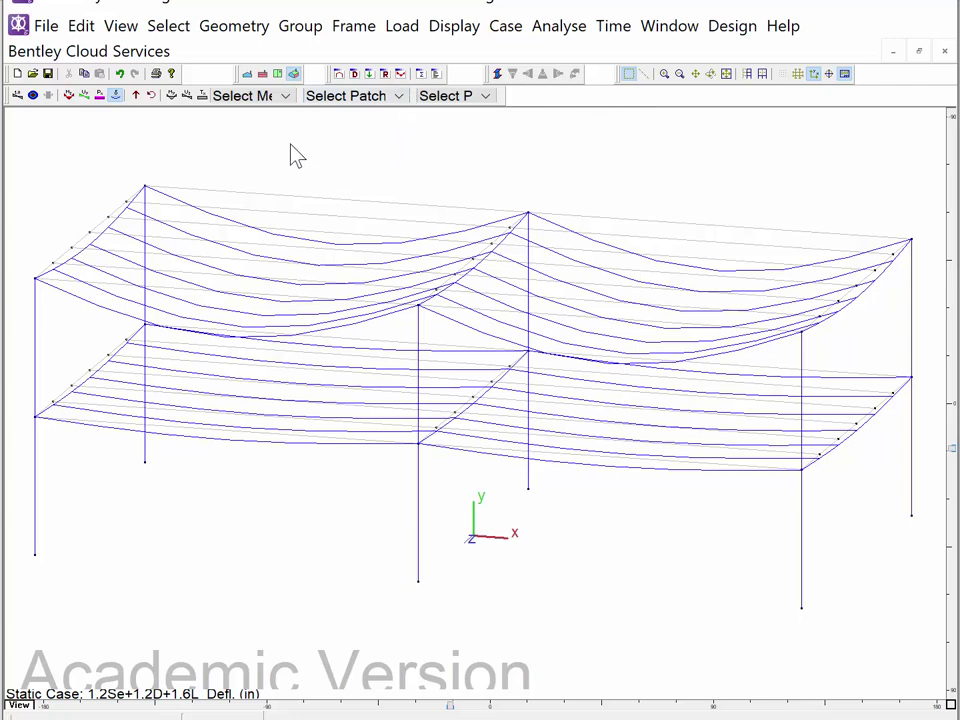
left_click(250, 98)
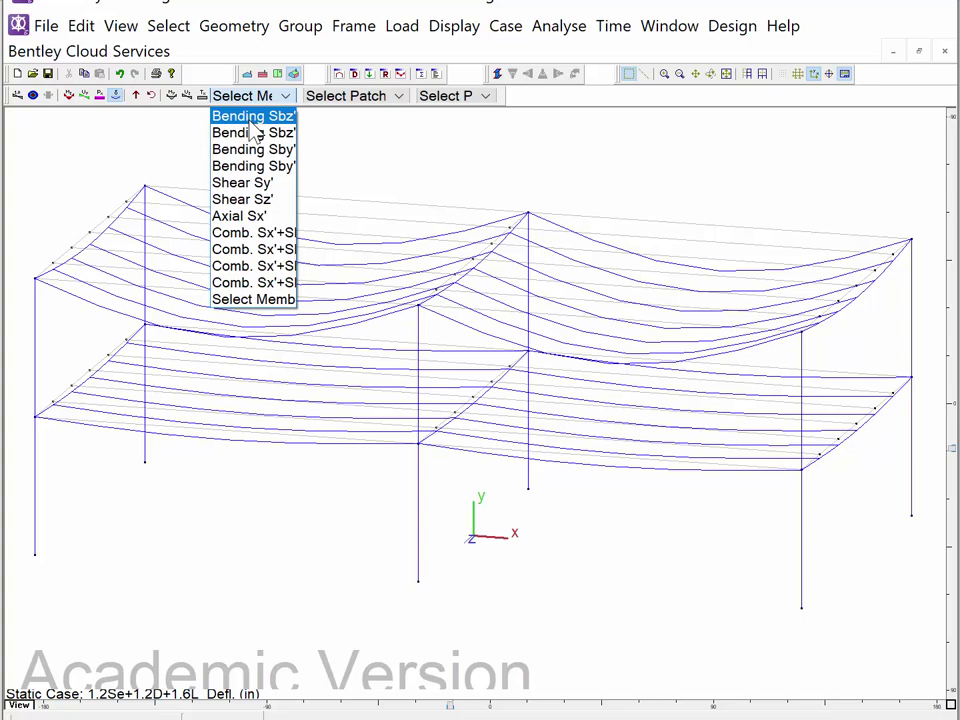
left_click(252, 122)
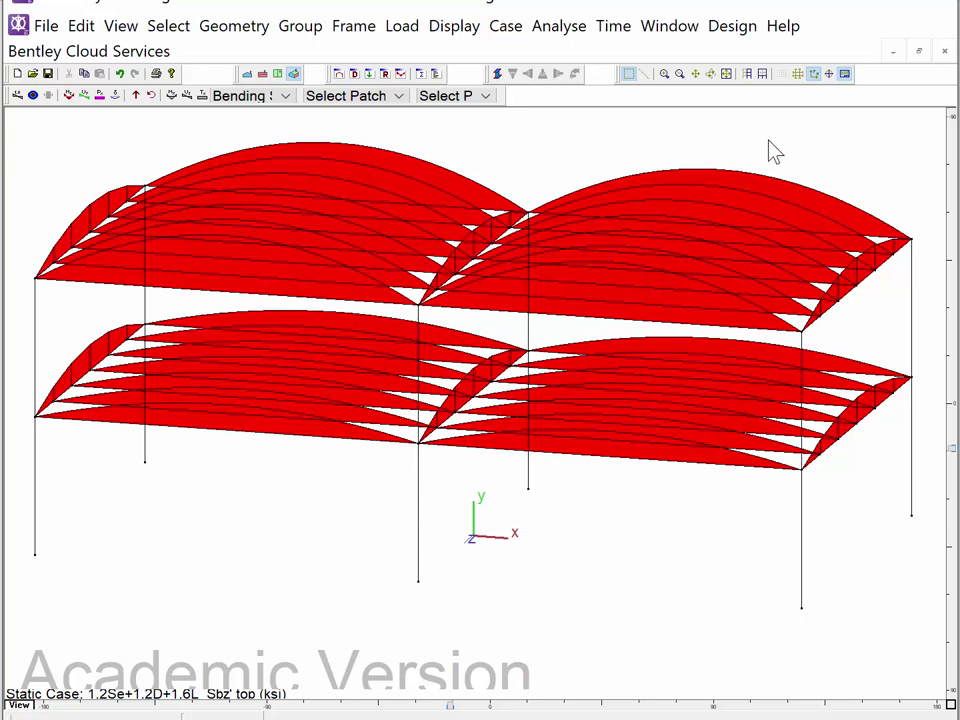
left_click_drag(754, 146, 648, 328)
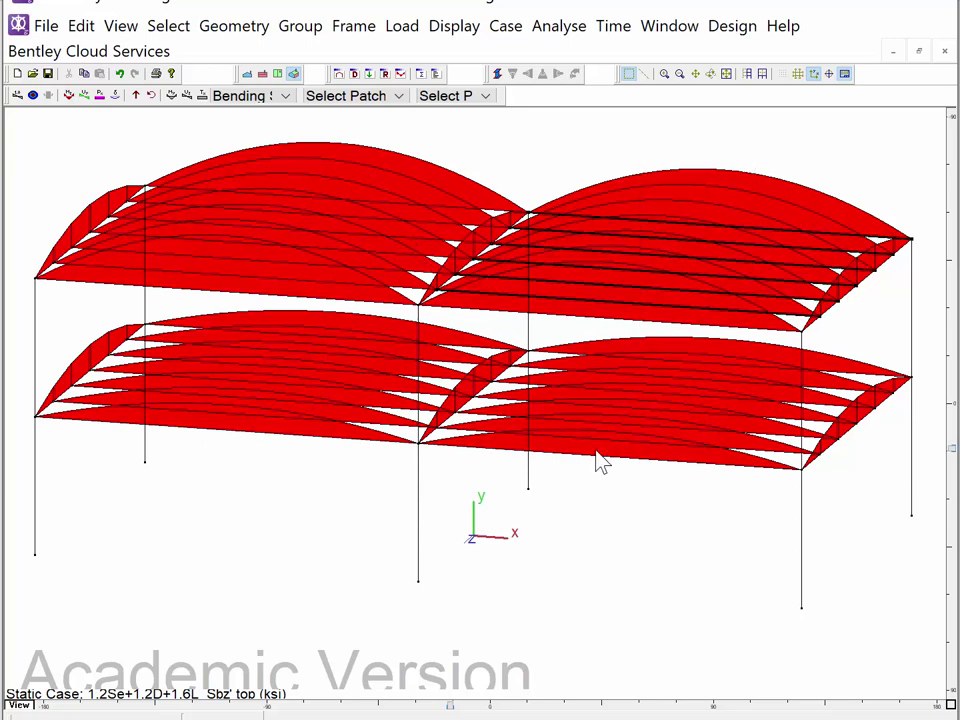
left_click(580, 509)
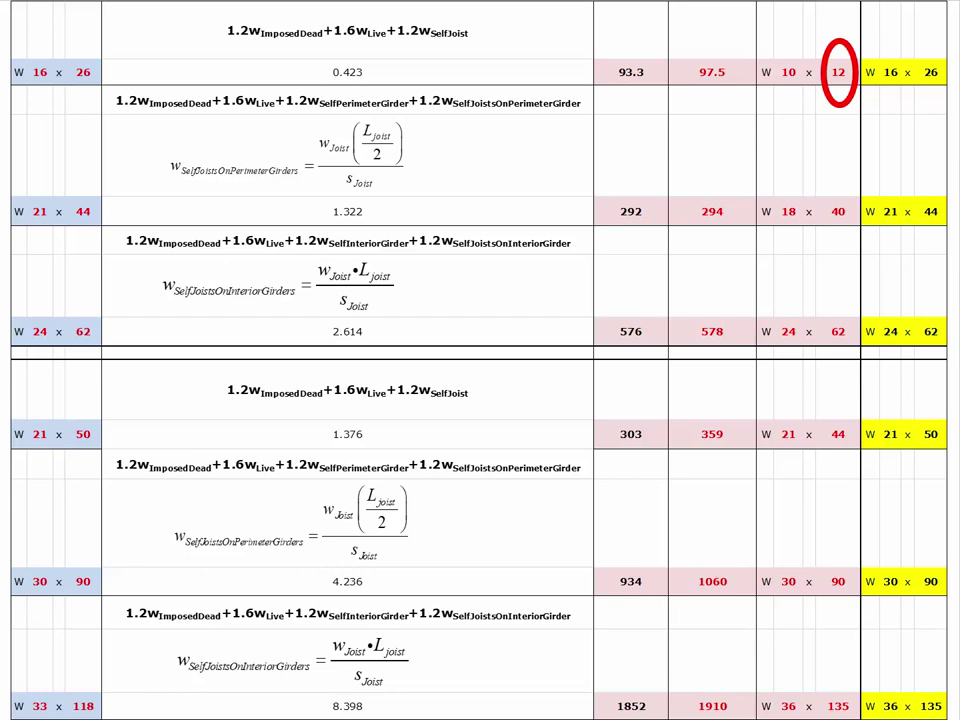
key("Right")
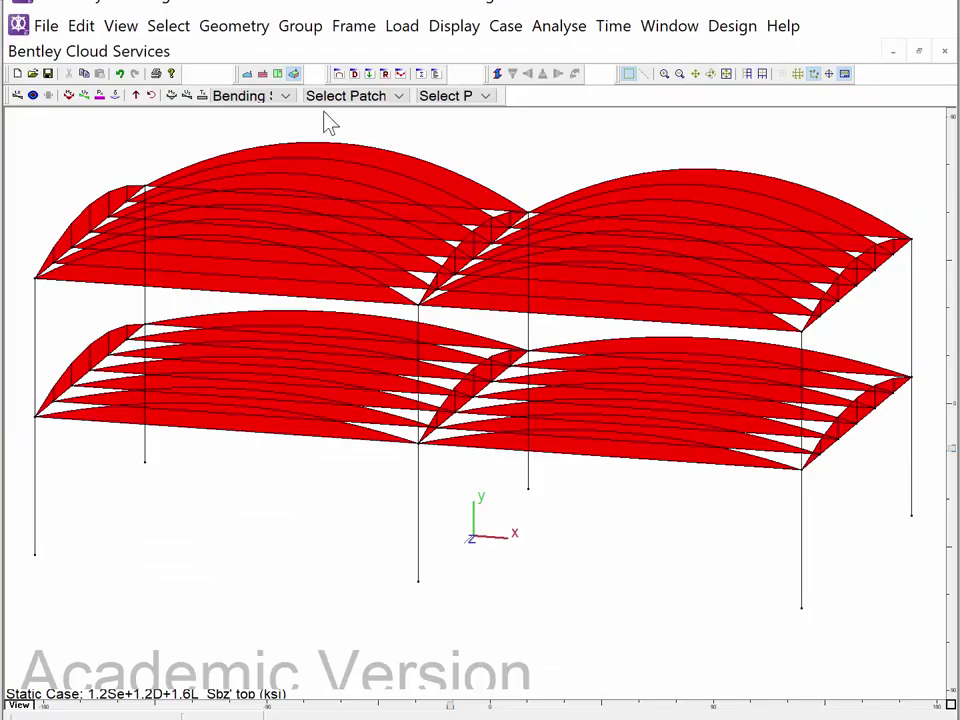
Return to the frame geometry and select all upper-level beams running along x in both bays
left_click(338, 75)
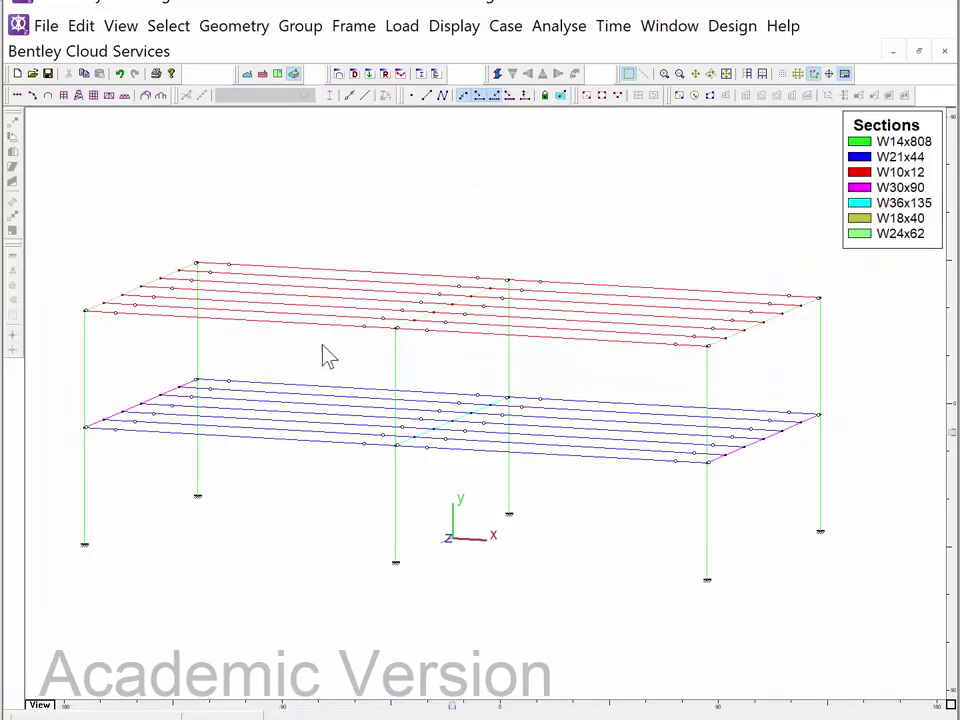
left_click_drag(326, 356, 250, 190)
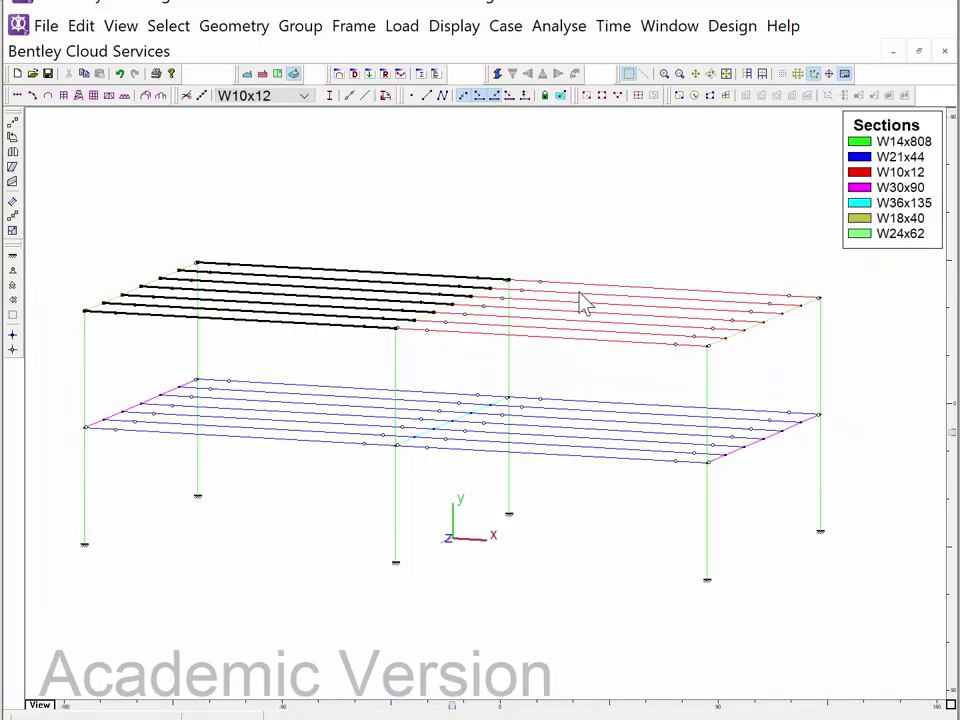
left_click_drag(622, 372, 574, 246)
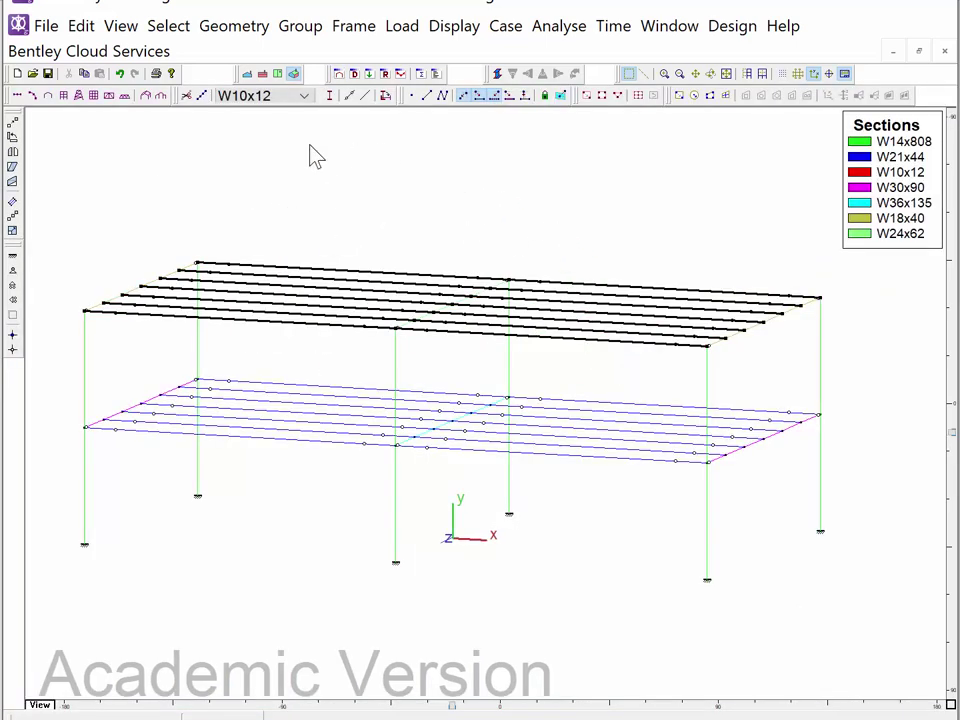
left_click(303, 95)
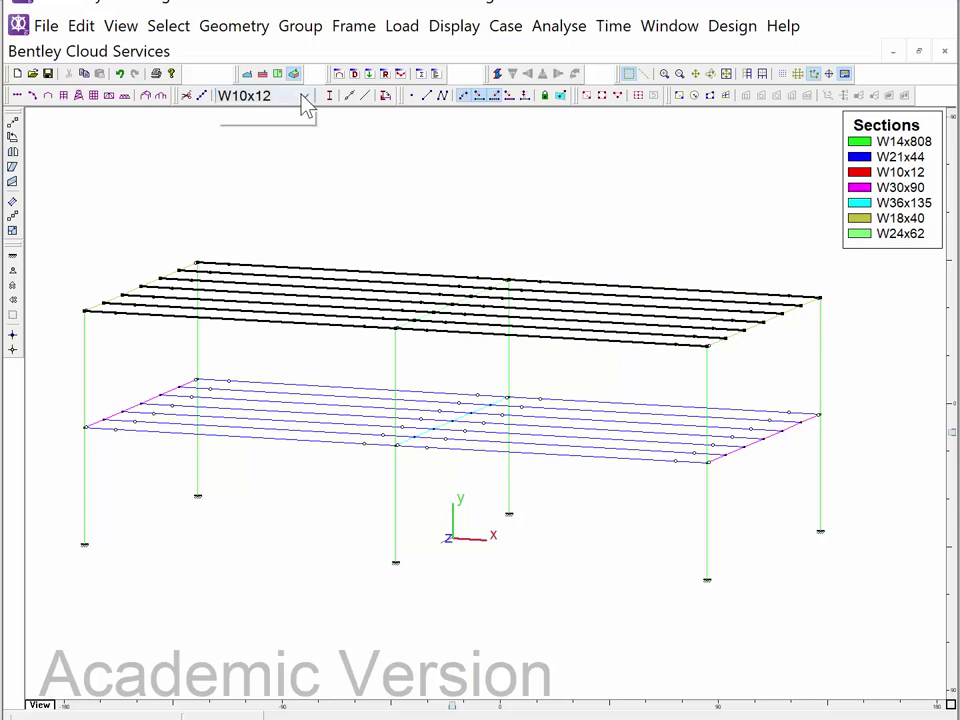
left_click(296, 266)
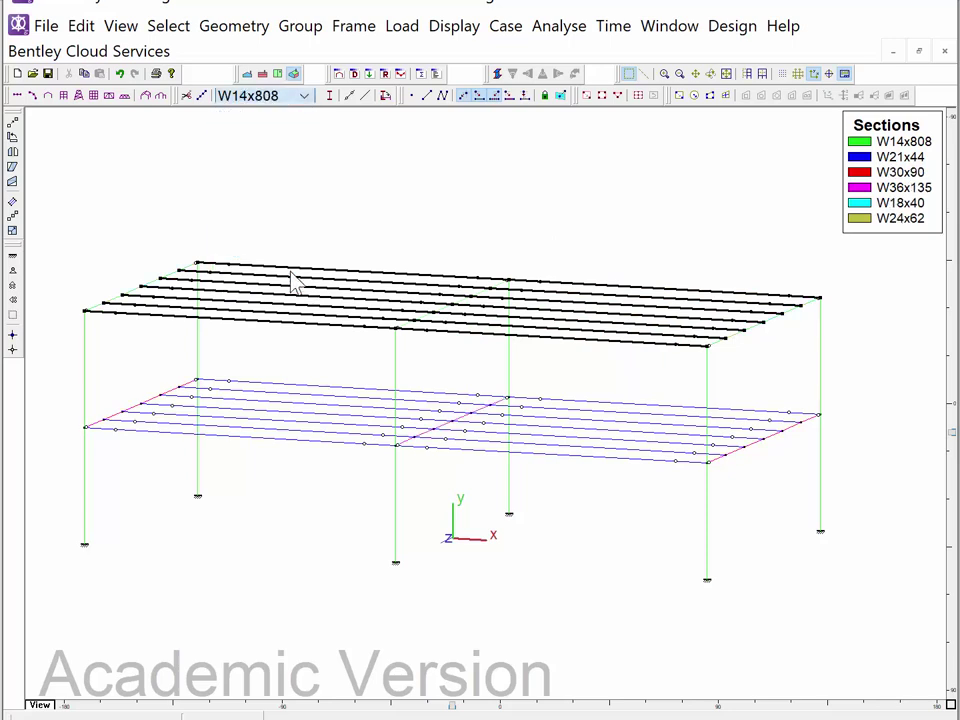
left_click(303, 95)
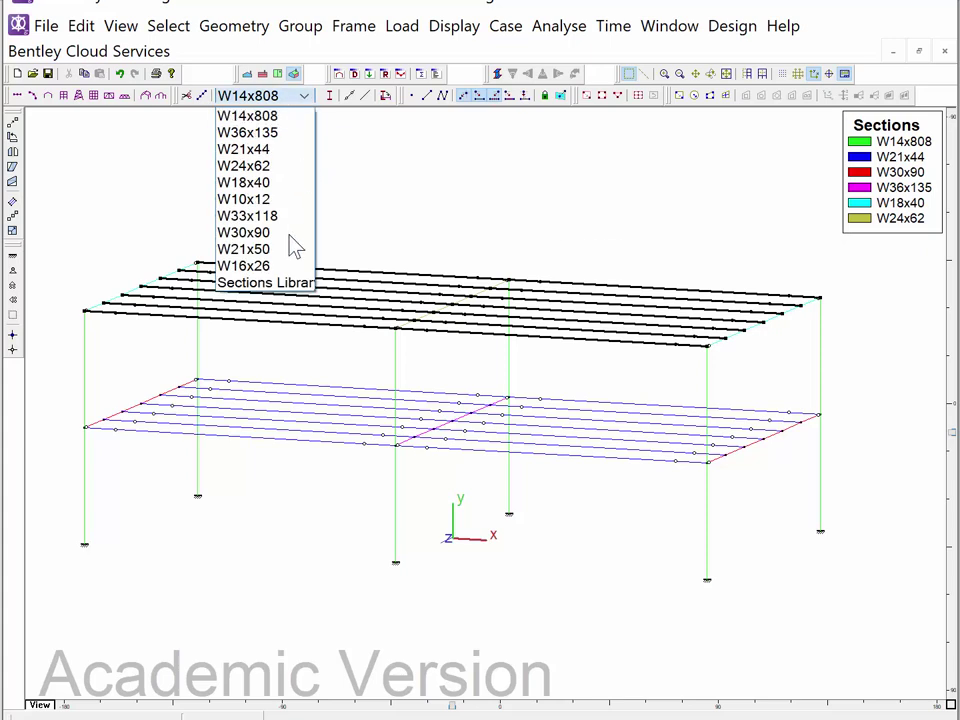
left_click(264, 200)
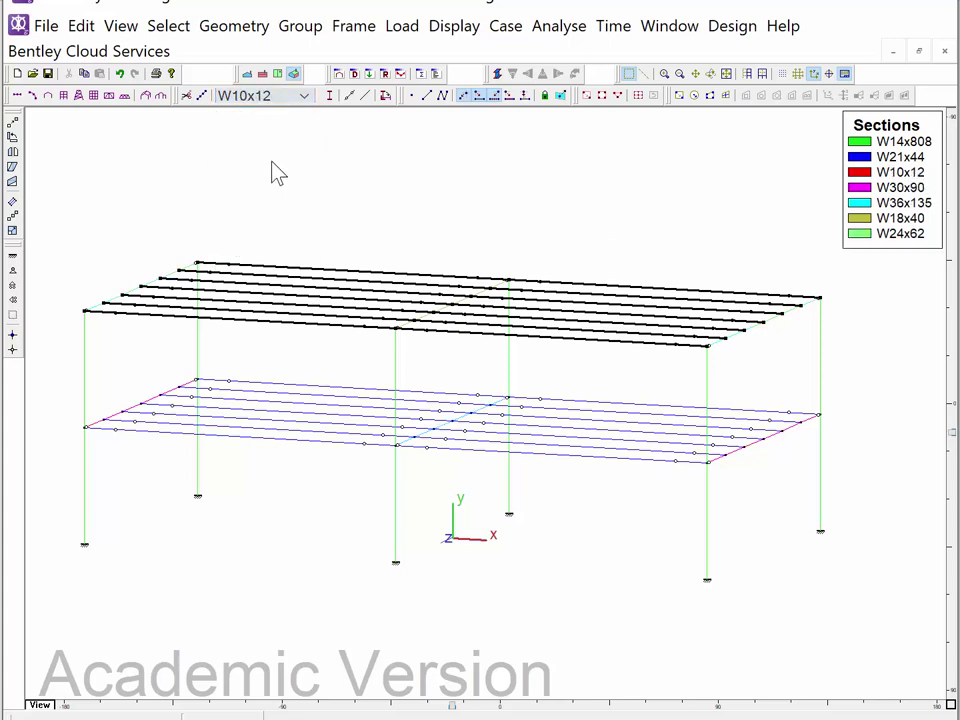
Assign the W10x22 section from the Sections Library to the selected upper-level beams and clear the selection
left_click(299, 97)
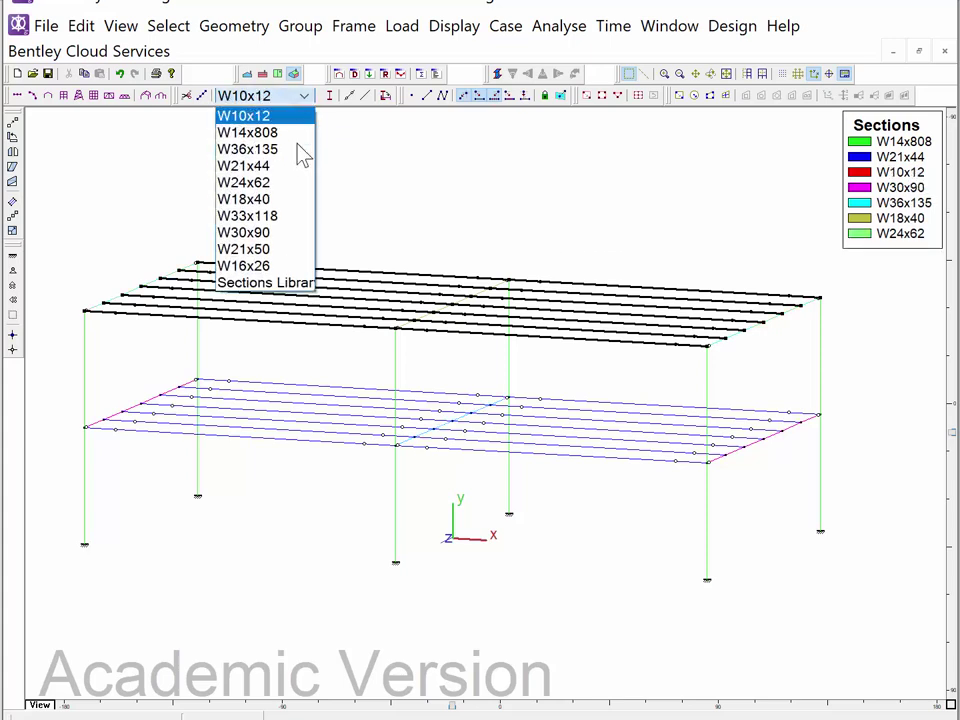
left_click(300, 288)
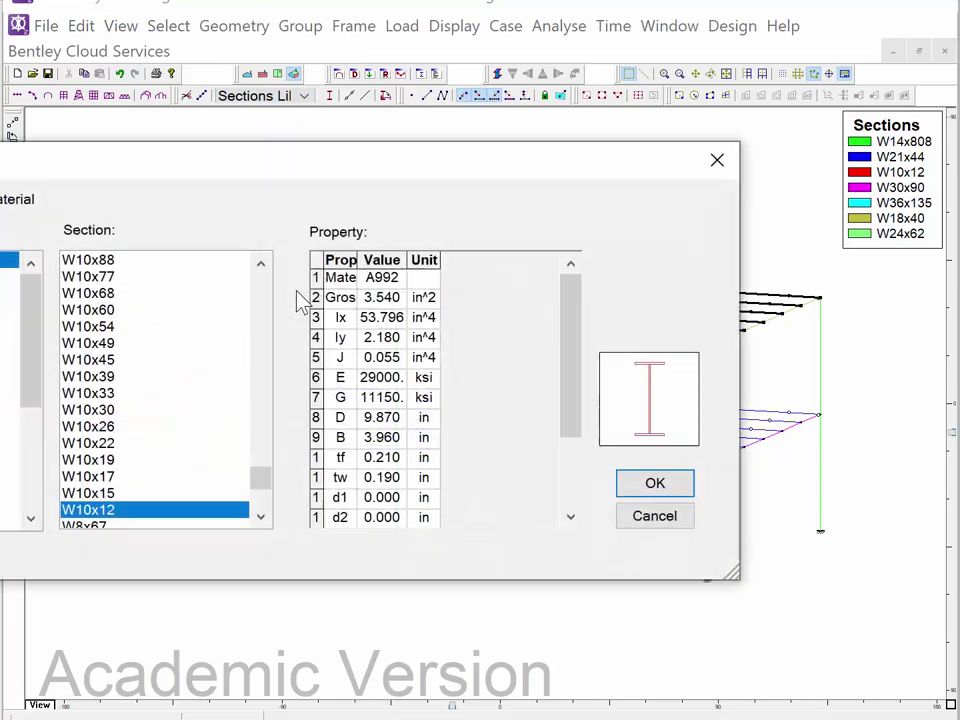
left_click(100, 443)
left_click(636, 489)
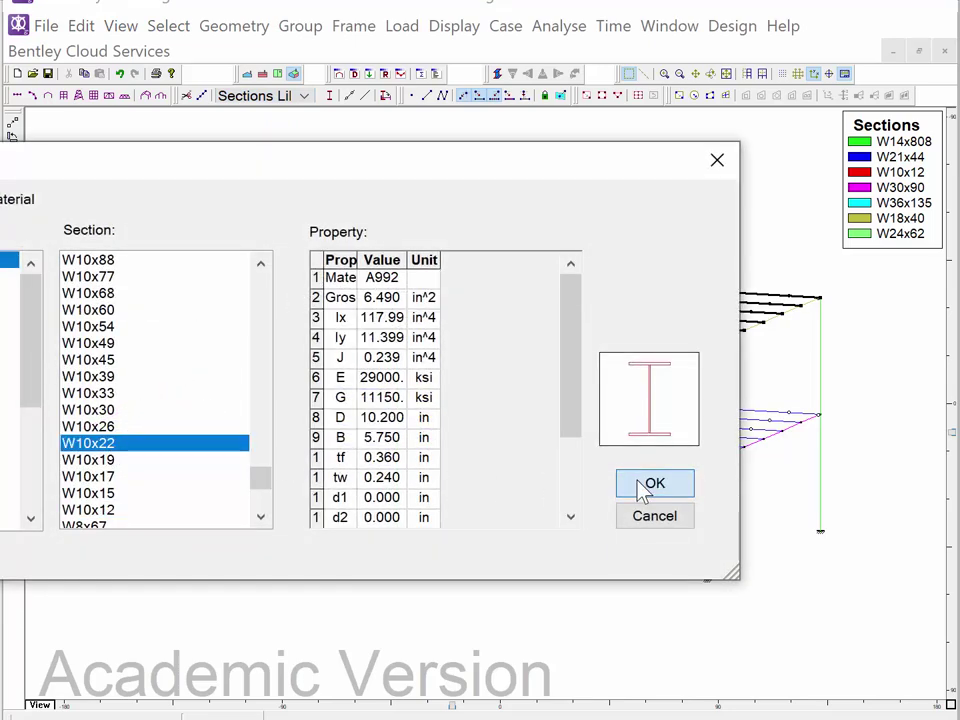
left_click(604, 238)
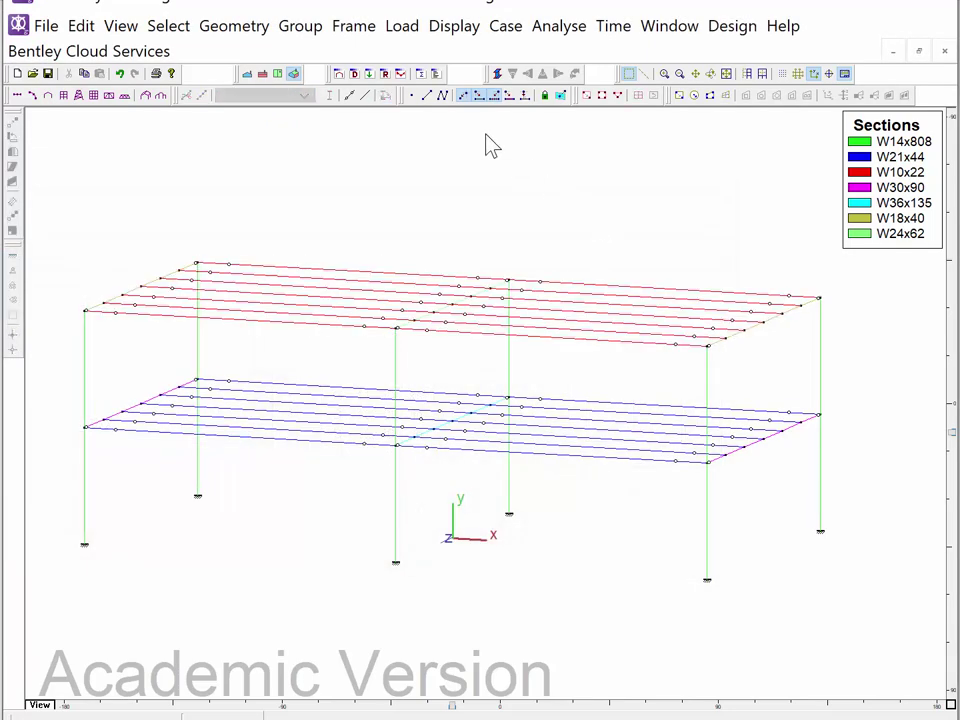
Analyse the resized frame and show the Sbz' top bending stress diagram with value labels
left_click(548, 28)
left_click(572, 56)
left_click(400, 74)
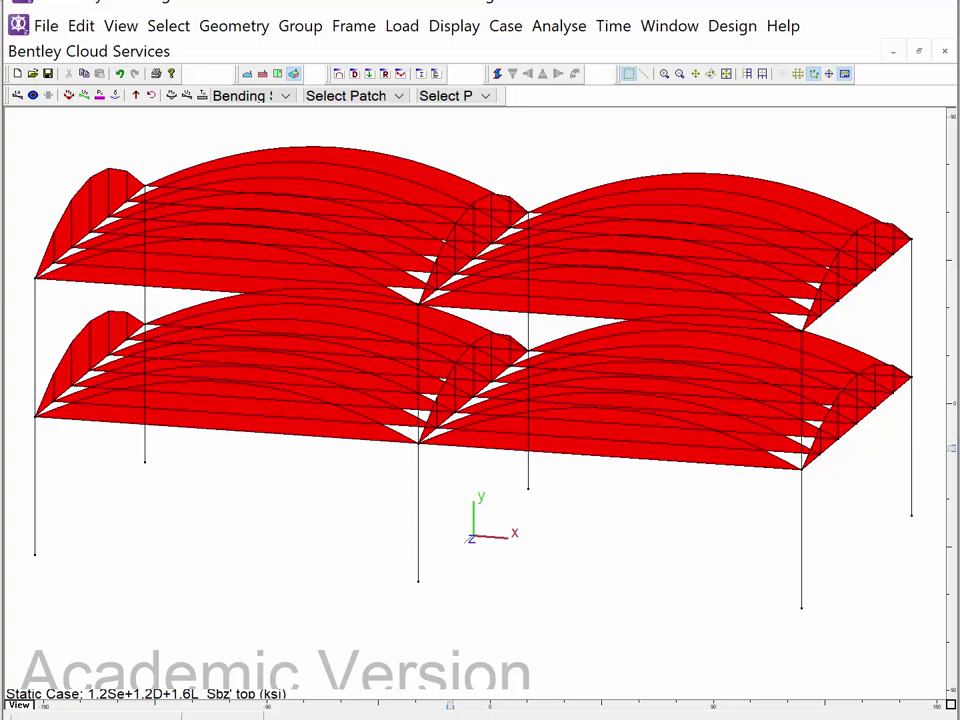
left_click(18, 96)
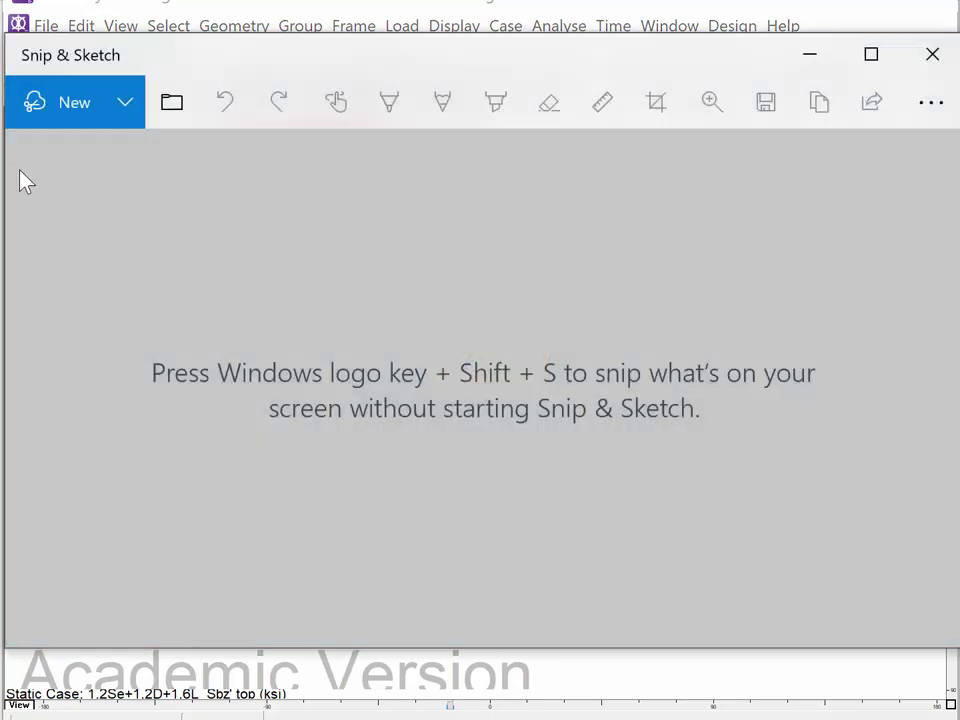
Switch to Snip & Sketch, capture the labelled bending stress diagram and save the snip as an image in the 06.3.3-H-SizingSteelBeamsUsingMF-42x42x7Assign folder
left_click(75, 115)
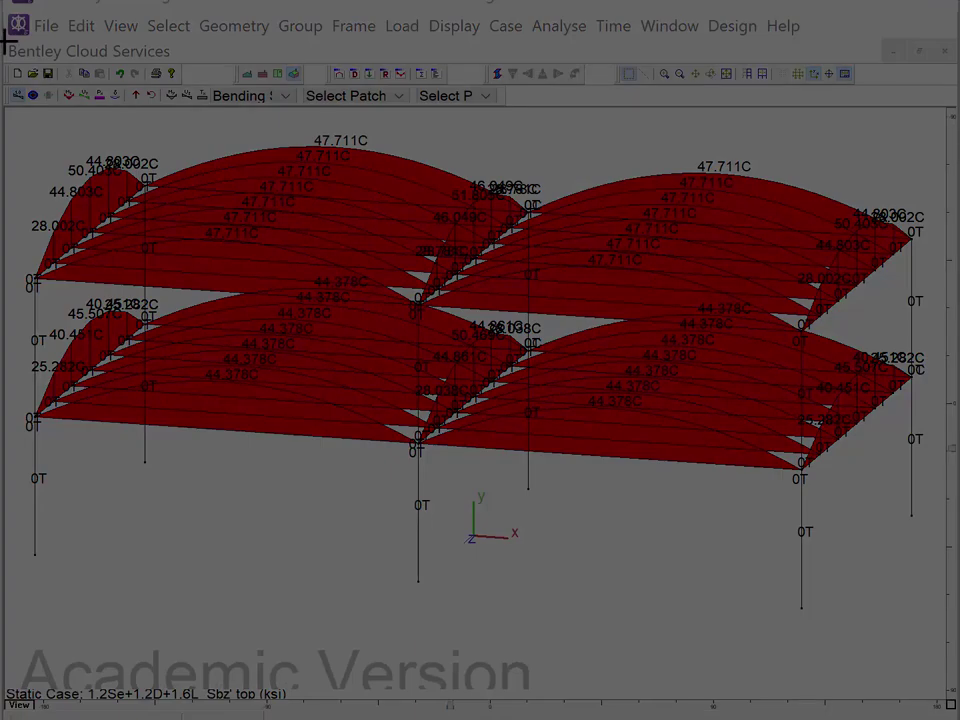
left_click_drag(3, 7, 950, 706)
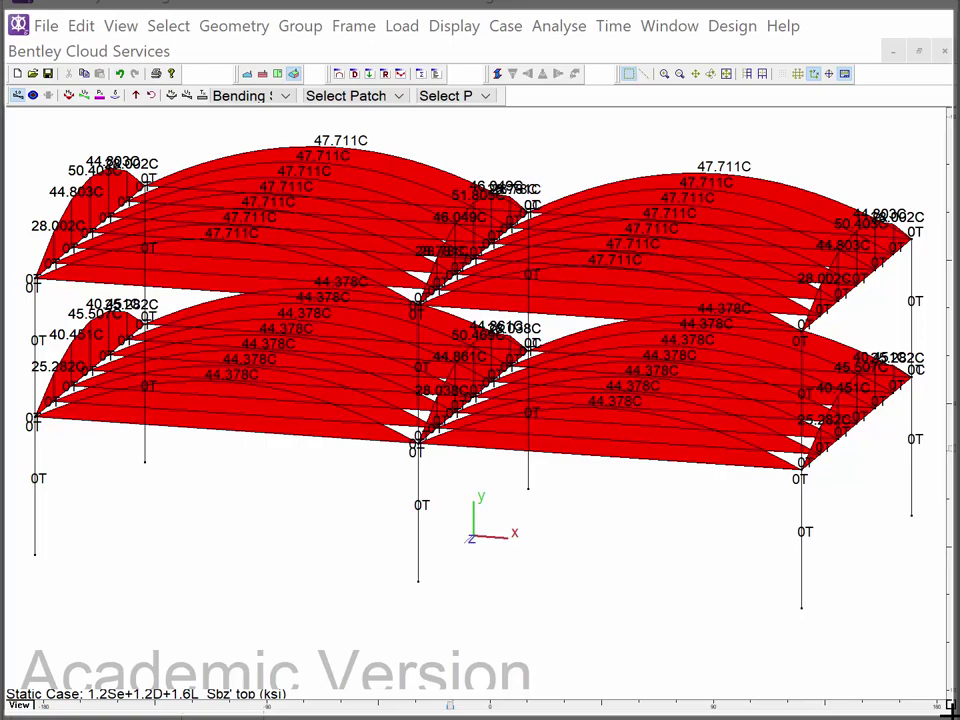
key("super+shift+s")
left_click_drag(955, 714, 2, 8)
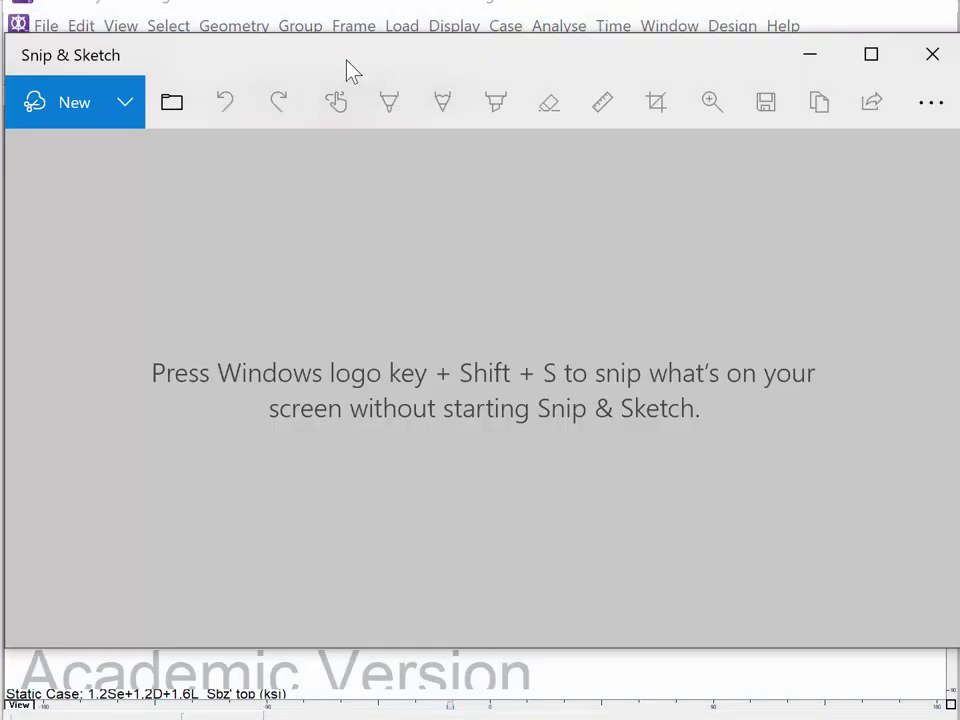
left_click(768, 104)
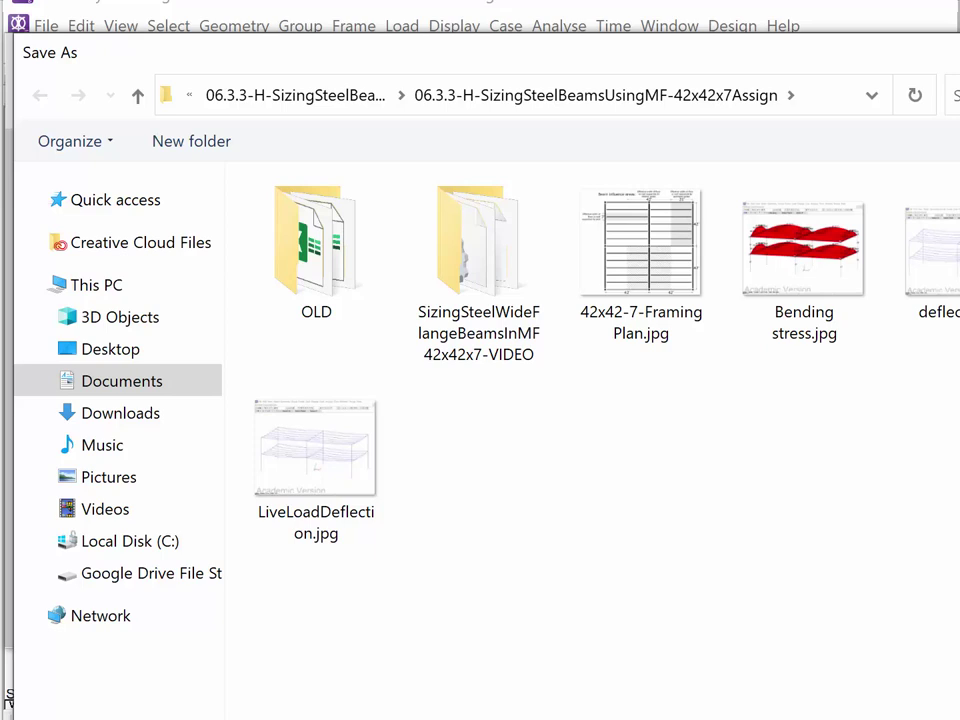
key("Return")
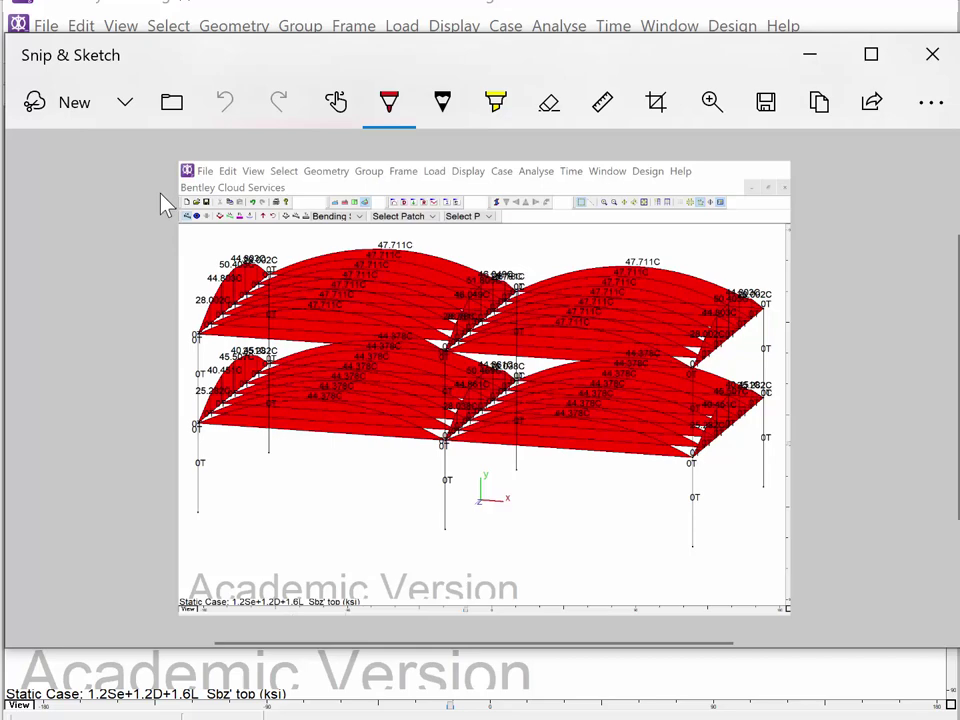
left_click(932, 54)
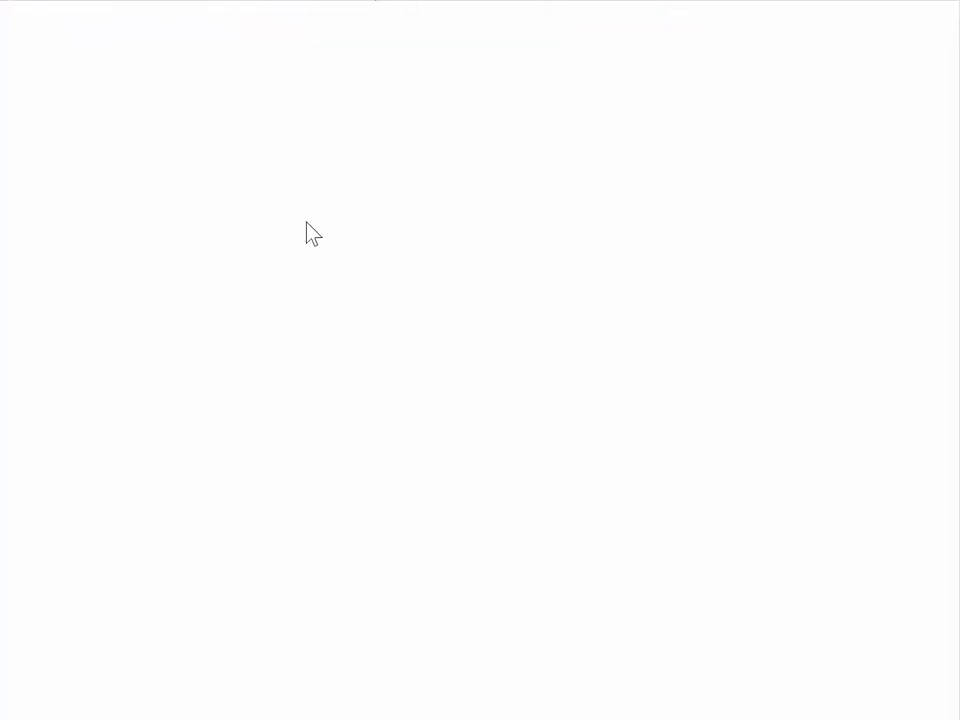
Switch to the presentation, place the bending stress picture on the blank slide and enlarge it to fill the slide
left_click(225, 255)
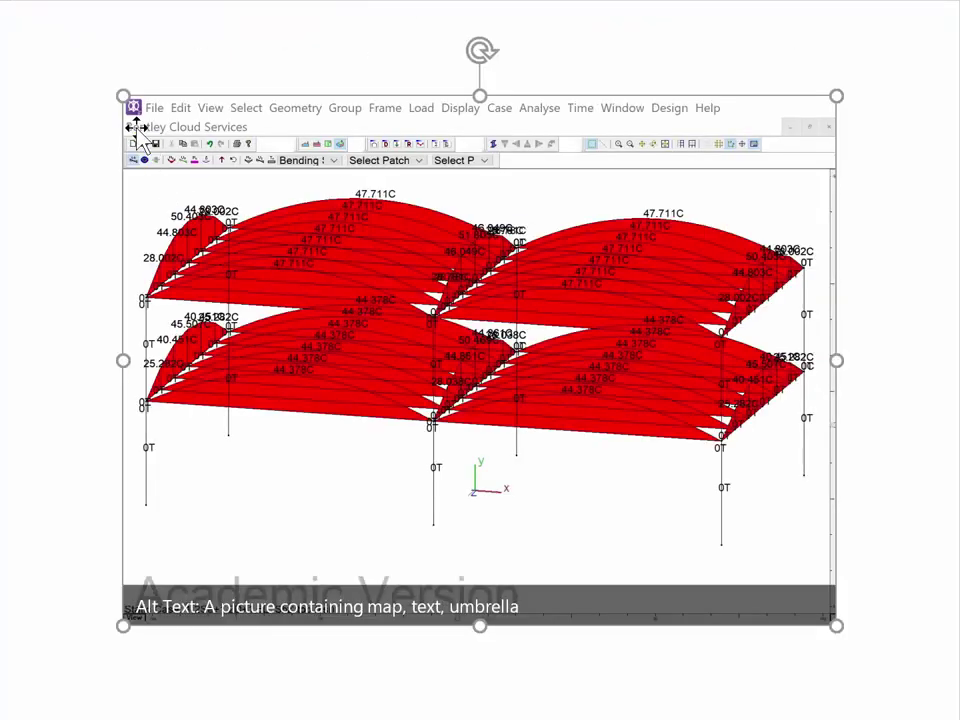
left_click_drag(118, 92, 7, 8)
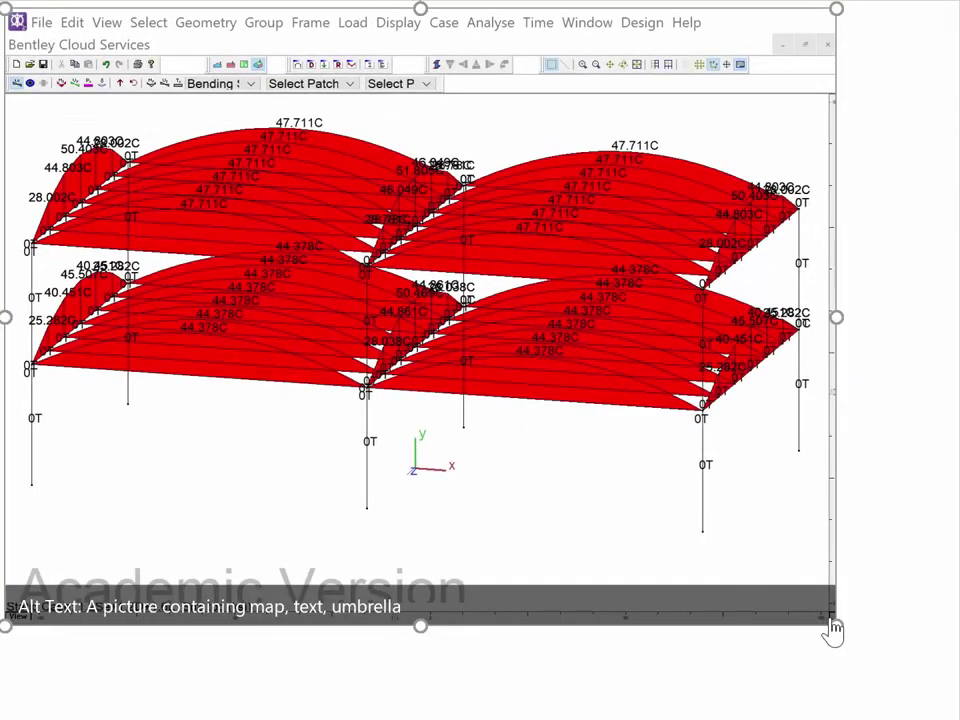
left_click_drag(836, 622, 950, 708)
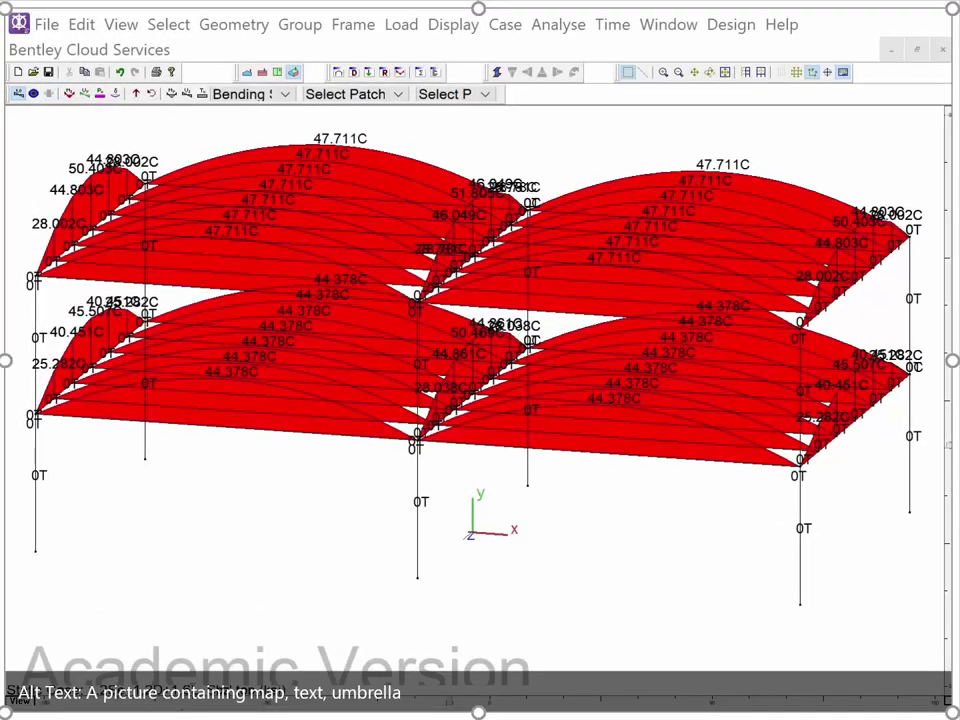
key("Escape")
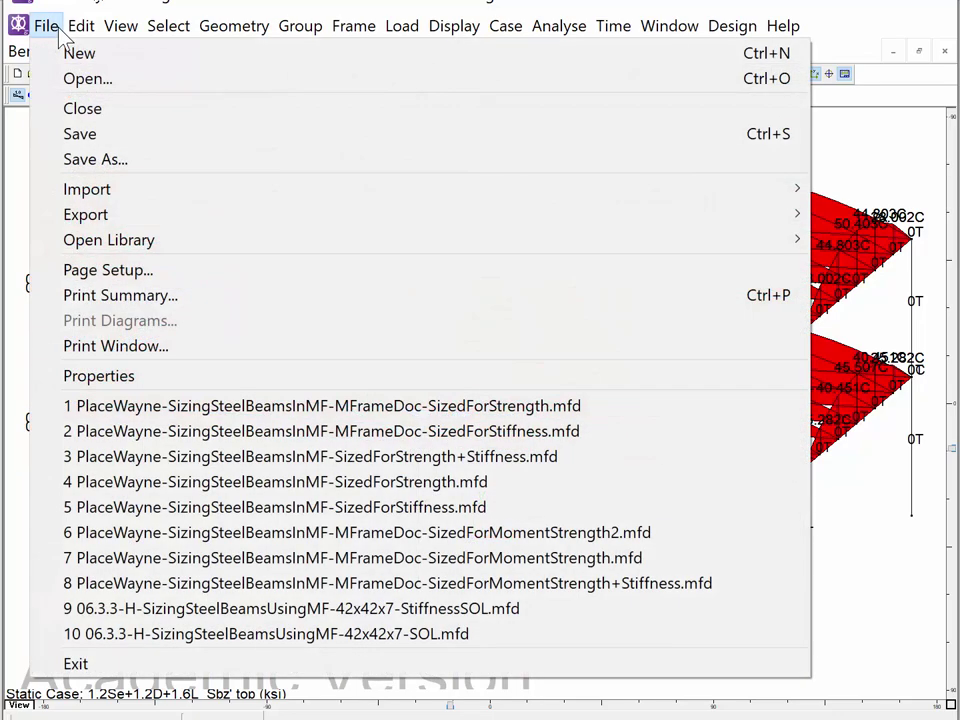
Save the frame, and save a copy as a Multiframe file with "+Stiffness" added after "SizedForStrength" in its name
left_click(45, 26)
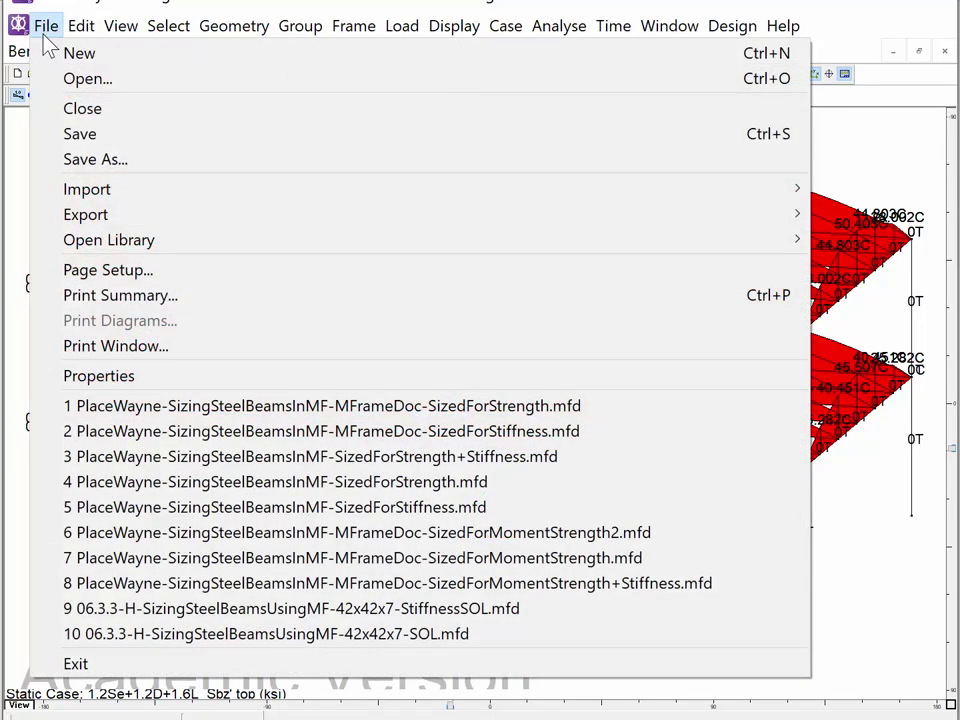
left_click(86, 133)
left_click(46, 26)
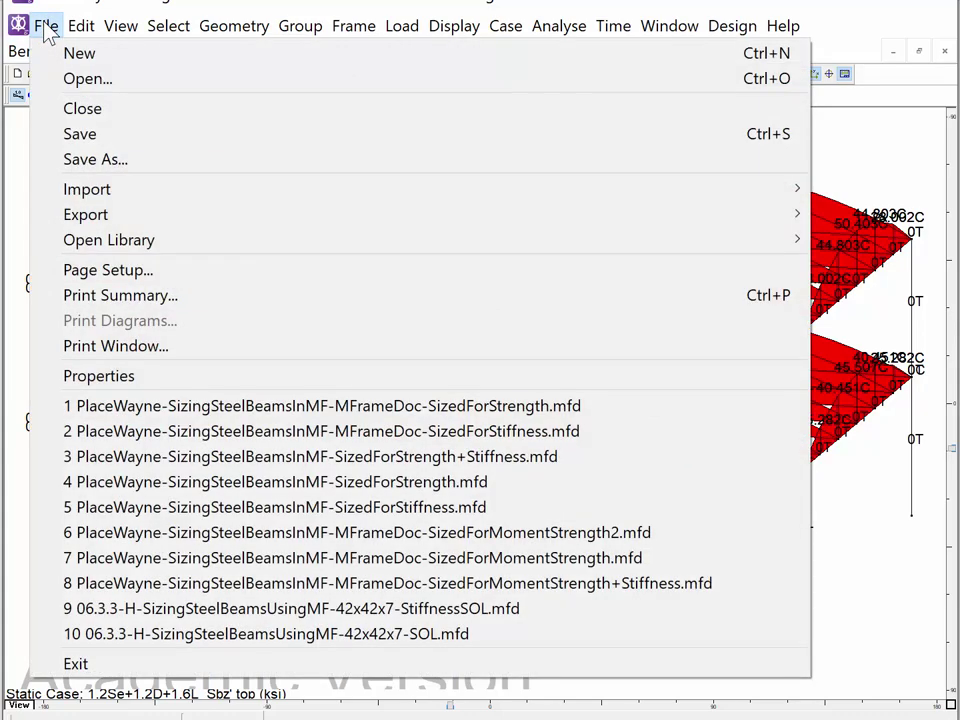
left_click(86, 168)
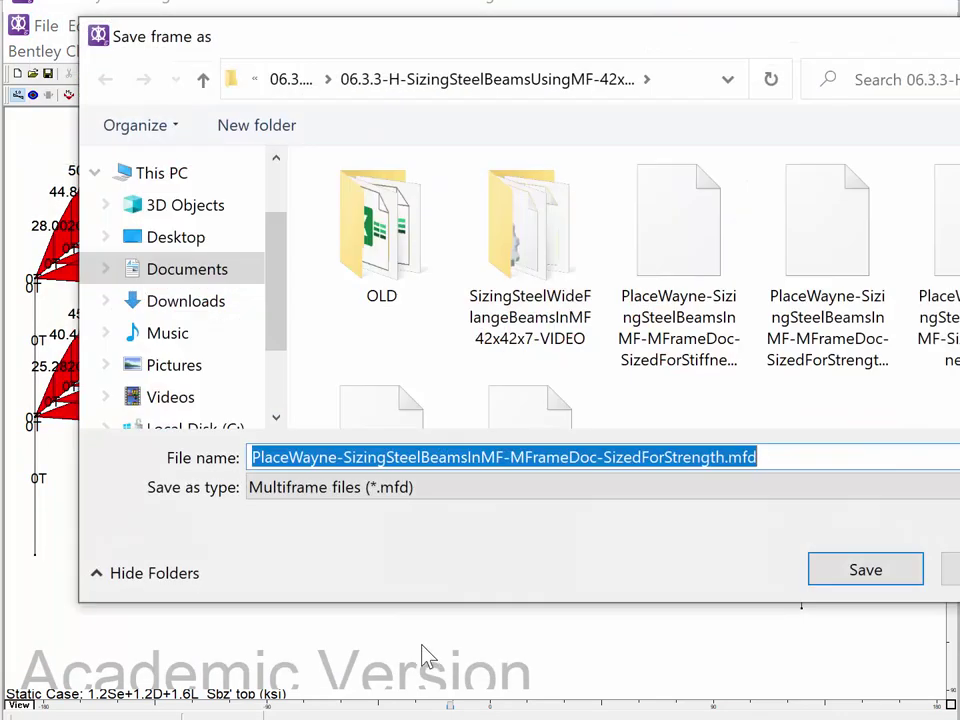
left_click(736, 460)
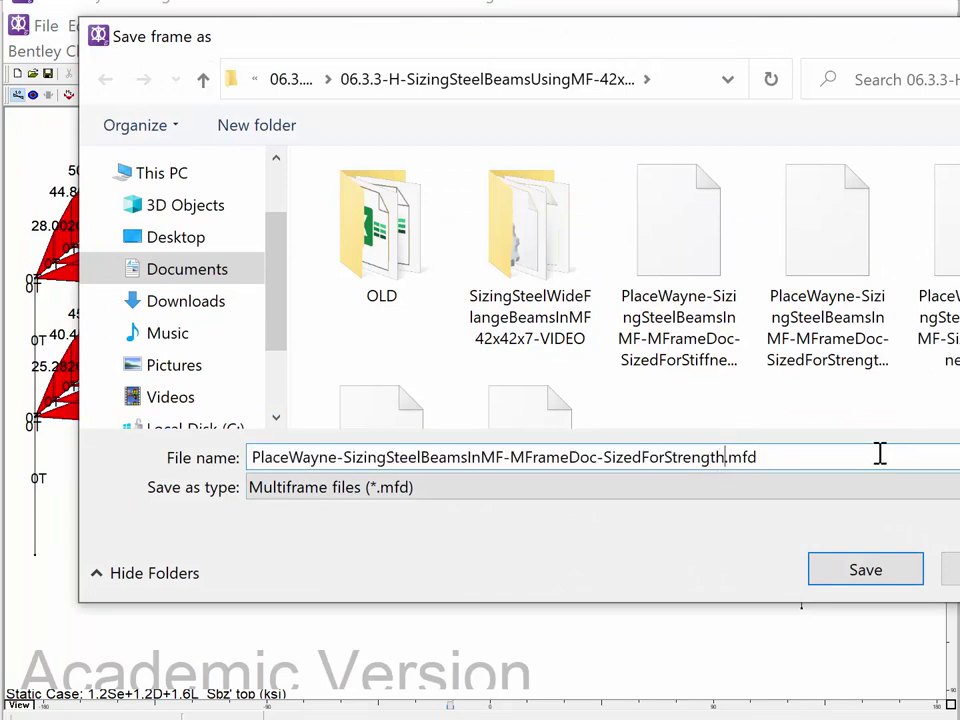
type("+sti")
key("BackSpace")
key("BackSpace")
key("BackSpace")
type("Stiffness")
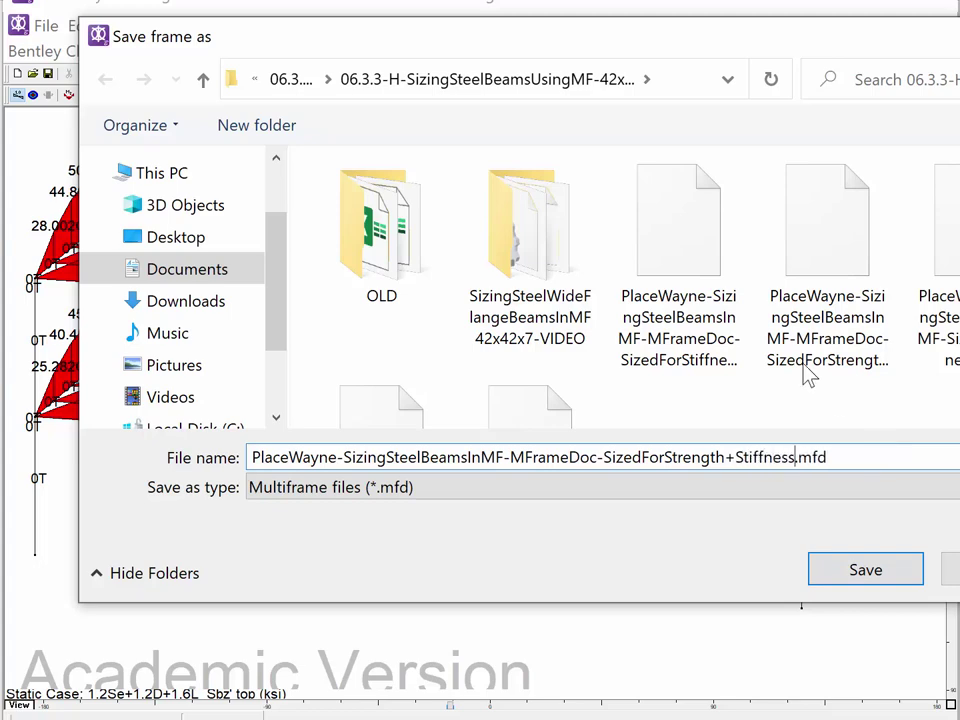
left_click(868, 576)
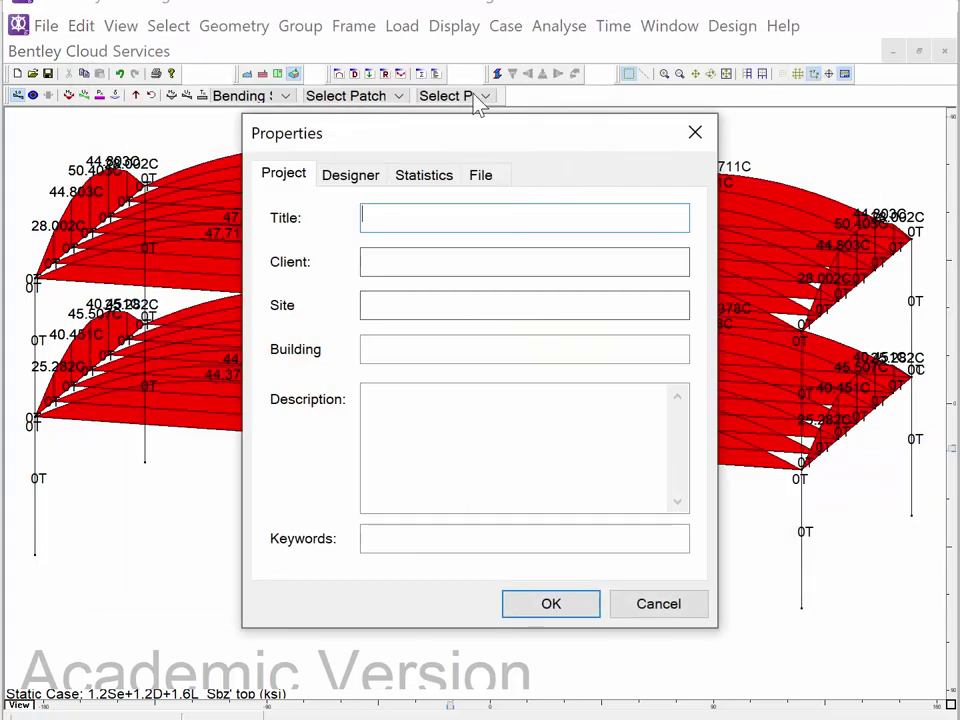
Accept the blank project properties, return to the frame view and assign the W16x26 section to the upper-level beams in both bays
left_click(551, 604)
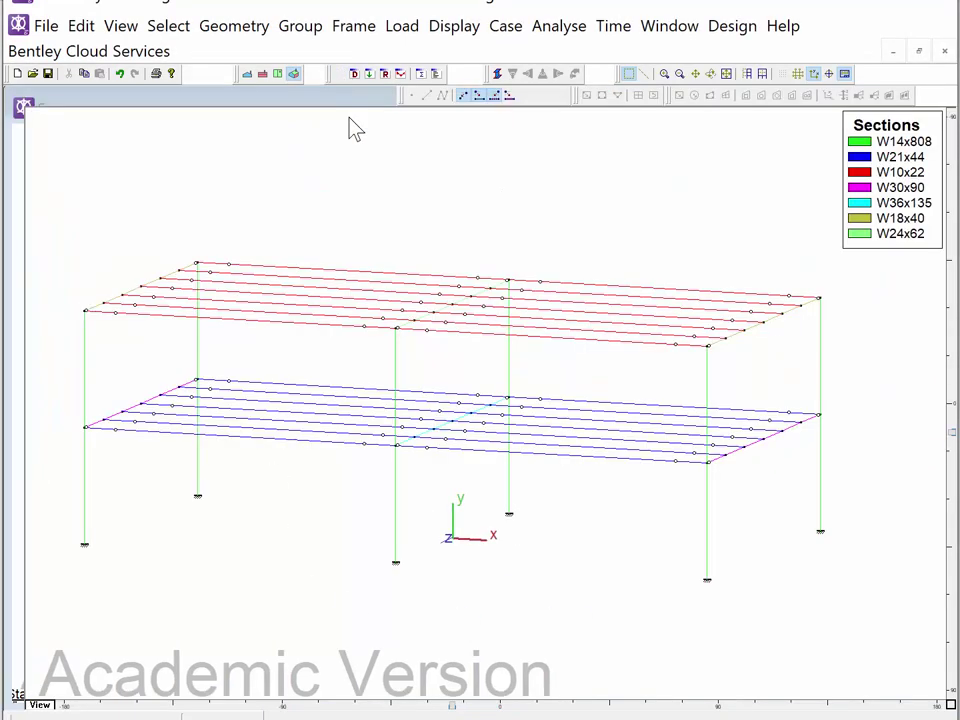
left_click(248, 73)
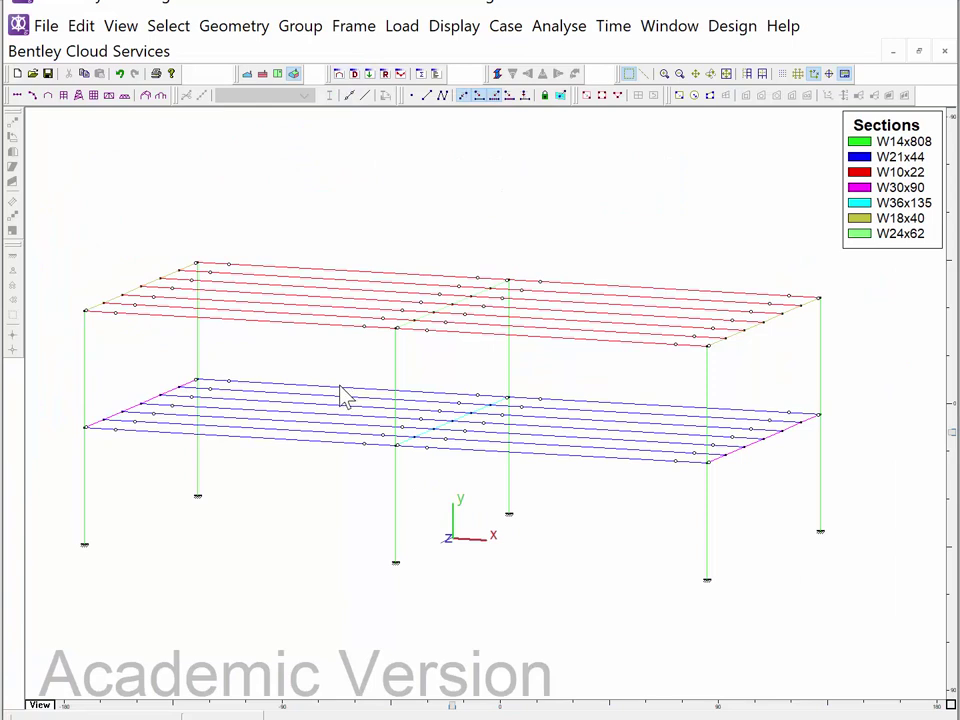
left_click_drag(331, 374, 285, 242)
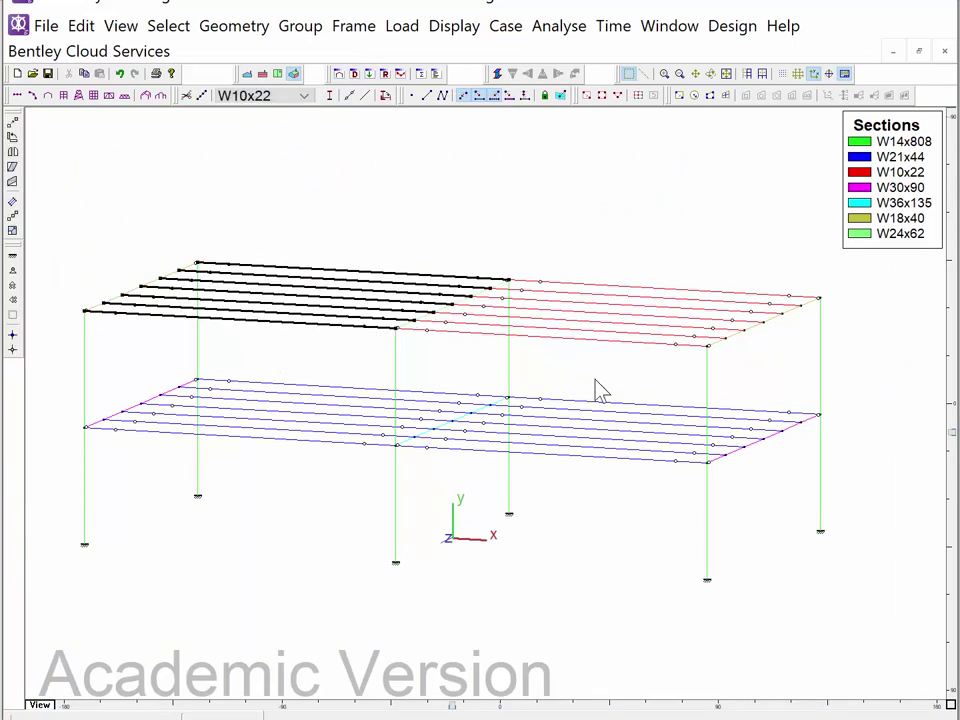
left_click_drag(615, 369, 600, 251, "ctrl")
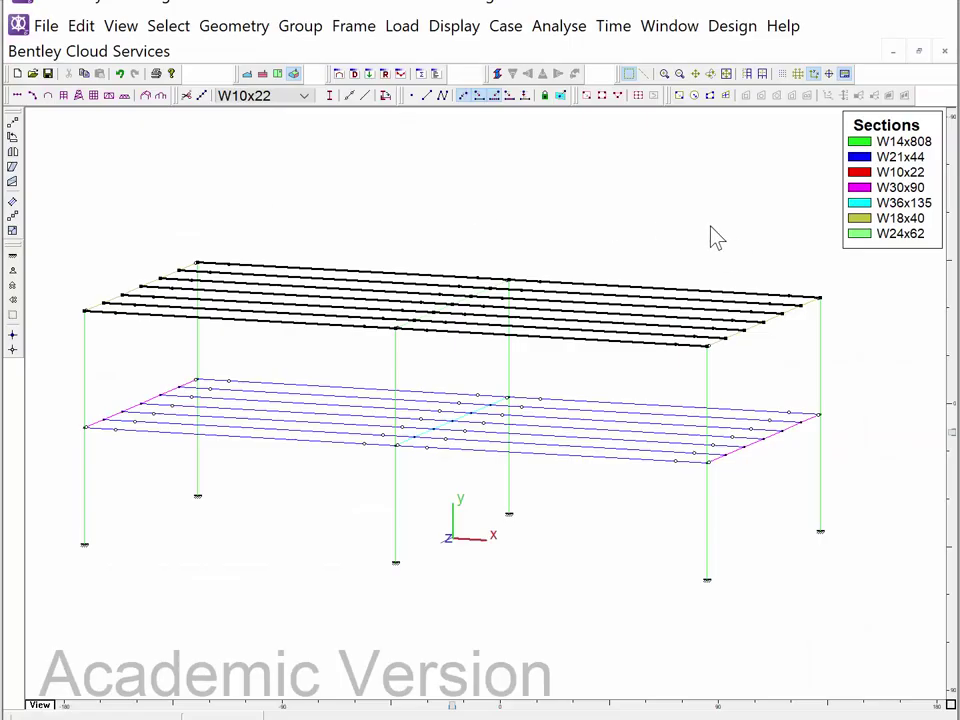
left_click(304, 96)
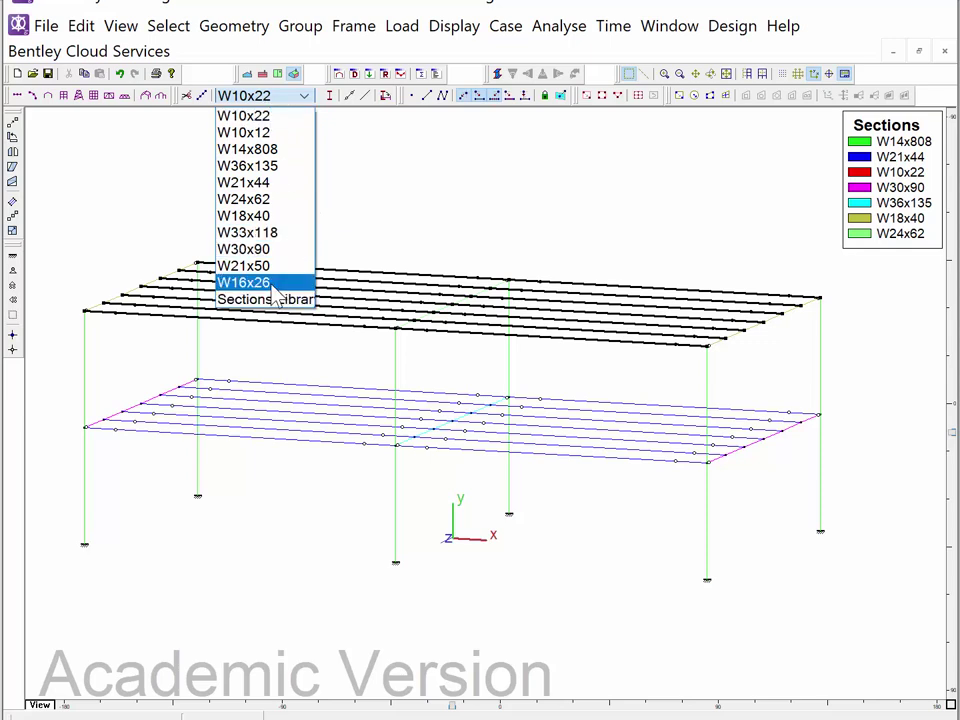
left_click(268, 283)
left_click(289, 246)
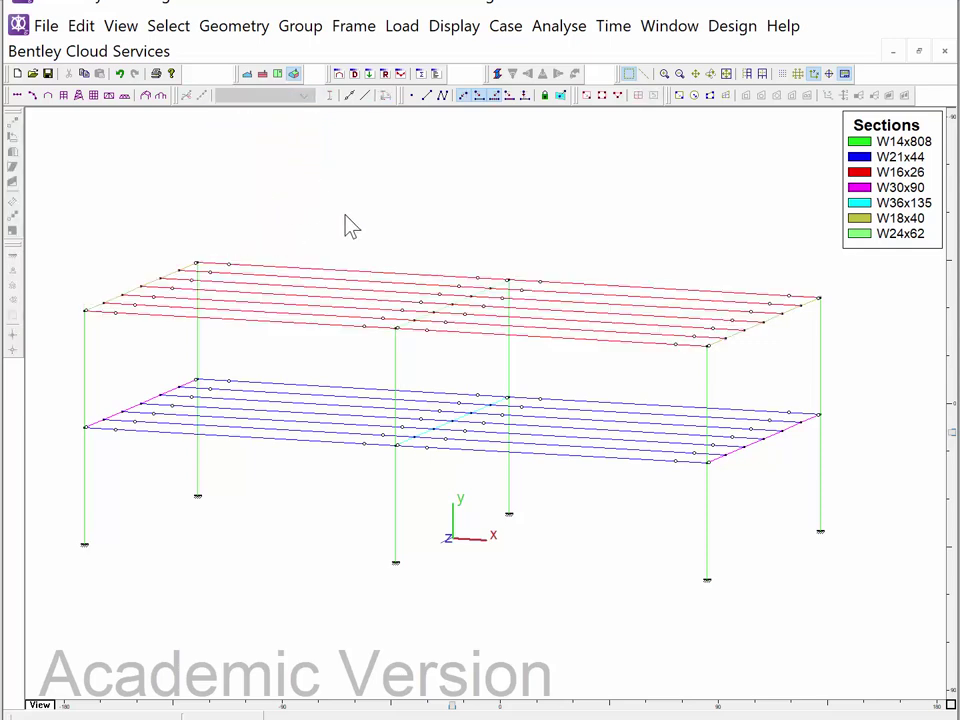
Assign the W21x44 section to the two end girders of the upper level and check the middle girder's section
left_click_drag(63, 209, 220, 340)
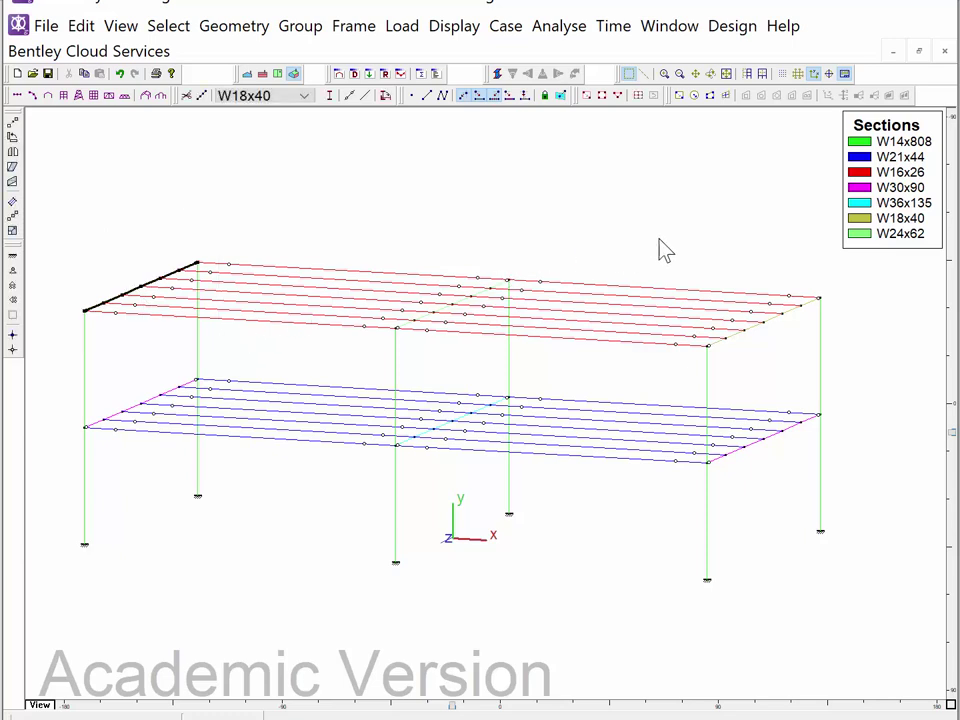
left_click_drag(657, 233, 818, 355)
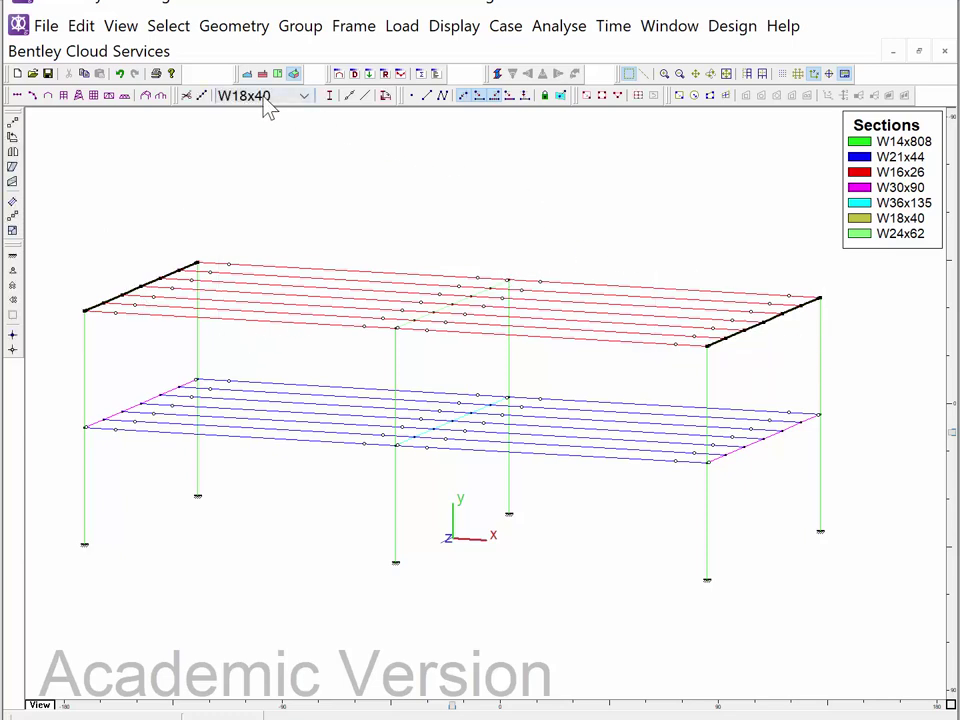
left_click(186, 95)
left_click(299, 100)
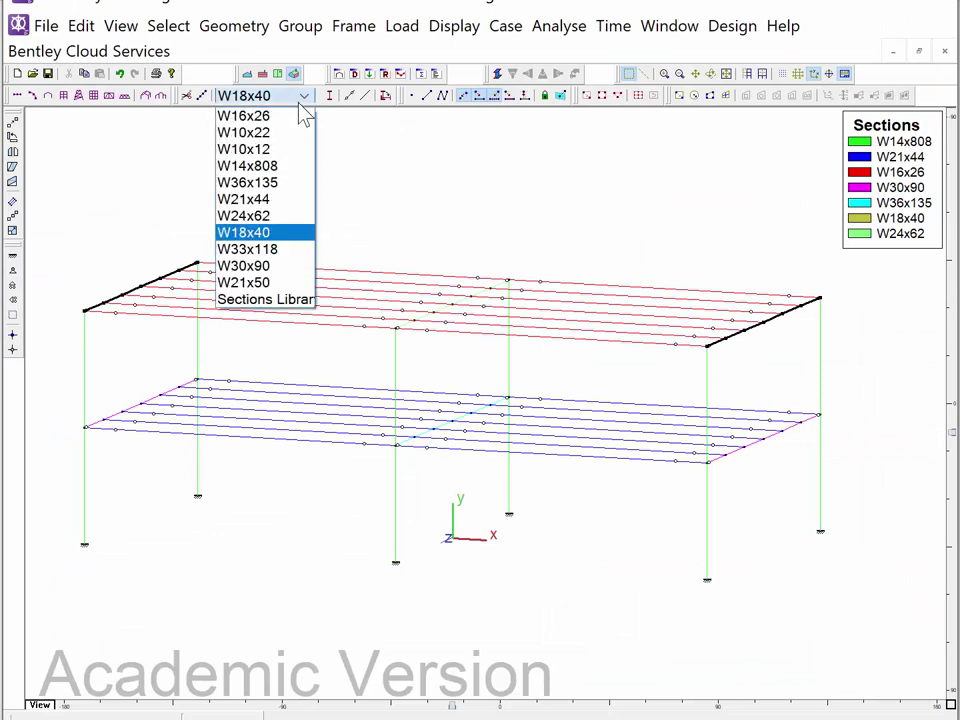
left_click(250, 200)
left_click_drag(306, 209, 566, 340)
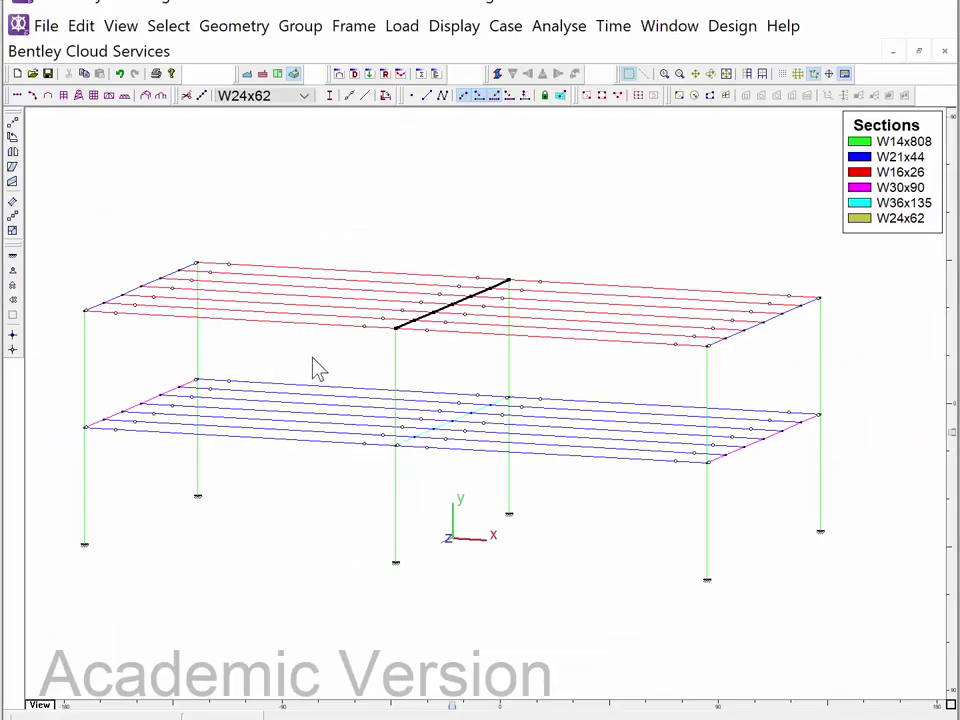
Assign the W21x50 section to the lower-level beams in both bays and clear the selection
left_click_drag(313, 362, 293, 477)
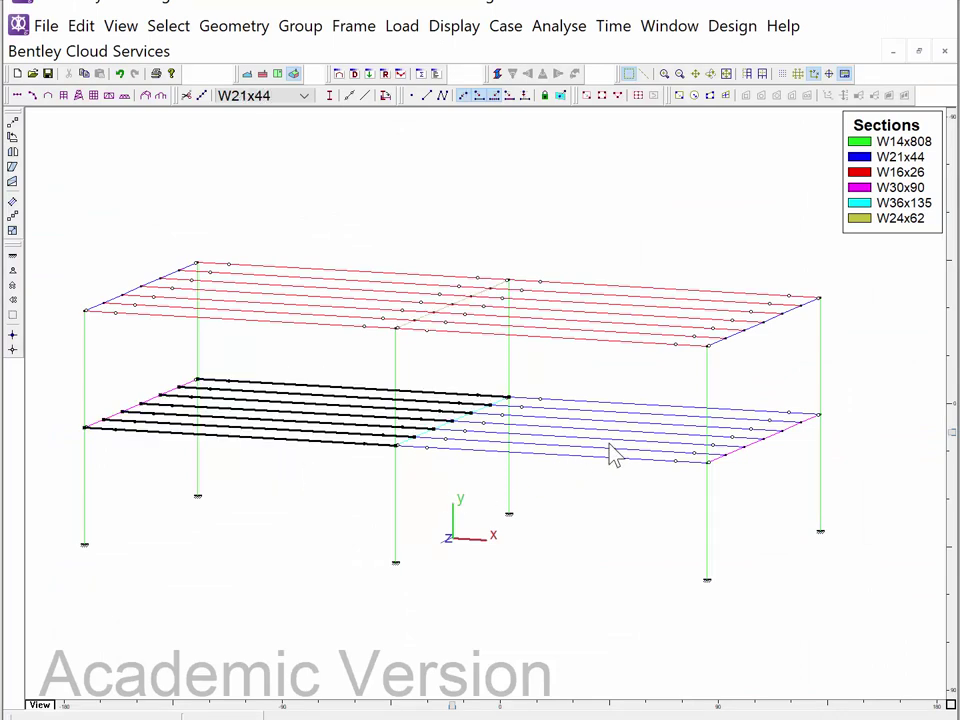
left_click_drag(672, 382, 579, 471, "ctrl")
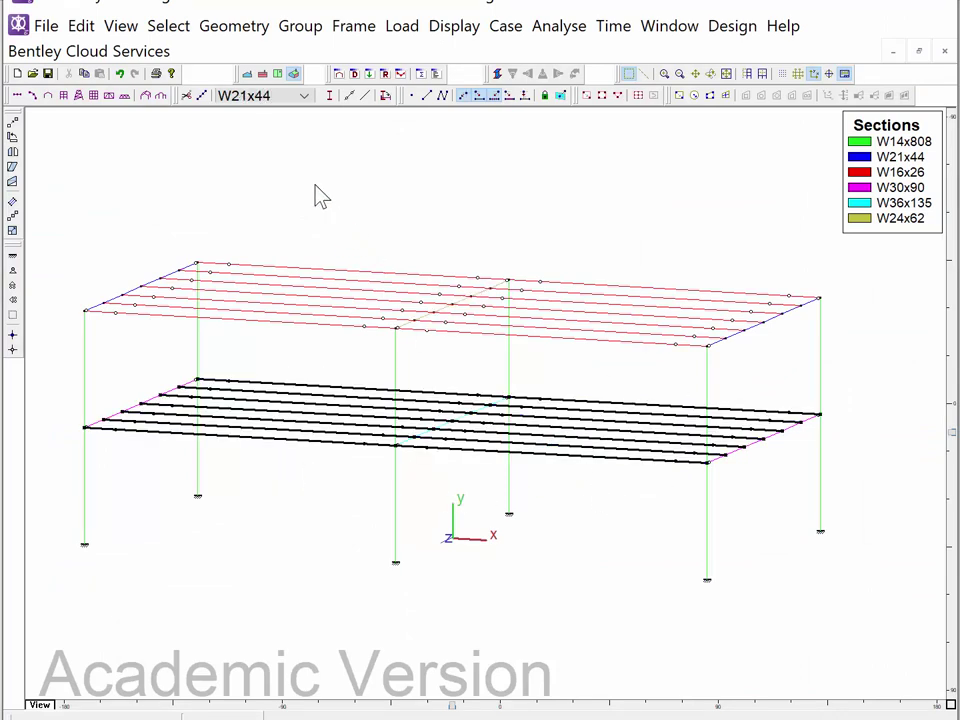
left_click(302, 103)
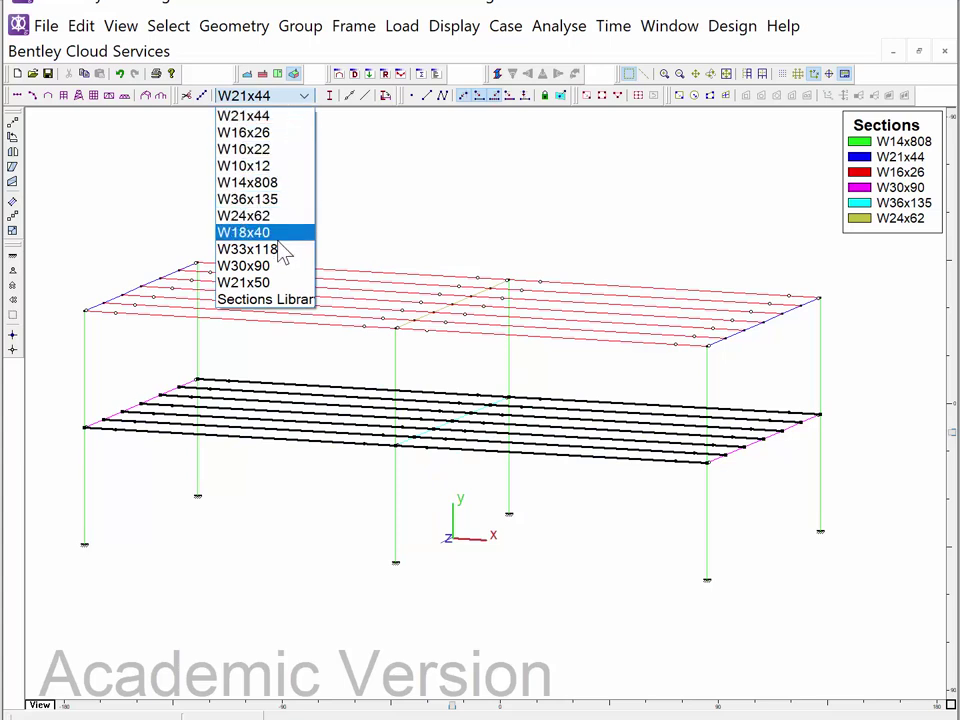
left_click(282, 282)
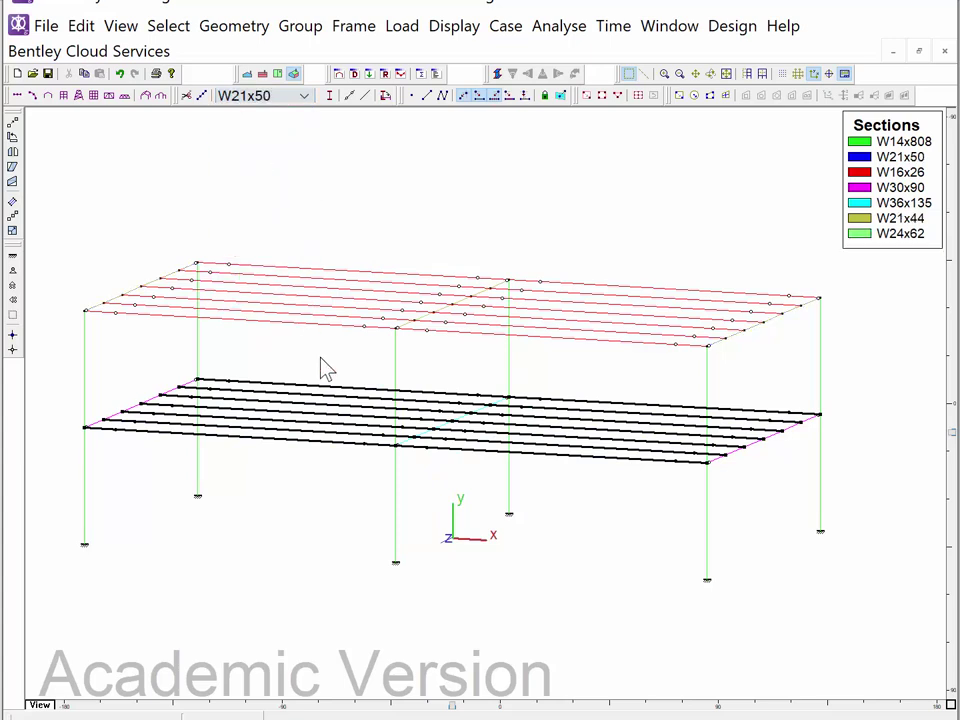
left_click(297, 552)
Check the section sizes assigned to the lower level's two end girders and middle girder
left_click_drag(50, 359, 234, 464)
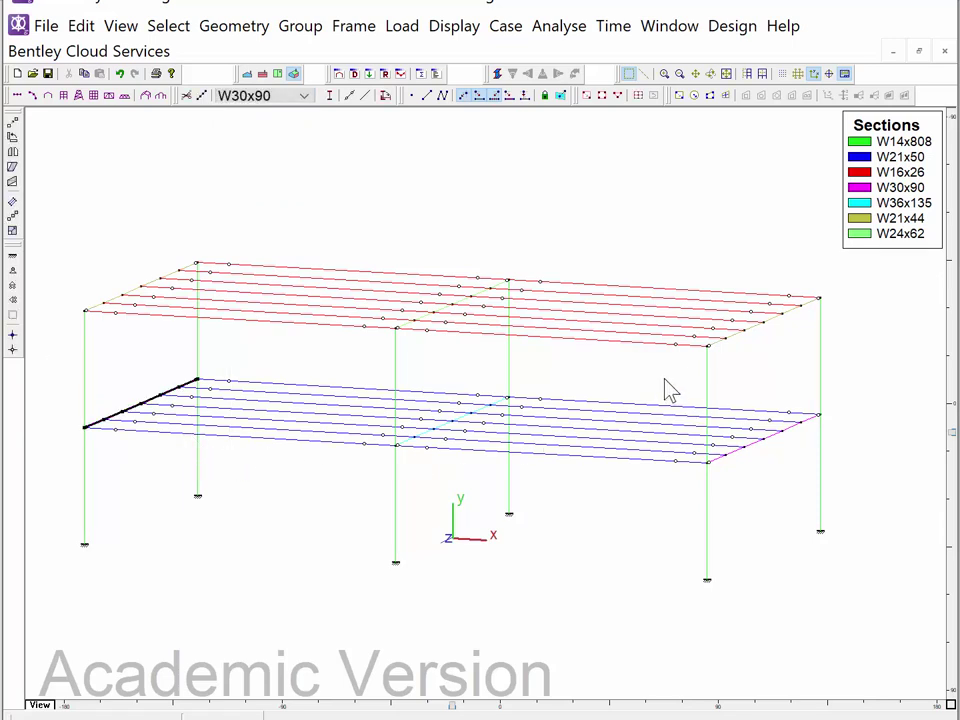
left_click_drag(664, 381, 930, 497)
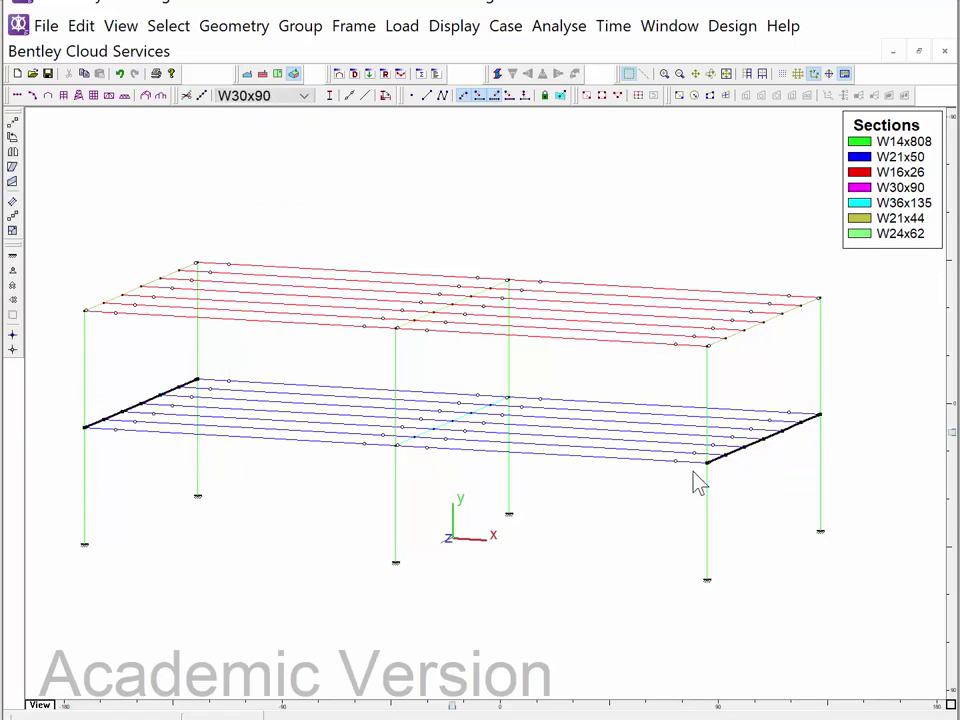
left_click_drag(371, 367, 550, 489)
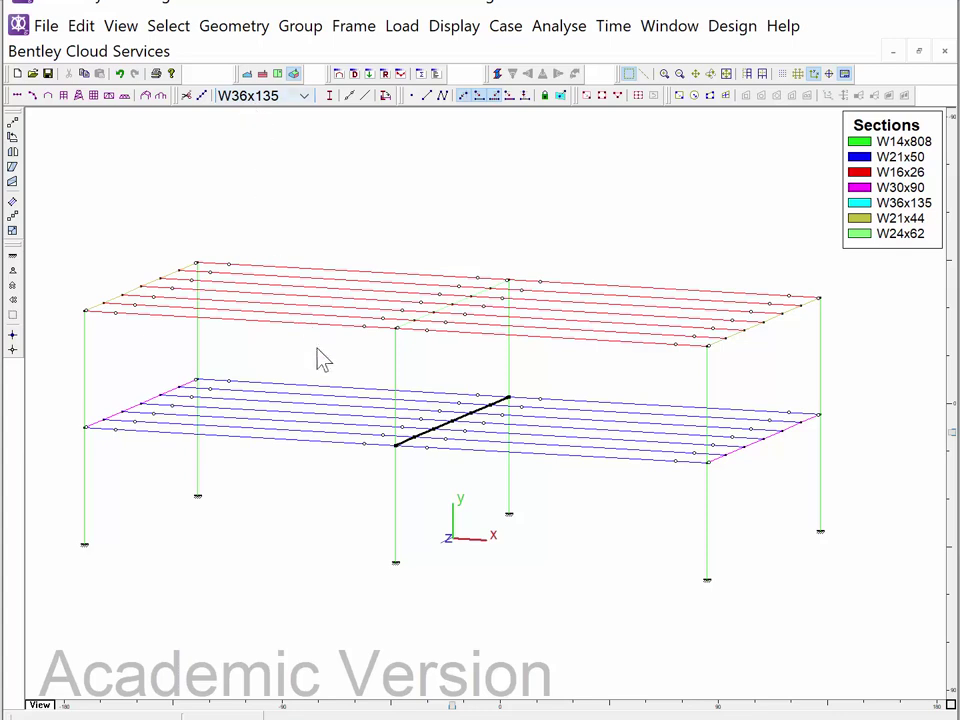
left_click(489, 220)
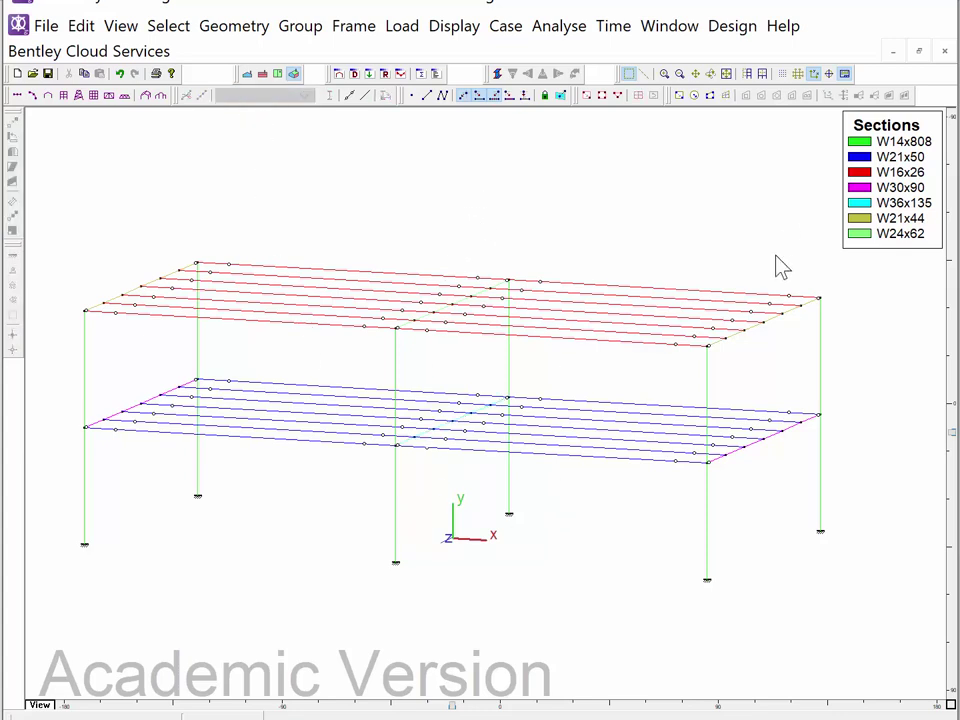
Render the frame members as solid sections, seen from above so the beams on both levels are distinguishable
left_click(497, 73)
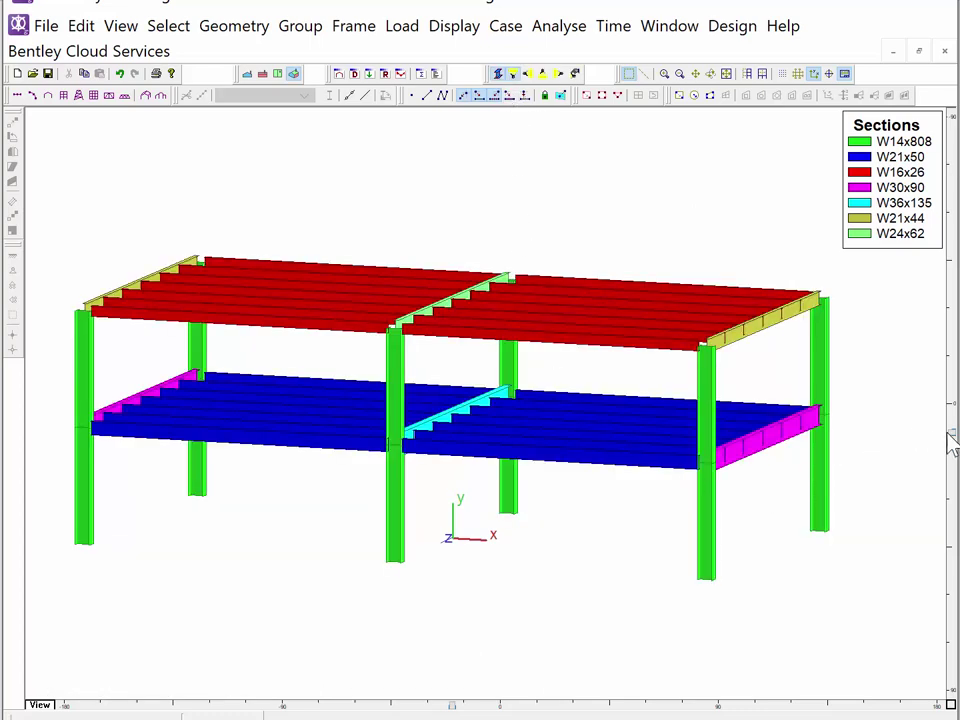
left_click_drag(951, 432, 953, 470)
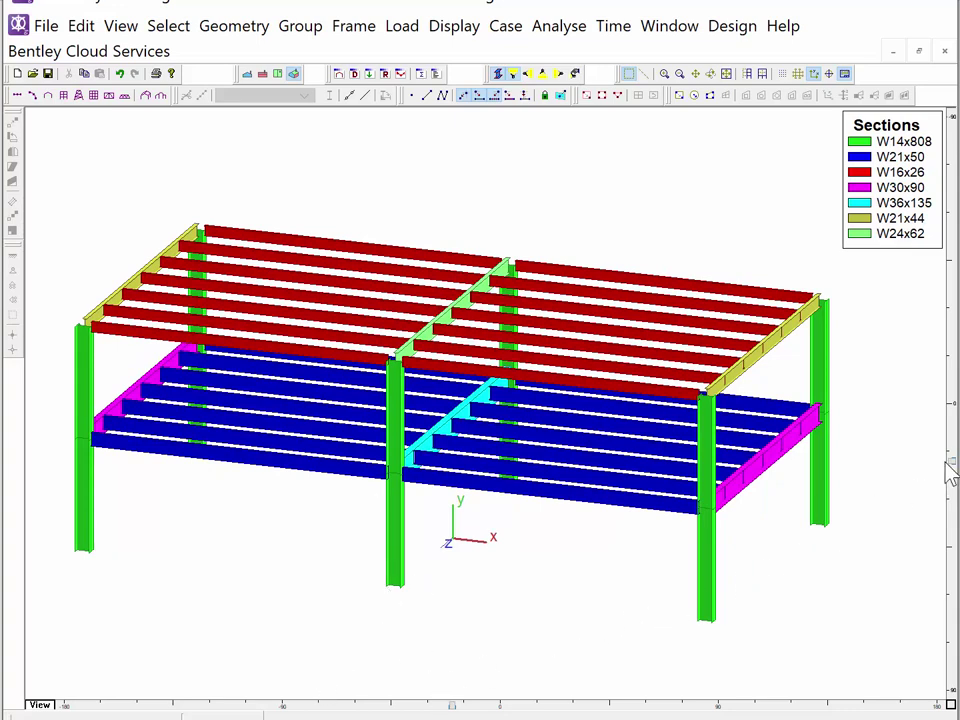
mouse_move(951, 462)
left_mouse_down()
mouse_move(952, 470)
mouse_move(945, 454)
left_mouse_up()
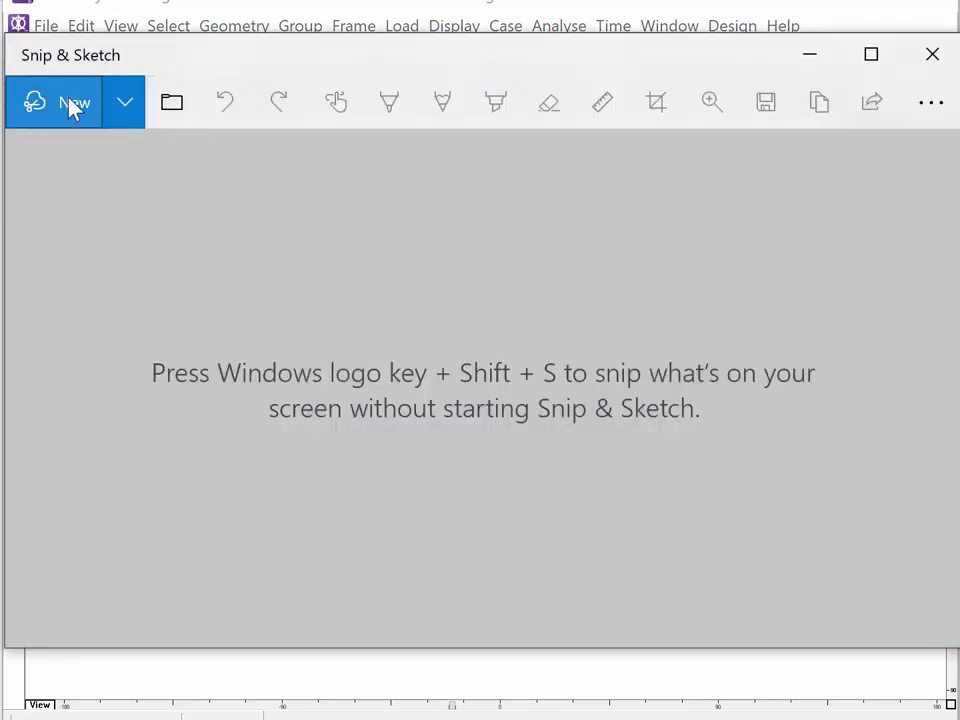
Switch to Snip & Sketch, capture the rendered frame with its section legend and save the snip over FinalFrame.jpg in the 06.3.3-H-SizingSteelBeamsUsingMF-42x42x7Assign folder
left_click(72, 103)
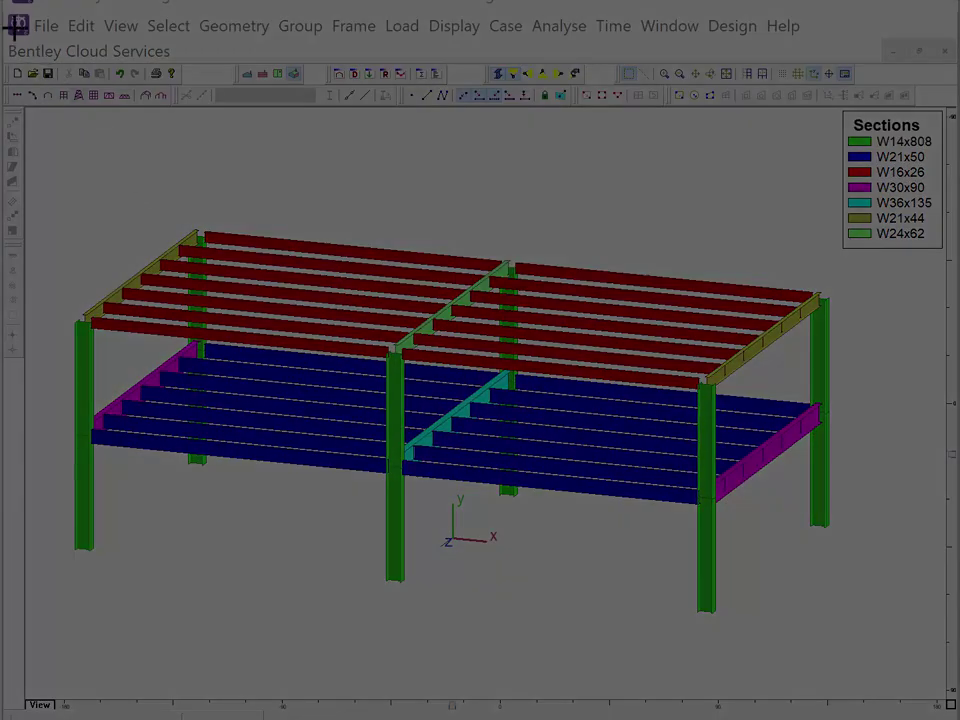
mouse_move(5, 8)
left_mouse_down()
mouse_move(313, 373)
mouse_move(745, 657)
mouse_move(874, 701)
mouse_move(952, 704)
left_mouse_up()
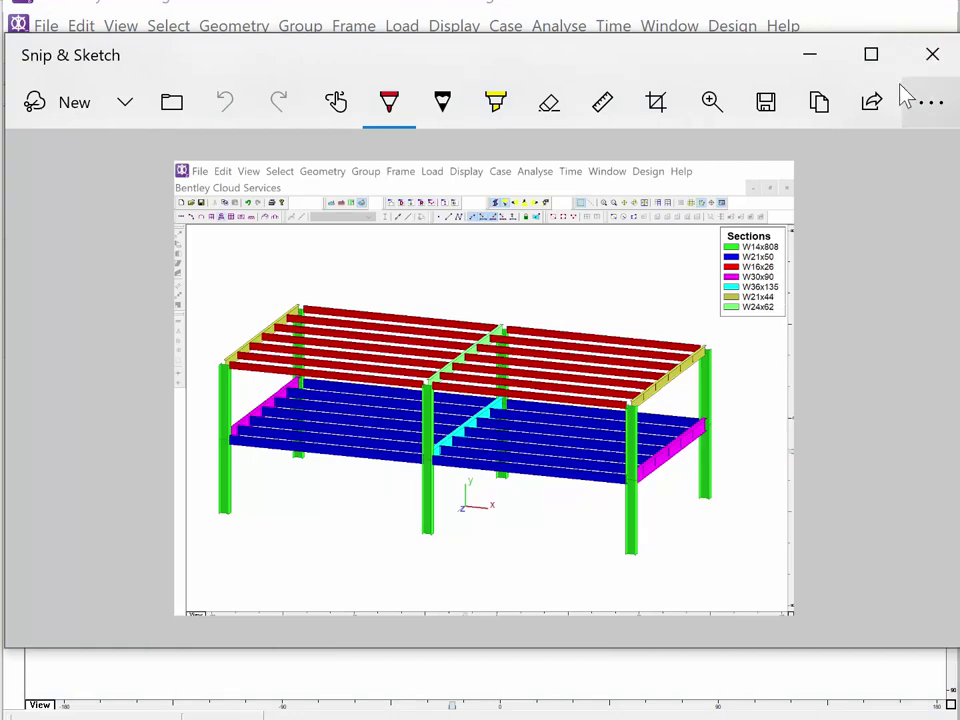
left_click(775, 106)
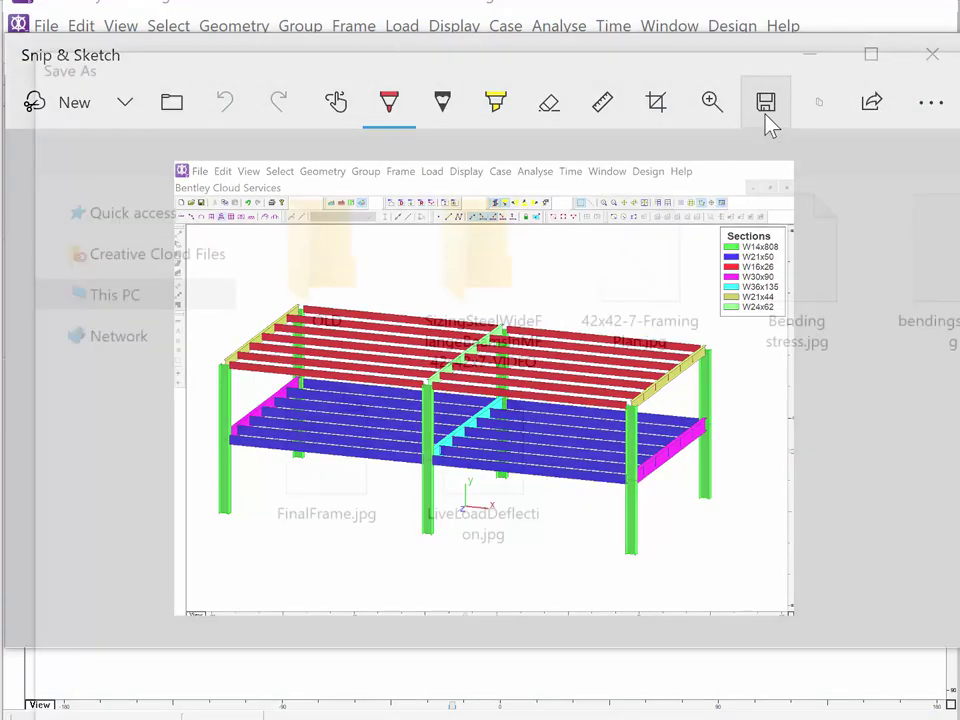
left_click(330, 535)
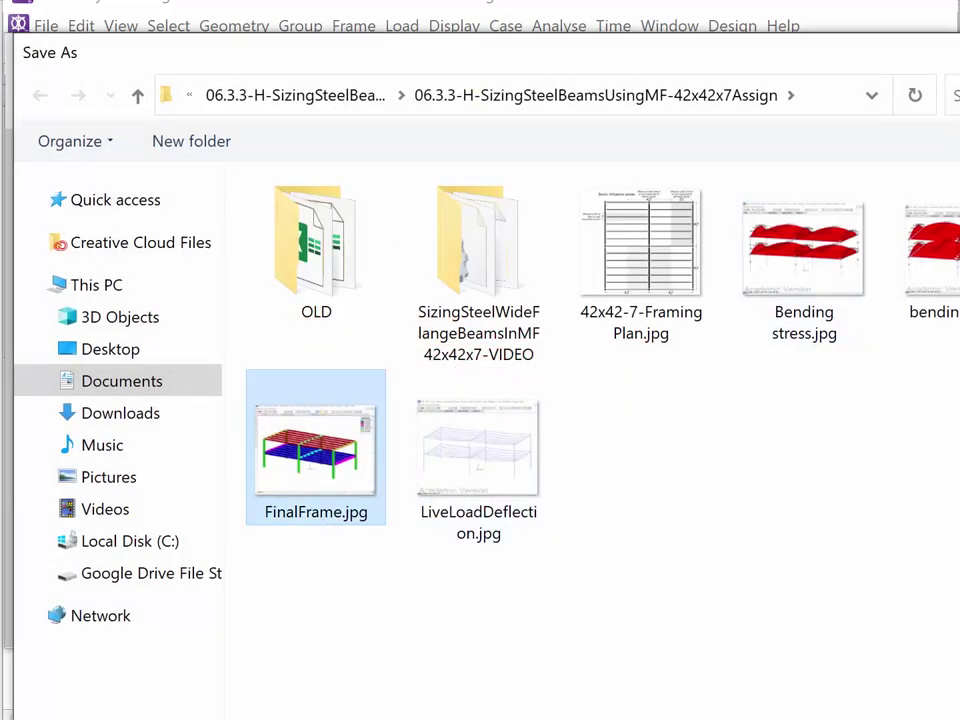
key("Return")
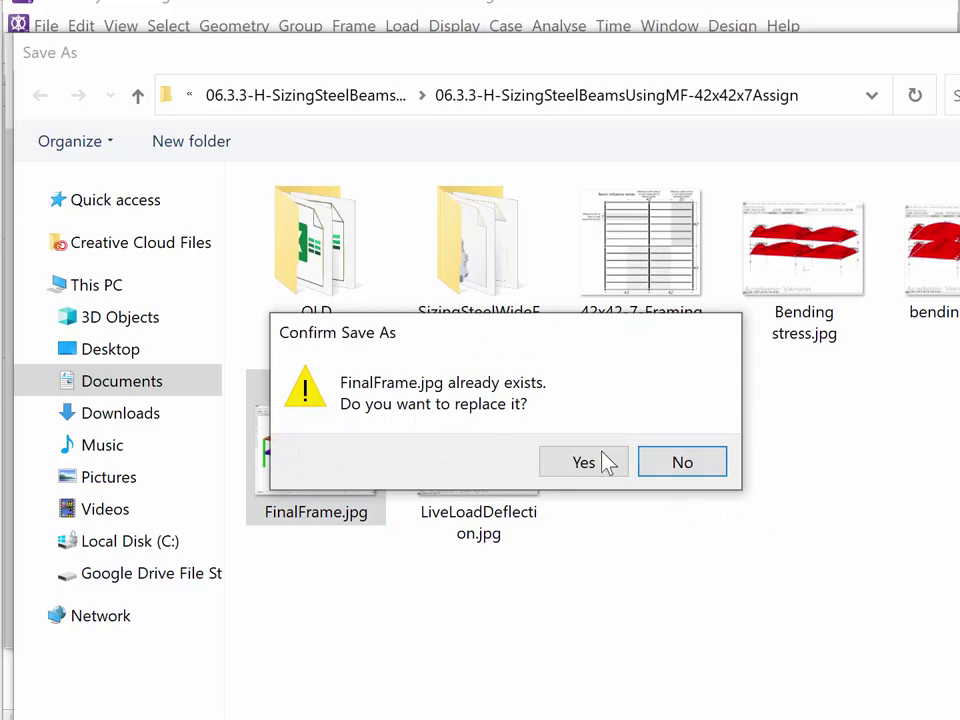
left_click(604, 461)
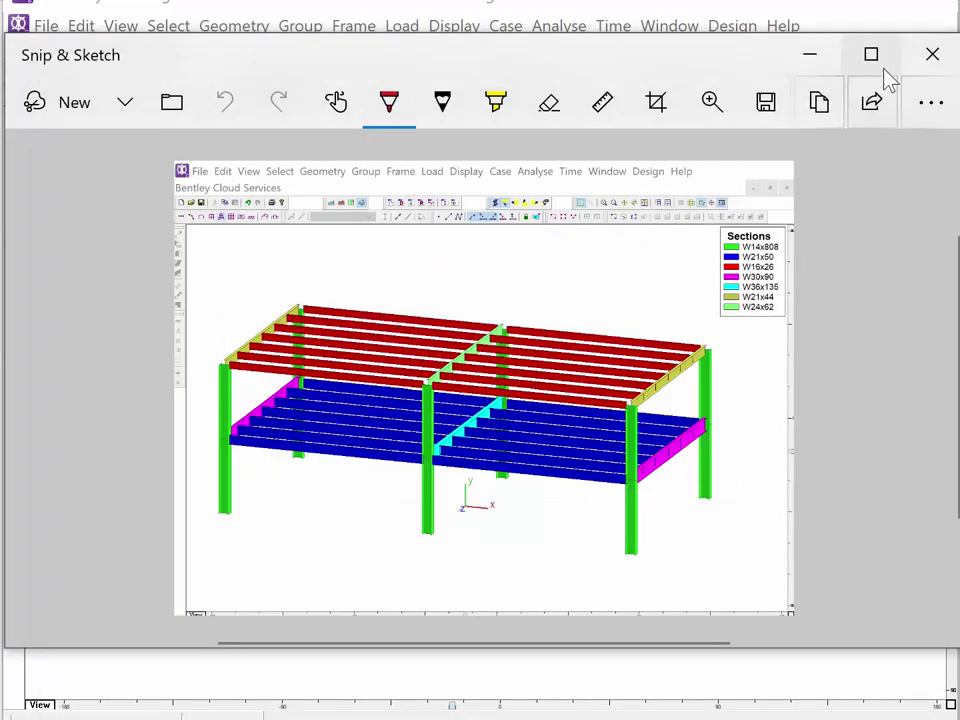
left_click(929, 56)
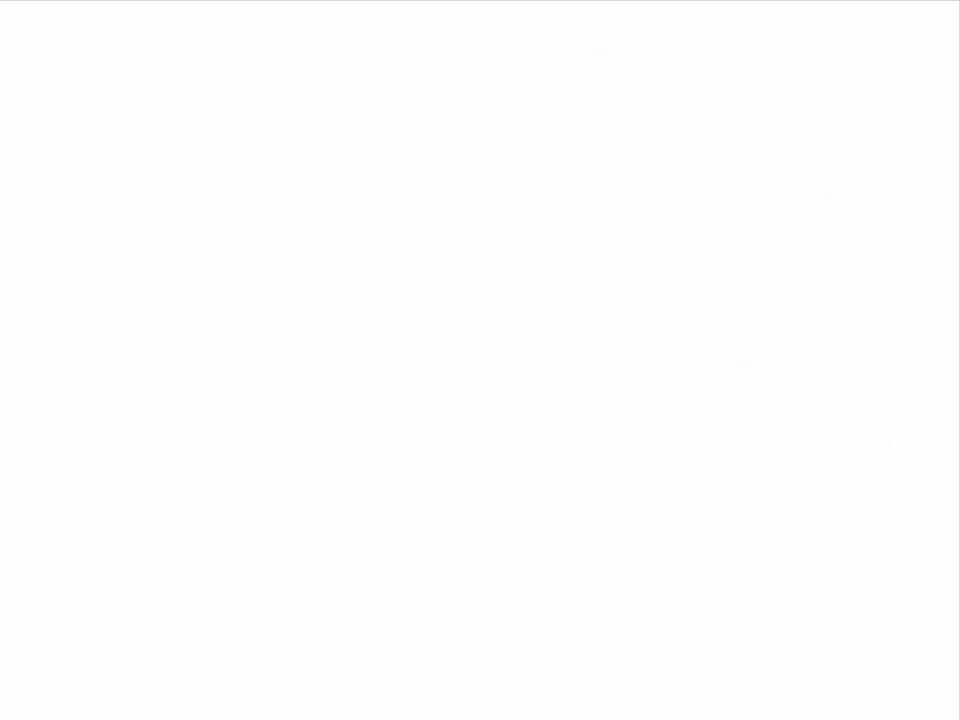
Switch to the presentation, insert FinalFrame.jpg on the blank slide and enlarge it to fill the slide
scroll(300, 88, "up", 2)
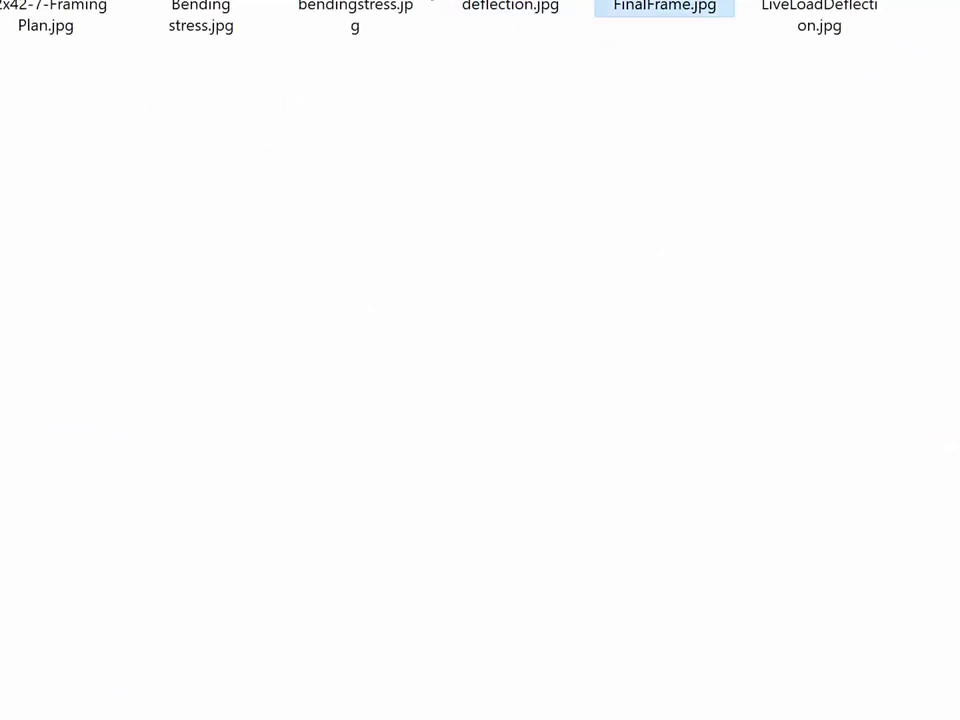
key("Return")
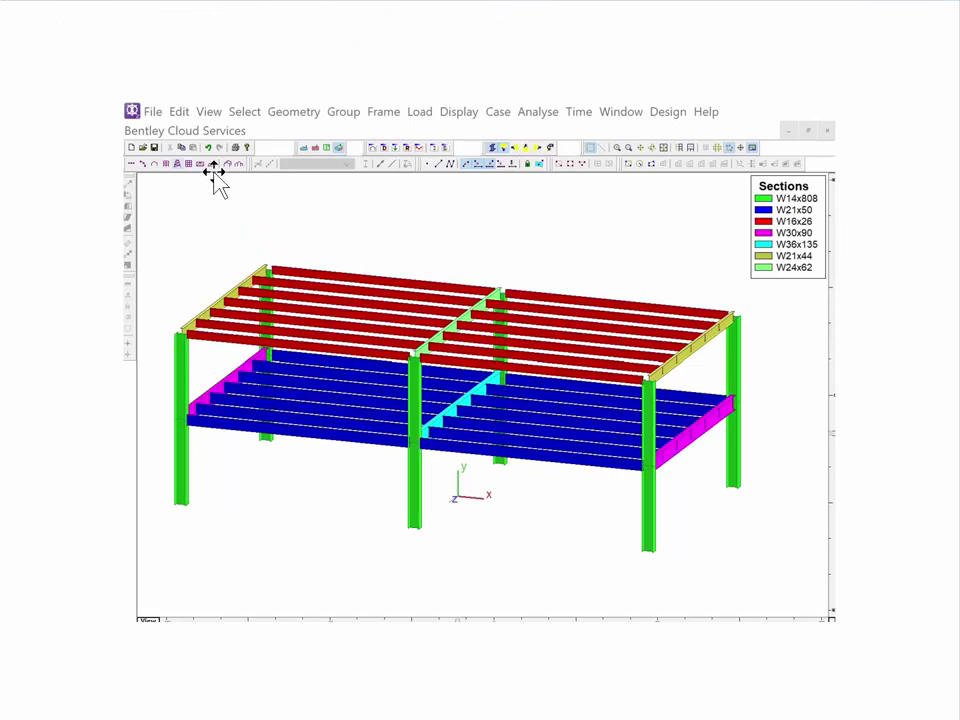
left_click_drag(213, 172, 94, 80)
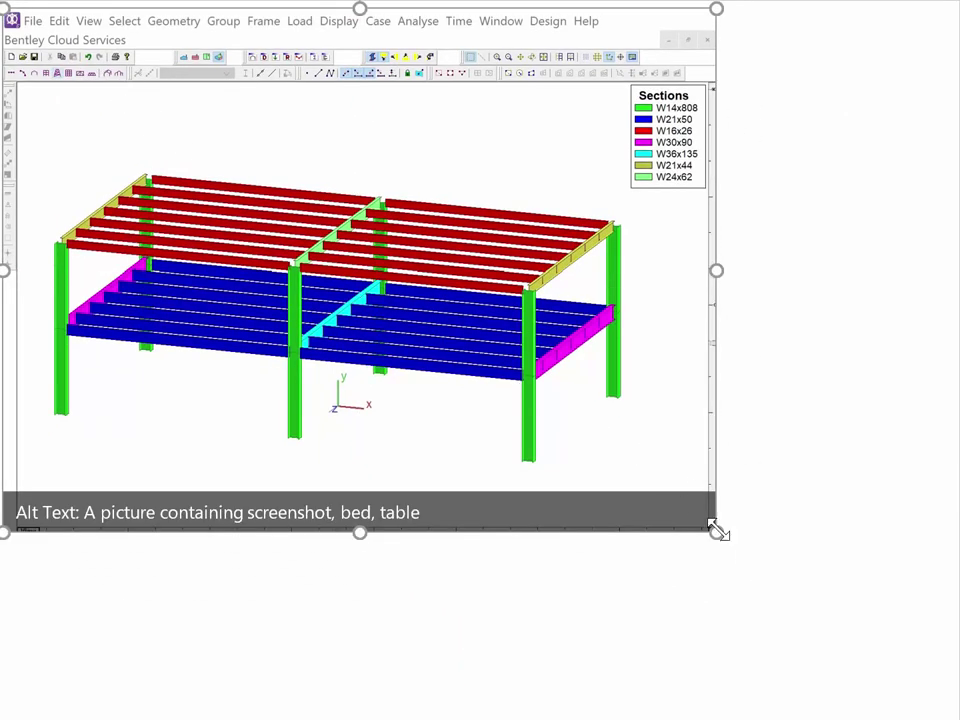
left_click_drag(716, 532, 945, 698)
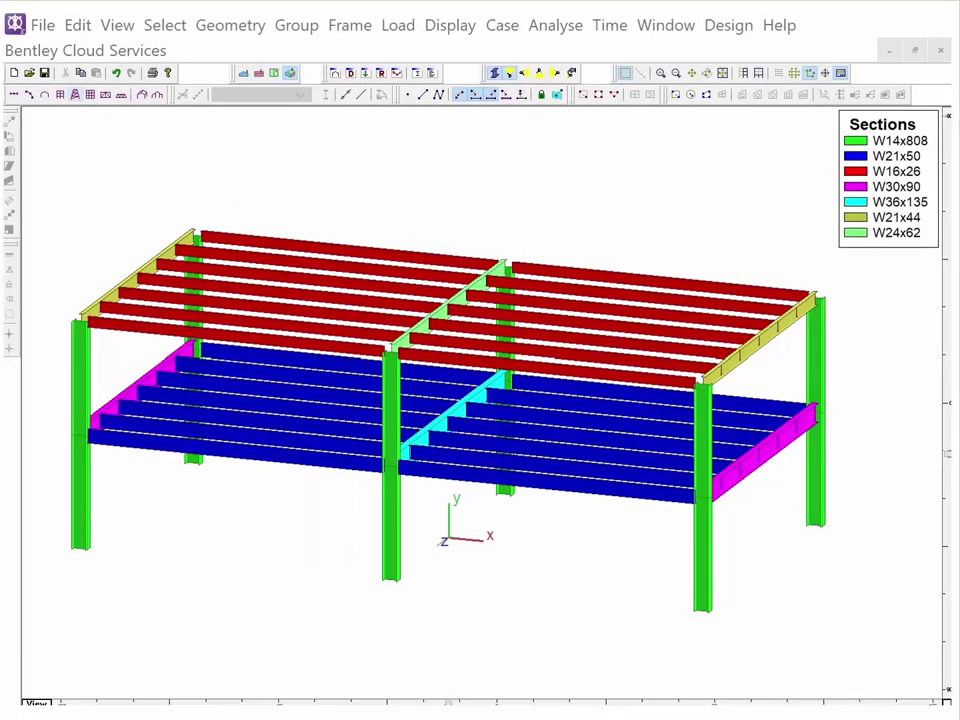